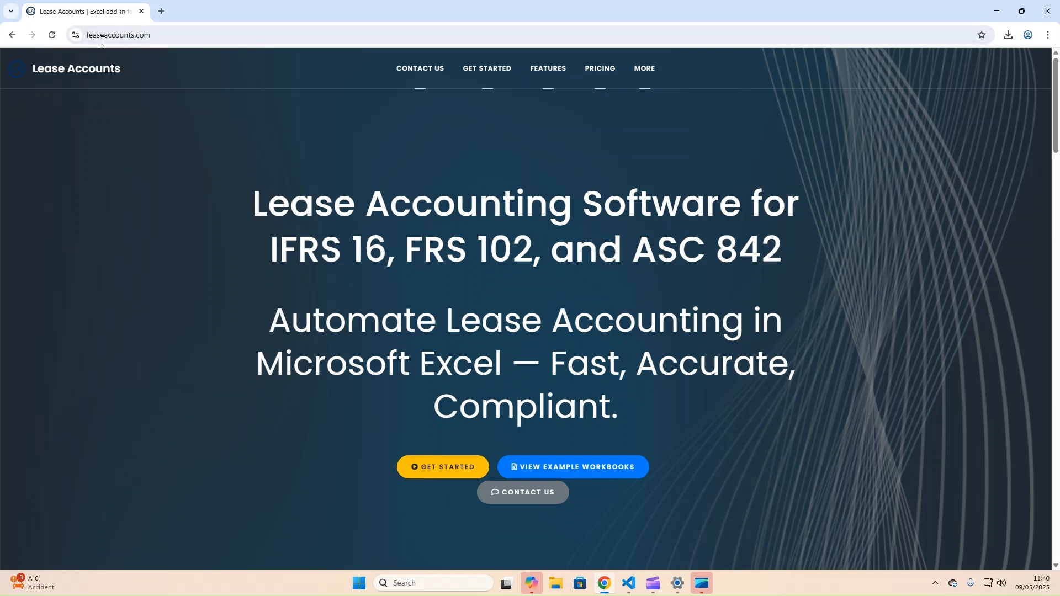
# Download the Lease Accounts Excel template from the website's getting-started section and open the downloaded workbook
pyautogui.click(445, 471)
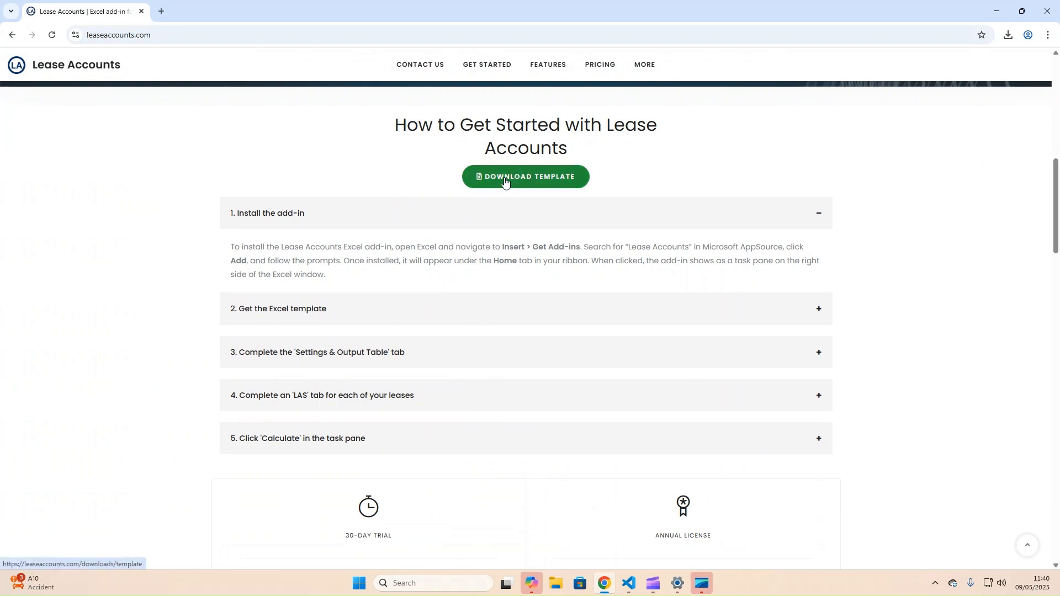
pyautogui.click(505, 181)
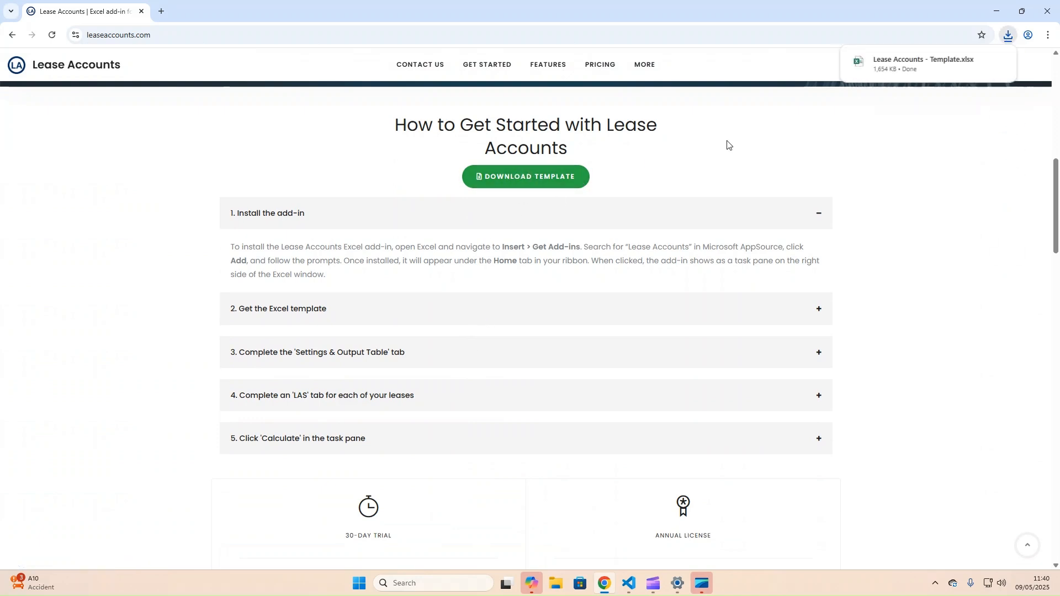
pyautogui.click(907, 67)
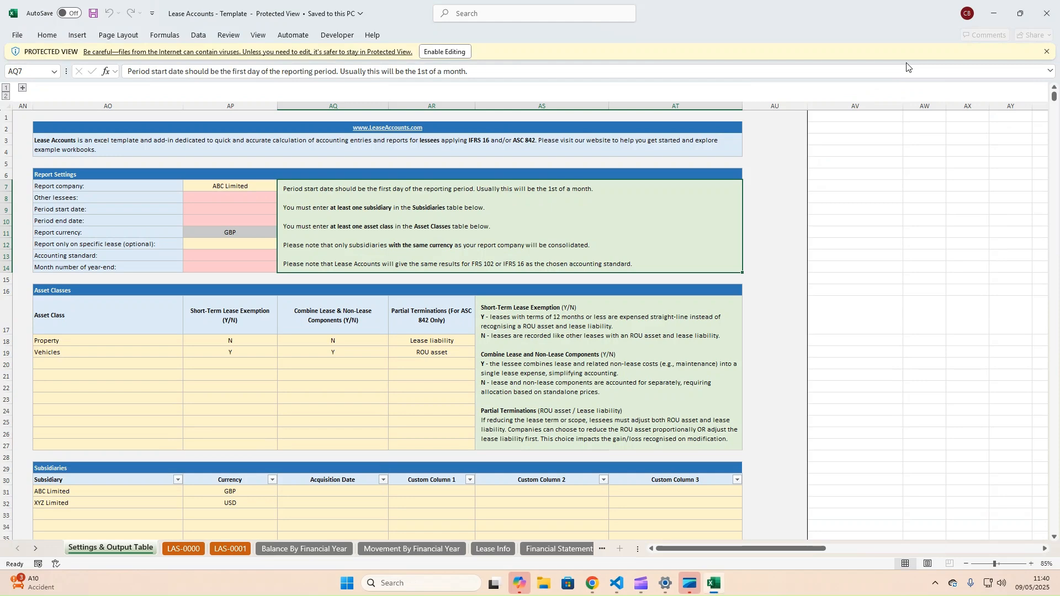
# Enable editing in the template workbook and open the Lease Accounts add-in task pane
pyautogui.click(445, 52)
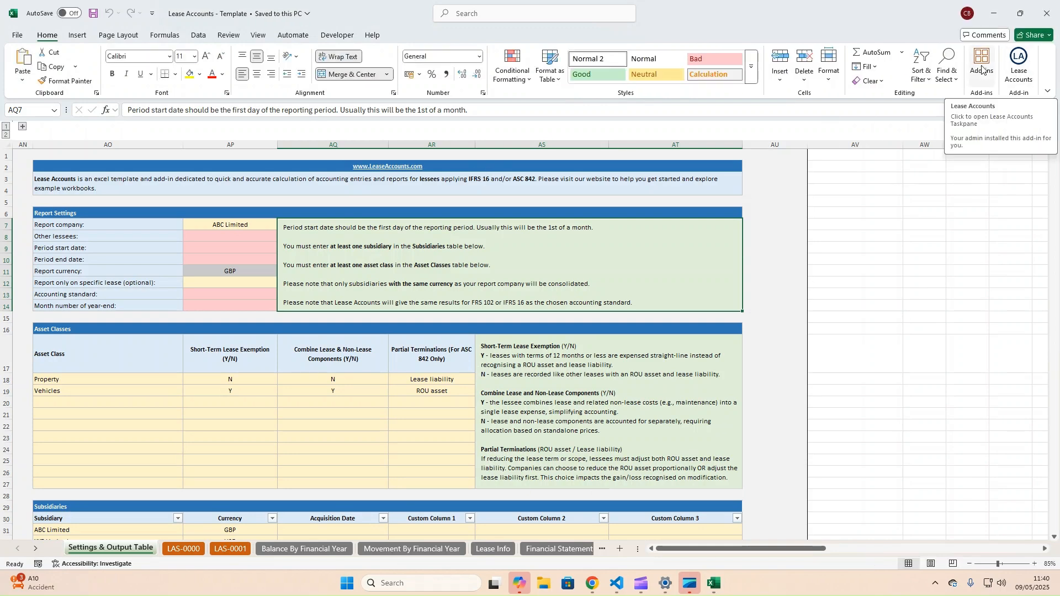
pyautogui.click(1018, 67)
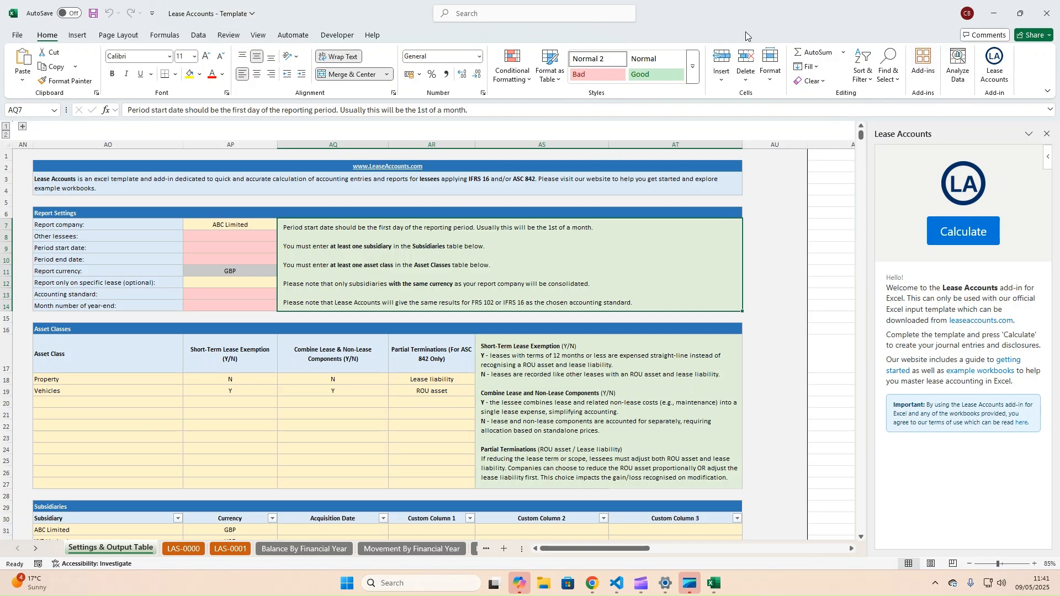
# View the available add-ins and the Office Add-ins store, then return to the workbook
pyautogui.click(924, 62)
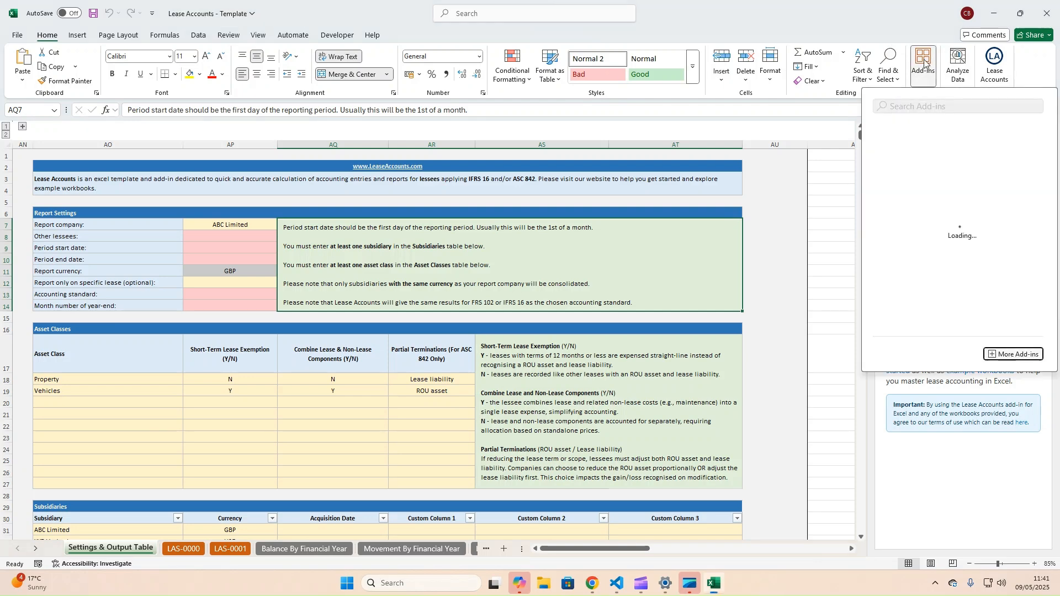
pyautogui.click(930, 107)
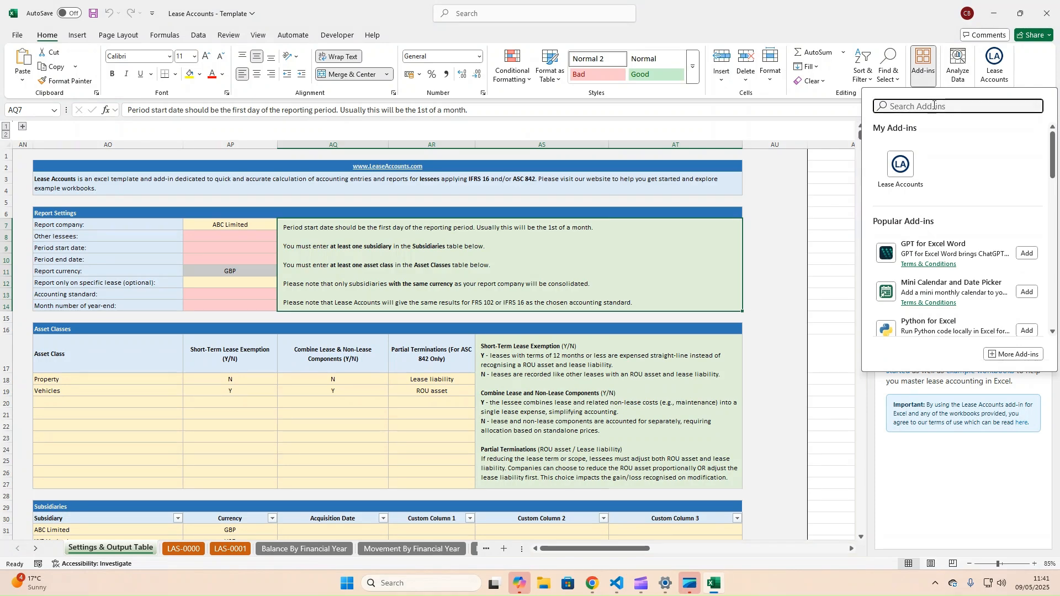
pyautogui.click(1014, 354)
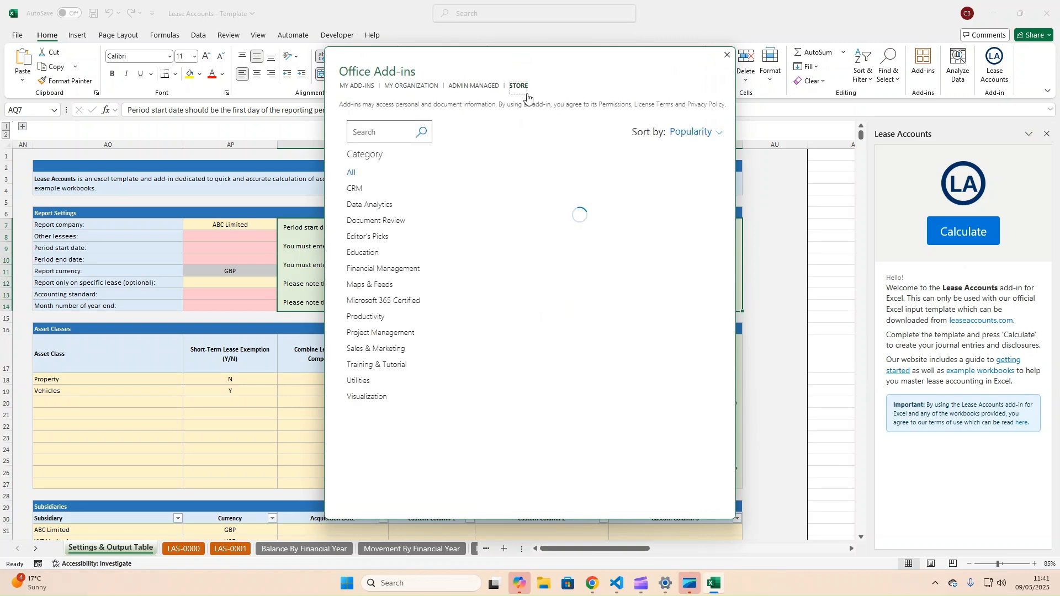
pyautogui.click(387, 133)
pyautogui.press('Escape')
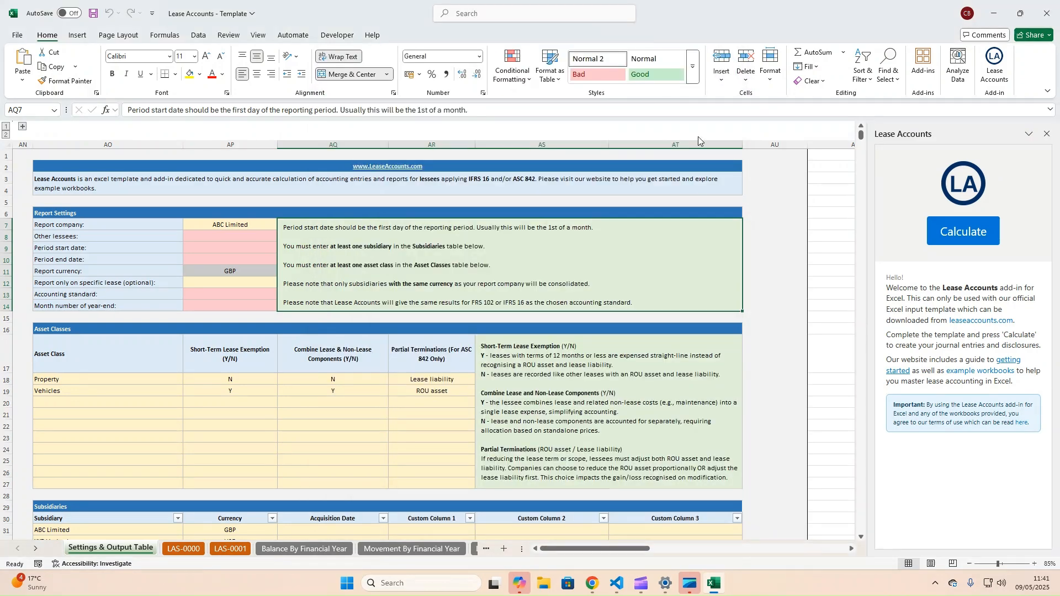
# Examine the settings input area and the output table on the Settings & Output Table sheet
pyautogui.click(272, 238)
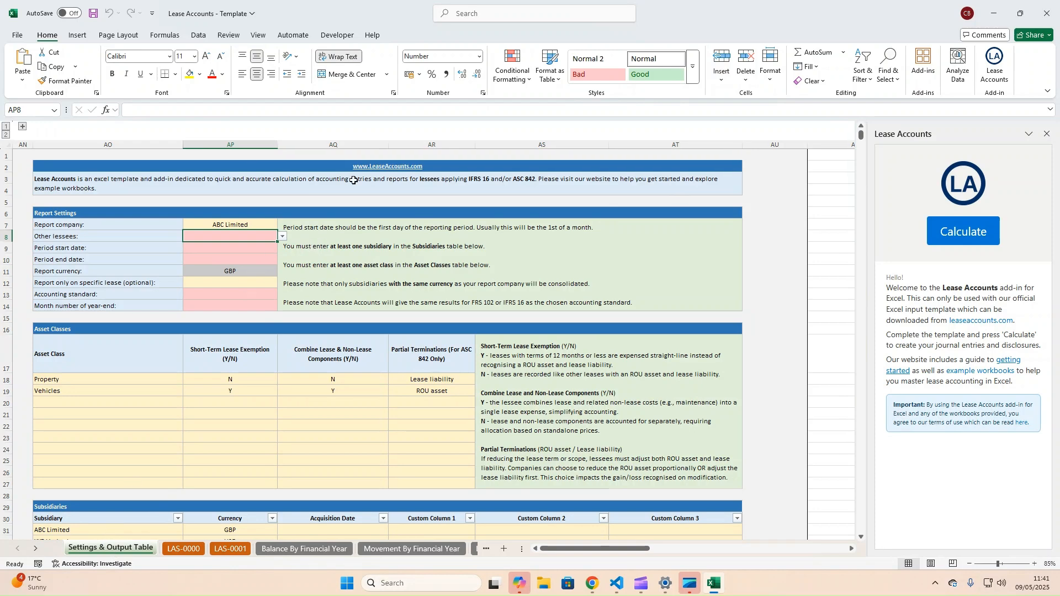
pyautogui.click(104, 162)
pyautogui.scroll(-10, 209, 276)
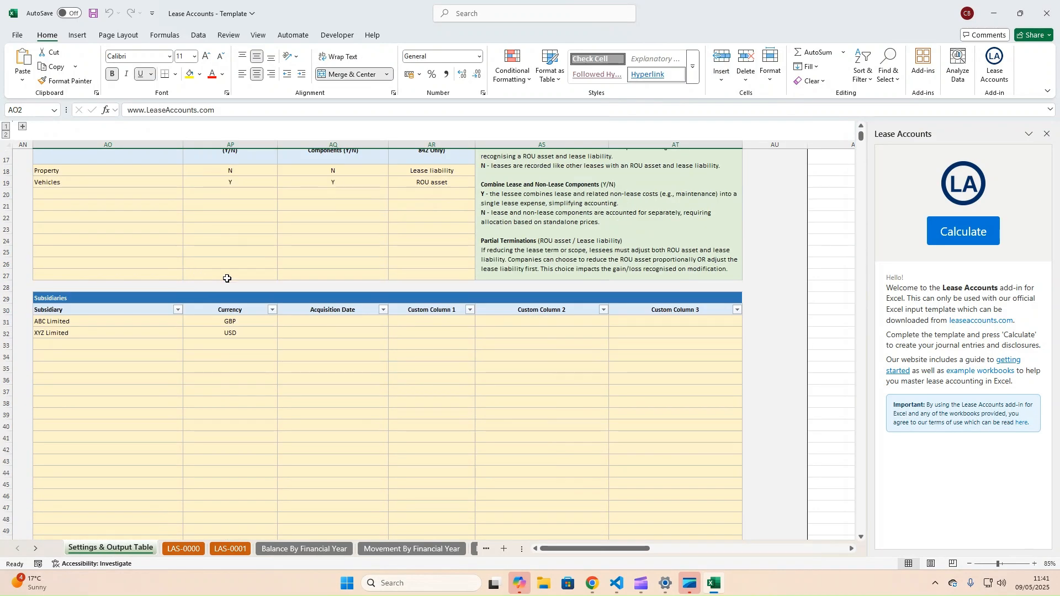
pyautogui.keyDown('shift'); pyautogui.click(680, 368); pyautogui.keyUp('shift')
pyautogui.scroll(10, 484, 334)
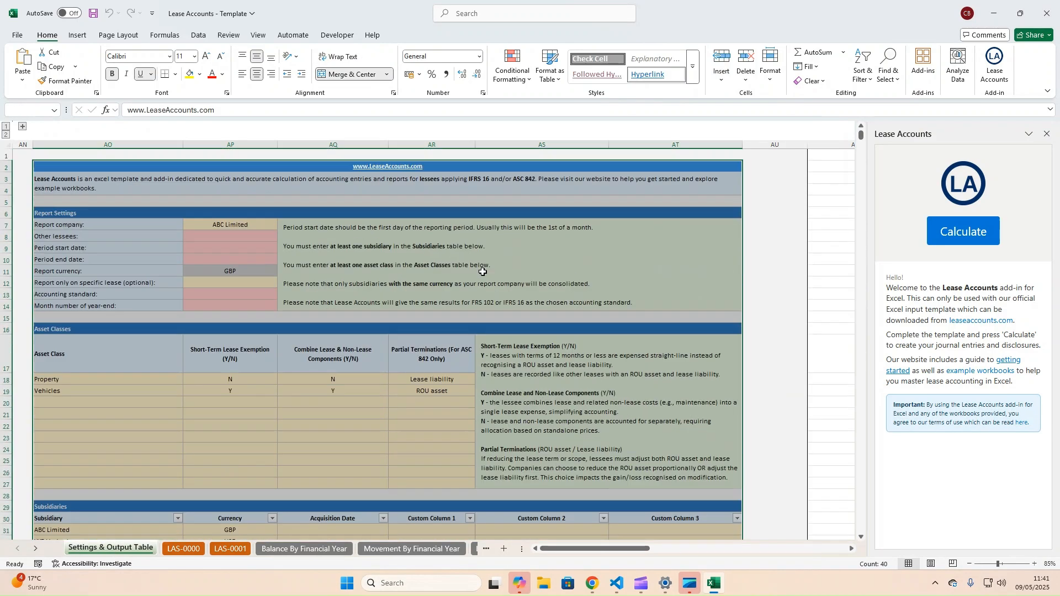
pyautogui.scroll(-5, 504, 430)
pyautogui.scroll(-10, 494, 416)
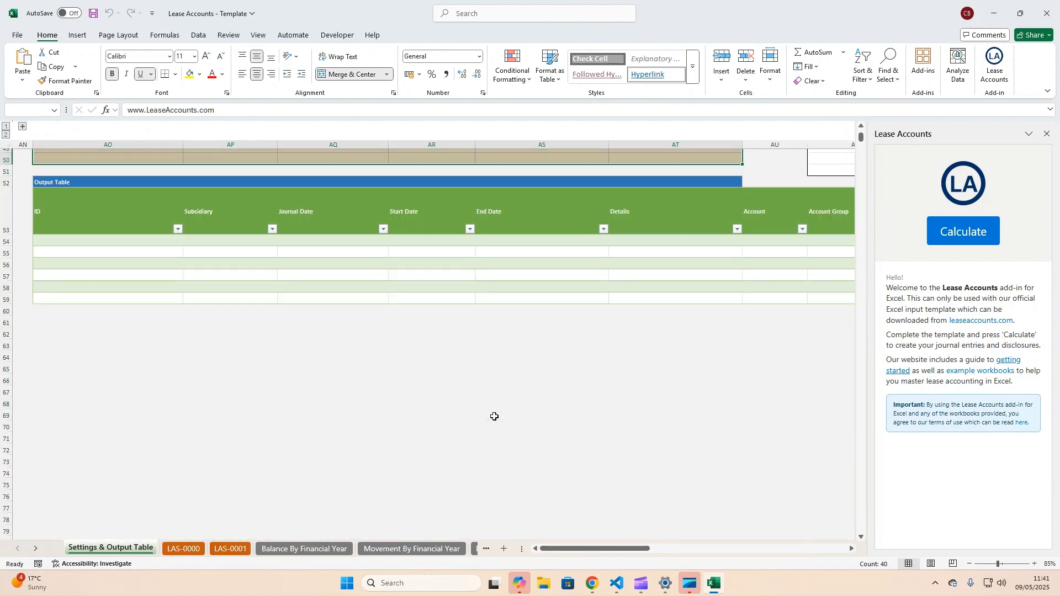
pyautogui.click(429, 277)
pyautogui.scroll(2, 343, 339)
pyautogui.click(118, 311)
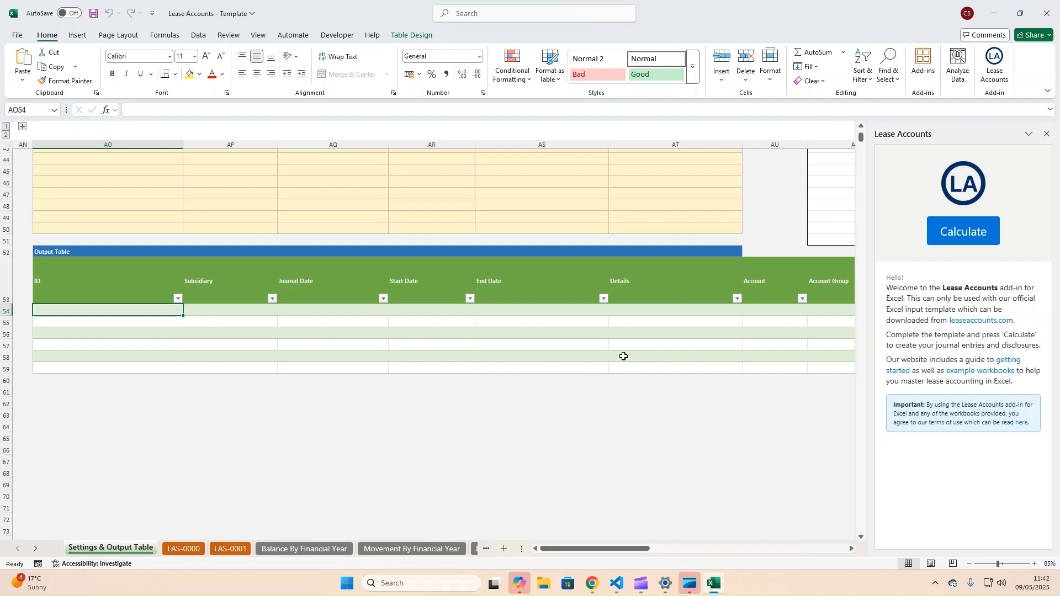
pyautogui.scroll(2, 624, 357)
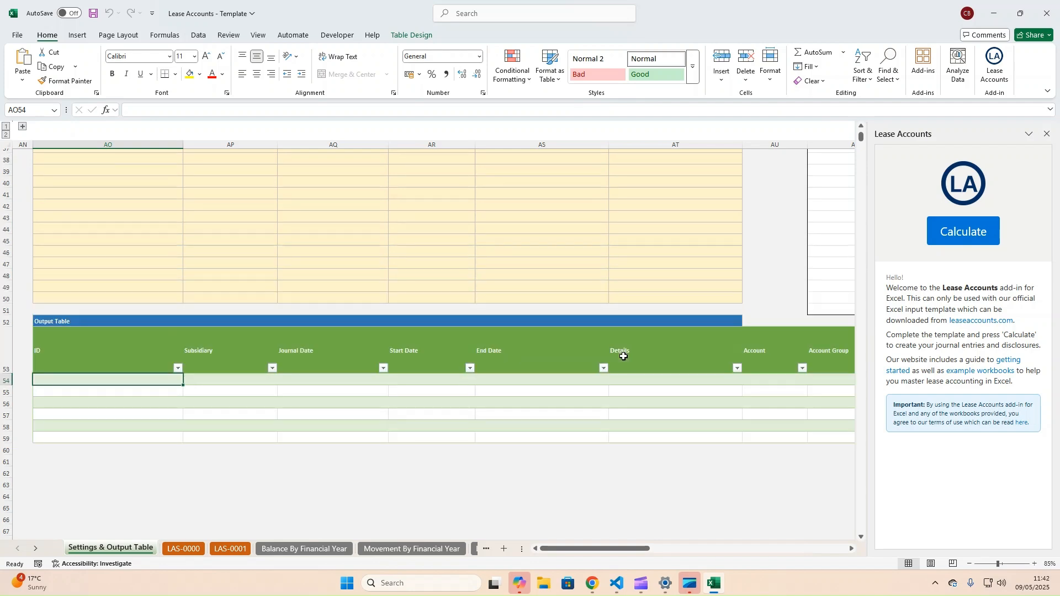
pyautogui.scroll(8, 624, 357)
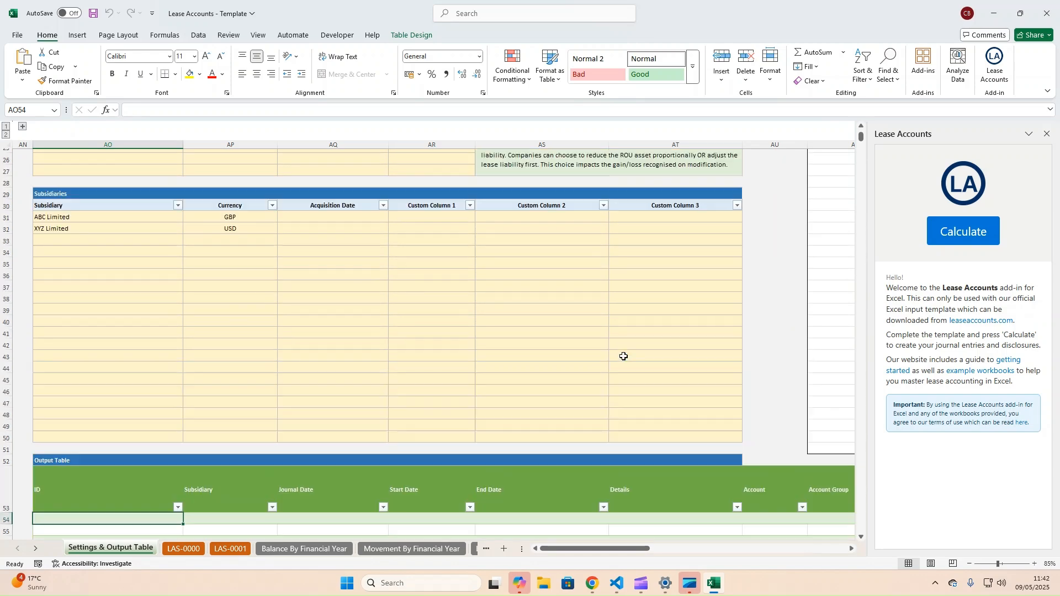
pyautogui.scroll(4, 624, 357)
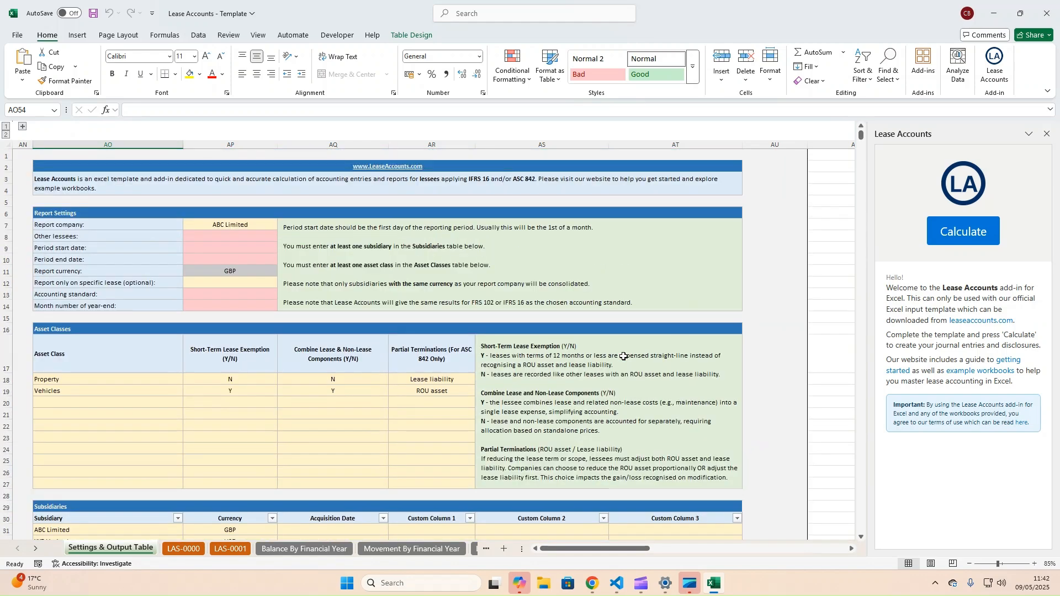
# Review the sample asset classes and the subsidiaries with their currencies in the settings tables
pyautogui.click(214, 240)
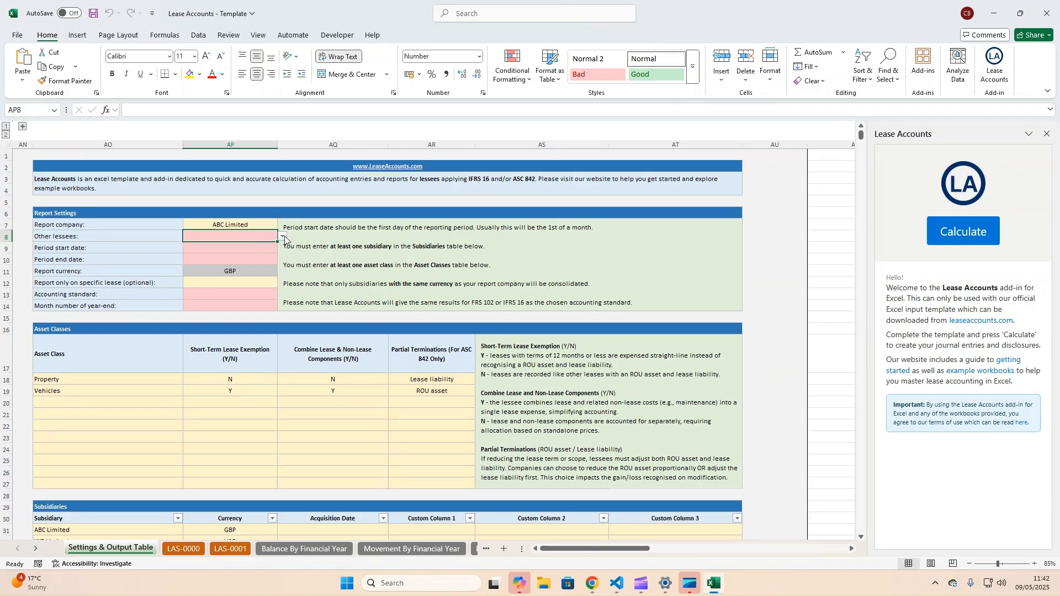
pyautogui.scroll(-3, 150, 376)
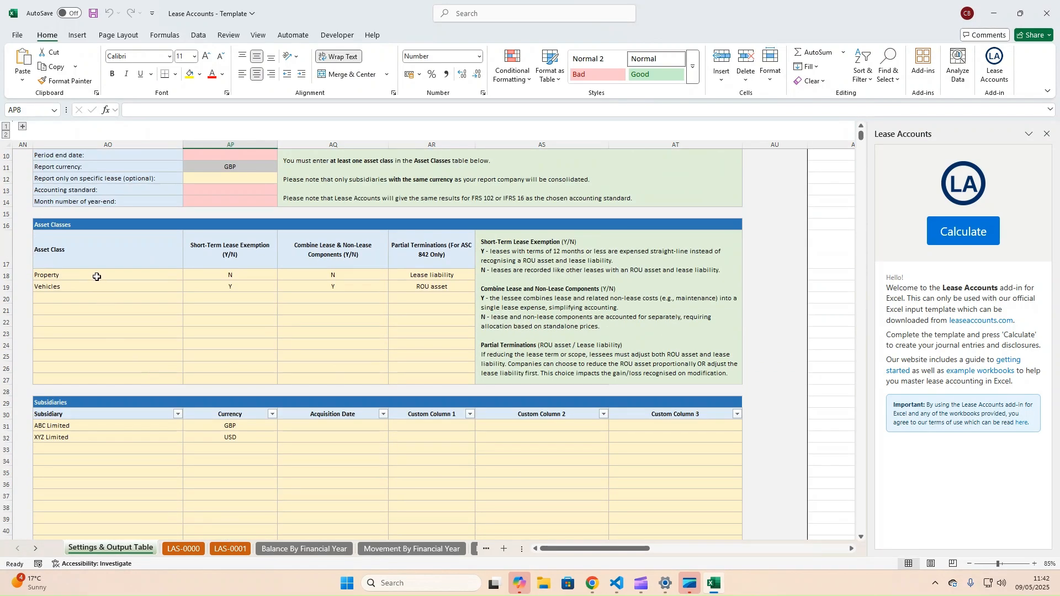
pyautogui.moveTo(97, 278); pyautogui.dragTo(462, 284)
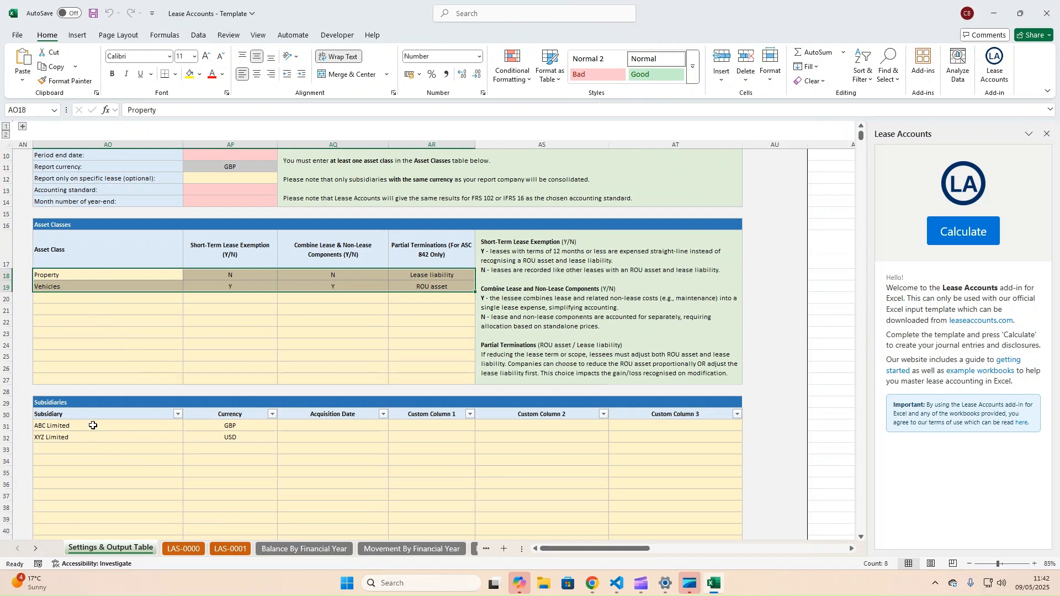
pyautogui.moveTo(93, 427); pyautogui.dragTo(303, 446)
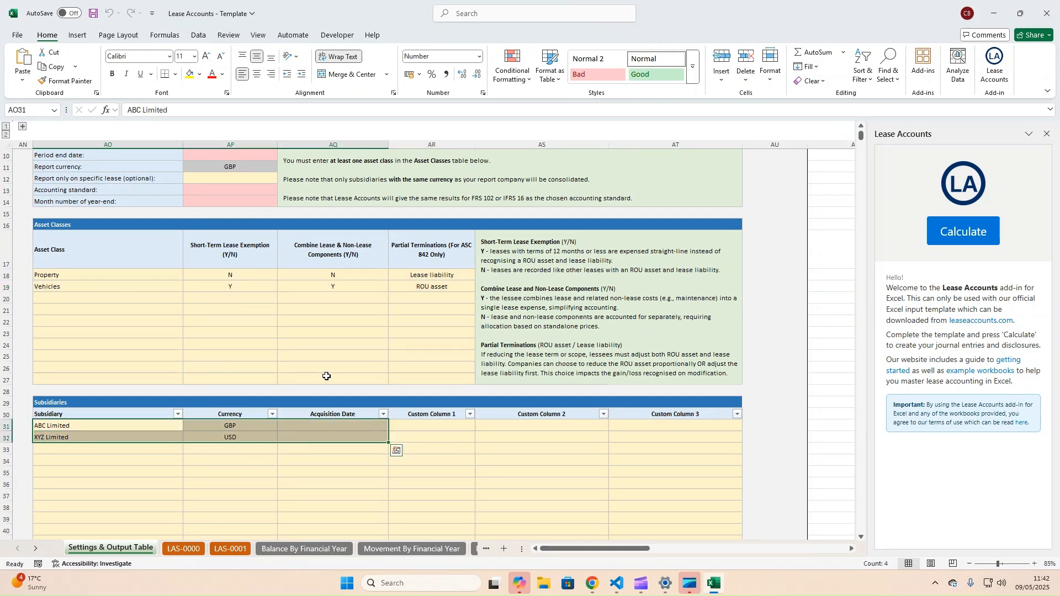
pyautogui.moveTo(223, 426); pyautogui.dragTo(238, 434)
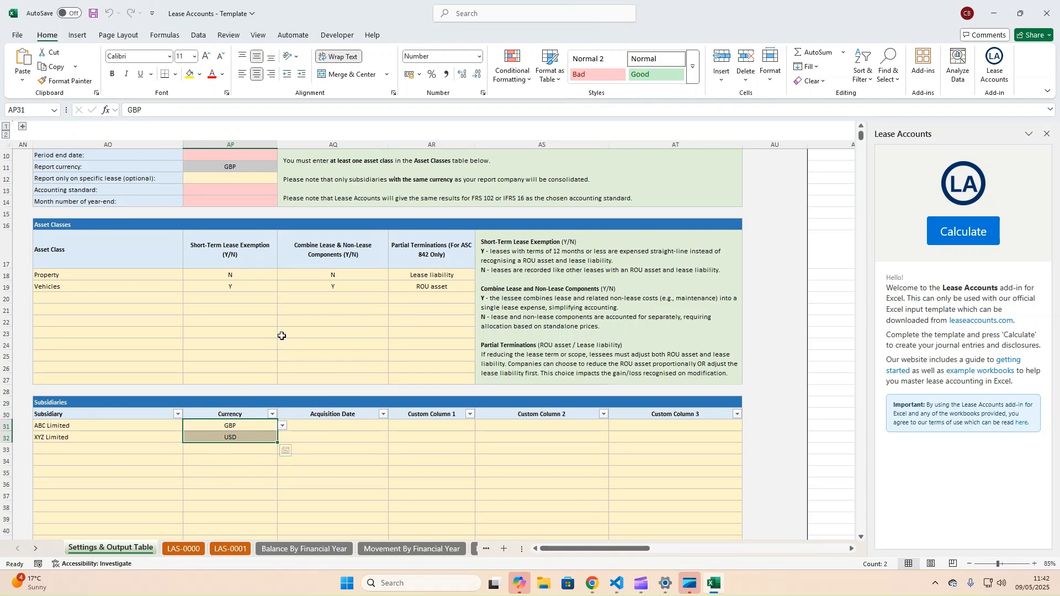
pyautogui.scroll(3, 281, 336)
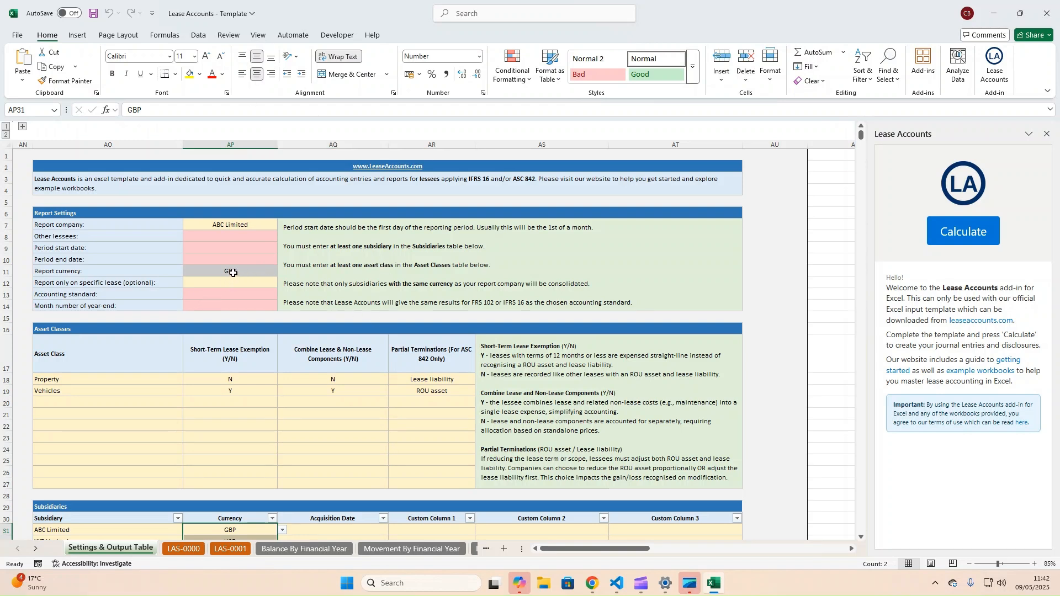
# Set Other lessees in the report settings to Consolidate other lessees
pyautogui.click(207, 238)
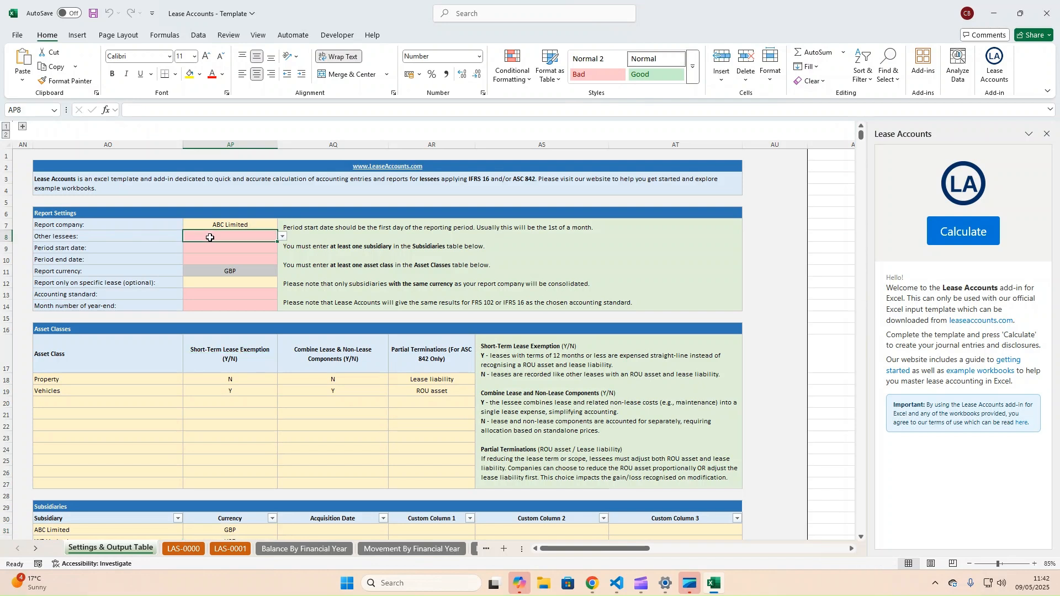
pyautogui.click(284, 236)
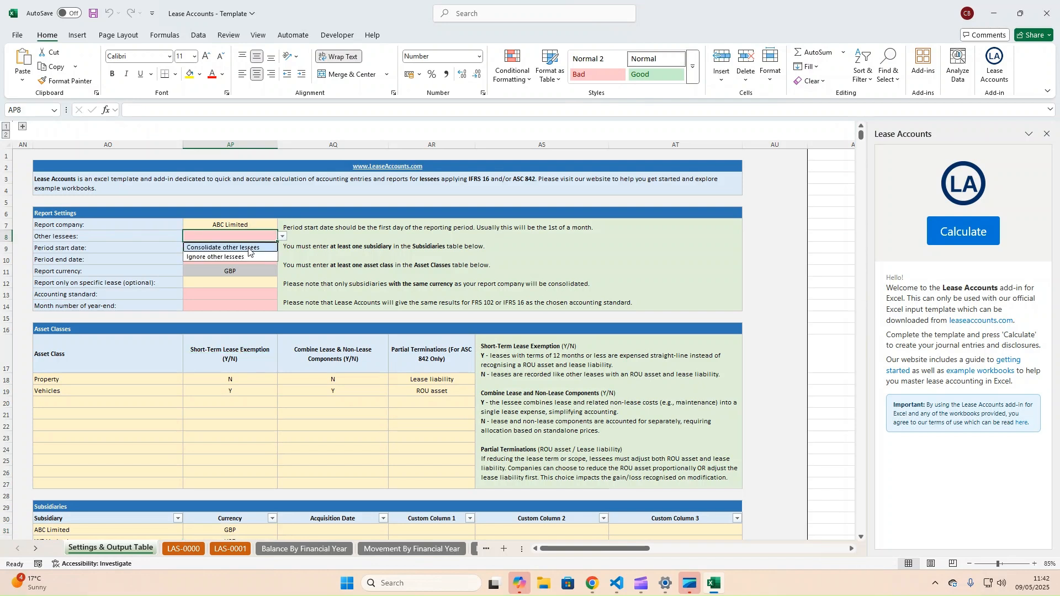
pyautogui.click(248, 248)
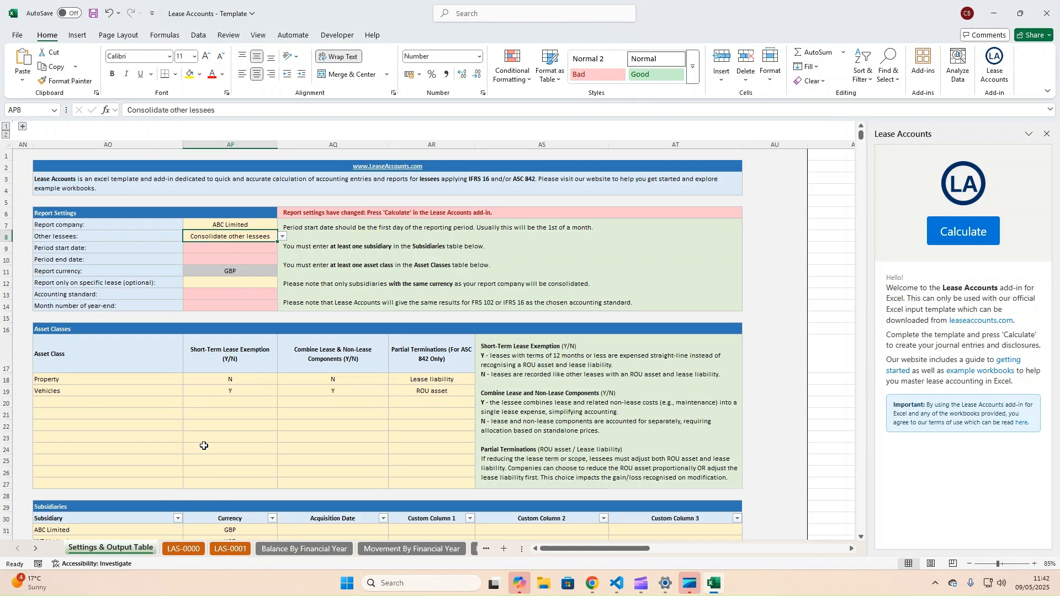
pyautogui.scroll(-2, 222, 464)
pyautogui.scroll(2, 222, 463)
# Enter 01/01/2001 as the period start date in the report settings
pyautogui.click(248, 247)
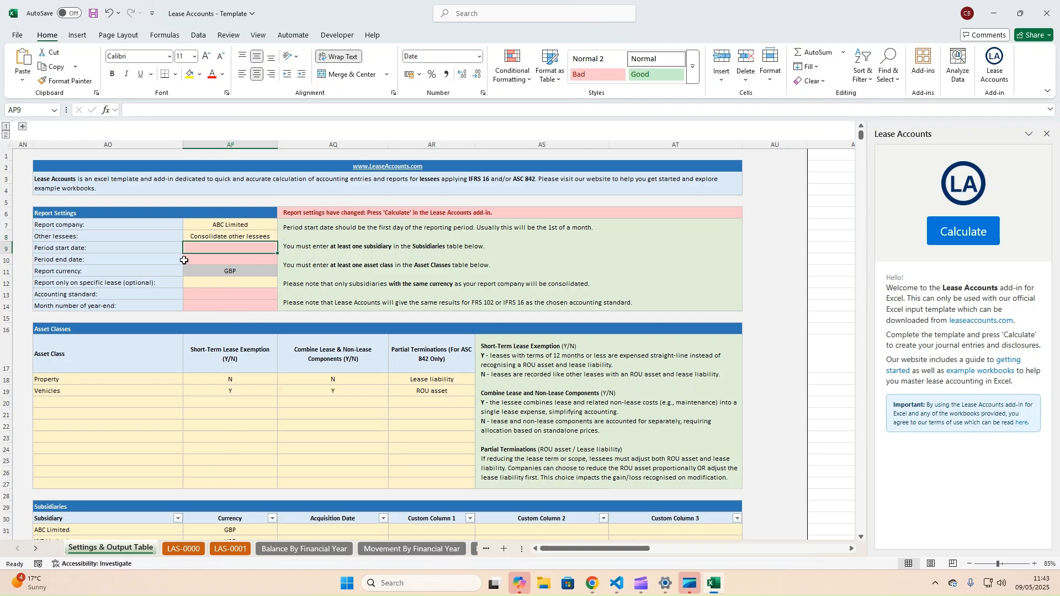
pyautogui.write('1/')
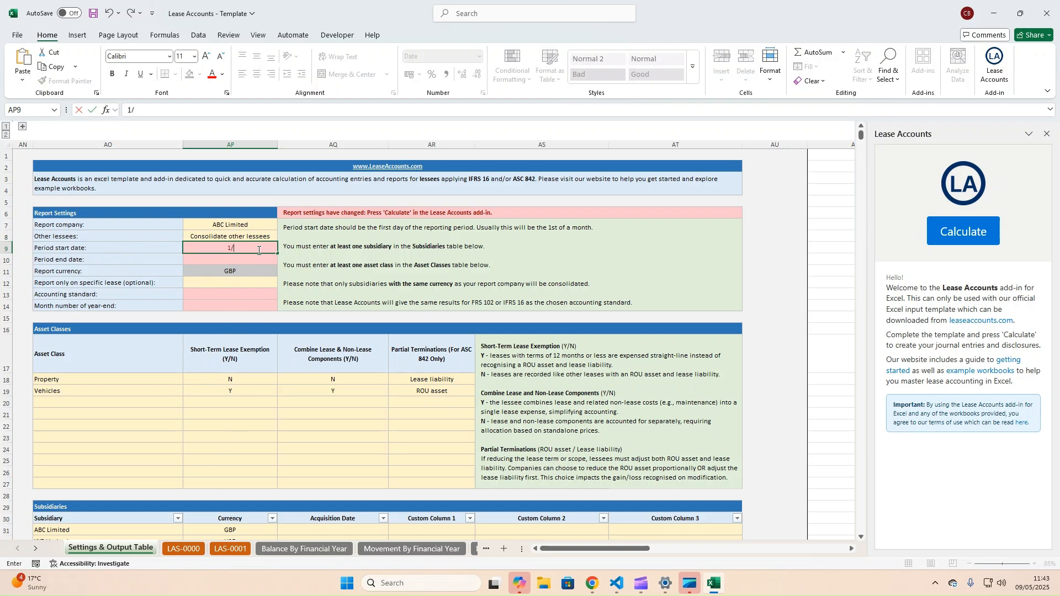
pyautogui.write('01/2001')
pyautogui.press('Return')
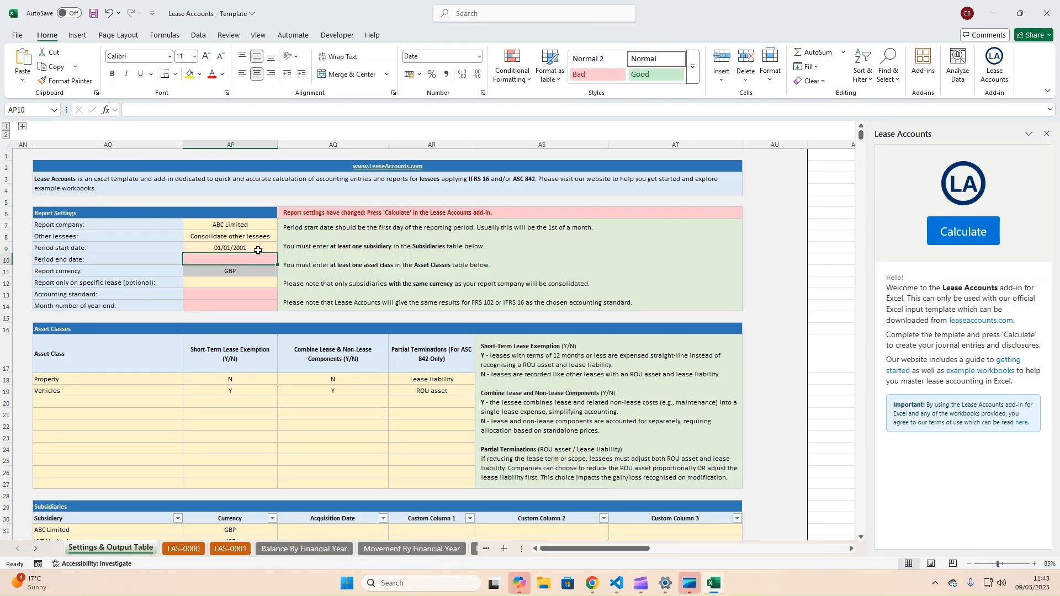
# Enter 31/12/2010 as the period end date in the report settings
pyautogui.write('1')
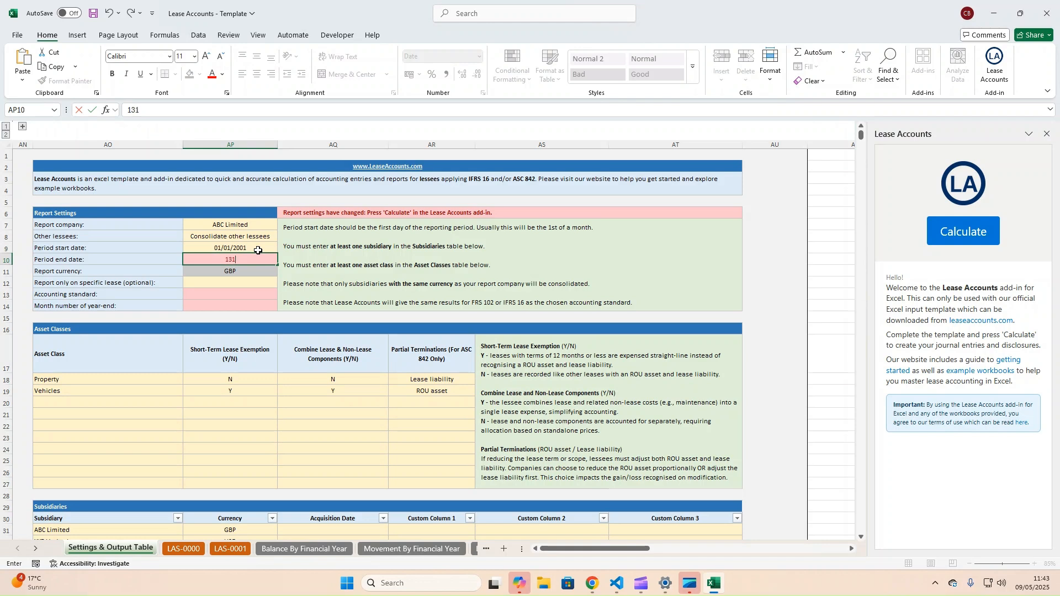
pyautogui.write('/1/12/')
pyautogui.press('BackSpace')
pyautogui.press('BackSpace')
pyautogui.press('BackSpace')
pyautogui.press('BackSpace')
pyautogui.press('BackSpace')
pyautogui.write('1/12/2010')
pyautogui.press('Return')
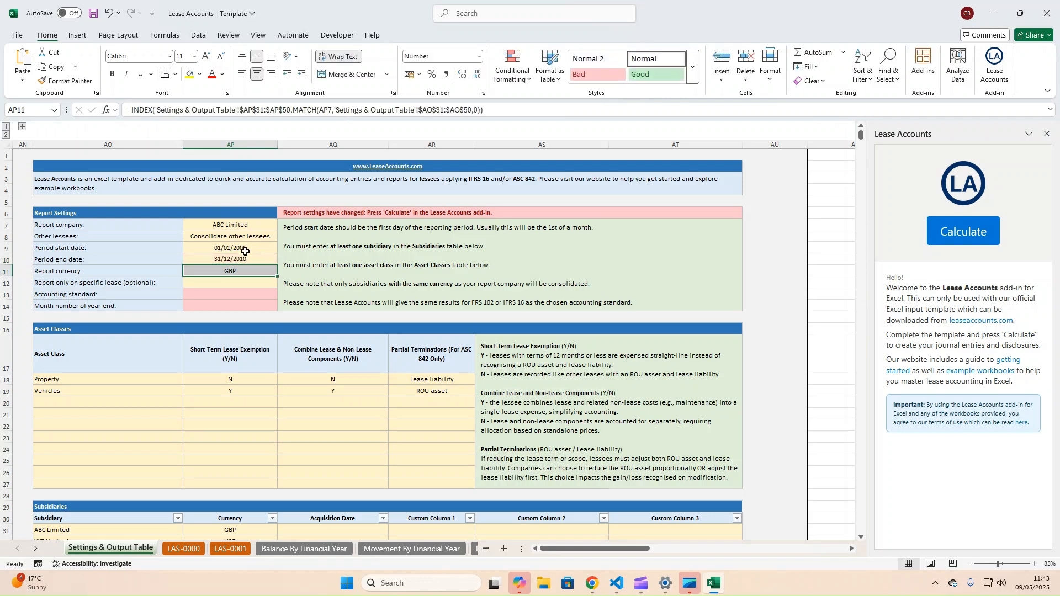
pyautogui.moveTo(246, 249); pyautogui.dragTo(243, 259)
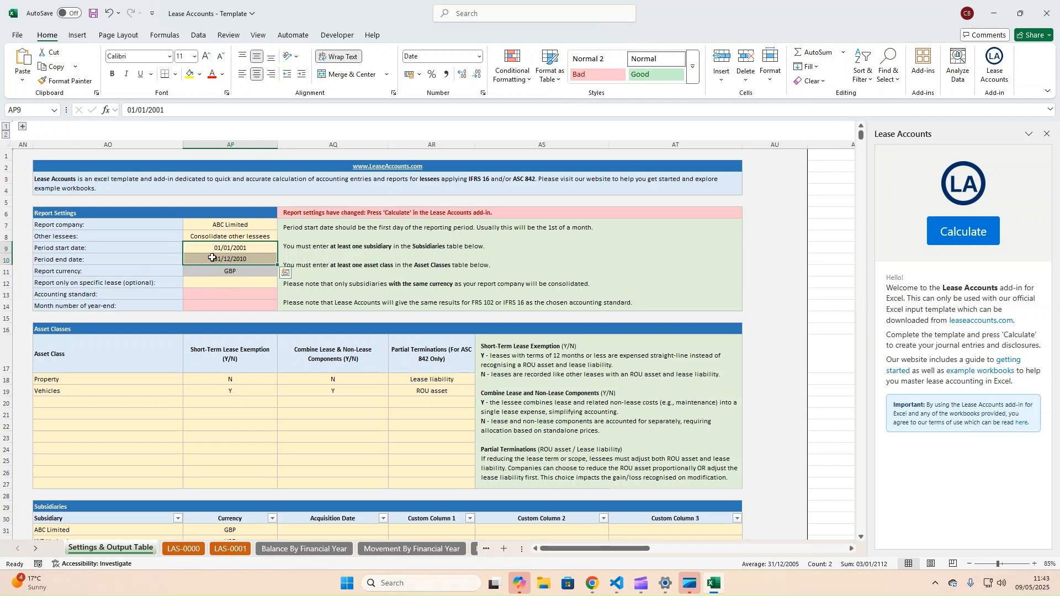
# Set the accounting standard to IFRS 16 and the year-end month number to 12 (Dec)
pyautogui.click(211, 295)
pyautogui.hotkey('alt', 'Down')
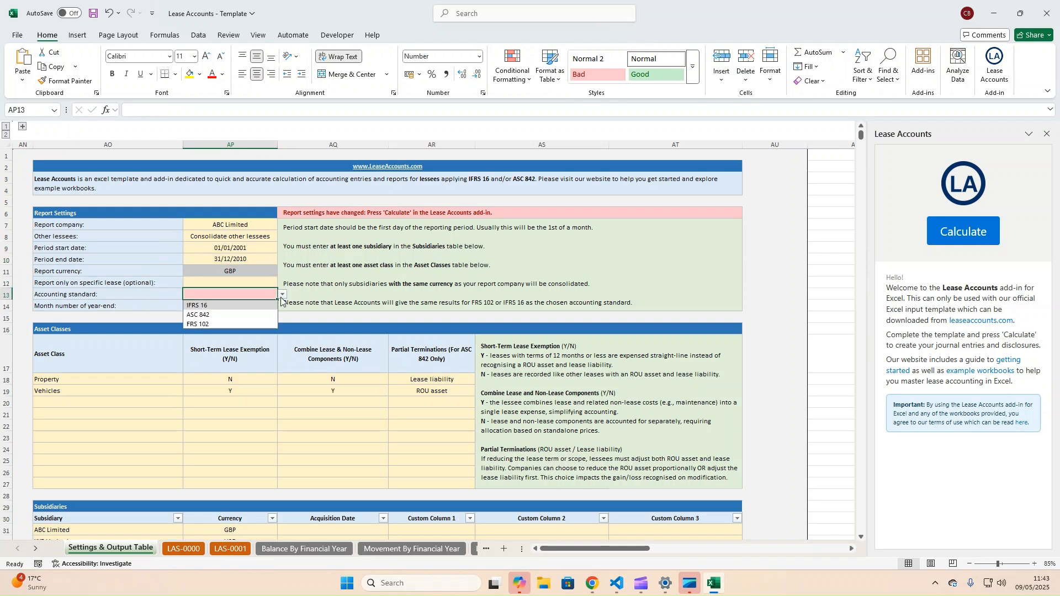
pyautogui.click(211, 306)
pyautogui.click(230, 307)
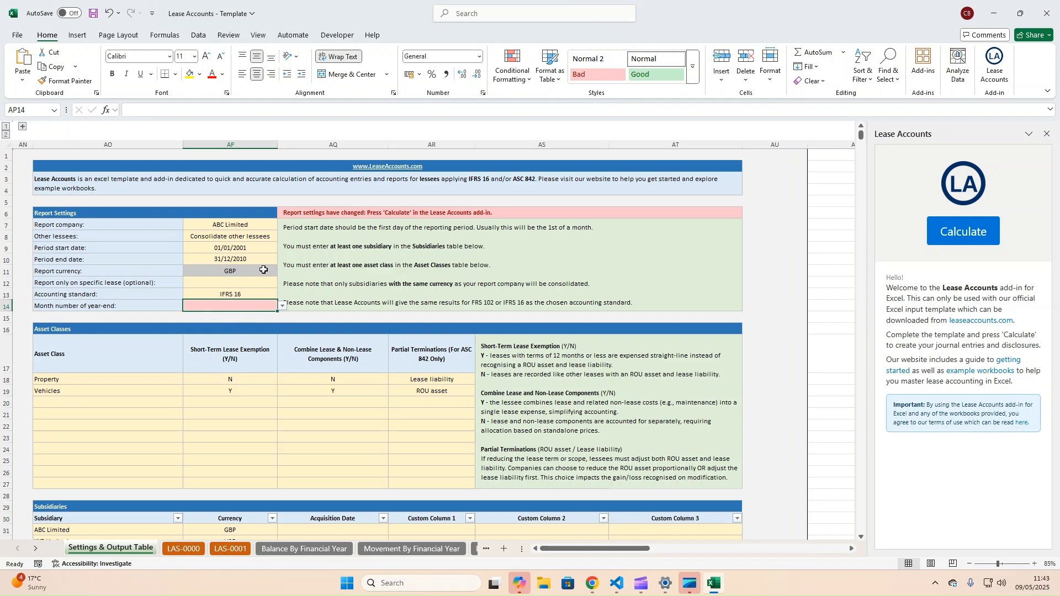
pyautogui.click(283, 306)
pyautogui.click(198, 420)
pyautogui.click(285, 302)
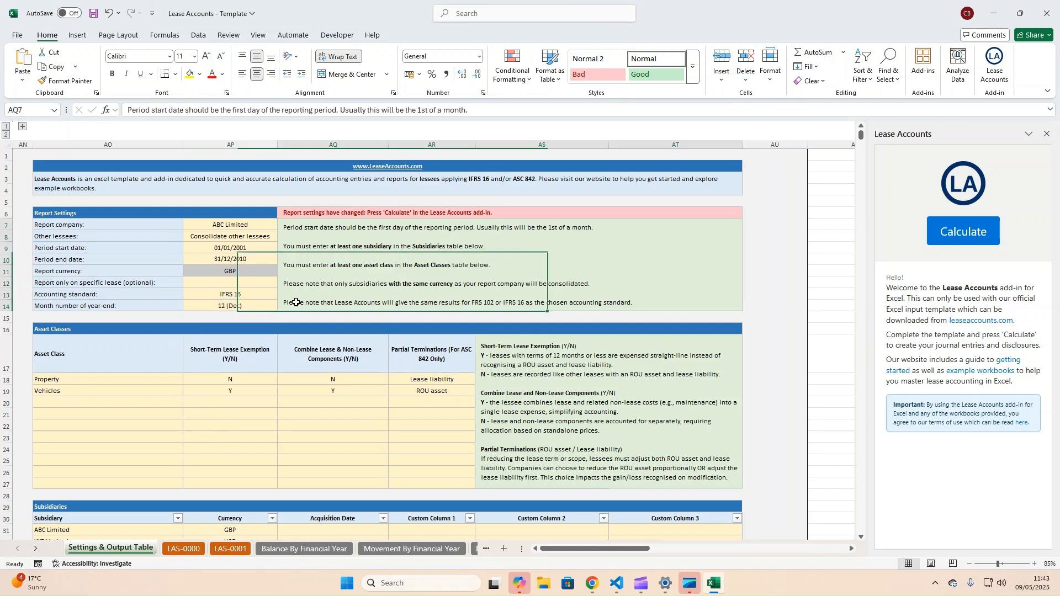
# Review the LAS-0000 sheet and its note on creating new lease calculations
pyautogui.click(265, 319)
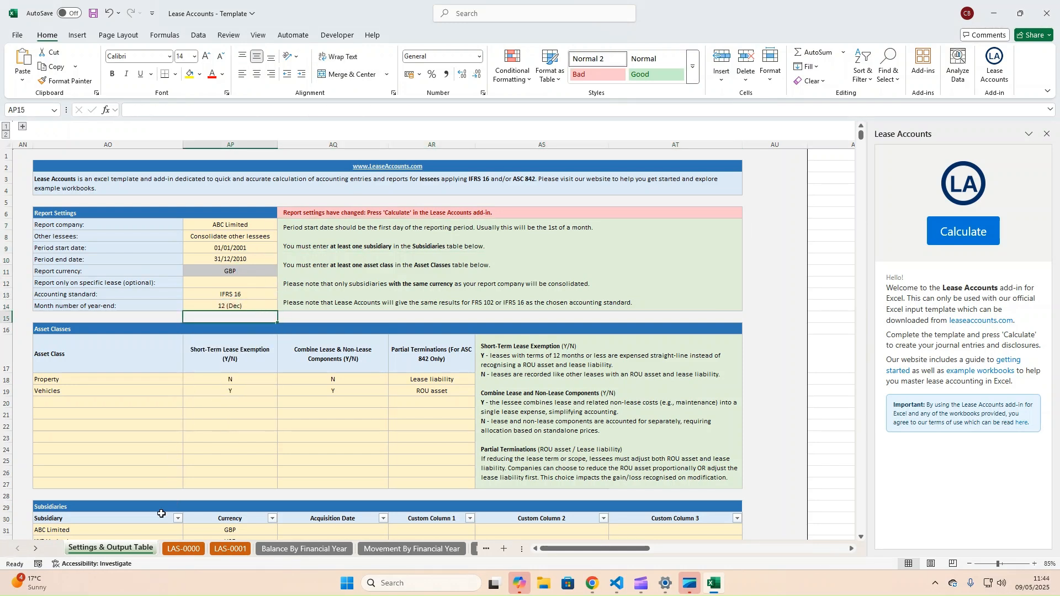
pyautogui.click(184, 550)
pyautogui.click(110, 548)
pyautogui.click(181, 549)
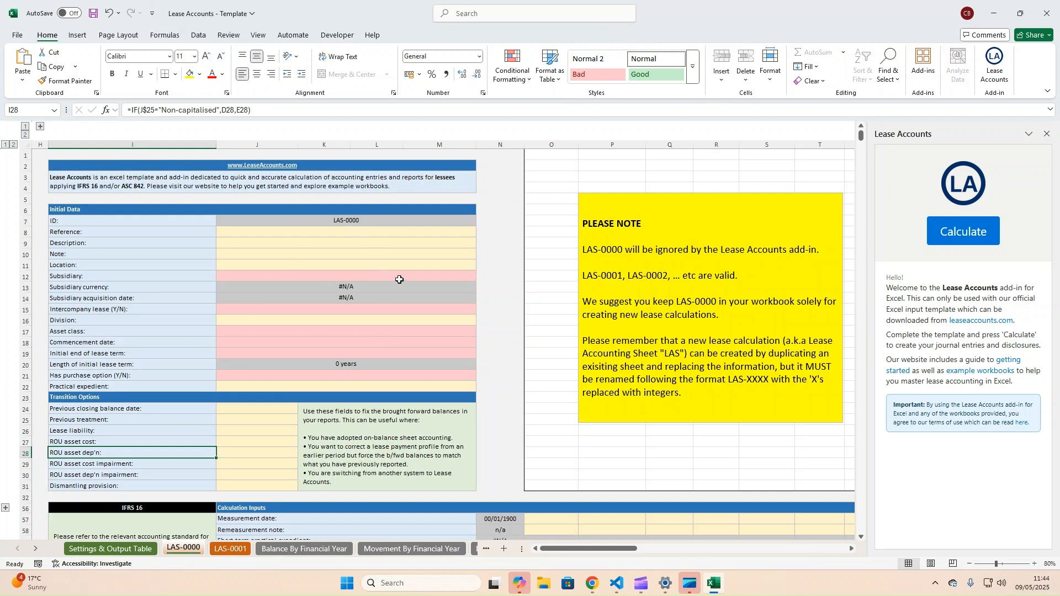
# On the LAS-0001 sheet, set the lease's subsidiary to ABC Limited in the initial data
pyautogui.click(232, 549)
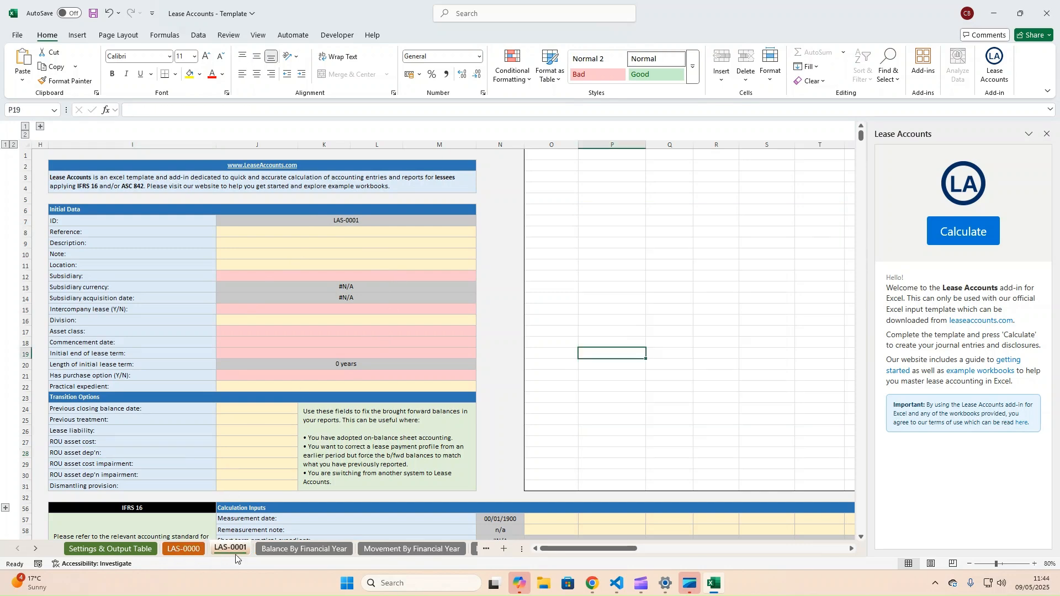
pyautogui.click(358, 234)
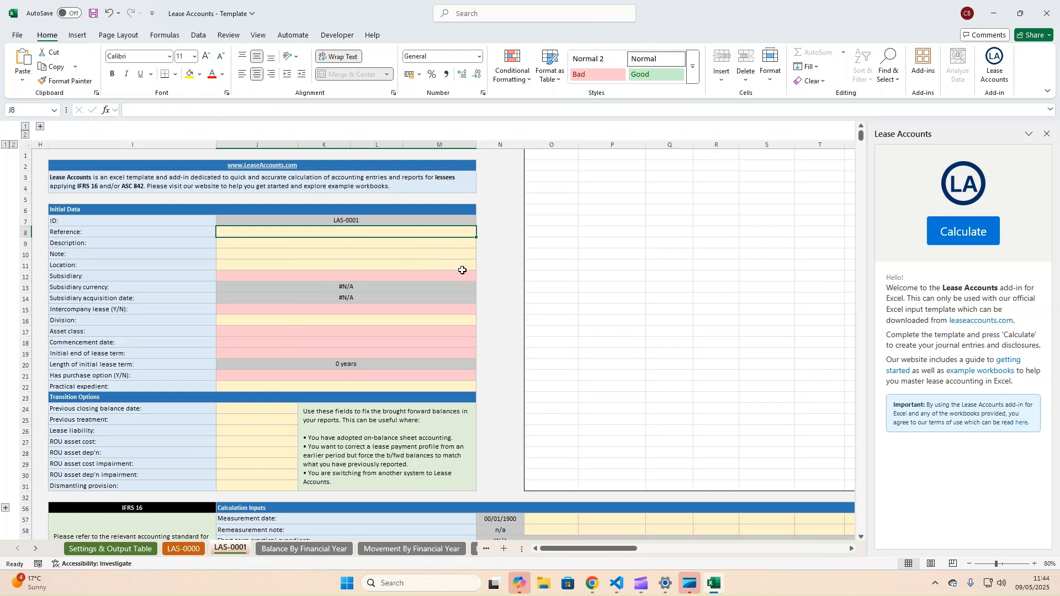
pyautogui.click(435, 276)
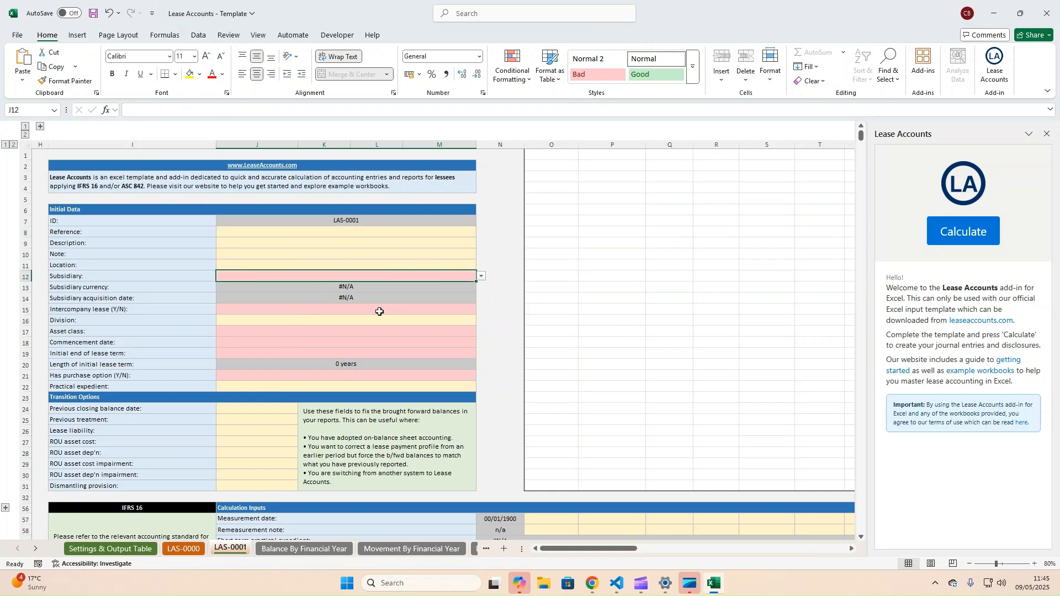
pyautogui.scroll(-8, 383, 381)
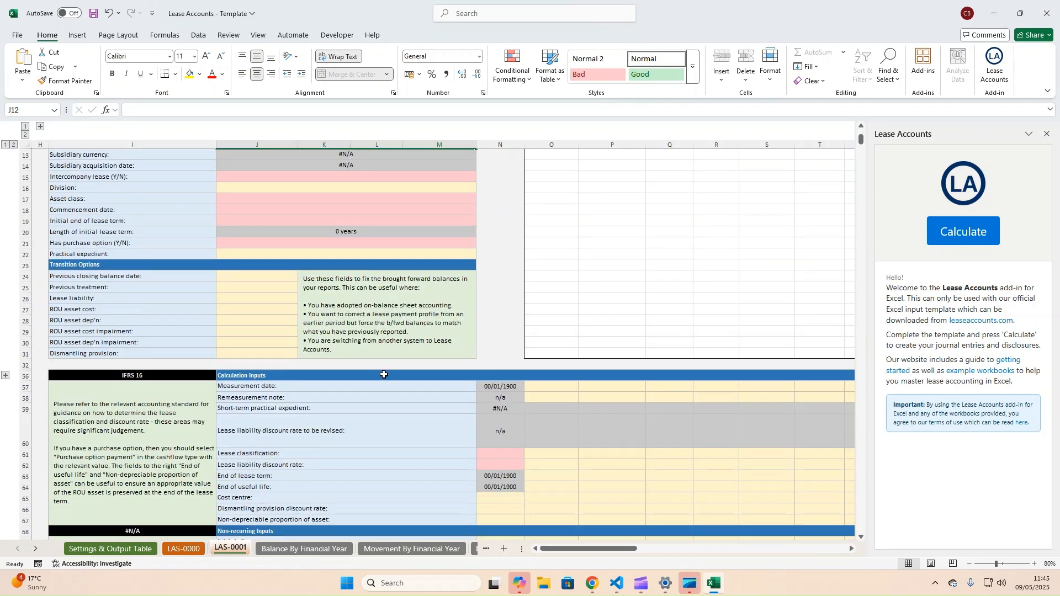
pyautogui.scroll(4, 384, 368)
pyautogui.scroll(4, 384, 368)
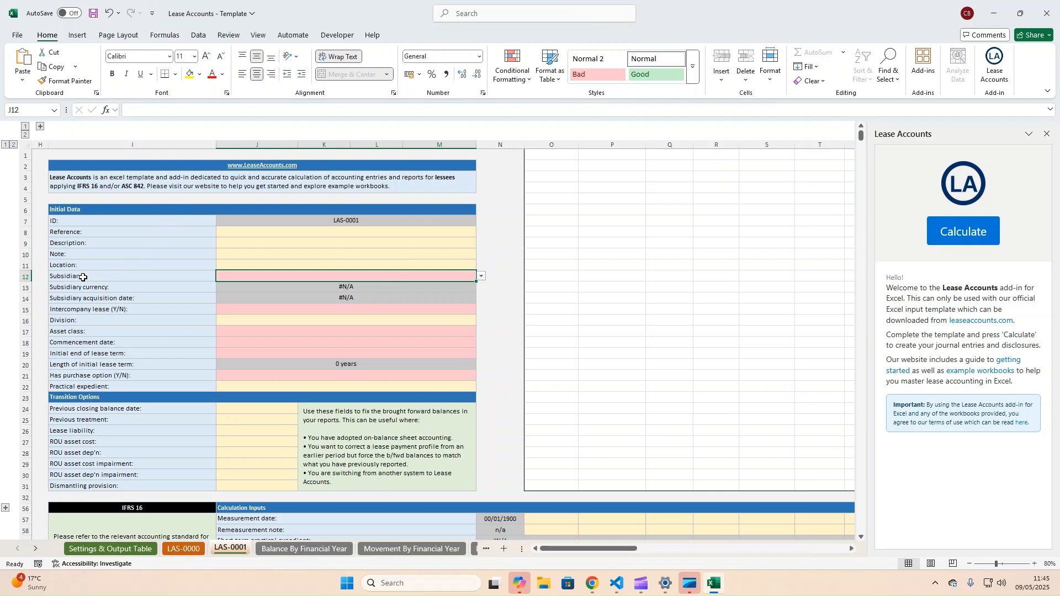
pyautogui.click(481, 279)
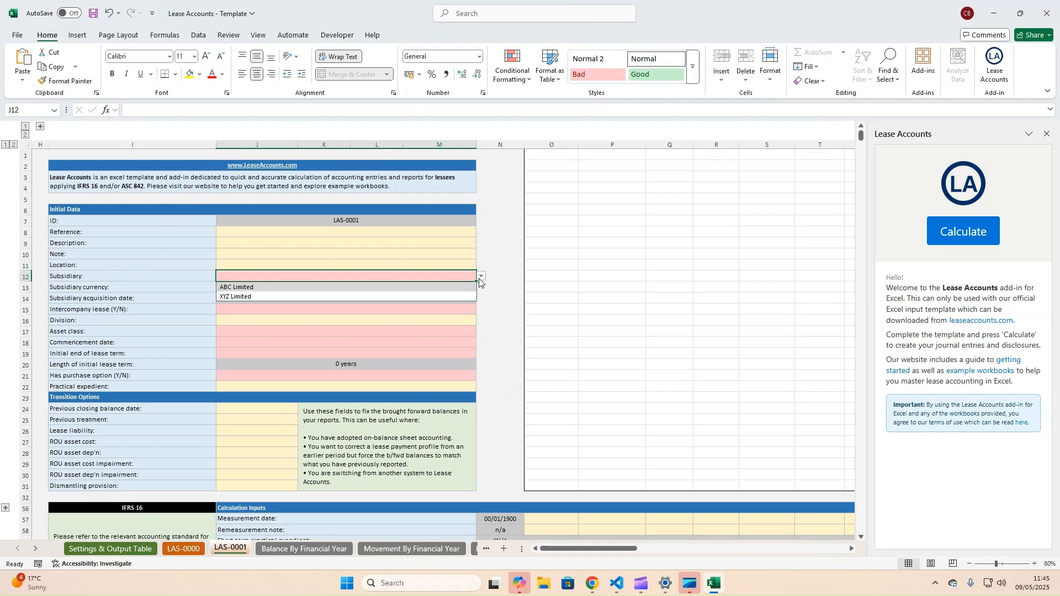
pyautogui.click(298, 292)
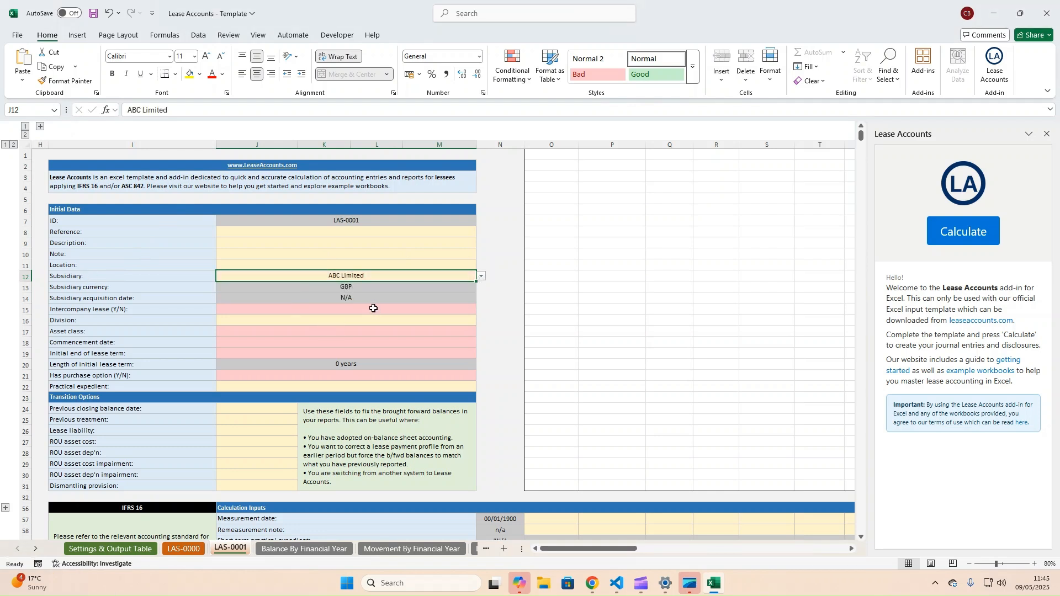
# Set Intercompany lease to N and the asset class to Property in the LAS-0001 initial data
pyautogui.click(274, 307)
pyautogui.click(480, 310)
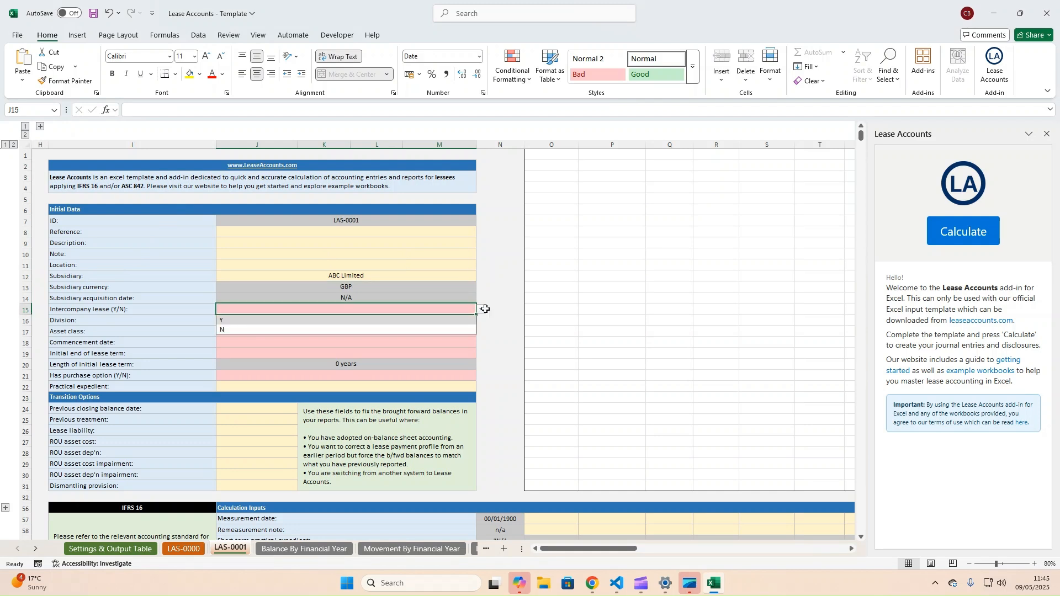
pyautogui.click(241, 330)
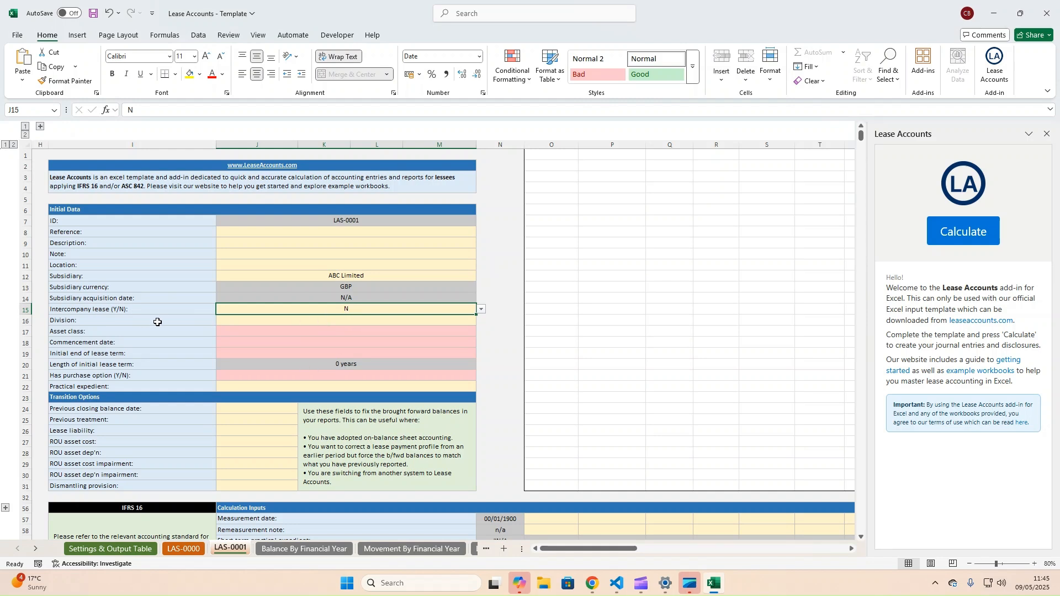
pyautogui.click(287, 321)
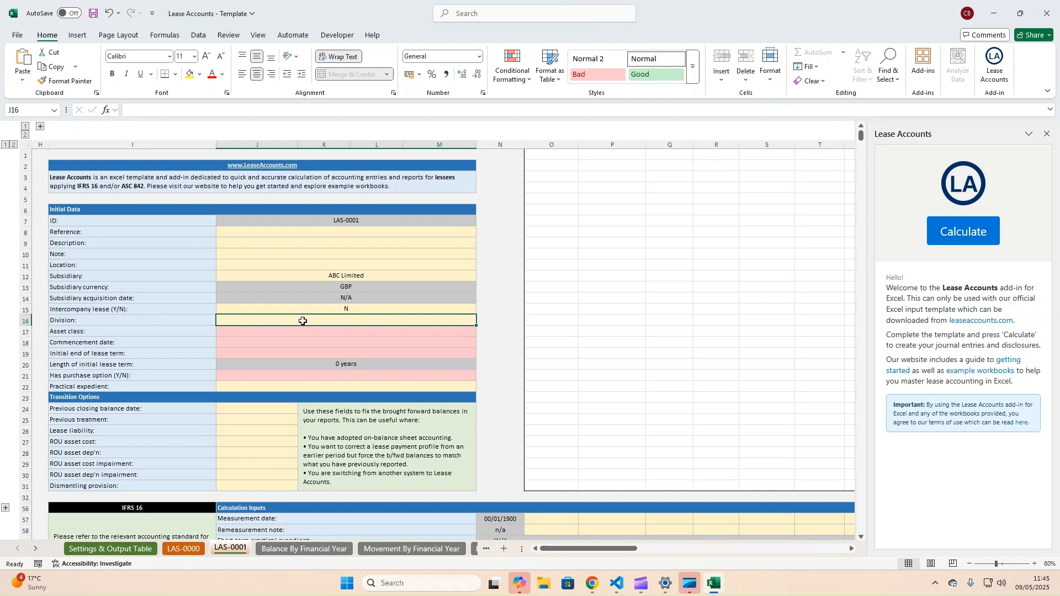
pyautogui.click(287, 330)
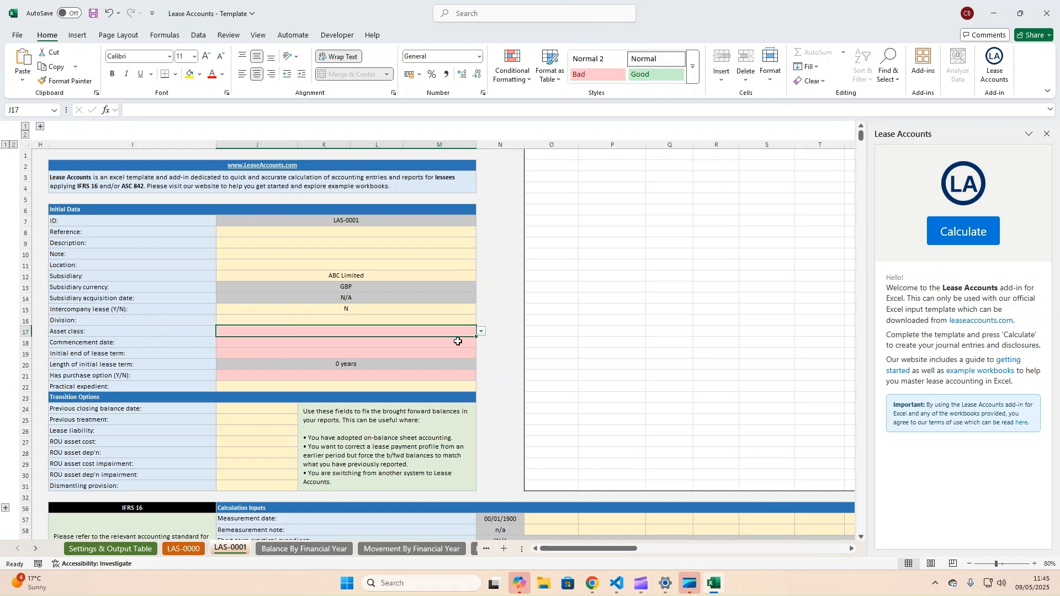
pyautogui.click(481, 331)
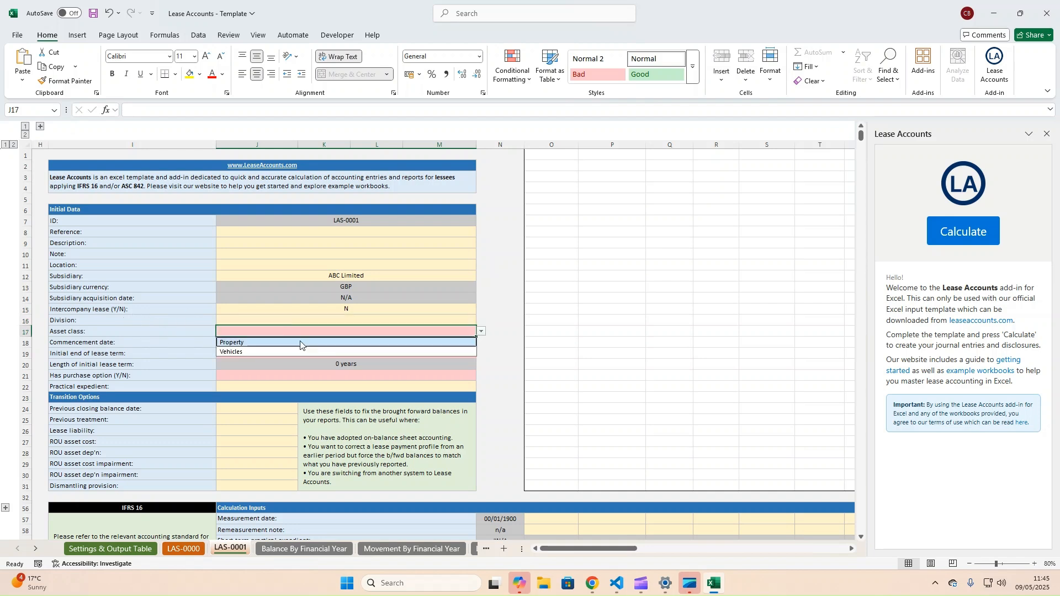
pyautogui.click(266, 343)
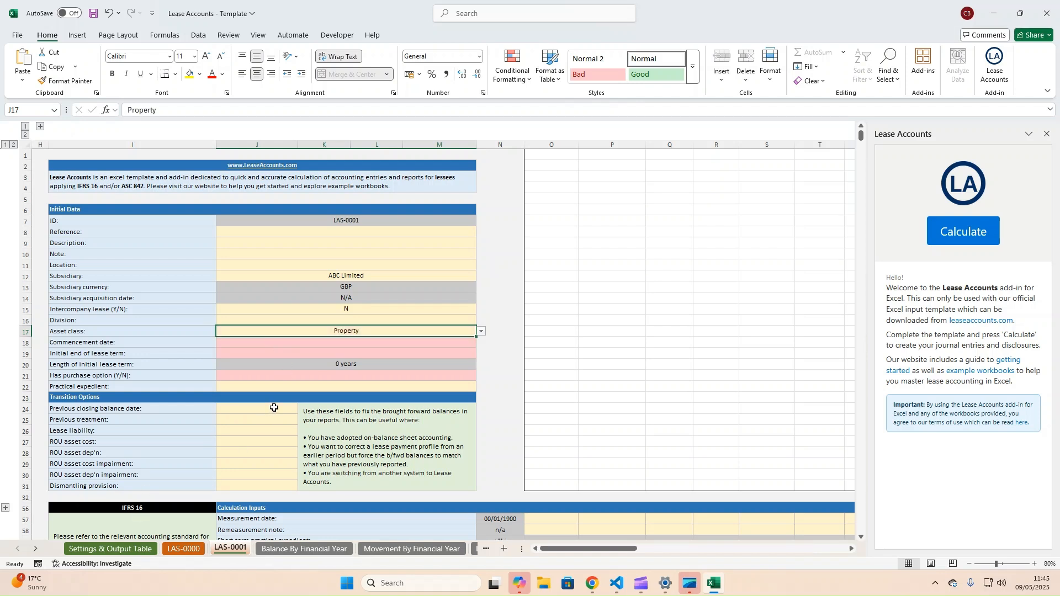
# Enter 01/01/2001 as the lease's commencement date and 31/12/2005 as its initial end of lease term
pyautogui.click(324, 345)
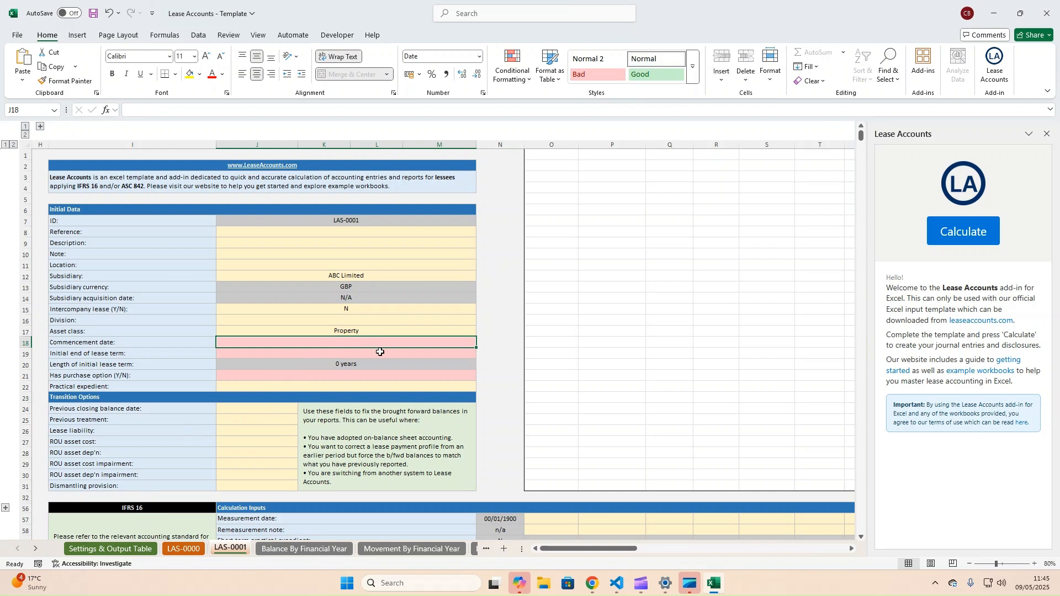
pyautogui.write('1/')
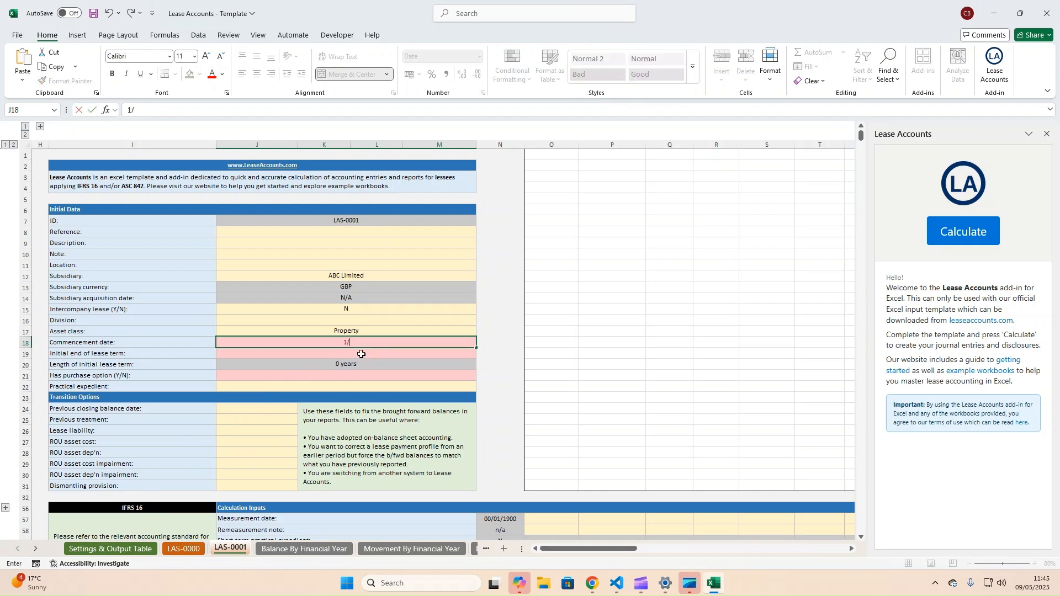
pyautogui.write('01/2001')
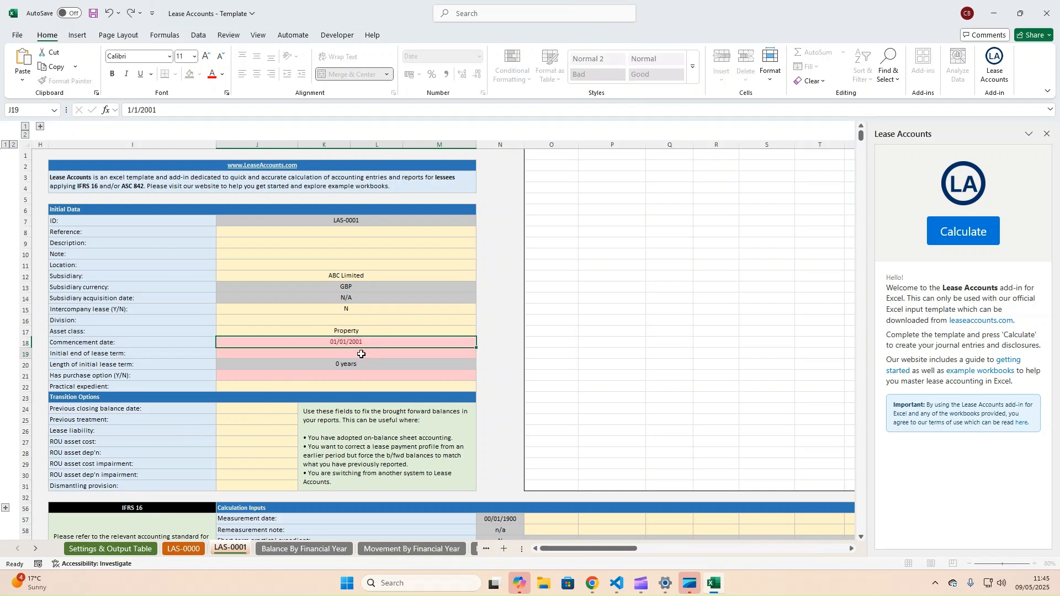
pyautogui.press('Return')
pyautogui.write('31/')
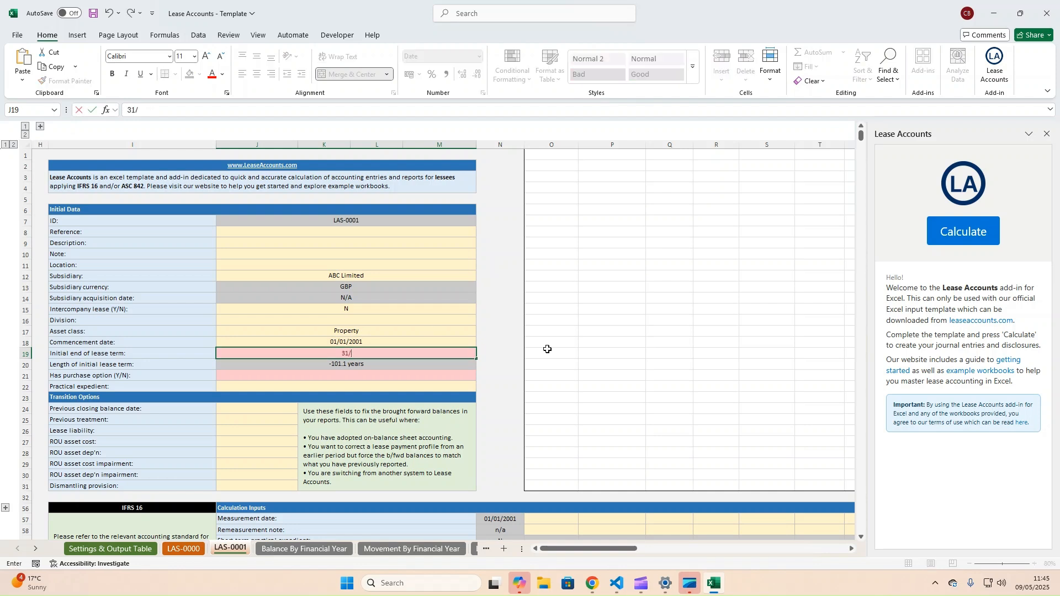
pyautogui.write('12/2005')
pyautogui.press('Return')
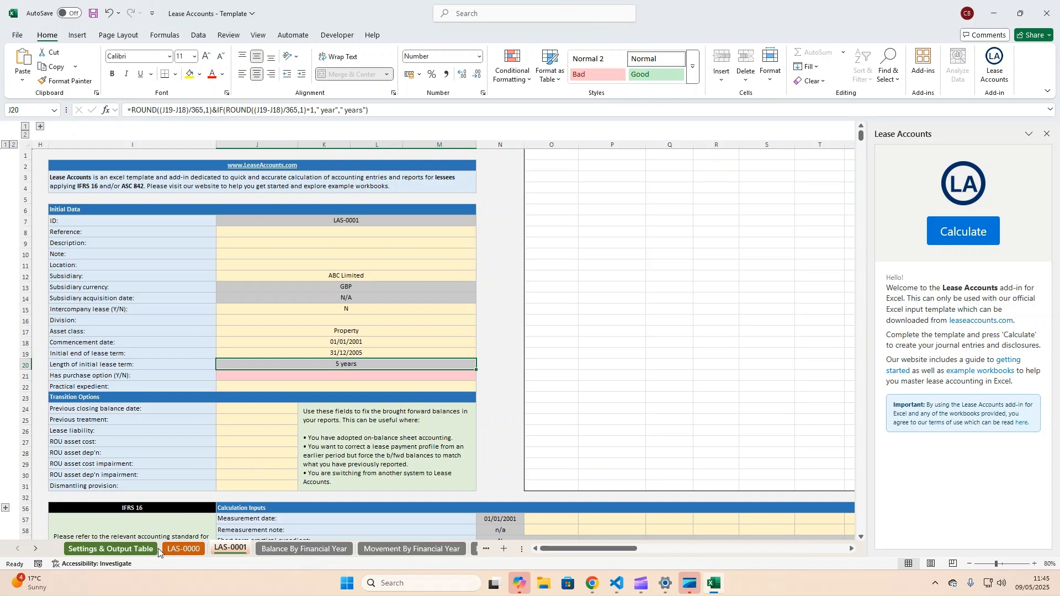
# Check the reporting period end date on the Settings & Output Table sheet against the LAS-0001 lease term
pyautogui.click(108, 548)
pyautogui.click(259, 262)
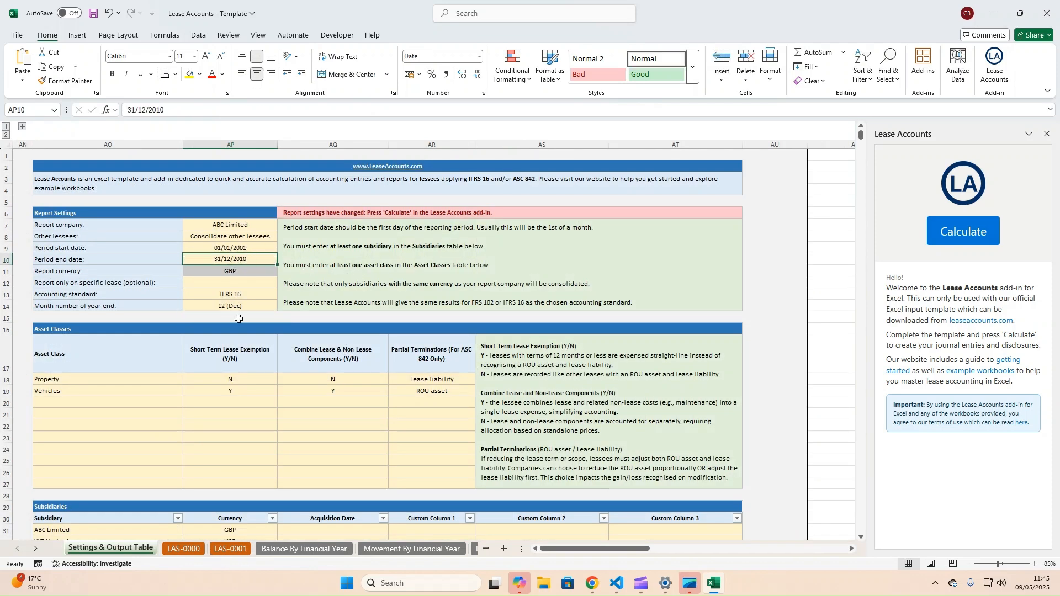
pyautogui.click(230, 549)
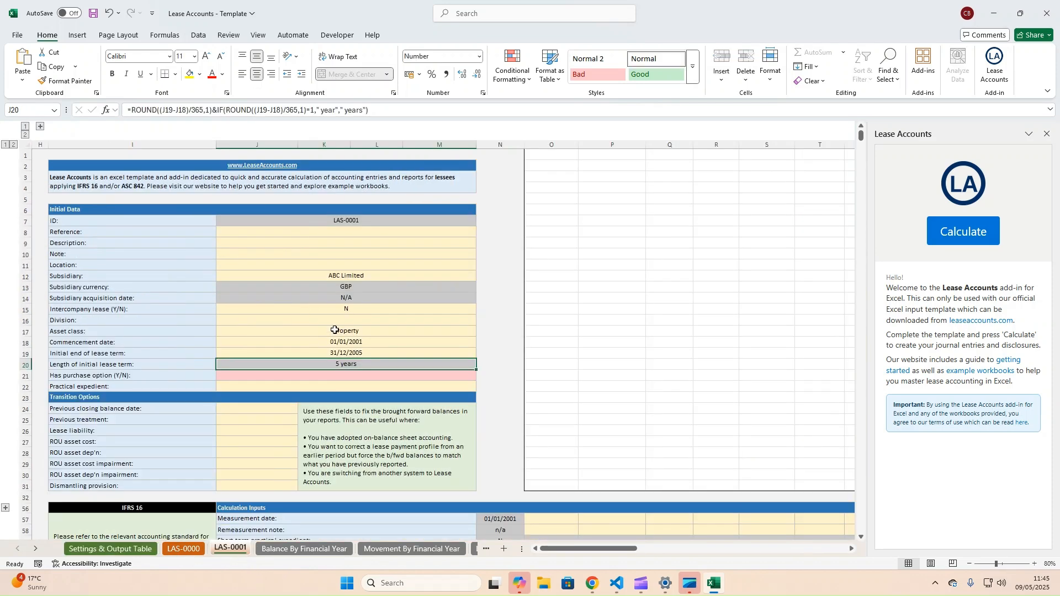
pyautogui.click(131, 549)
pyautogui.click(244, 550)
# Set Has purchase option to N in the LAS-0001 initial data
pyautogui.click(335, 375)
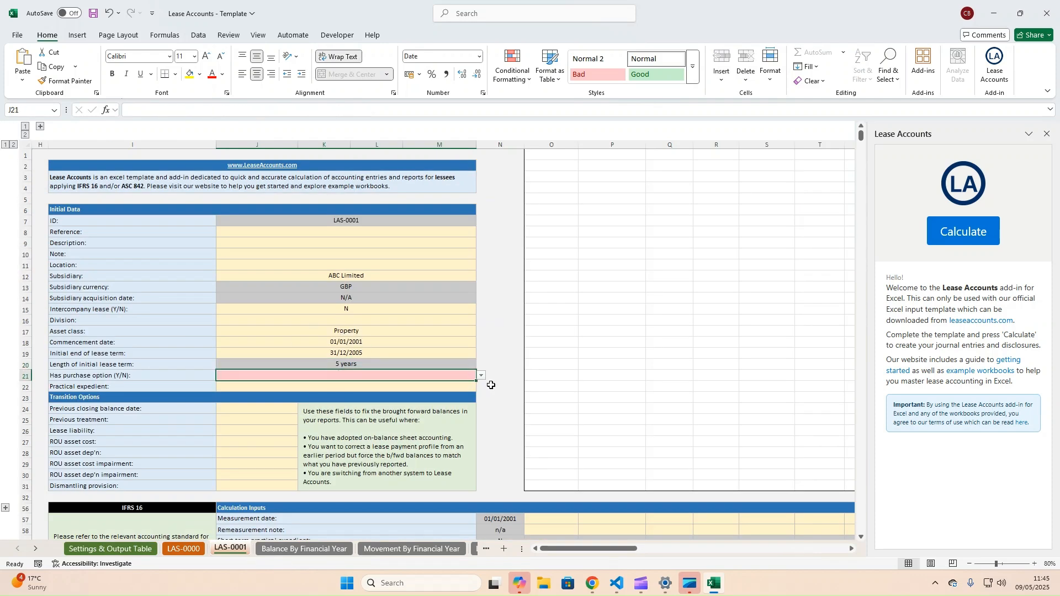
pyautogui.click(483, 376)
pyautogui.click(260, 396)
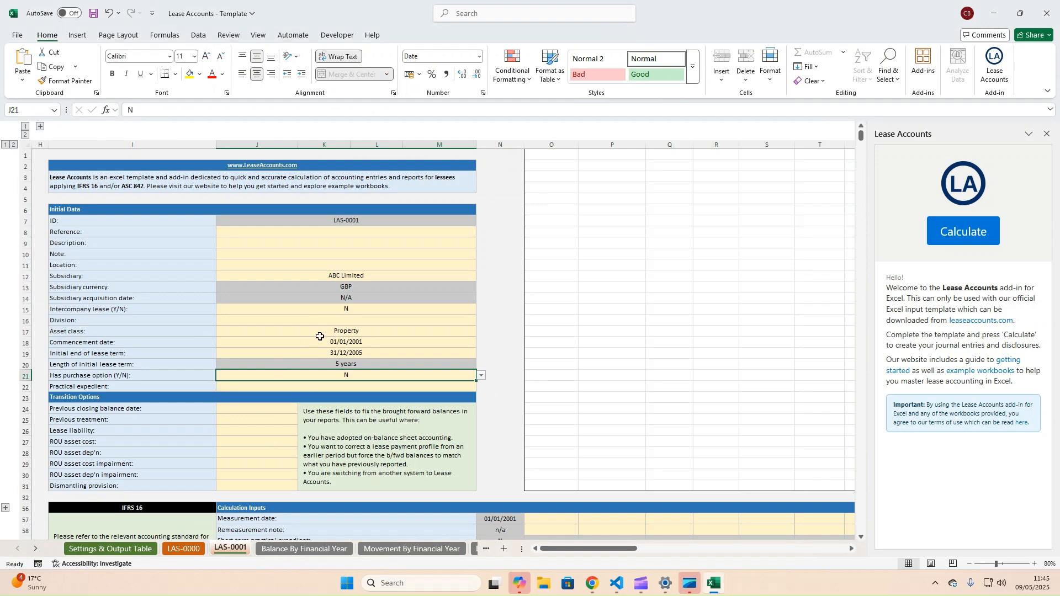
# Examine the practical expedient field and the Transition Options section with its guidance note on the LAS-0001 sheet
pyautogui.scroll(-2, 318, 365)
pyautogui.click(425, 322)
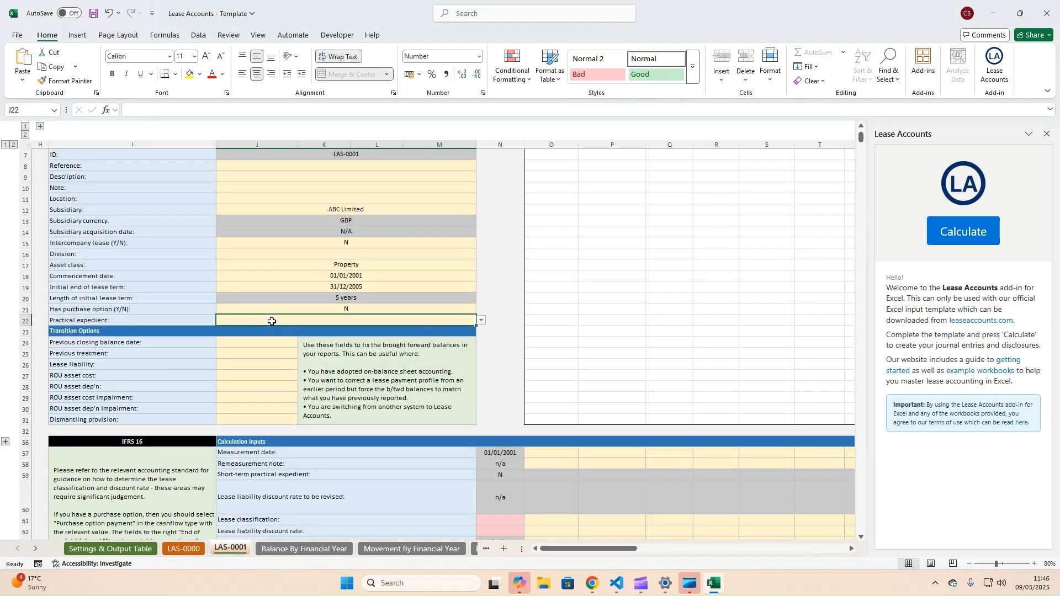
pyautogui.scroll(-1, 309, 407)
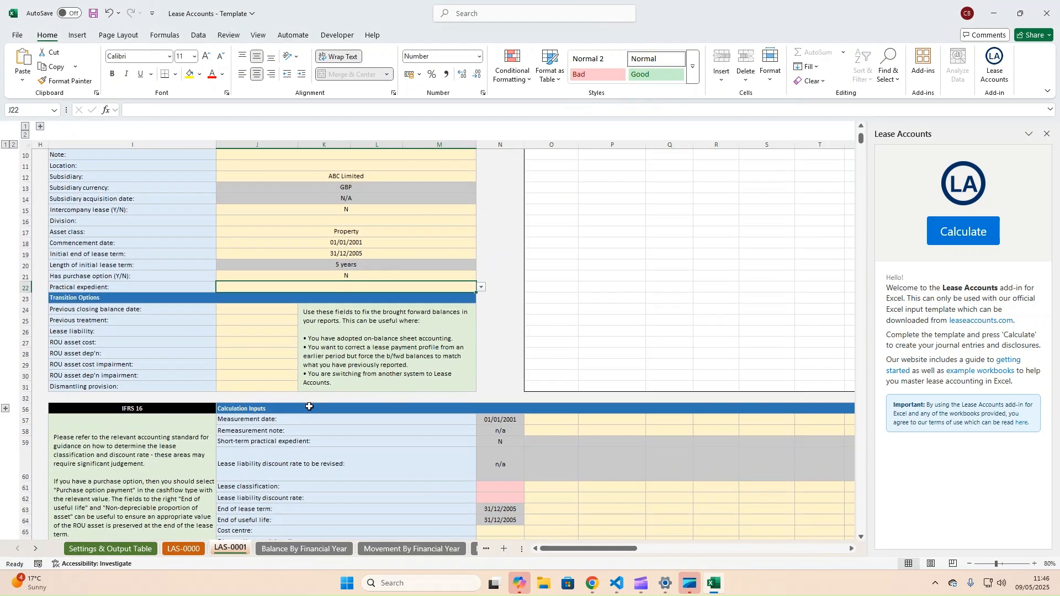
pyautogui.moveTo(95, 301); pyautogui.dragTo(322, 346)
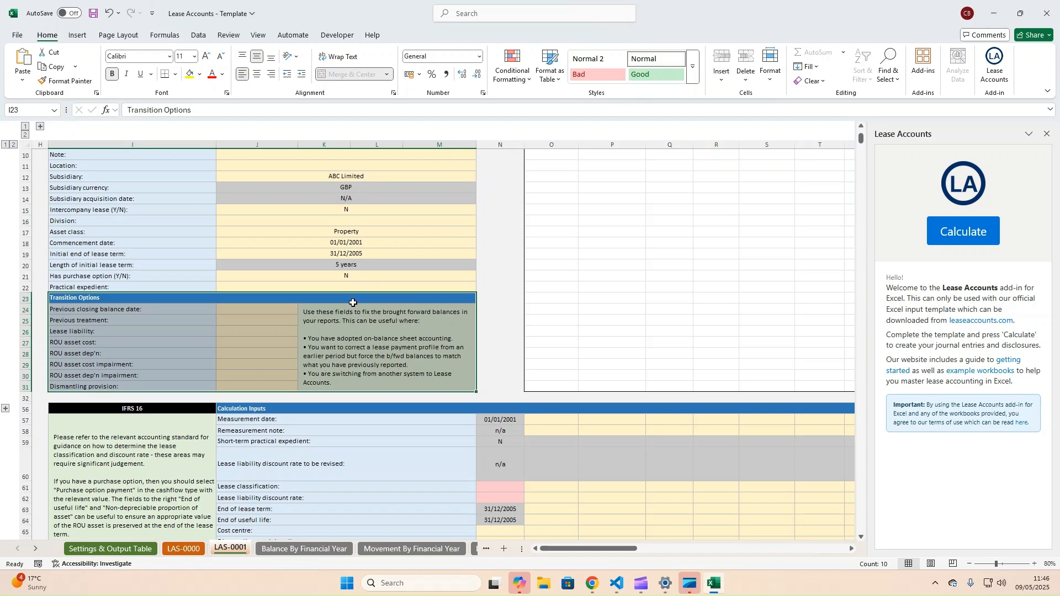
pyautogui.click(441, 311)
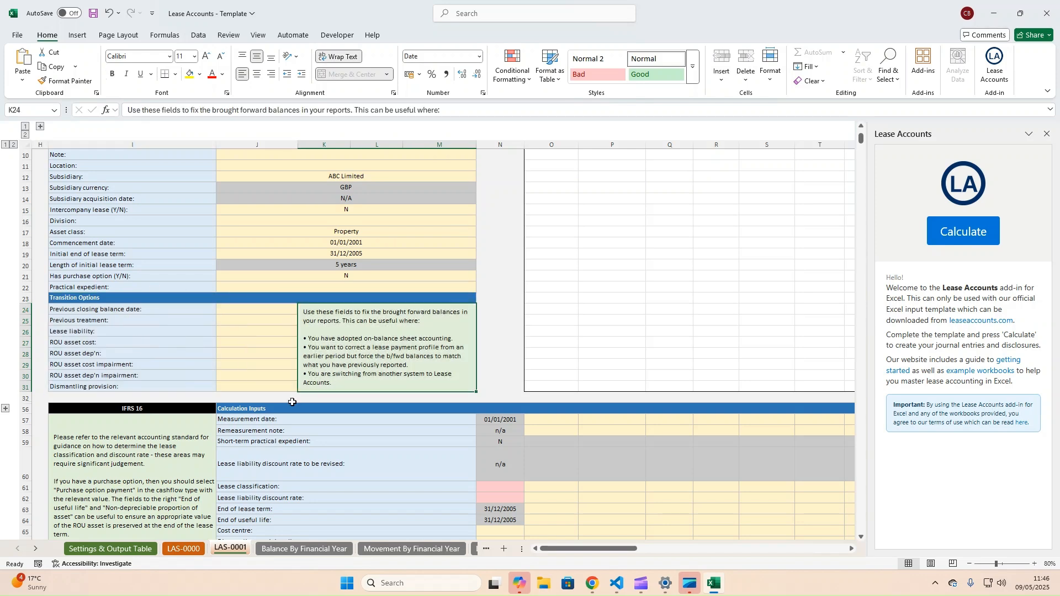
pyautogui.scroll(-4, 364, 425)
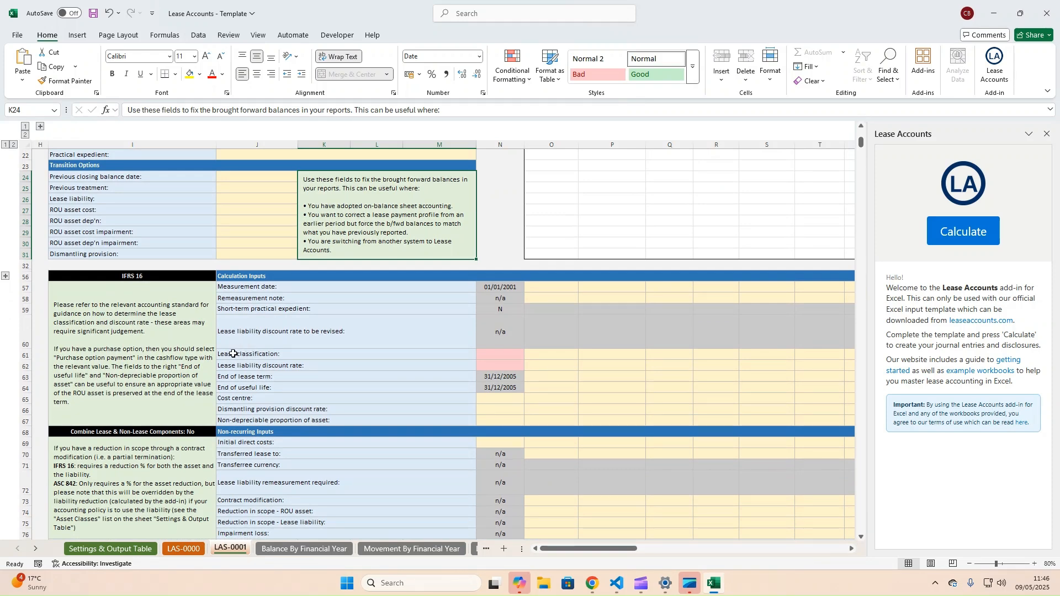
# Set the lease classification to Operating lease in the first column of the calculation inputs
pyautogui.click(507, 357)
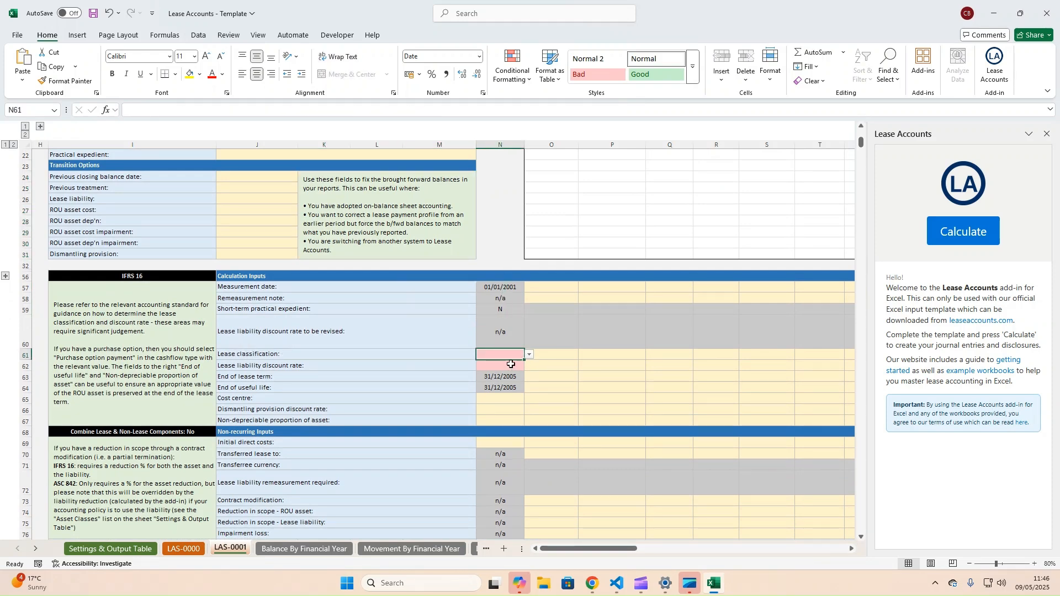
pyautogui.scroll(2, 509, 364)
pyautogui.scroll(6, 509, 364)
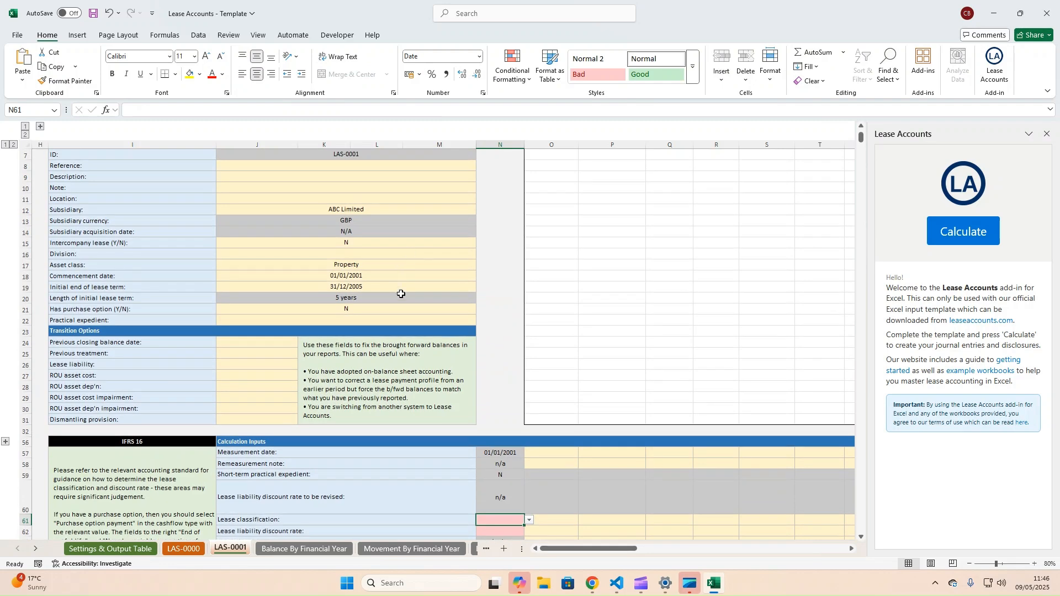
pyautogui.scroll(-4, 395, 297)
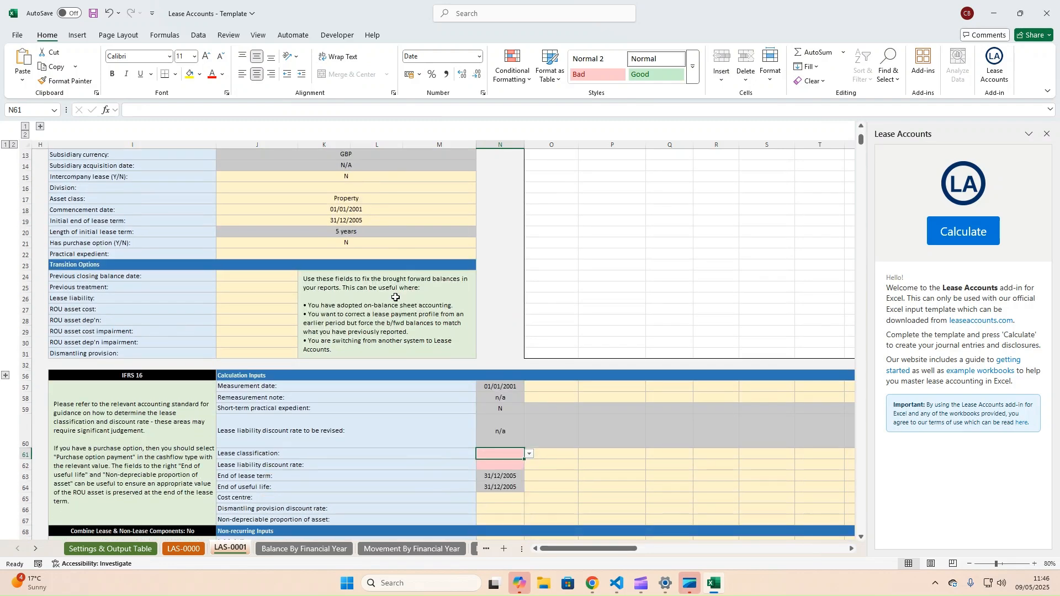
pyautogui.scroll(-2, 395, 297)
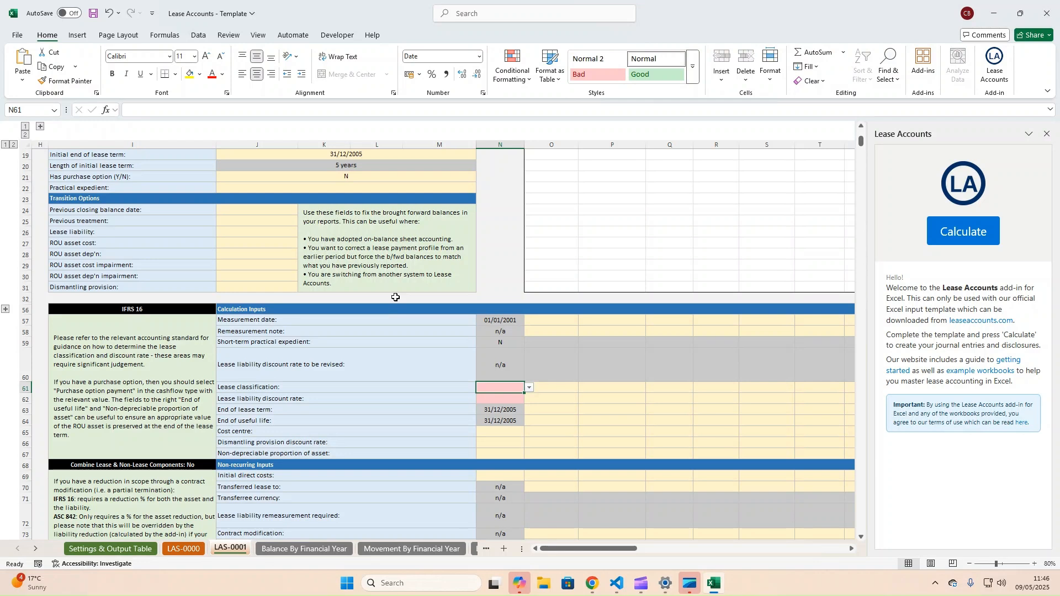
pyautogui.click(530, 389)
pyautogui.click(506, 408)
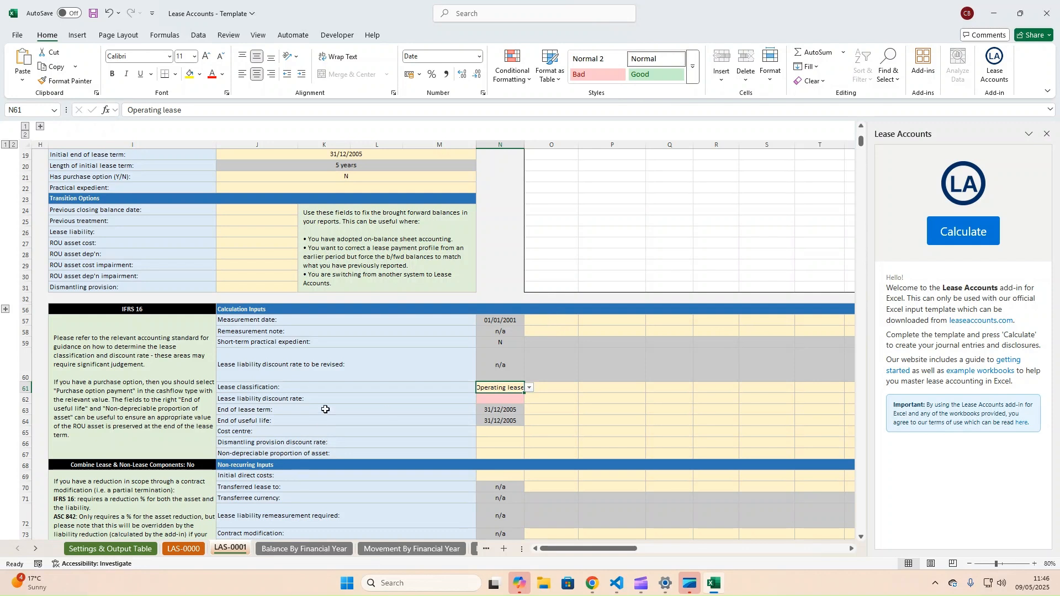
# Set the lease liability discount rate to 5% in the first calculation inputs column and widen column N
pyautogui.click(510, 401)
pyautogui.click(510, 389)
pyautogui.click(508, 401)
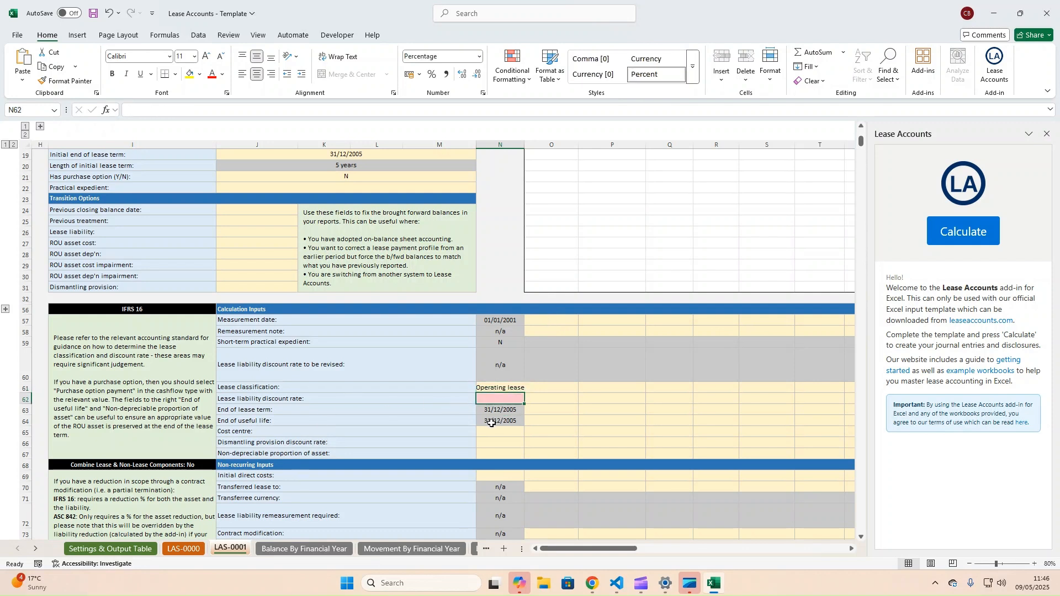
pyautogui.write('5')
pyautogui.press('Return')
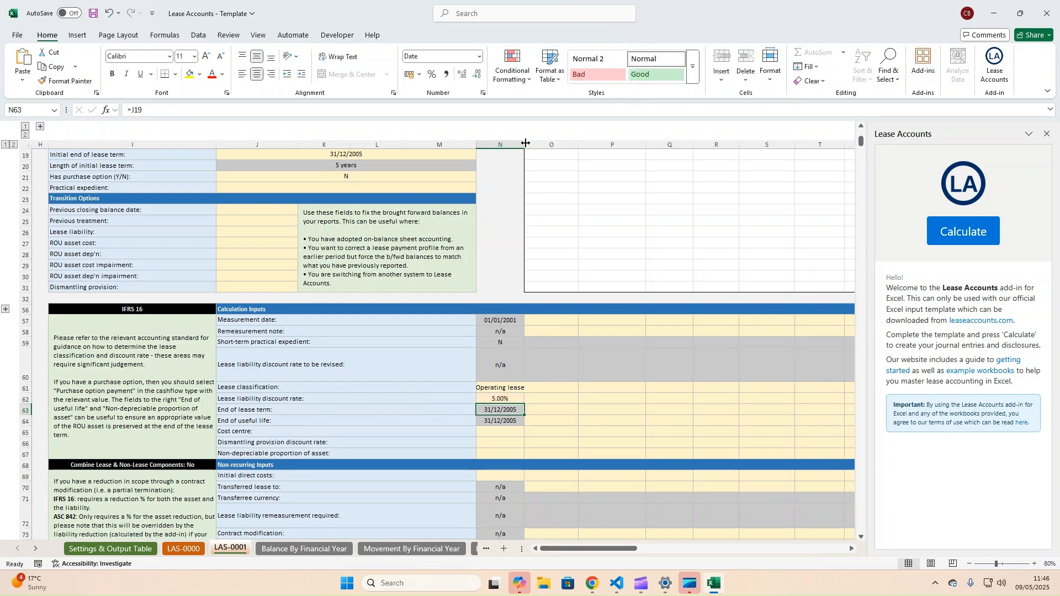
pyautogui.moveTo(525, 143); pyautogui.dragTo(539, 144)
# Examine the End of lease term and End of useful life rows against the initial lease end date, plus the non-recurring inputs
pyautogui.scroll(-1, 542, 330)
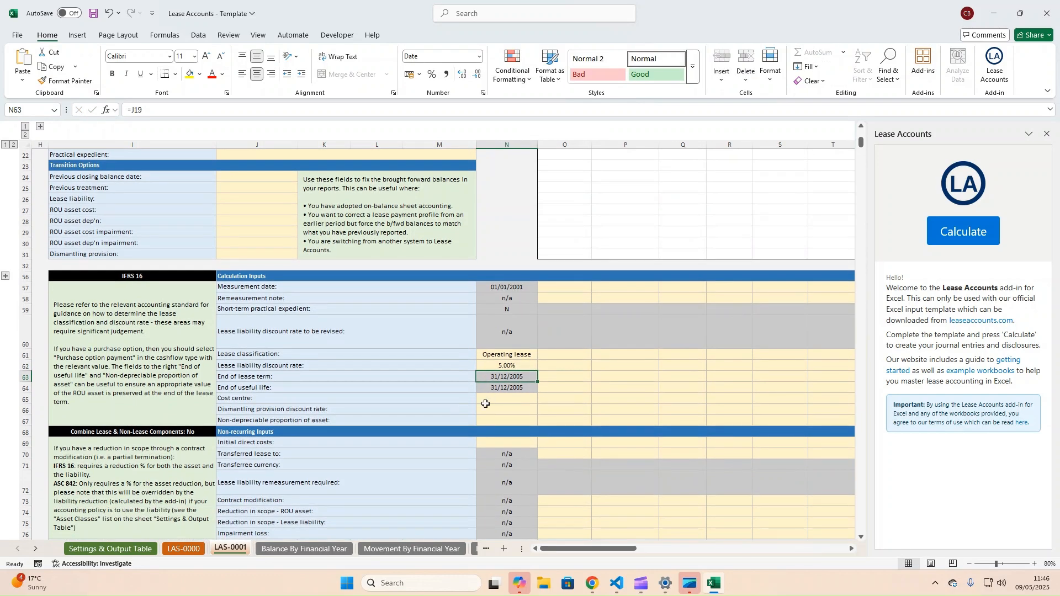
pyautogui.scroll(-1, 486, 404)
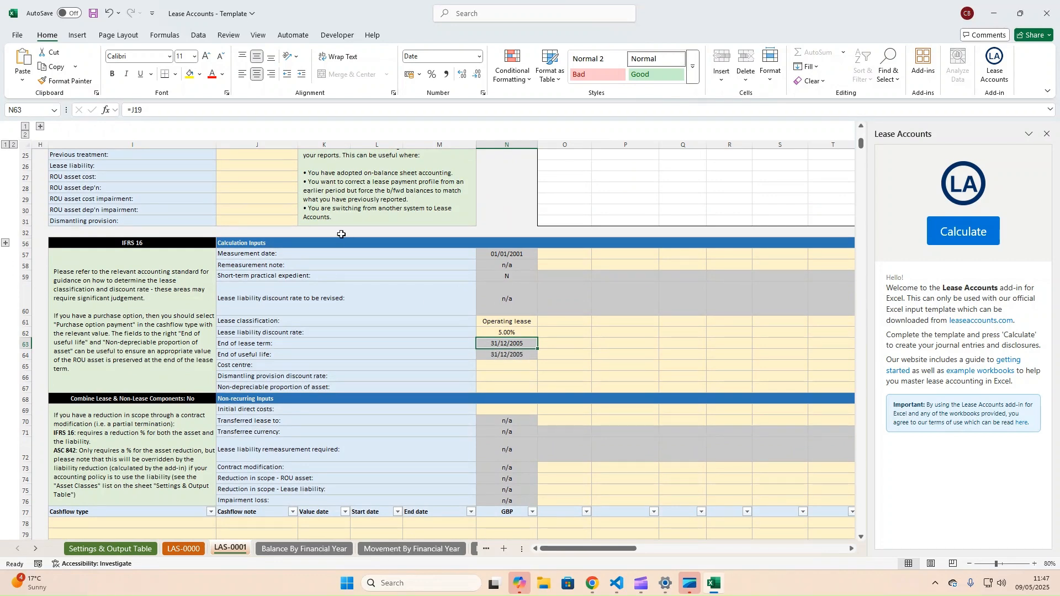
pyautogui.scroll(5, 331, 251)
pyautogui.click(351, 262)
pyautogui.scroll(-4, 486, 398)
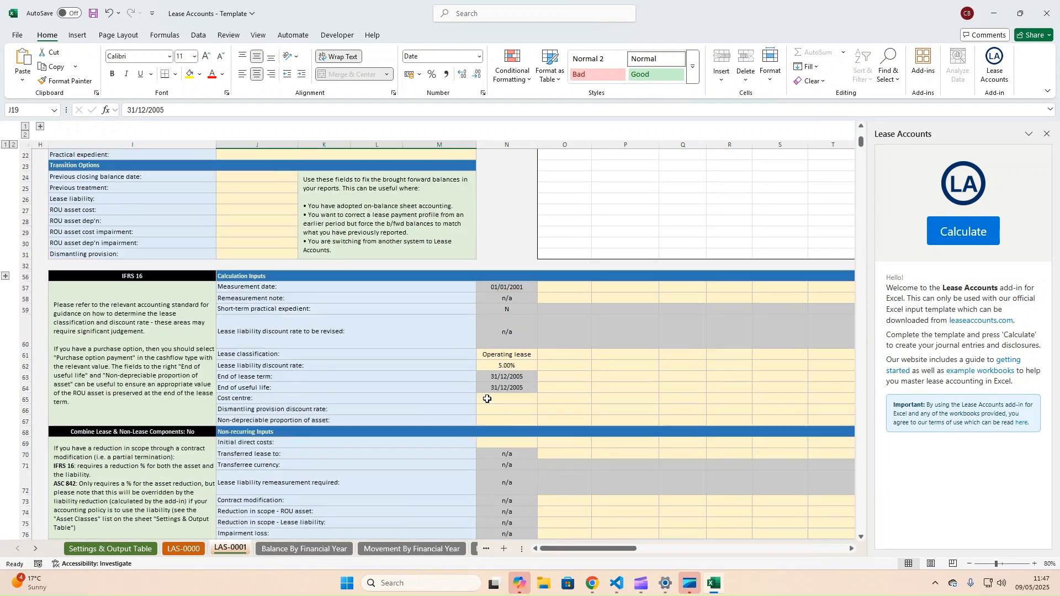
pyautogui.moveTo(519, 378); pyautogui.dragTo(525, 399)
pyautogui.click(563, 377)
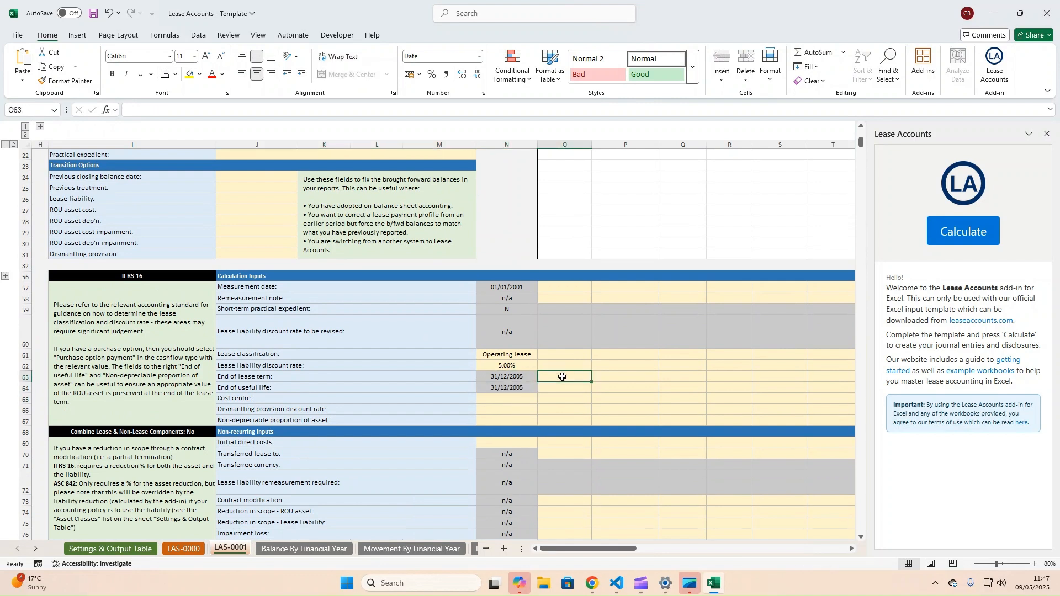
pyautogui.moveTo(257, 378); pyautogui.dragTo(569, 381)
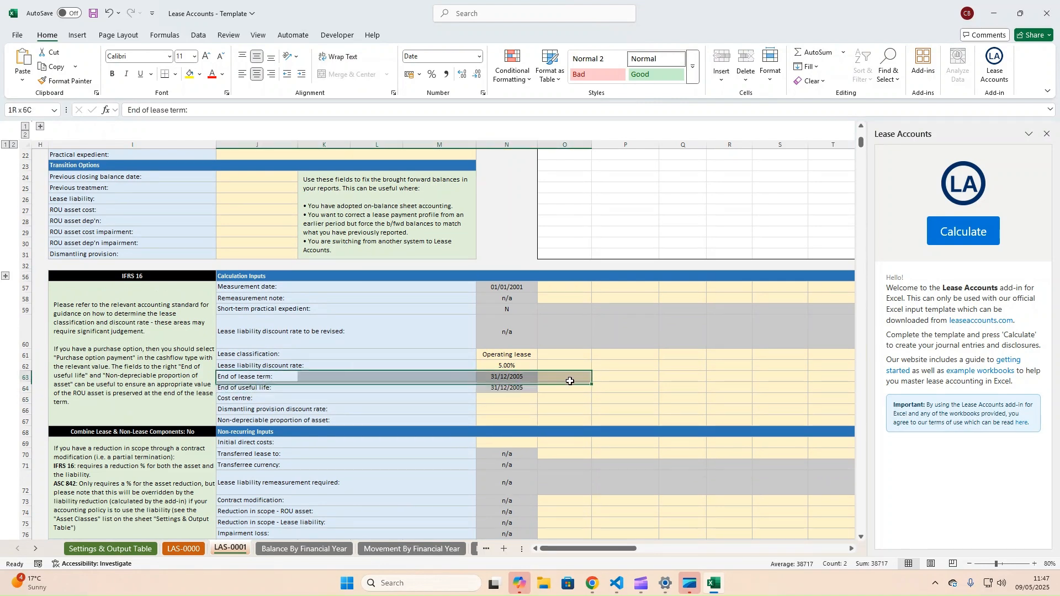
pyautogui.click(572, 377)
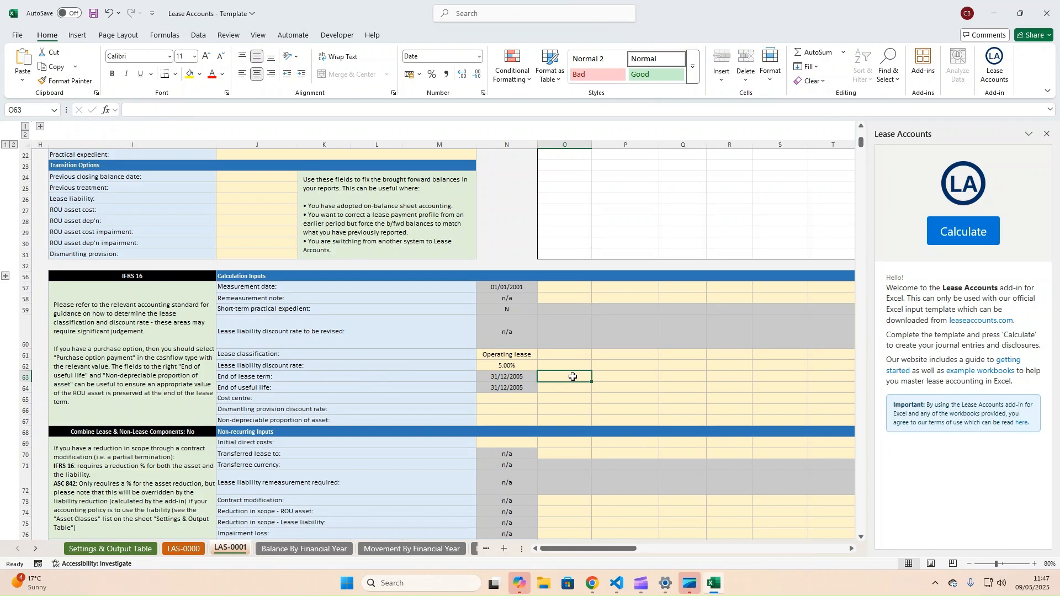
pyautogui.moveTo(252, 388); pyautogui.dragTo(546, 385)
pyautogui.click(547, 385)
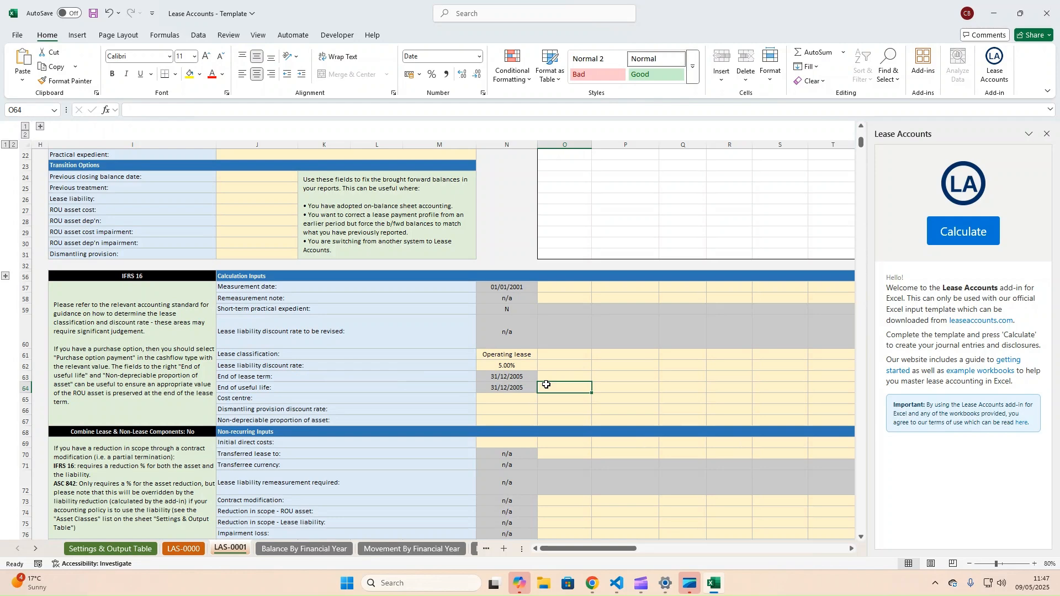
pyautogui.scroll(-2, 546, 385)
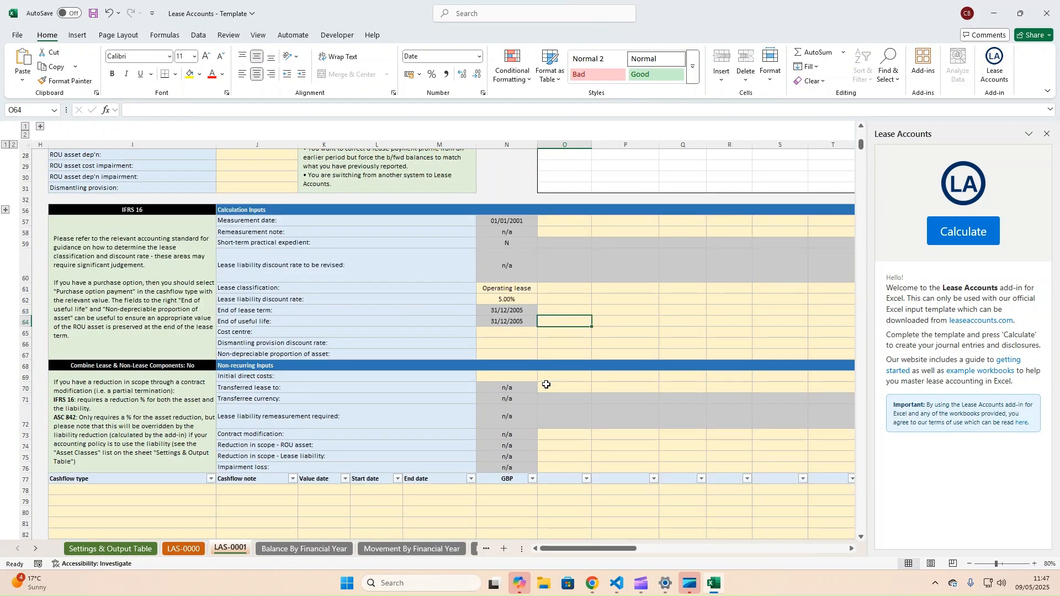
pyautogui.scroll(-1, 483, 345)
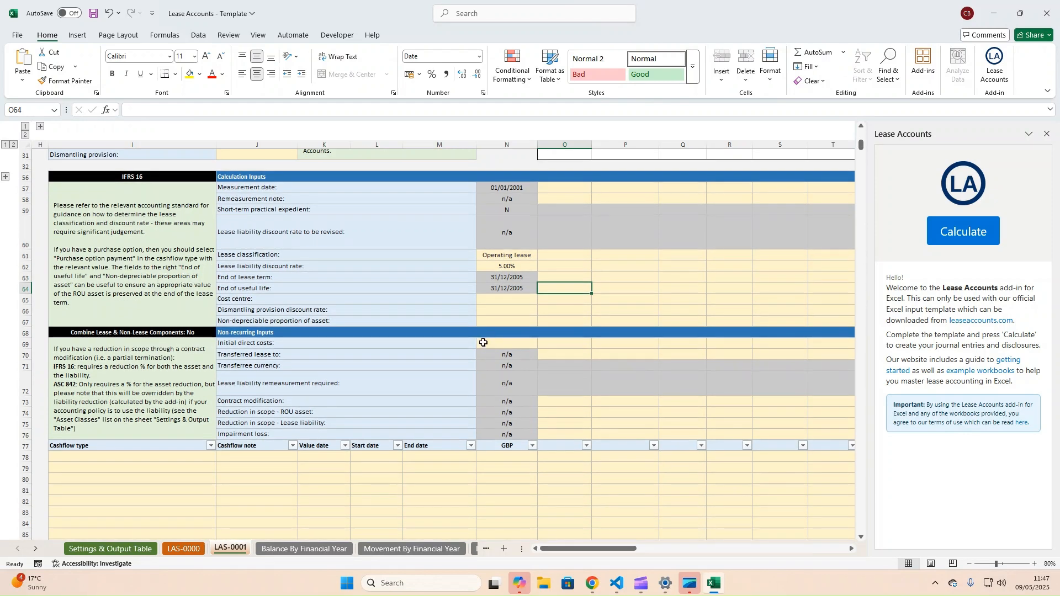
pyautogui.scroll(1, 386, 331)
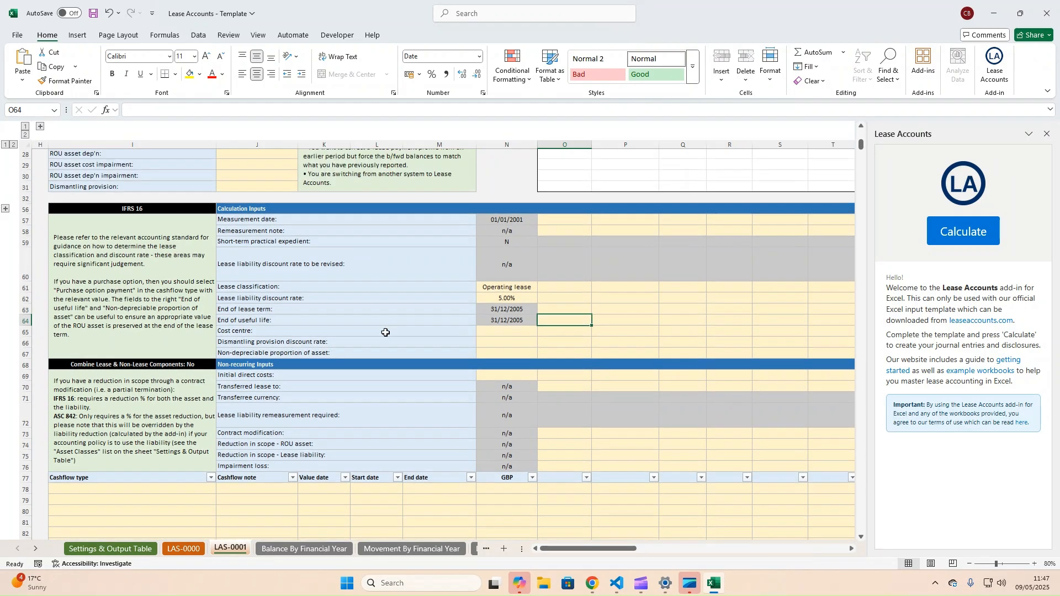
pyautogui.scroll(-2, 383, 369)
pyautogui.scroll(1, 248, 432)
pyautogui.scroll(-2, 232, 420)
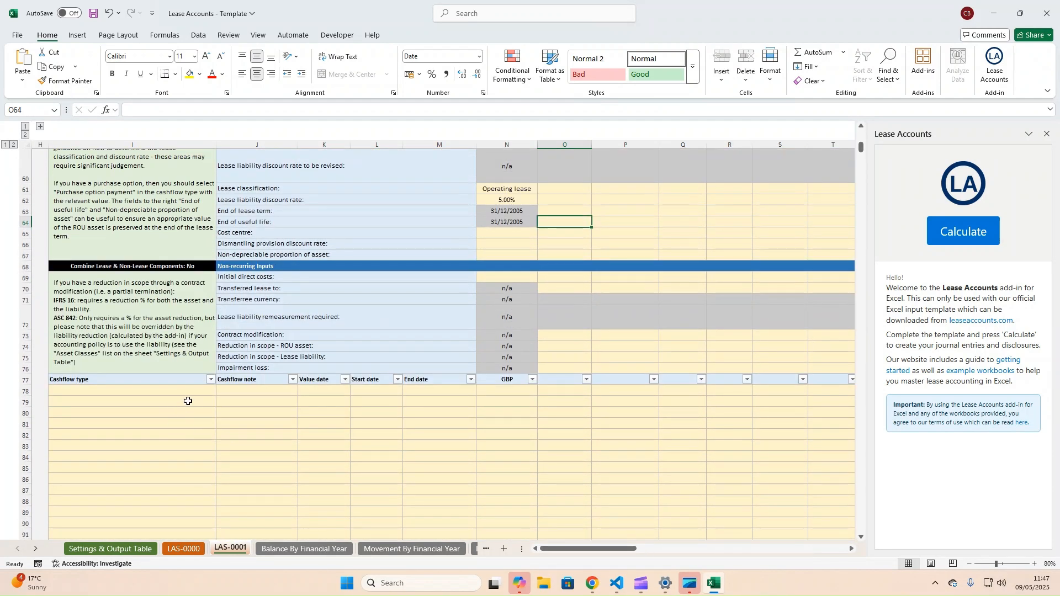
# Set the cashflow type to Fixed lease payment in the first five cashflow rows, 78 to 82
pyautogui.click(185, 392)
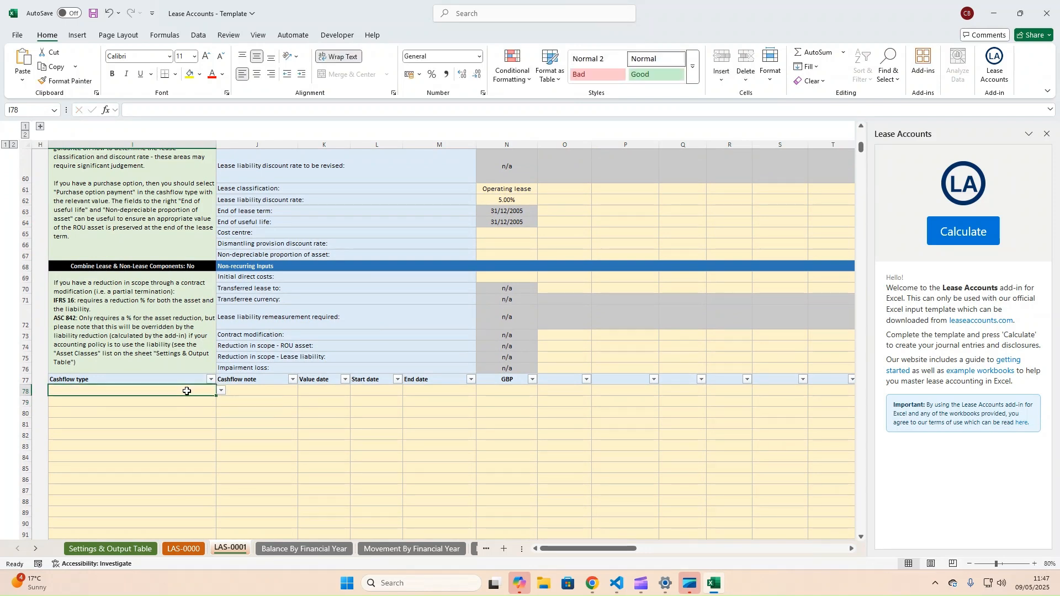
pyautogui.click(222, 390)
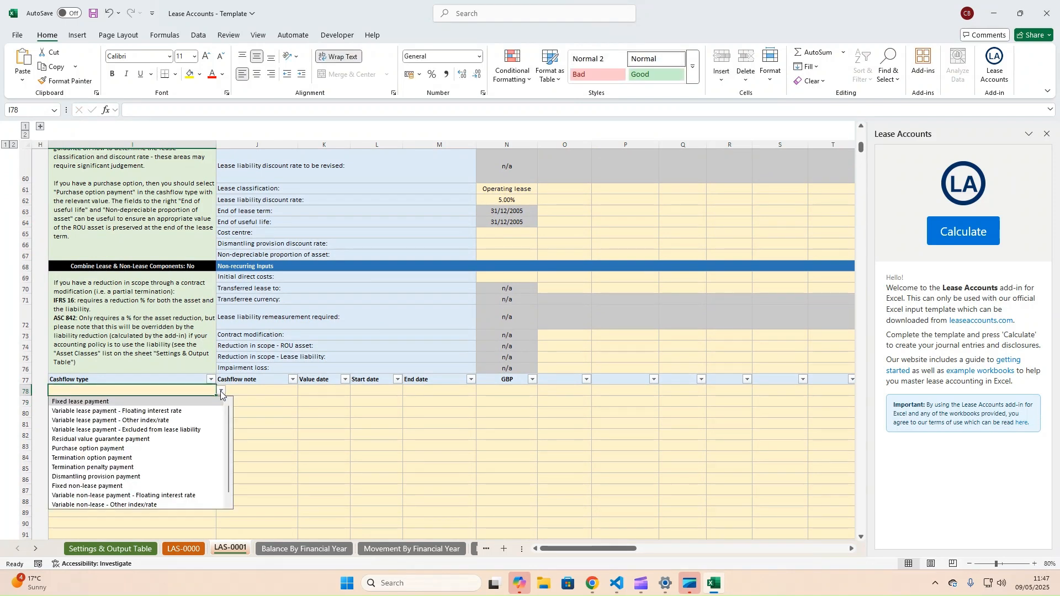
pyautogui.click(142, 402)
pyautogui.click(135, 403)
pyautogui.hotkey('ctrl', 'd')
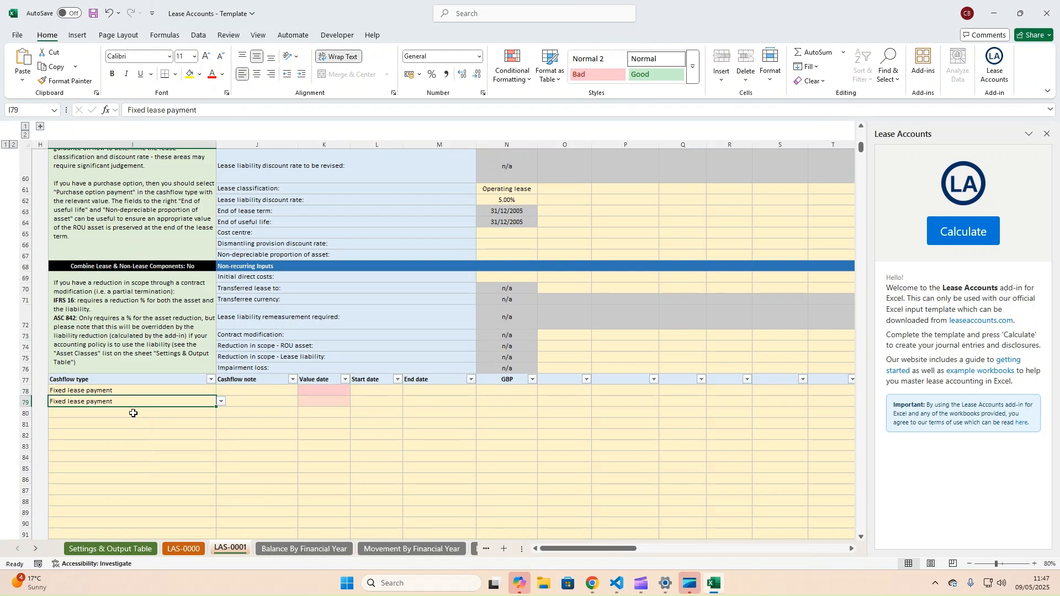
pyautogui.click(130, 412)
pyautogui.hotkey('ctrl', 'd')
pyautogui.click(127, 421)
pyautogui.hotkey('ctrl', 'd')
pyautogui.click(119, 433)
pyautogui.hotkey('ctrl', 'd')
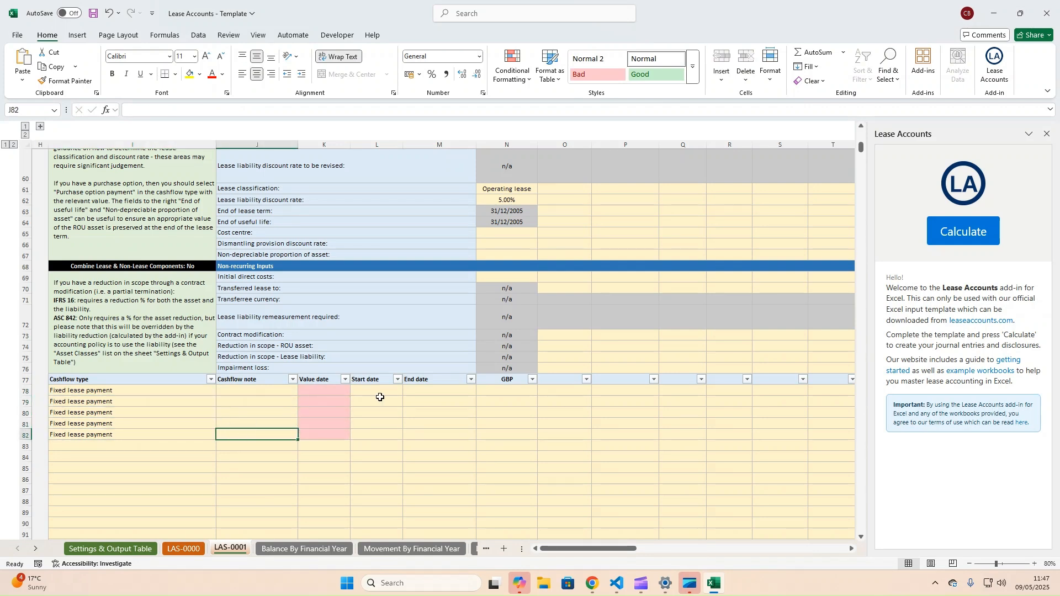
# Enter an amount of 10,000 in the GBP column for all five fixed lease payment rows
pyautogui.click(494, 389)
pyautogui.write('1000')
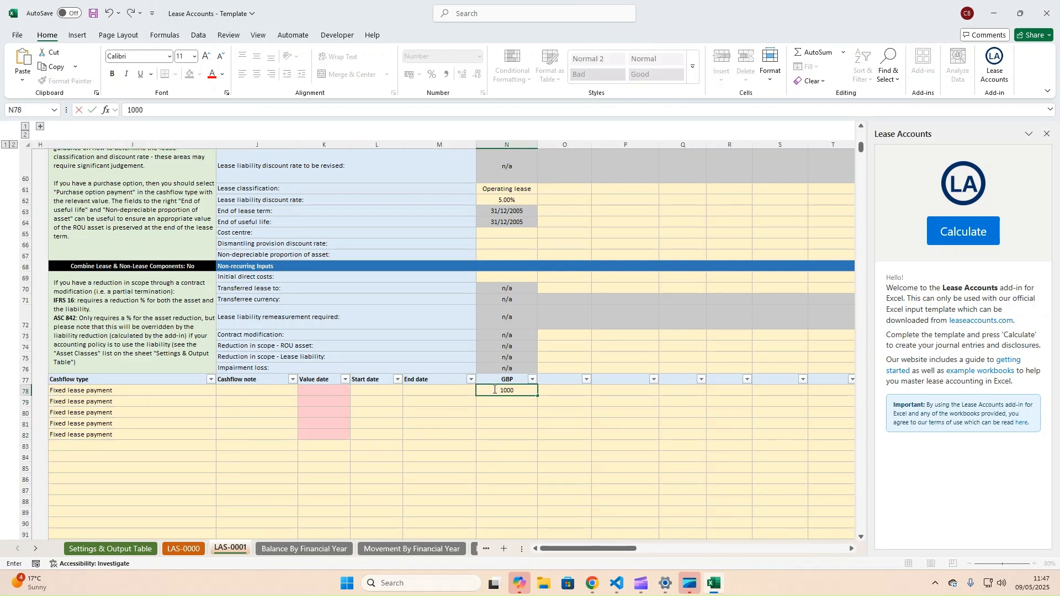
pyautogui.write('0')
pyautogui.hotkey('ctrl', 'Return')
pyautogui.hotkey('ctrl', 'c')
pyautogui.moveTo(494, 389); pyautogui.dragTo(509, 418)
pyautogui.hotkey('ctrl', 'v')
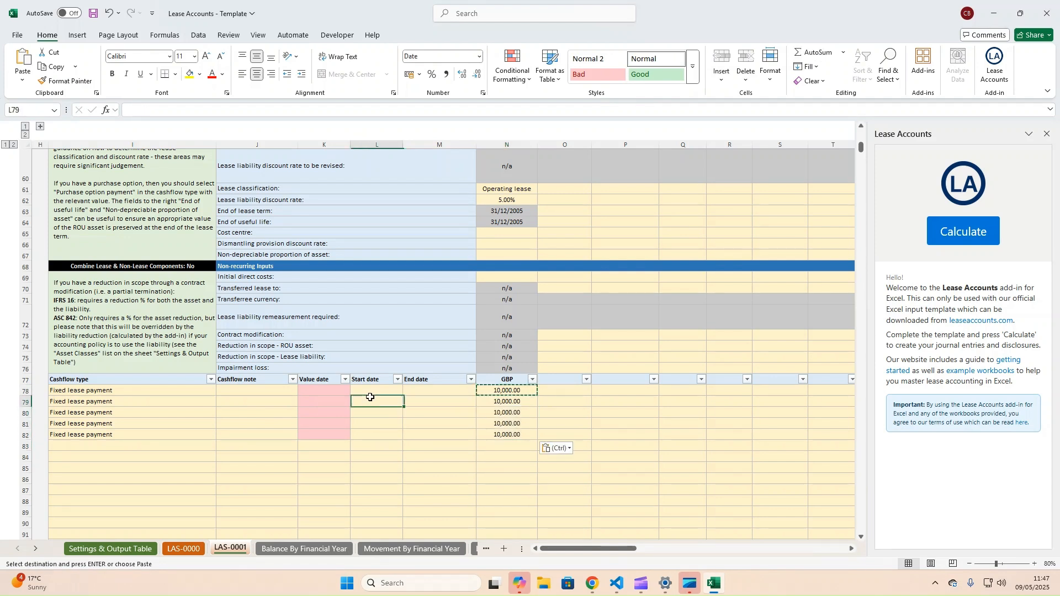
pyautogui.press('Escape')
# Fill the value dates of the five fixed lease payments with yearly dates from 01/01/2001 to 01/01/2005
pyautogui.click(329, 393)
pyautogui.write('1/')
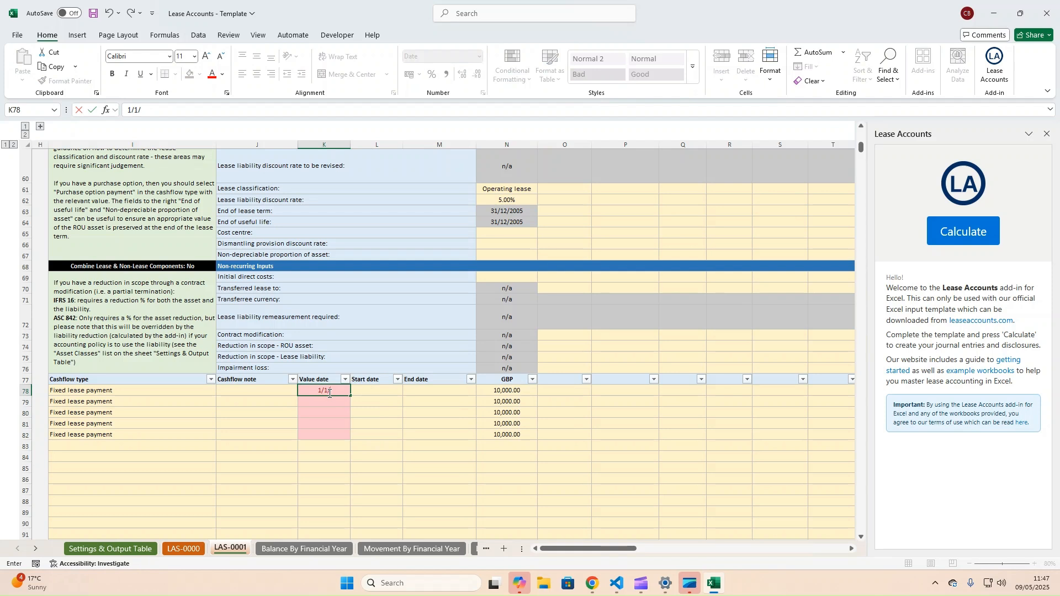
pyautogui.write('01/2001')
pyautogui.press('Return')
pyautogui.write('1/01')
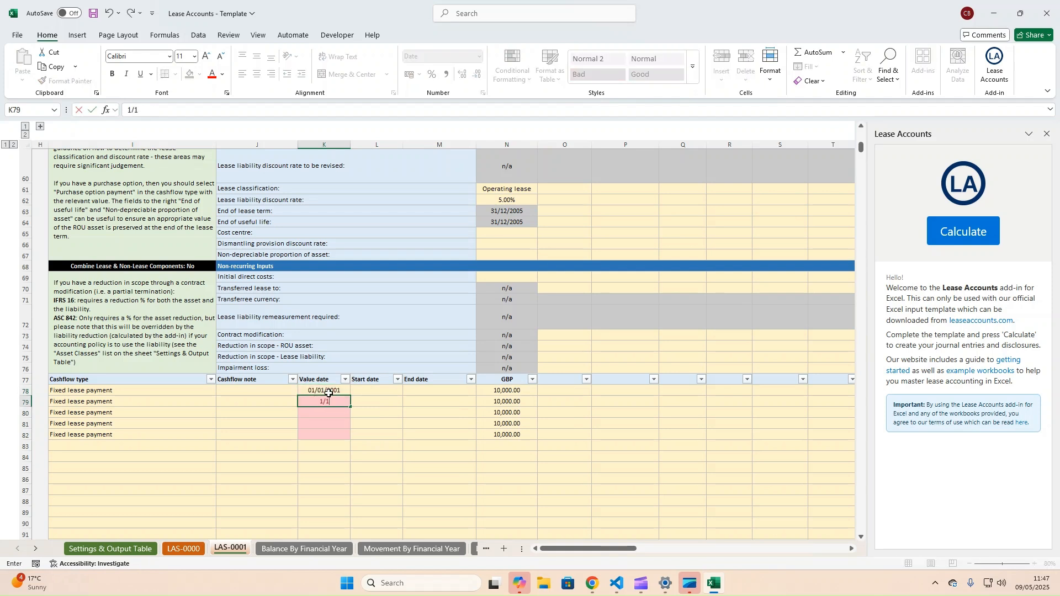
pyautogui.write('/2002')
pyautogui.press('Return')
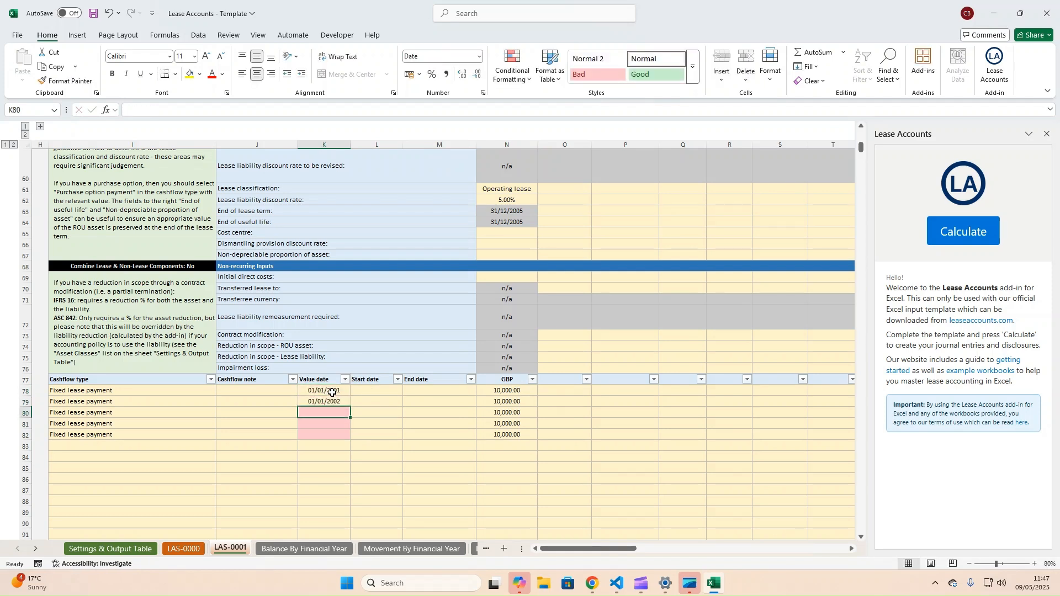
pyautogui.moveTo(332, 393); pyautogui.dragTo(346, 443)
# Examine the Start date and End date columns for the fixed lease payment rows
pyautogui.click(103, 445)
pyautogui.click(397, 380)
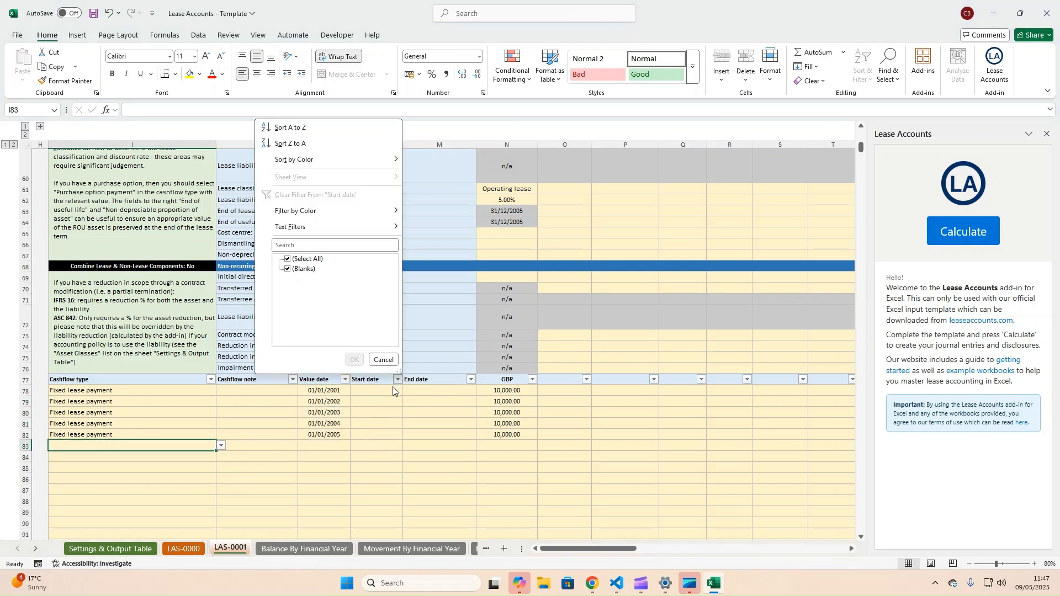
pyautogui.click(391, 389)
pyautogui.click(382, 395)
pyautogui.click(415, 391)
pyautogui.click(407, 433)
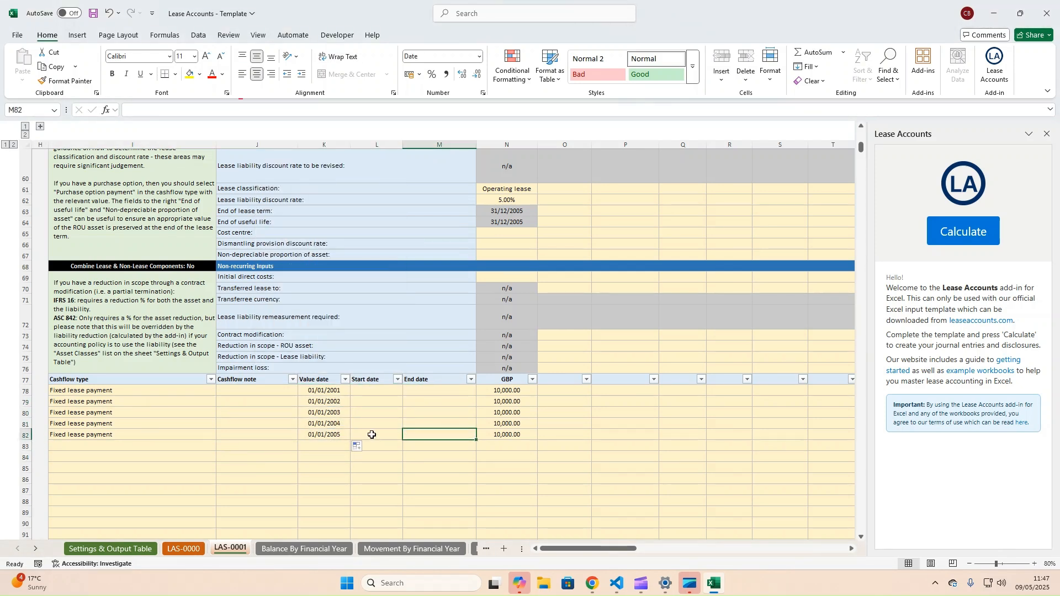
pyautogui.click(90, 464)
pyautogui.click(100, 437)
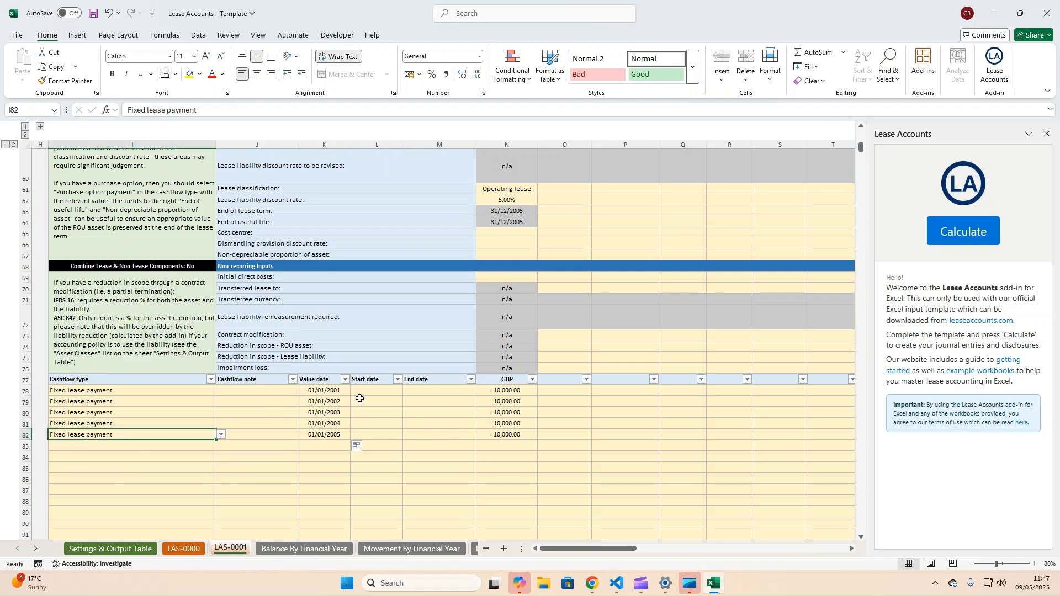
pyautogui.moveTo(372, 393); pyautogui.dragTo(433, 434)
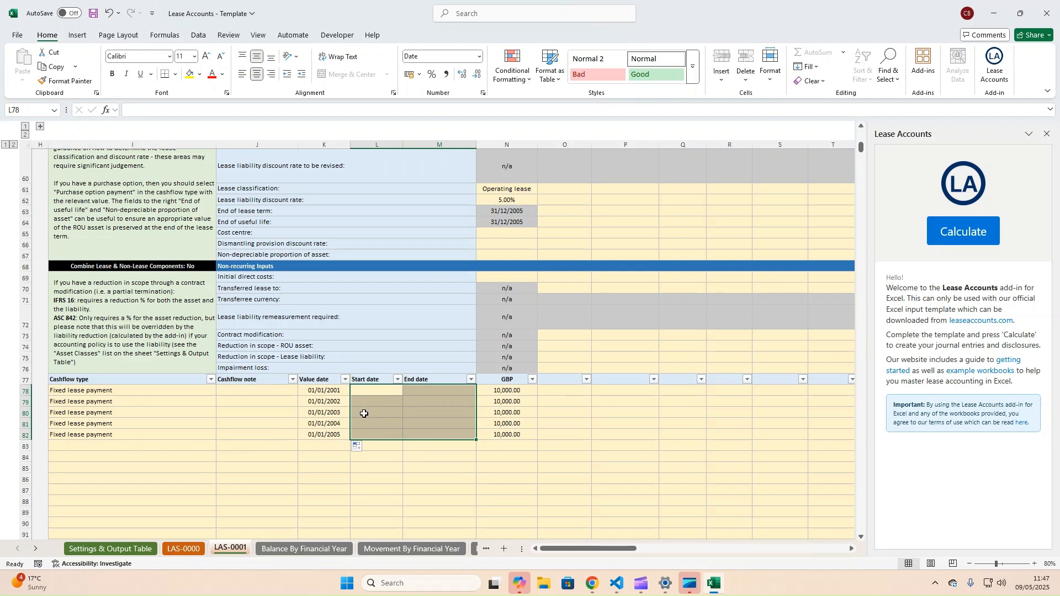
# Set the cashflow type to Fixed non-lease payment in the five rows below the fixed lease payments, 83 to 87
pyautogui.click(172, 446)
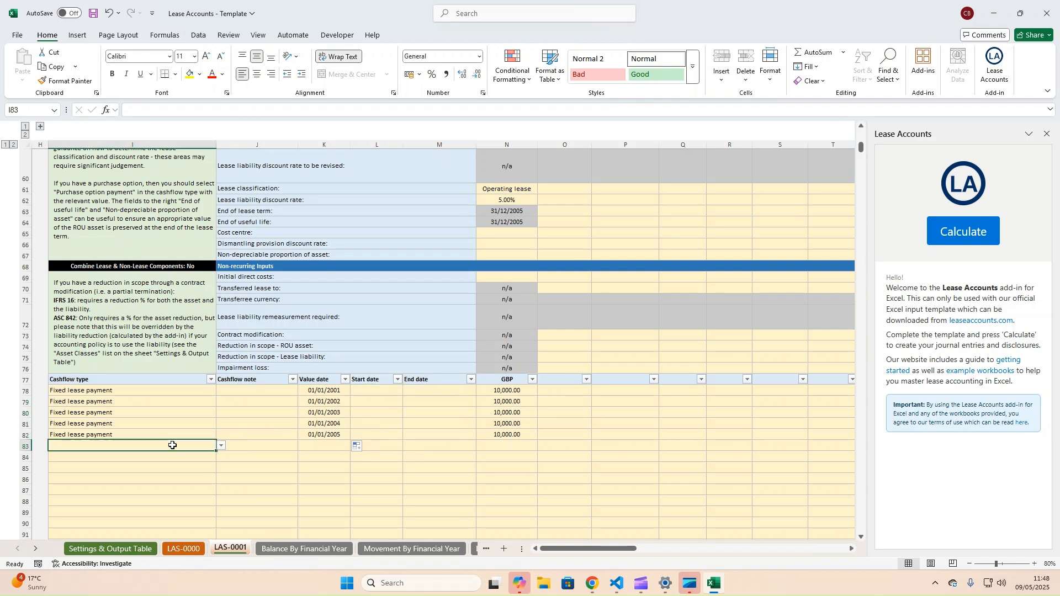
pyautogui.click(221, 446)
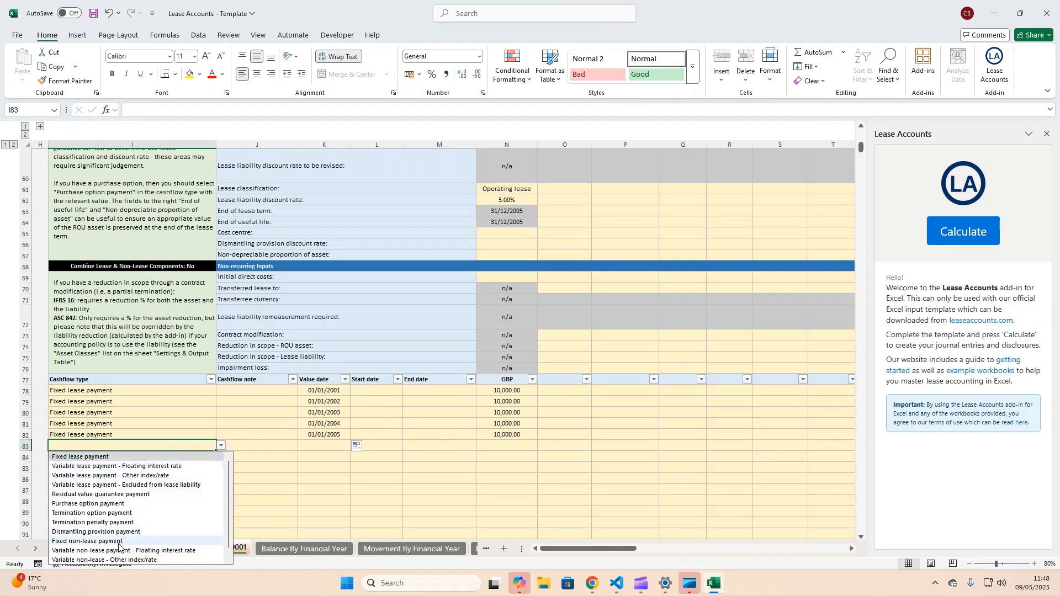
pyautogui.click(119, 544)
pyautogui.click(148, 465)
pyautogui.click(157, 457)
pyautogui.hotkey('ctrl', 'd')
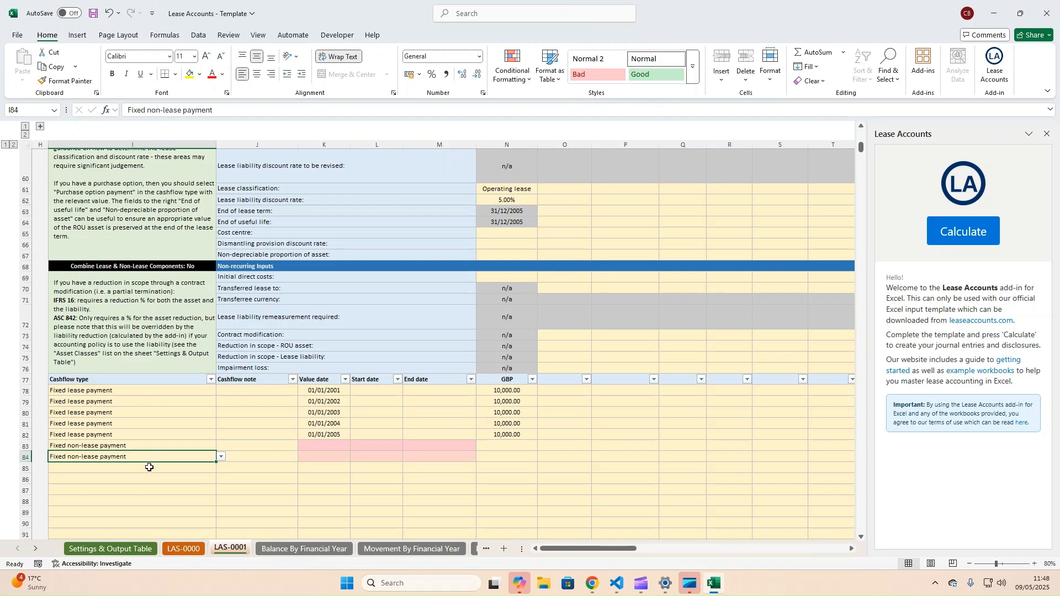
pyautogui.click(150, 468)
pyautogui.hotkey('ctrl', 'd')
pyautogui.click(147, 479)
pyautogui.hotkey('ctrl', 'd')
pyautogui.click(141, 491)
pyautogui.hotkey('ctrl', 'd')
pyautogui.click(267, 476)
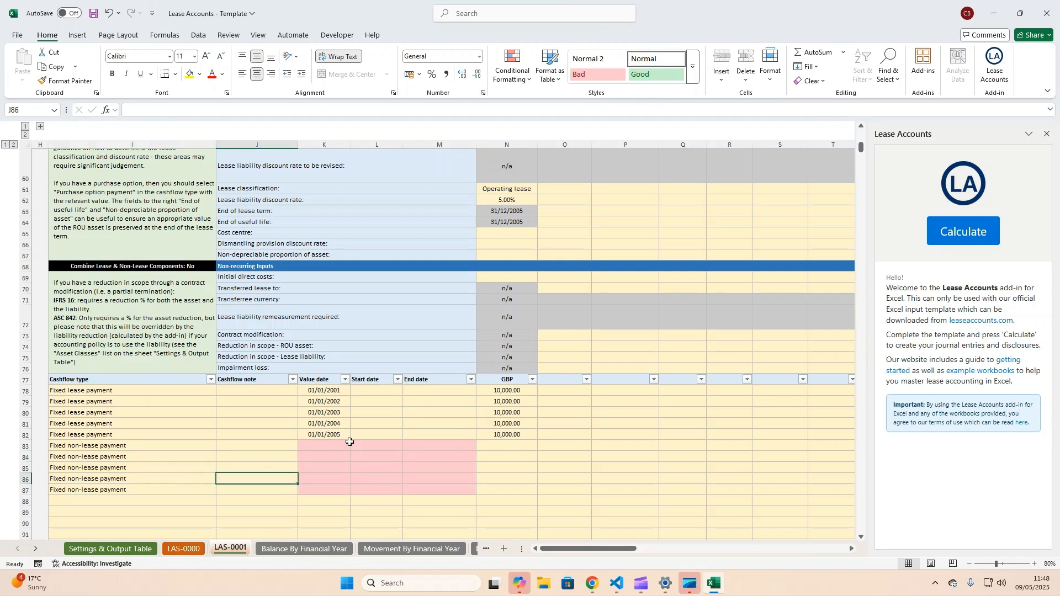
# Link the value dates of the five fixed non-lease payments to the fixed lease payment dates, starting with K78
pyautogui.click(347, 443)
pyautogui.write('=')
pyautogui.click(342, 393)
pyautogui.press('Tab')
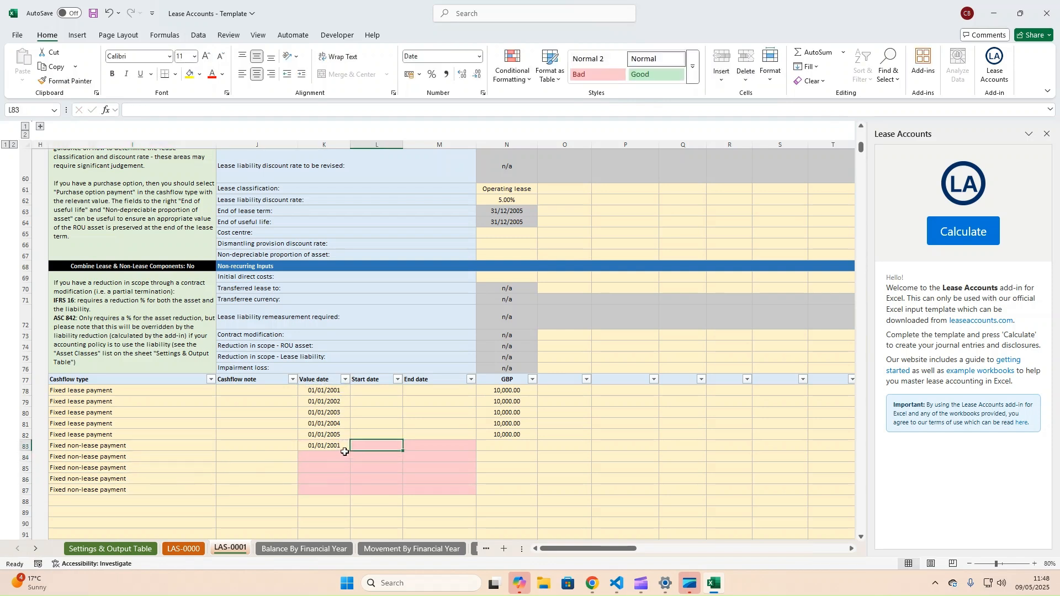
pyautogui.click(342, 447)
pyautogui.moveTo(350, 451); pyautogui.dragTo(351, 492)
pyautogui.click(369, 475)
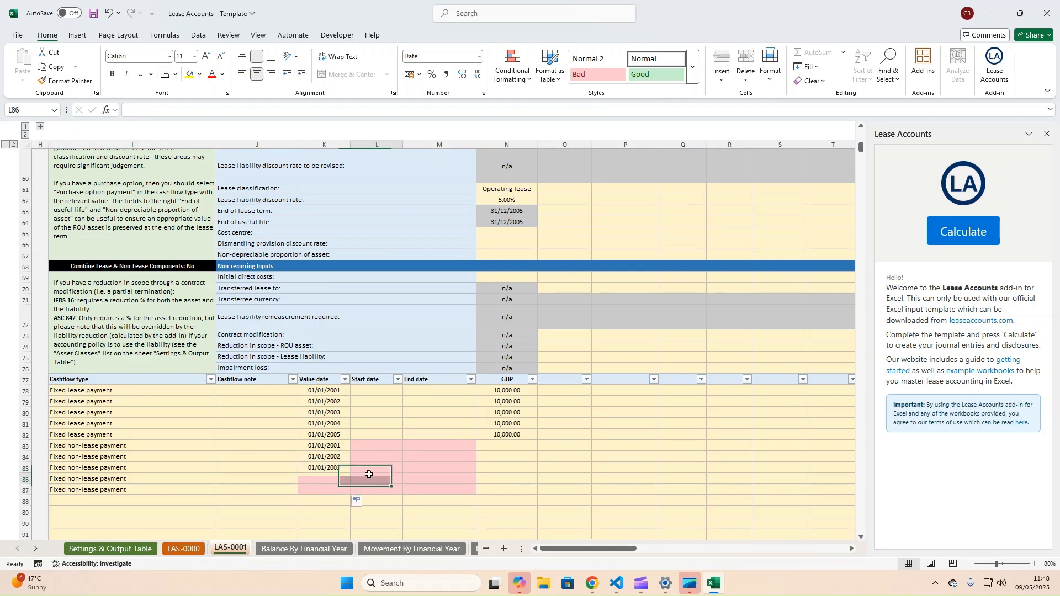
# Set the start dates of the five fixed non-lease payments equal to their value dates, starting with =K83
pyautogui.click(386, 447)
pyautogui.write('=')
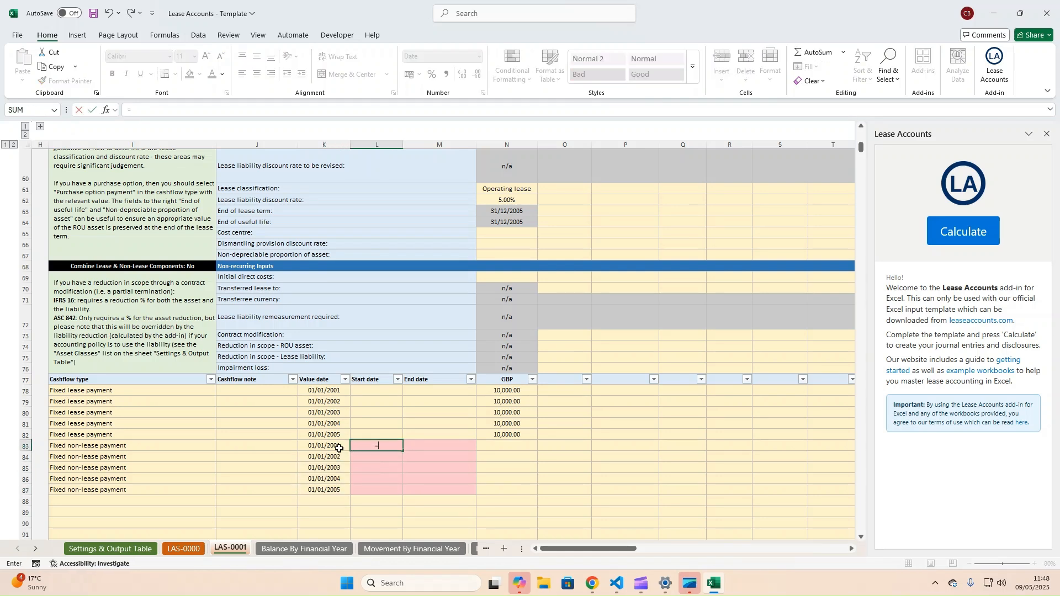
pyautogui.click(339, 447)
pyautogui.hotkey('ctrl', 'Return')
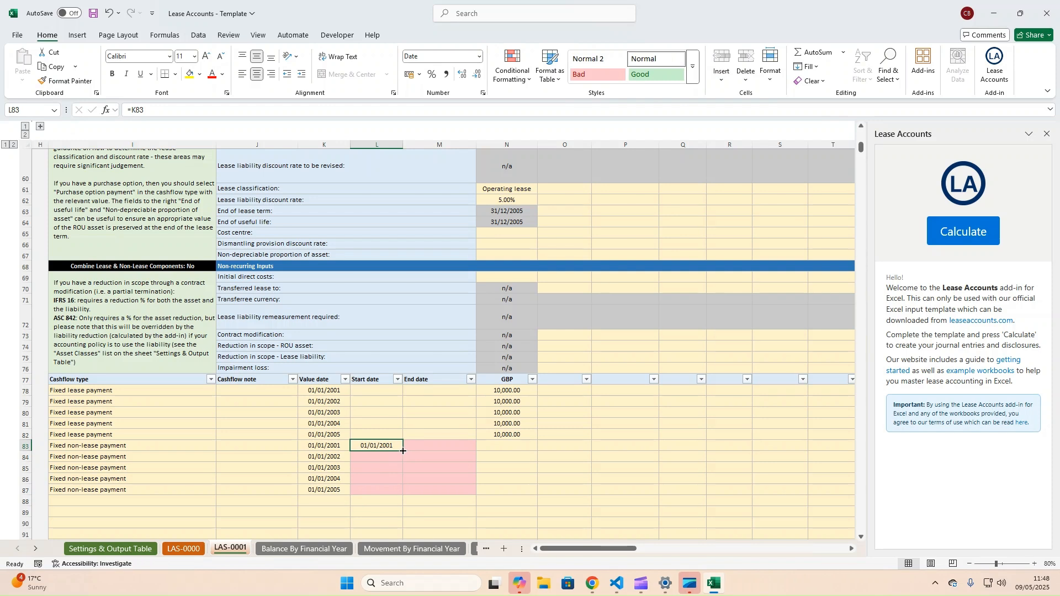
pyautogui.moveTo(403, 452); pyautogui.dragTo(402, 491)
pyautogui.click(421, 445)
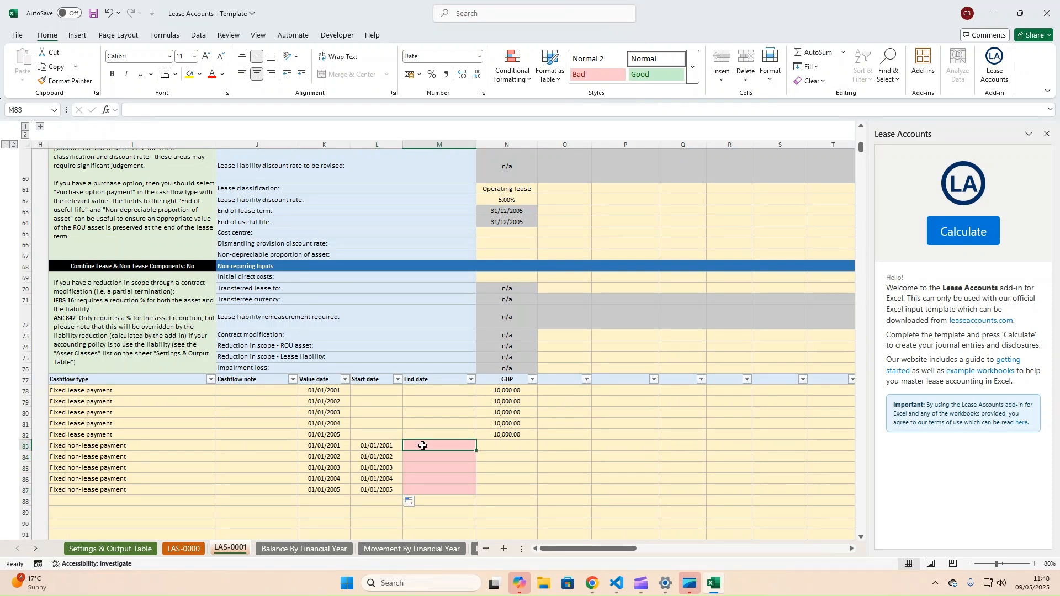
# Set the end dates of the five fixed non-lease payments to the day before the next value date, starting with =K84-1 in M83
pyautogui.write('=')
pyautogui.click(334, 468)
pyautogui.click(338, 457)
pyautogui.write('-')
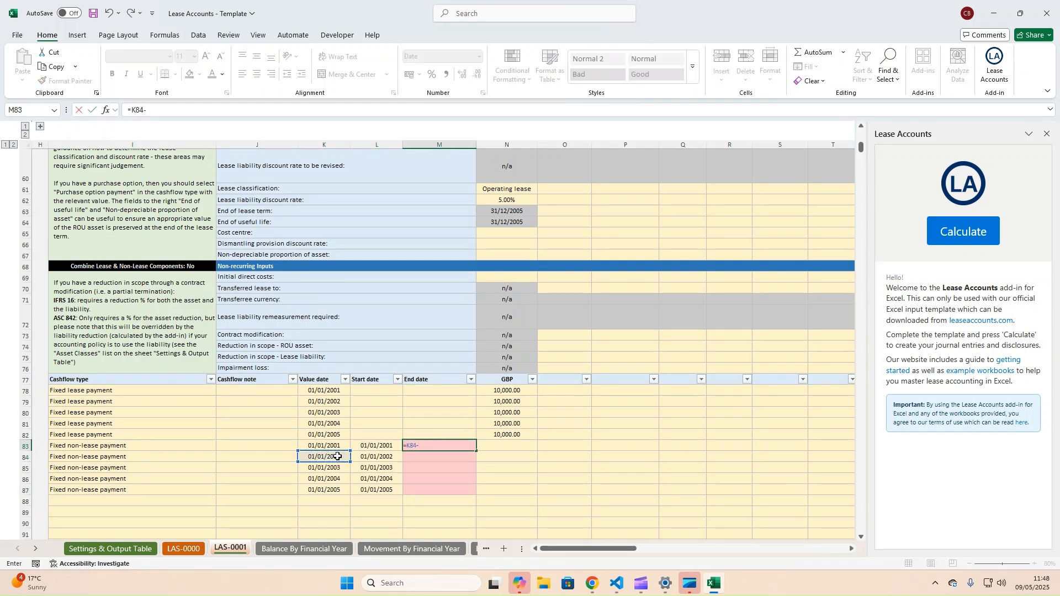
pyautogui.write('1')
pyautogui.hotkey('ctrl', 'Return')
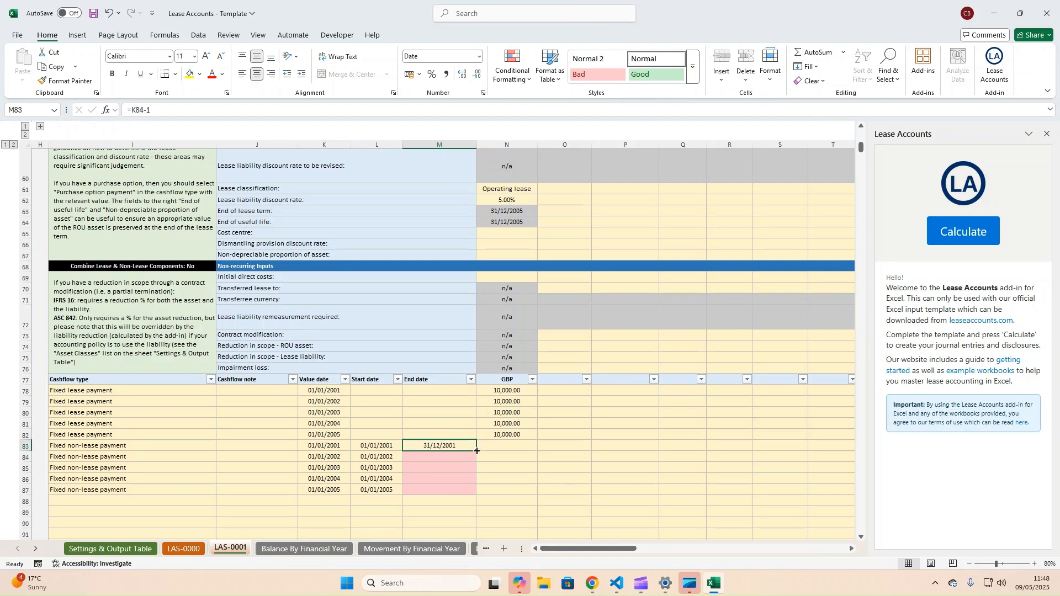
pyautogui.moveTo(477, 452); pyautogui.dragTo(467, 492)
# Replace the end date of the last fixed non-lease payment in M87 with 31/12/2005
pyautogui.click(459, 488)
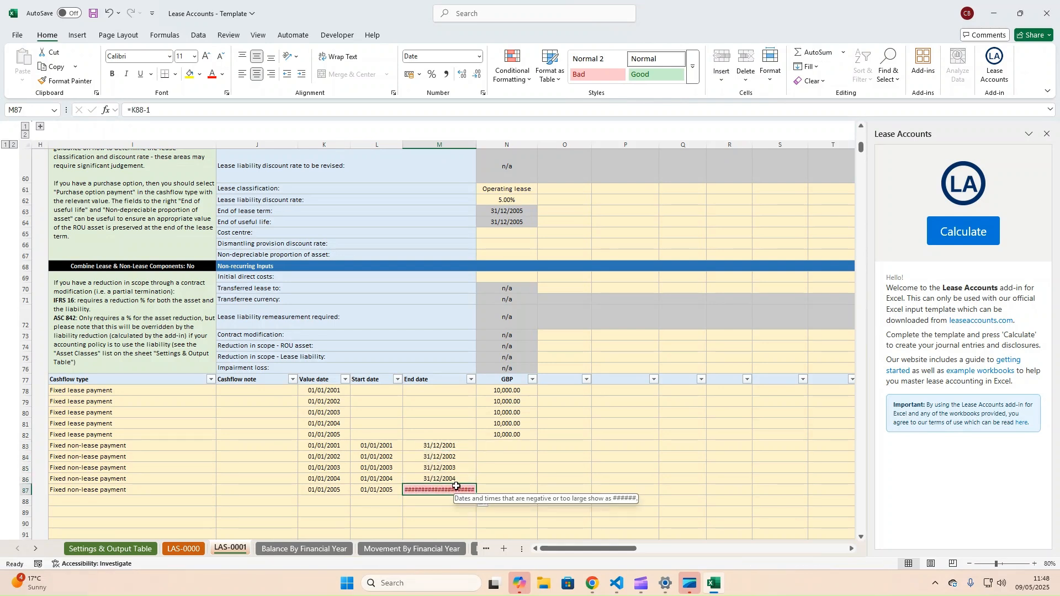
pyautogui.write('31/12/2005')
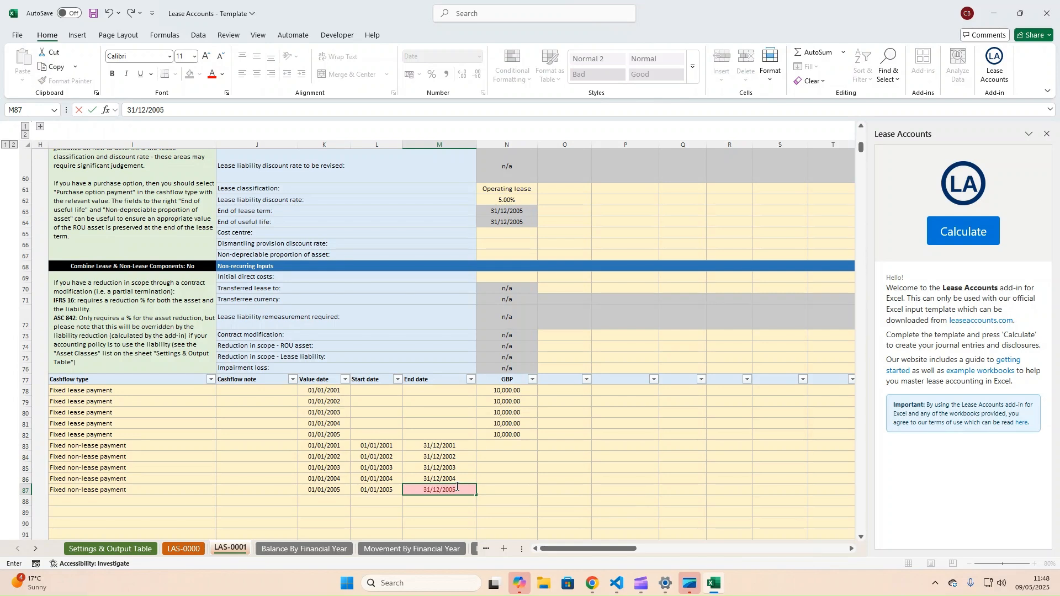
pyautogui.press('Return')
pyautogui.press('Return')
# Enter a GBP amount of 2000 for each of the five fixed non-lease payments in N83 to N87
pyautogui.click(513, 449)
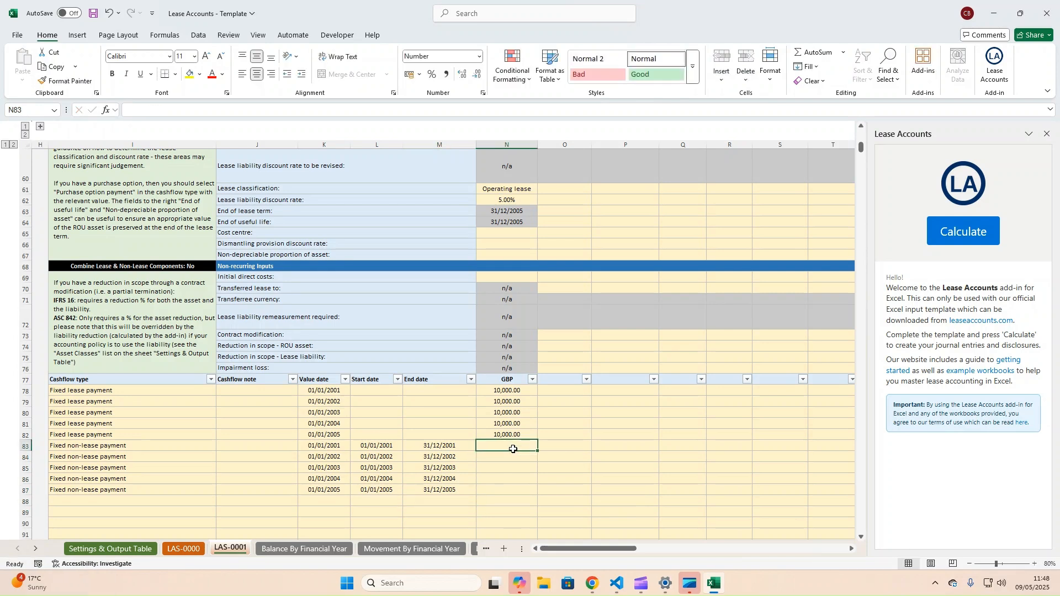
pyautogui.write('2000')
pyautogui.press('Return')
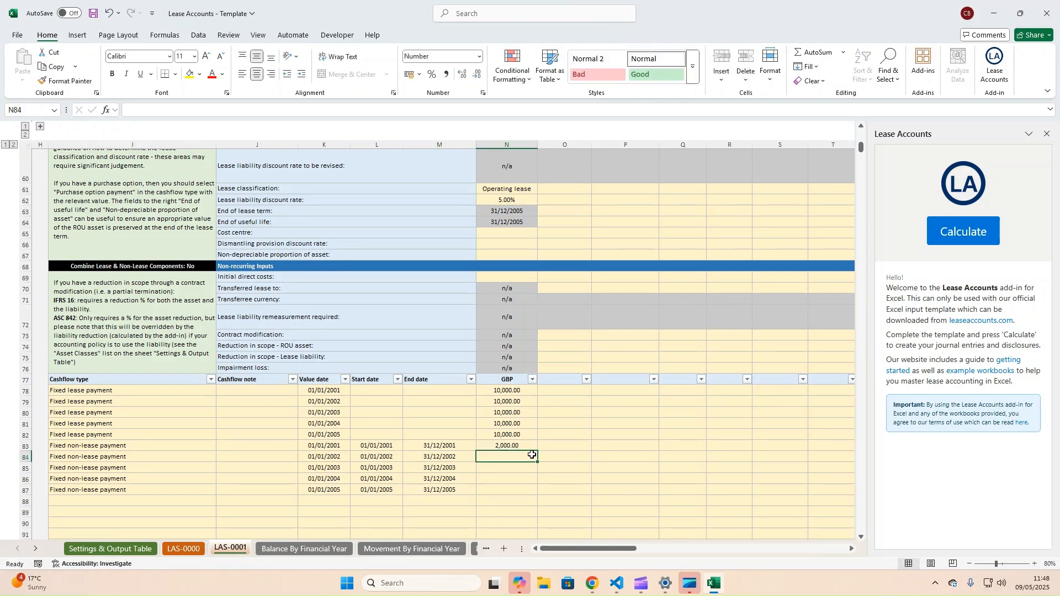
pyautogui.click(532, 449)
pyautogui.hotkey('ctrl', 'c')
pyautogui.moveTo(532, 449); pyautogui.dragTo(519, 491)
pyautogui.hotkey('ctrl', 'v')
pyautogui.click(566, 423)
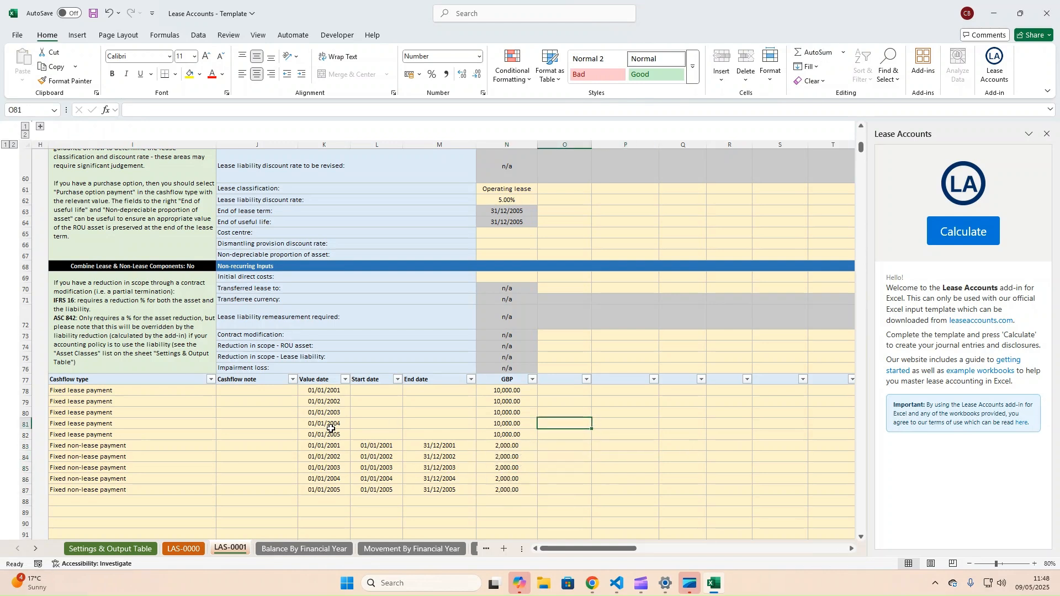
# Review the calculation inputs and cashflow rows on the LAS-0001 sheet
pyautogui.click(327, 448)
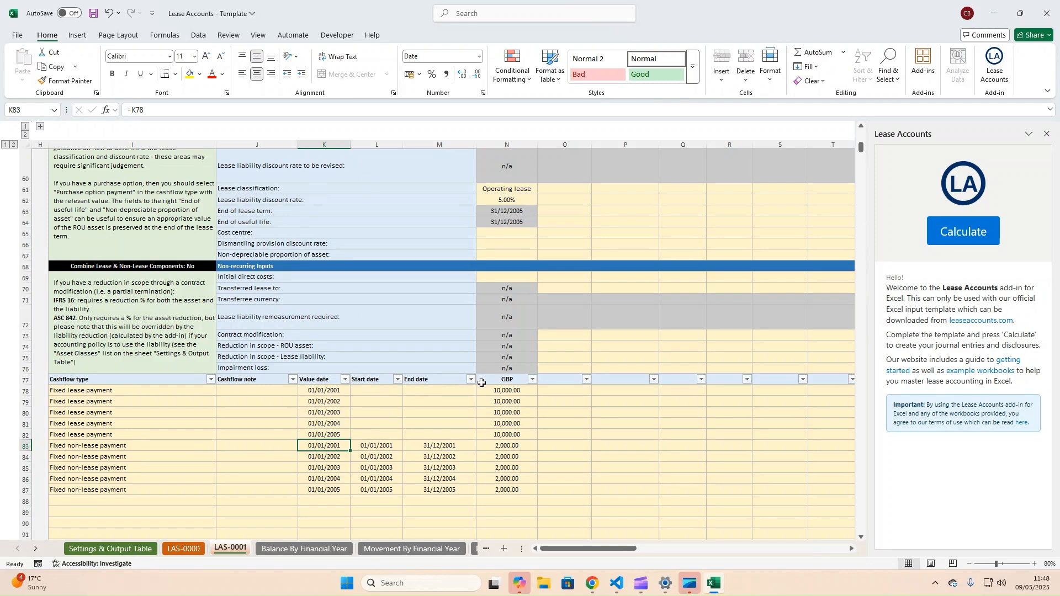
pyautogui.scroll(10, 479, 388)
pyautogui.scroll(-10, 478, 388)
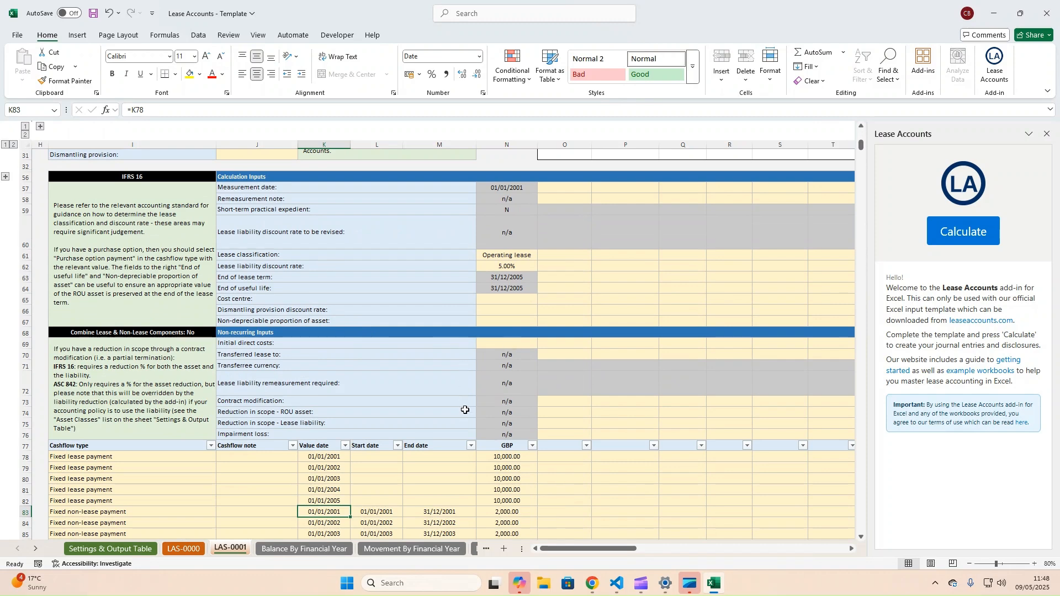
pyautogui.scroll(-2, 465, 409)
pyautogui.scroll(3, 465, 409)
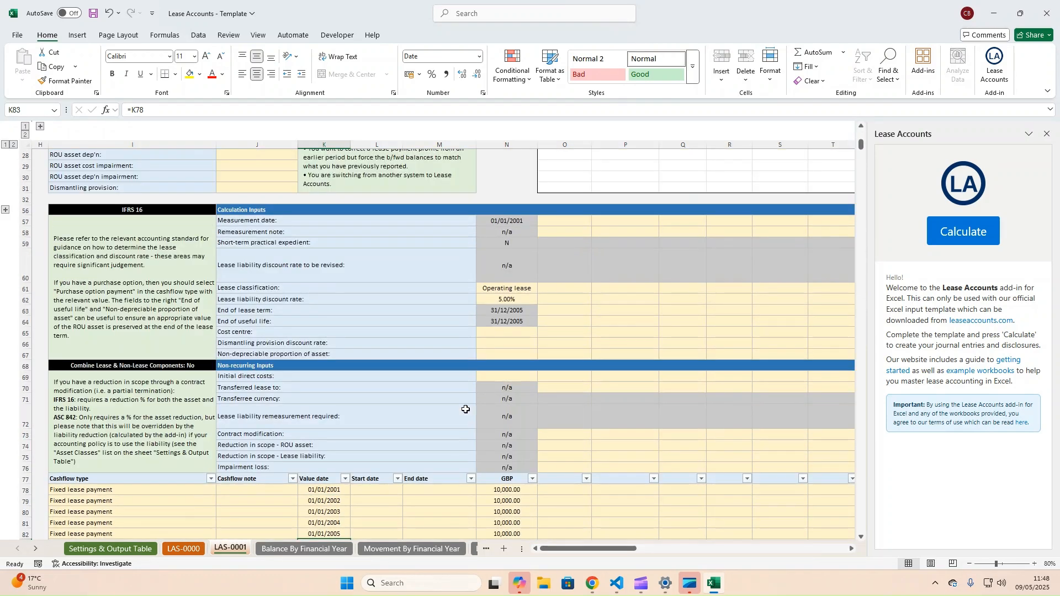
pyautogui.scroll(-3, 466, 409)
pyautogui.click(622, 428)
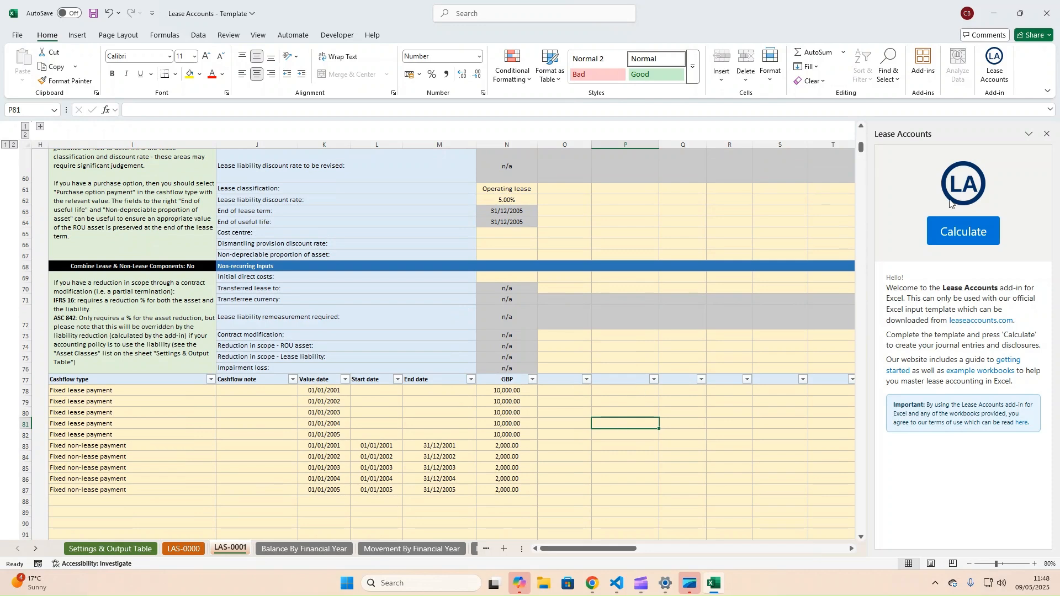
# Run the Lease Accounts calculation, saving the workbook before continuing past the reminder
pyautogui.click(980, 238)
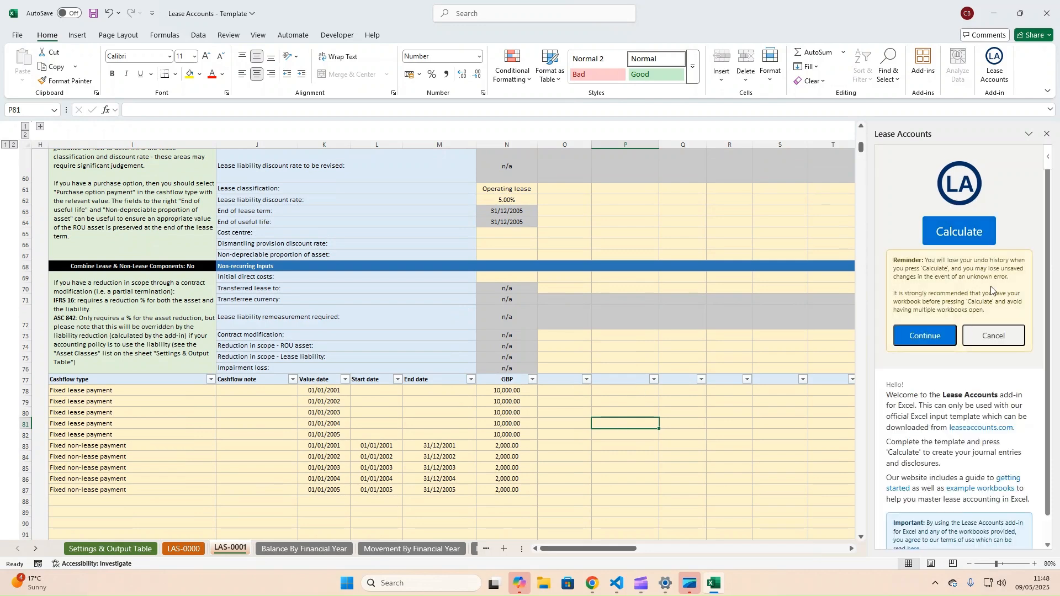
pyautogui.click(118, 14)
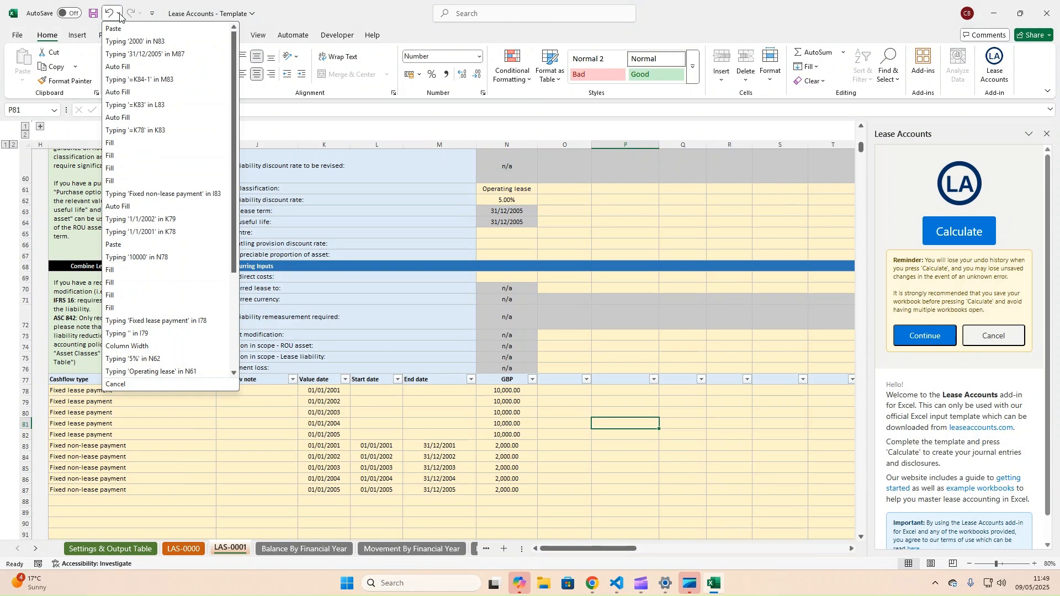
pyautogui.click(118, 14)
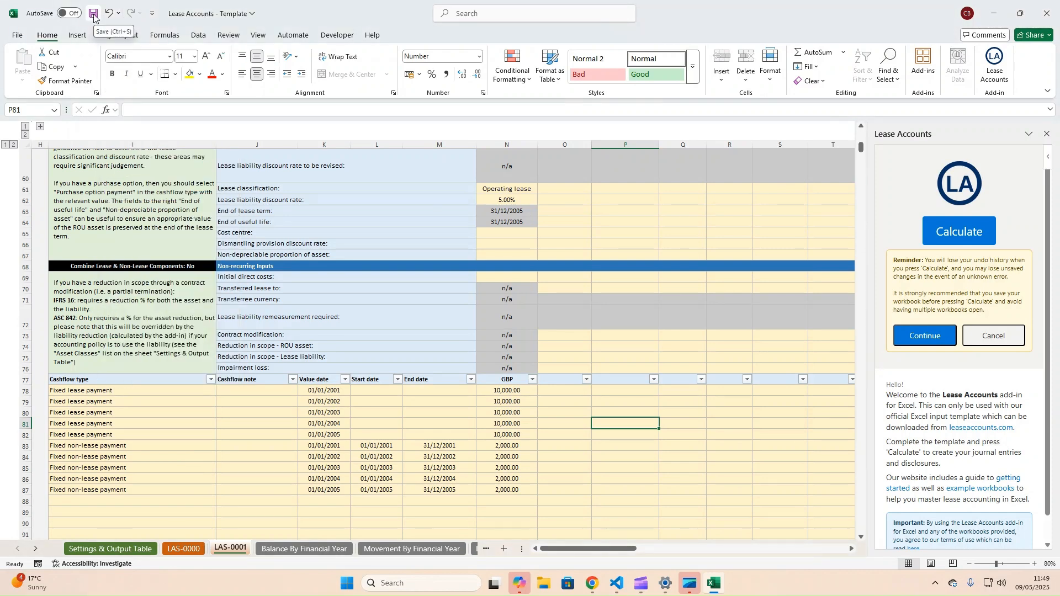
pyautogui.click(94, 15)
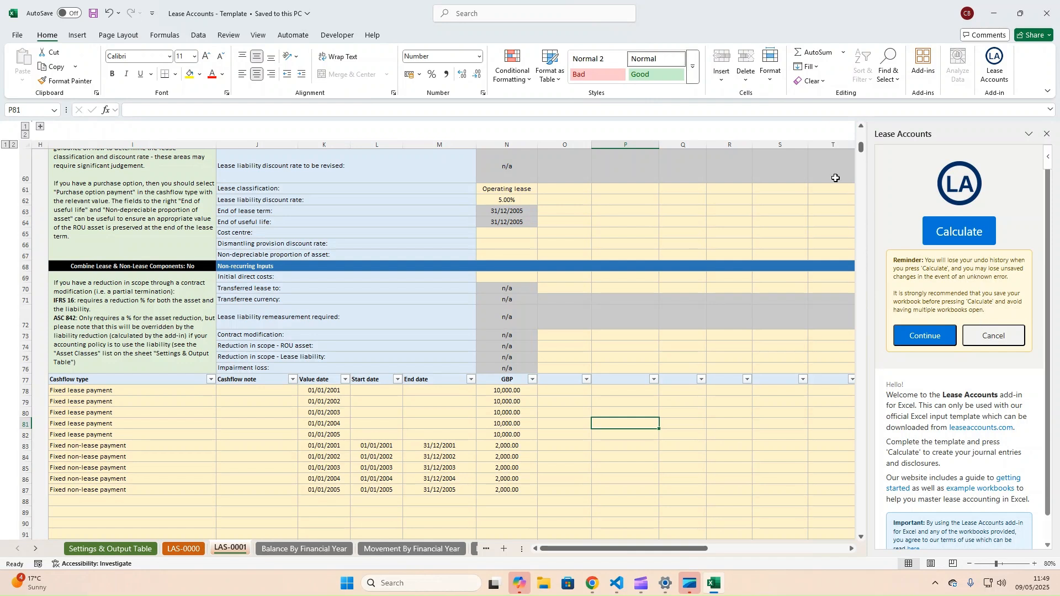
pyautogui.click(938, 347)
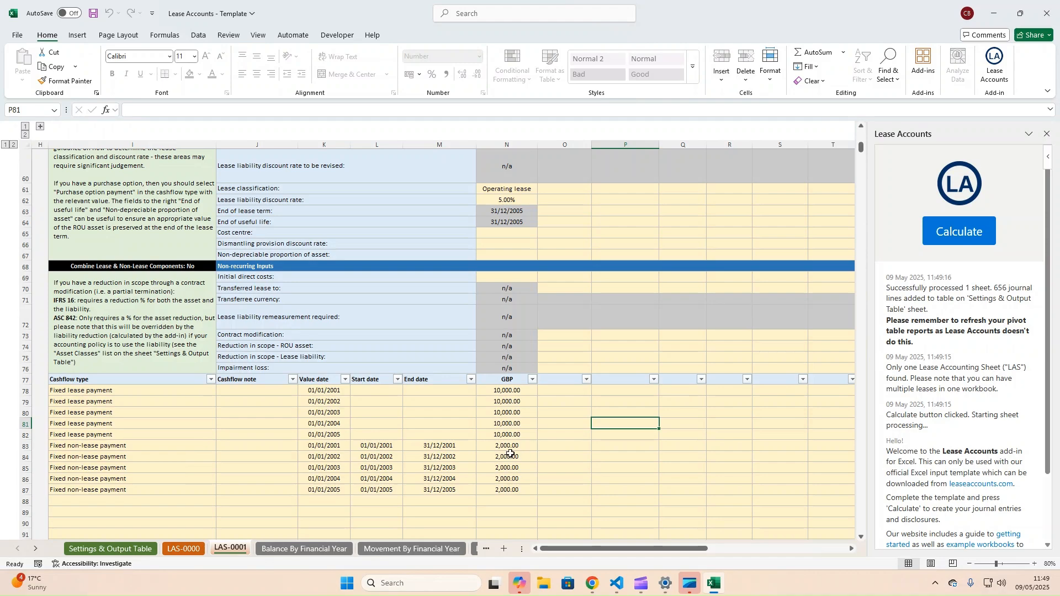
# Examine the journal lines and their columns in the Output Table on the Settings & Output Table sheet, then the report settings above
pyautogui.click(110, 549)
pyautogui.scroll(-13, 325, 446)
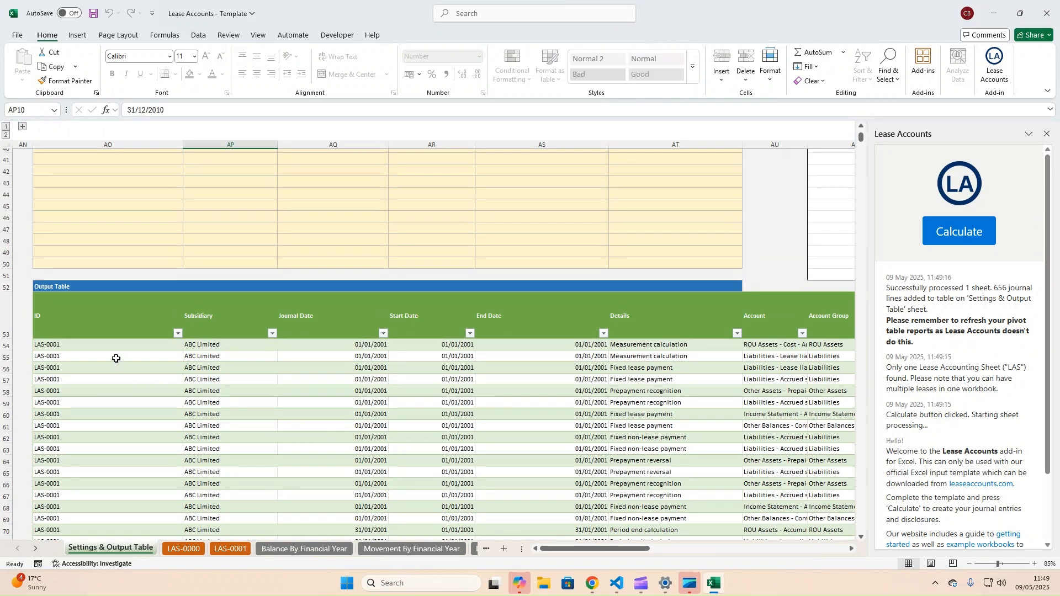
pyautogui.moveTo(116, 346); pyautogui.dragTo(763, 414)
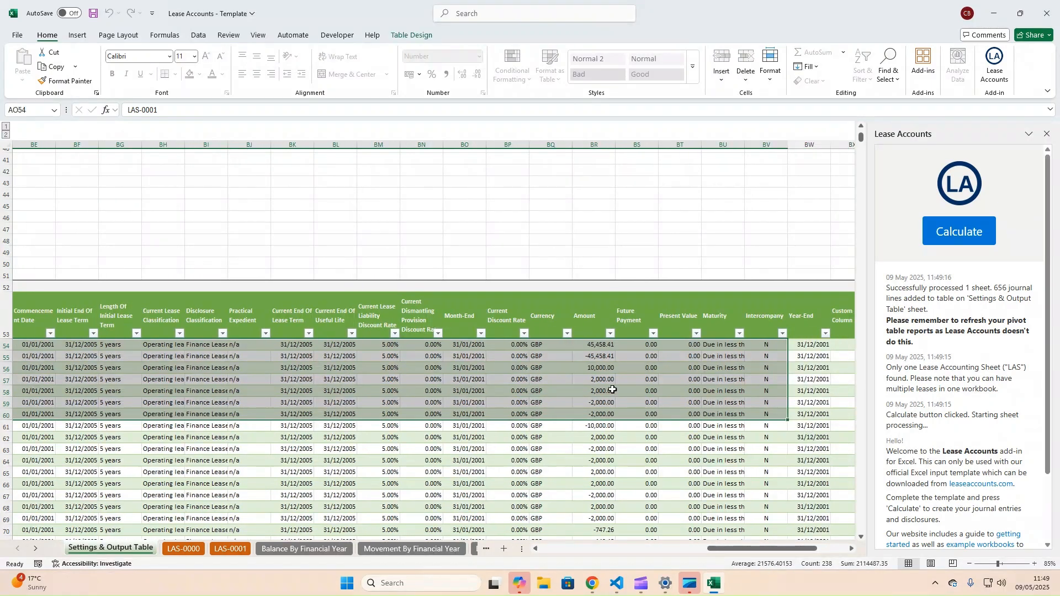
pyautogui.click(610, 391)
pyautogui.click(408, 348)
pyautogui.click(371, 346)
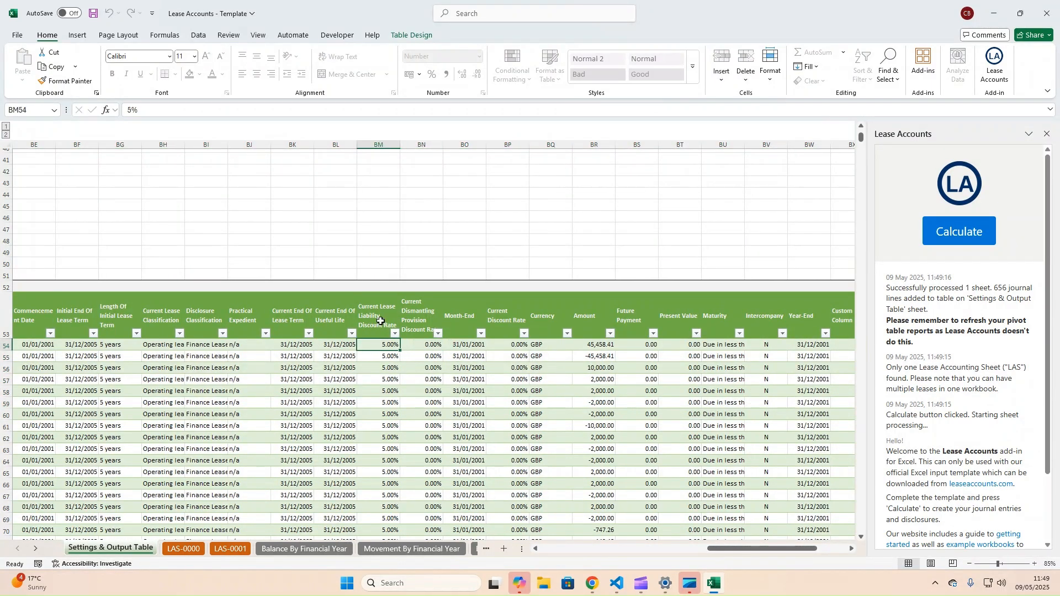
pyautogui.moveTo(789, 549); pyautogui.dragTo(559, 547)
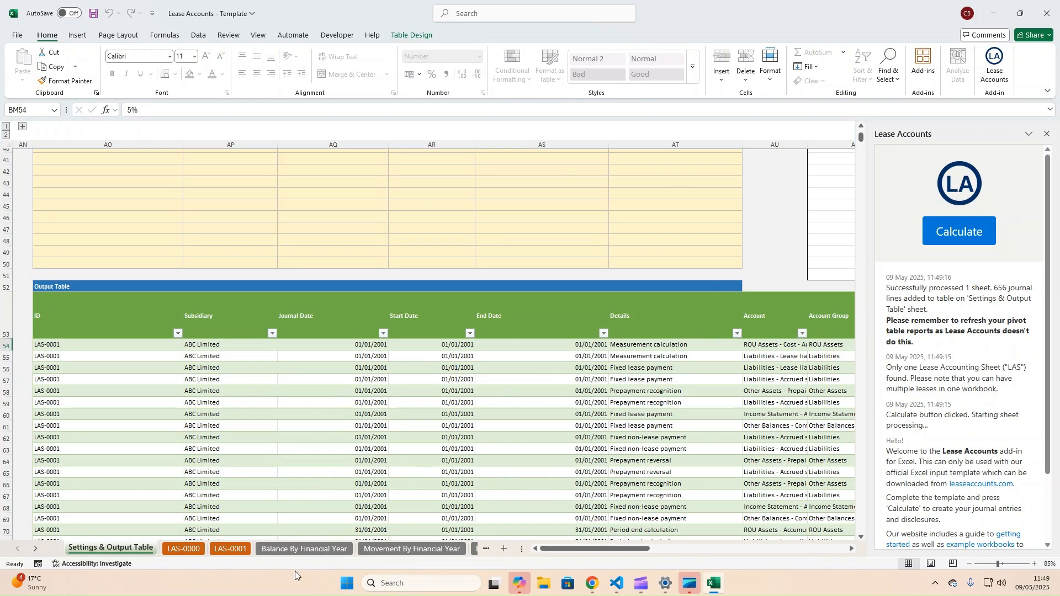
pyautogui.scroll(13, 307, 431)
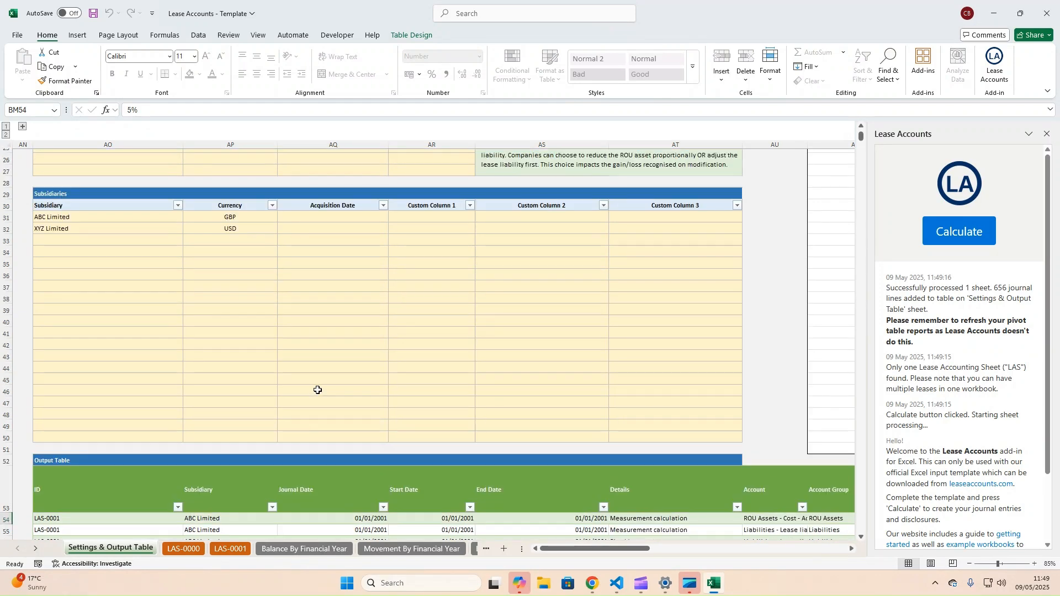
pyautogui.scroll(1, 318, 391)
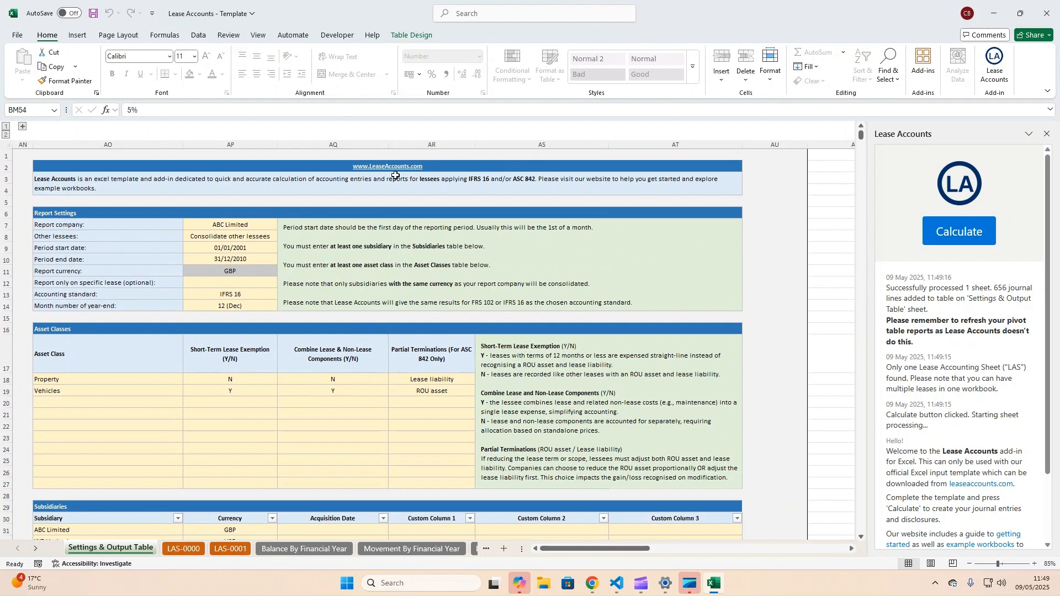
# Refresh the pivot table on the Balance By Financial Year sheet
pyautogui.click(284, 549)
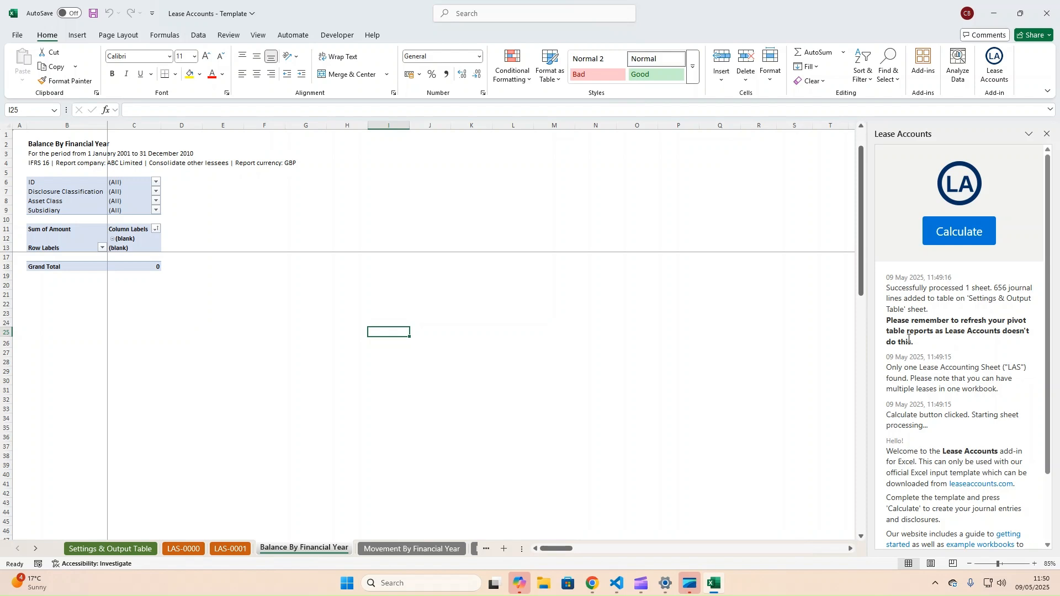
pyautogui.click(139, 236)
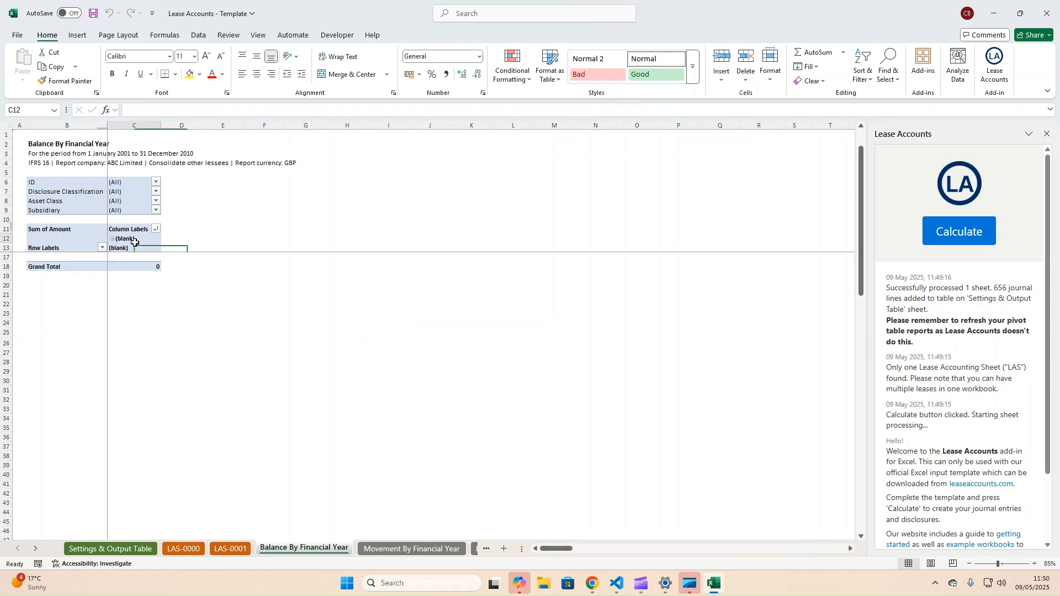
pyautogui.rightClick(139, 236)
pyautogui.click(174, 302)
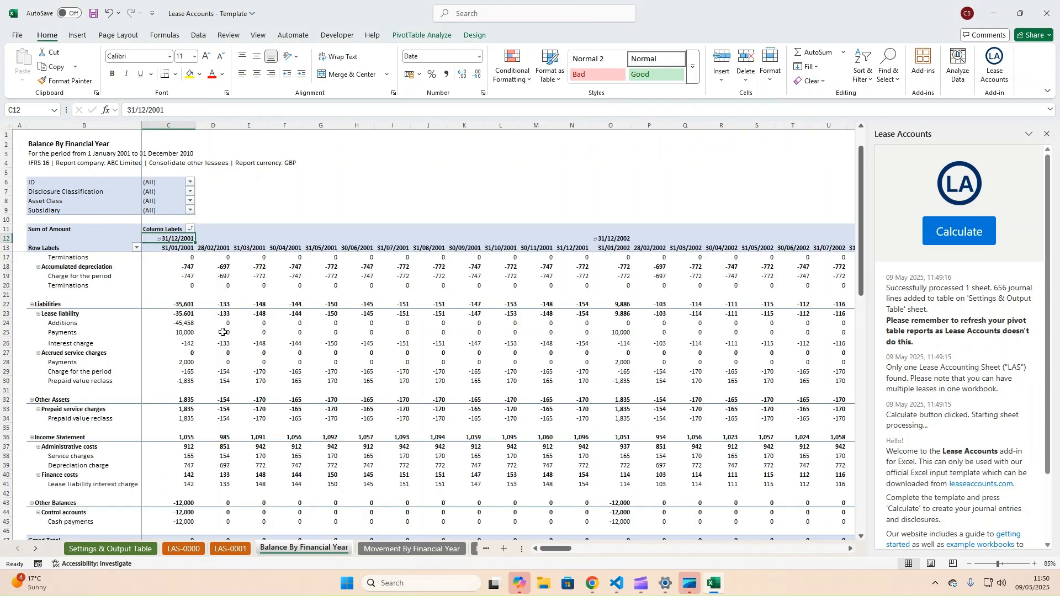
# Collapse the entire Year-End field in the Balance By Financial Year pivot table to show only yearly columns
pyautogui.rightClick(180, 239)
pyautogui.click(175, 239)
pyautogui.rightClick(184, 242)
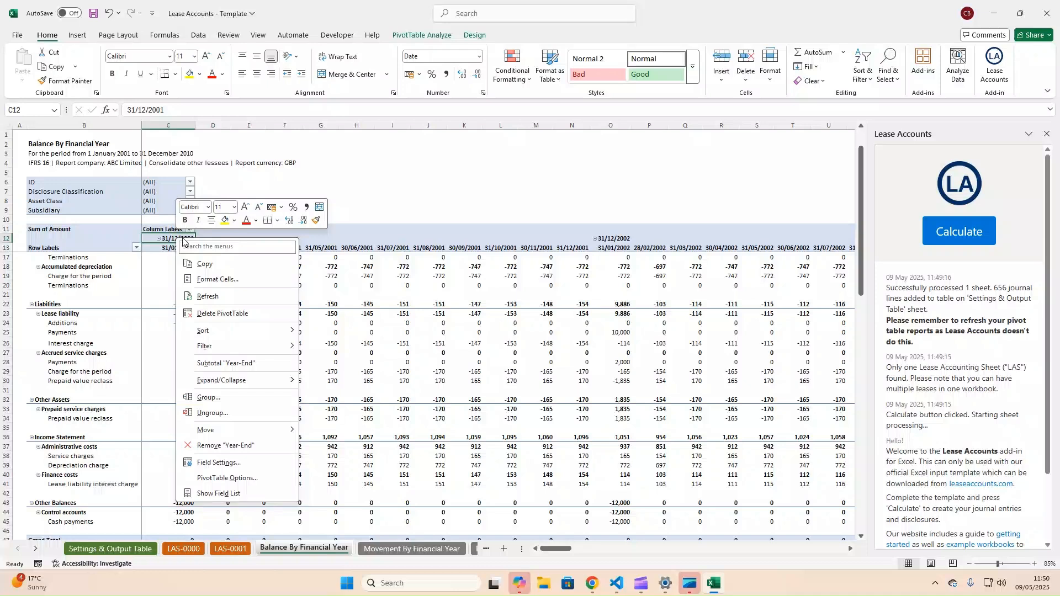
pyautogui.click(170, 238)
pyautogui.rightClick(176, 238)
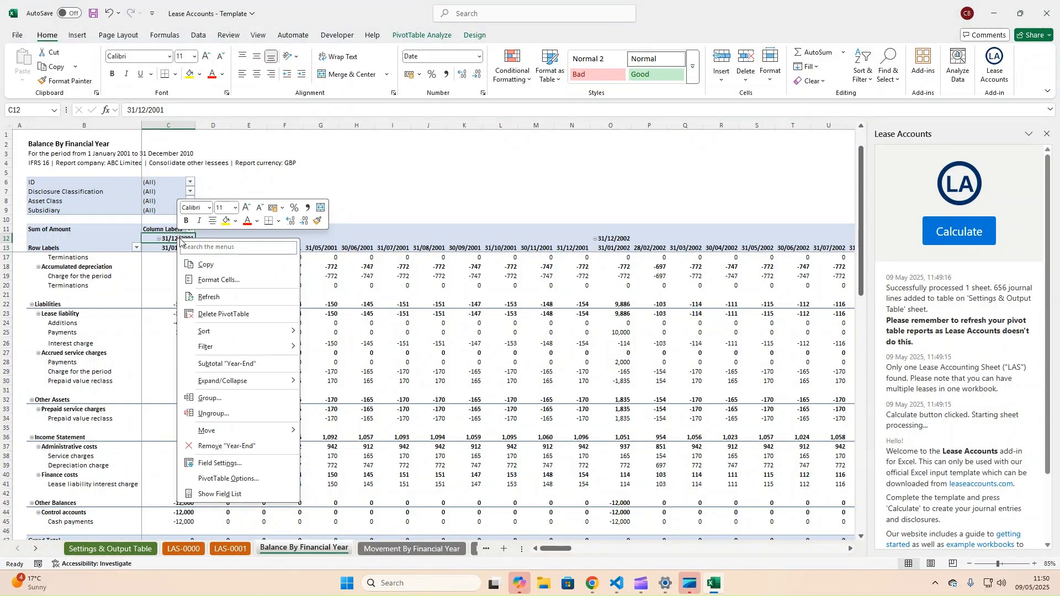
pyautogui.moveTo(231, 381)
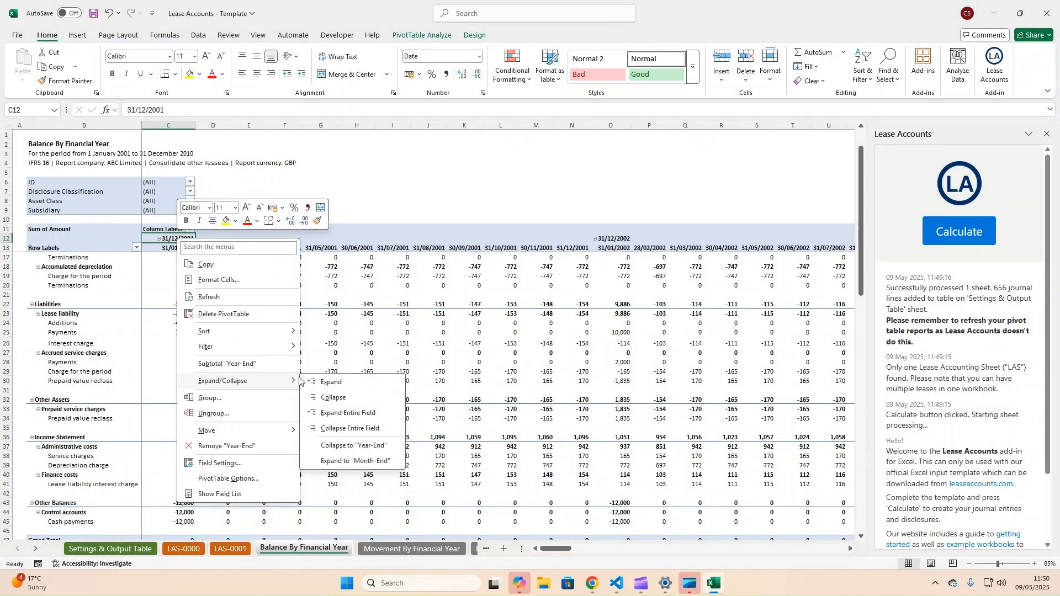
pyautogui.click(337, 428)
pyautogui.click(308, 352)
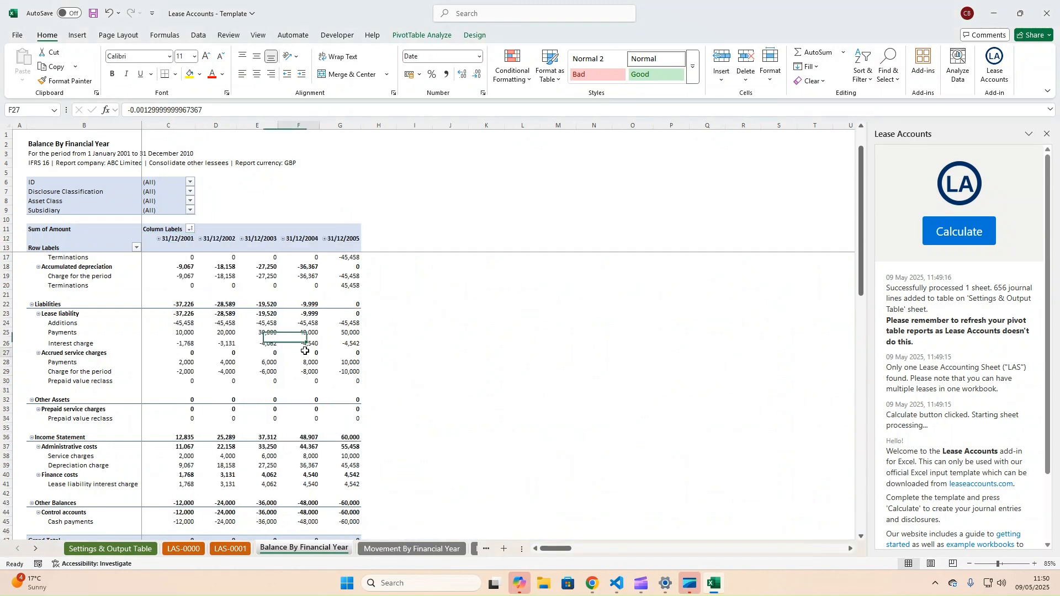
pyautogui.scroll(1, 303, 355)
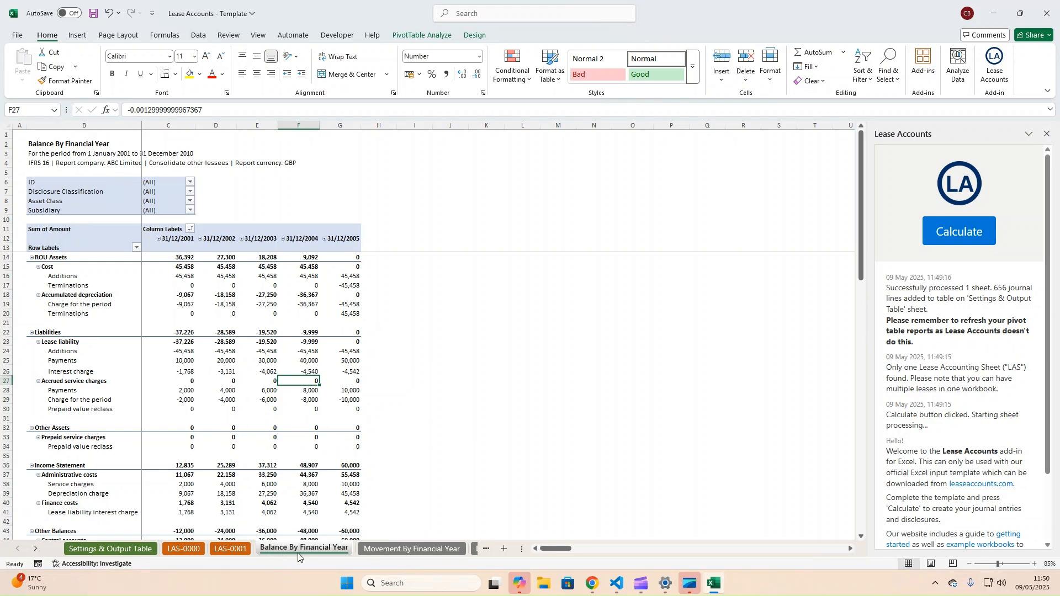
# Collapse the entire Year-End field in the Movement By Financial Year pivot table and return to the Balance By Financial Year sheet
pyautogui.click(398, 548)
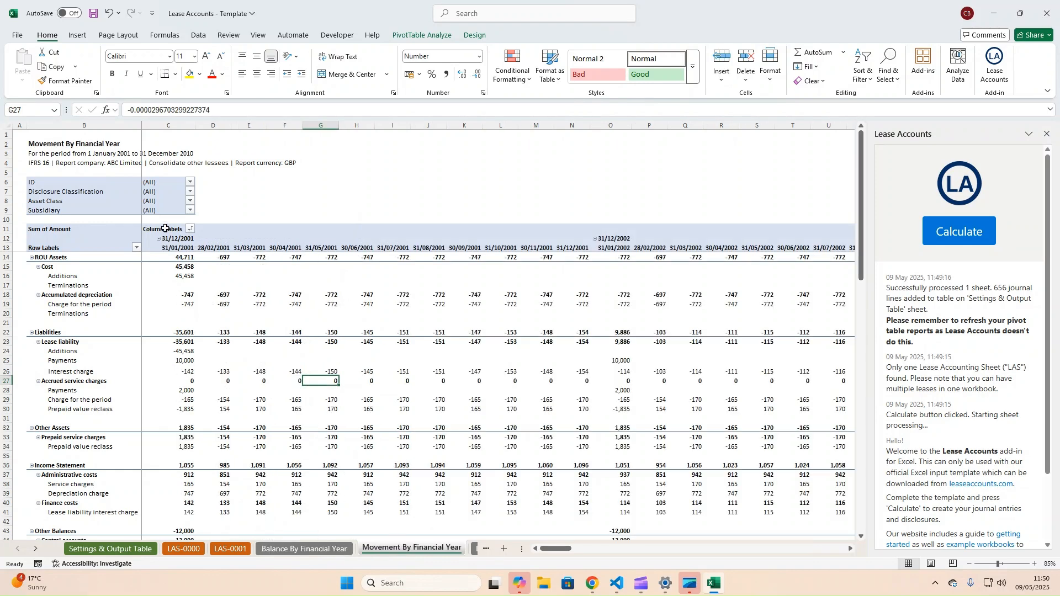
pyautogui.rightClick(180, 239)
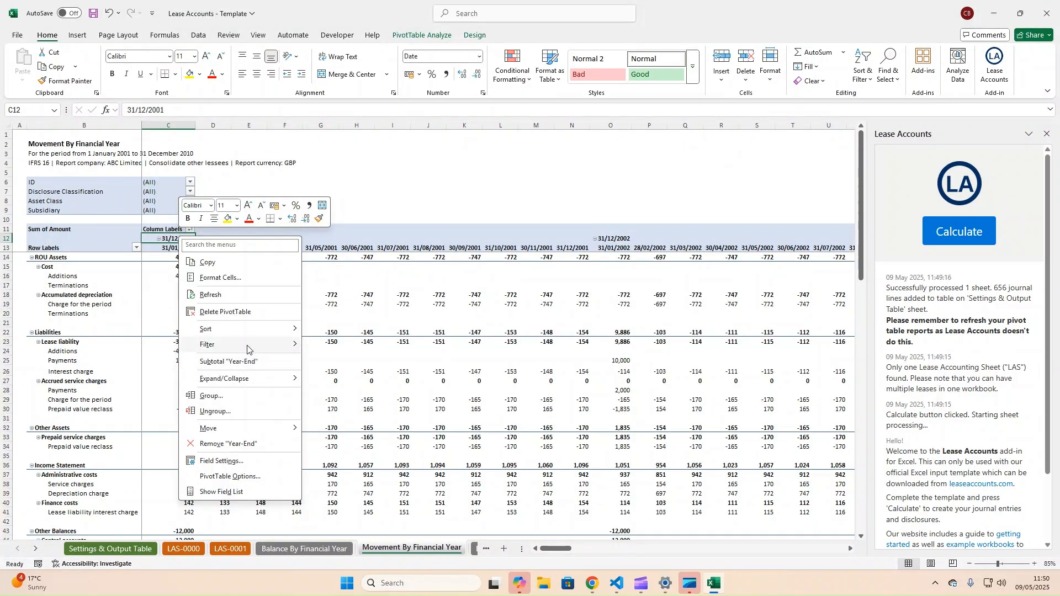
pyautogui.moveTo(247, 350)
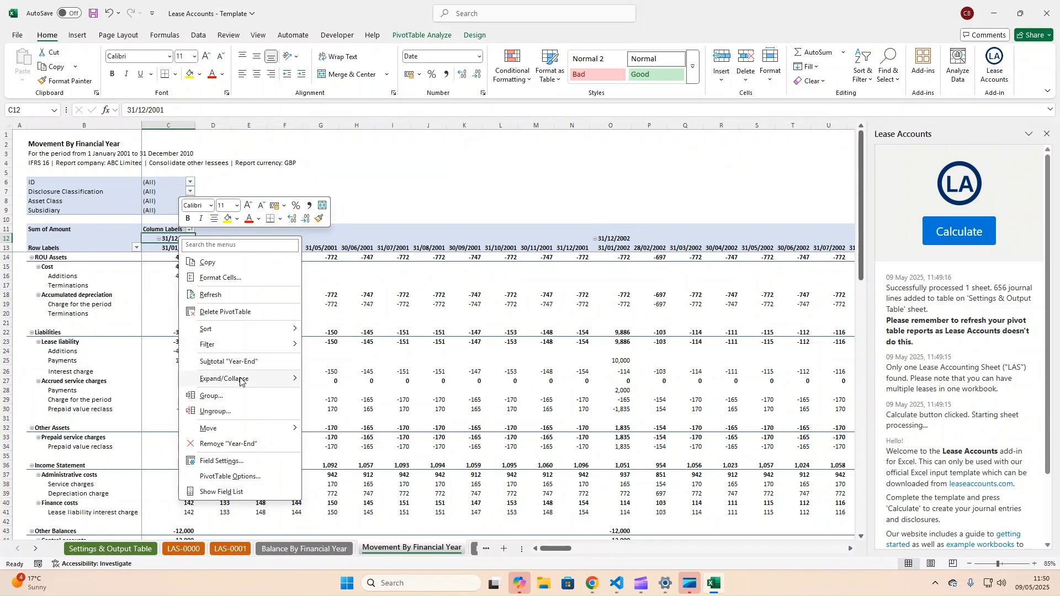
pyautogui.click(364, 426)
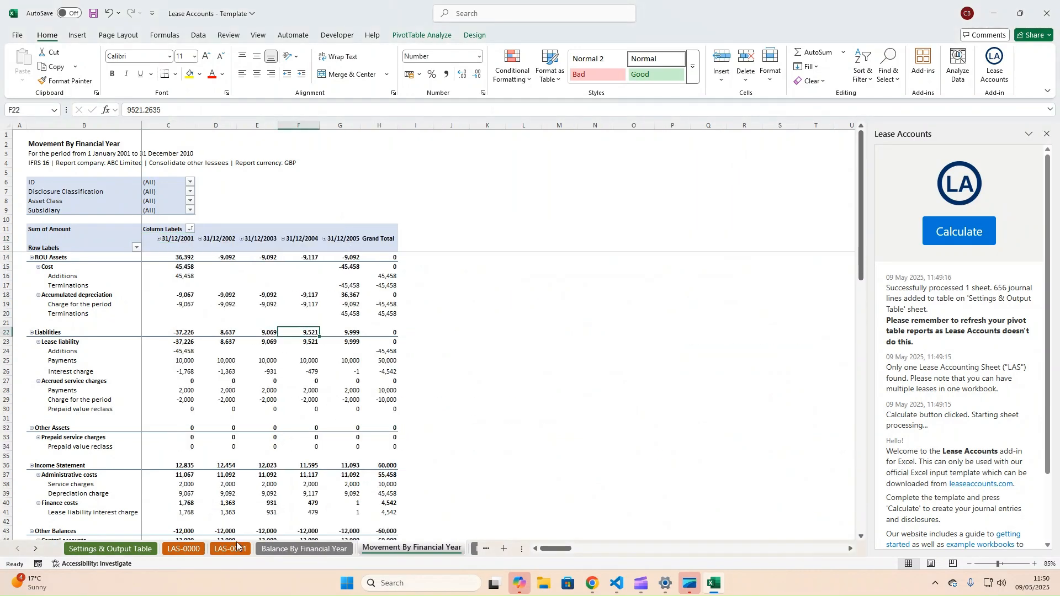
pyautogui.click(305, 549)
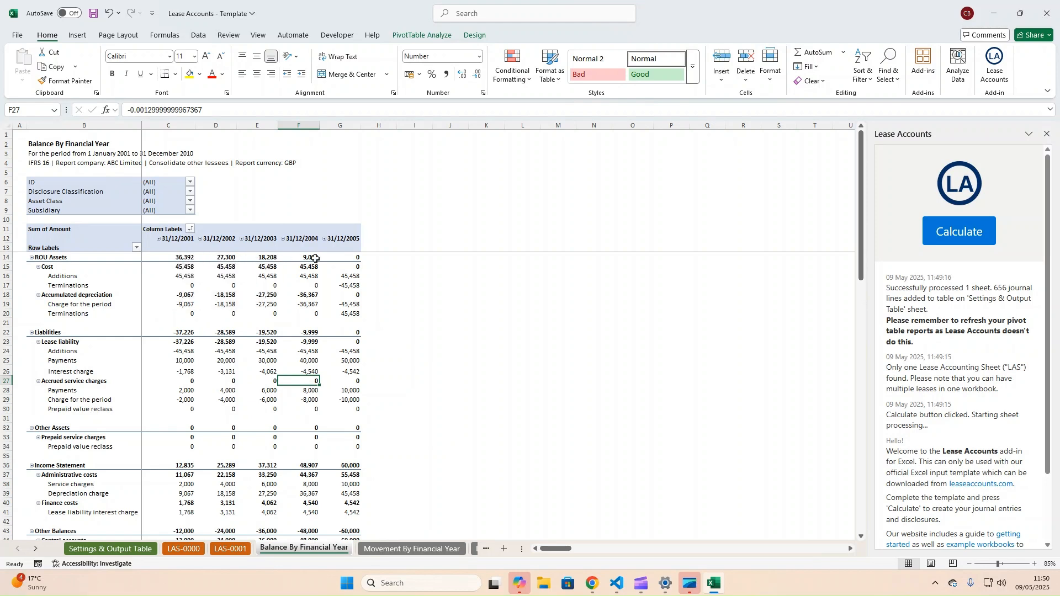
# Compare the yearly ROU Assets balances with the yearly Liabilities movements across the Balance and Movement By Financial Year sheets
pyautogui.moveTo(175, 258); pyautogui.dragTo(319, 258)
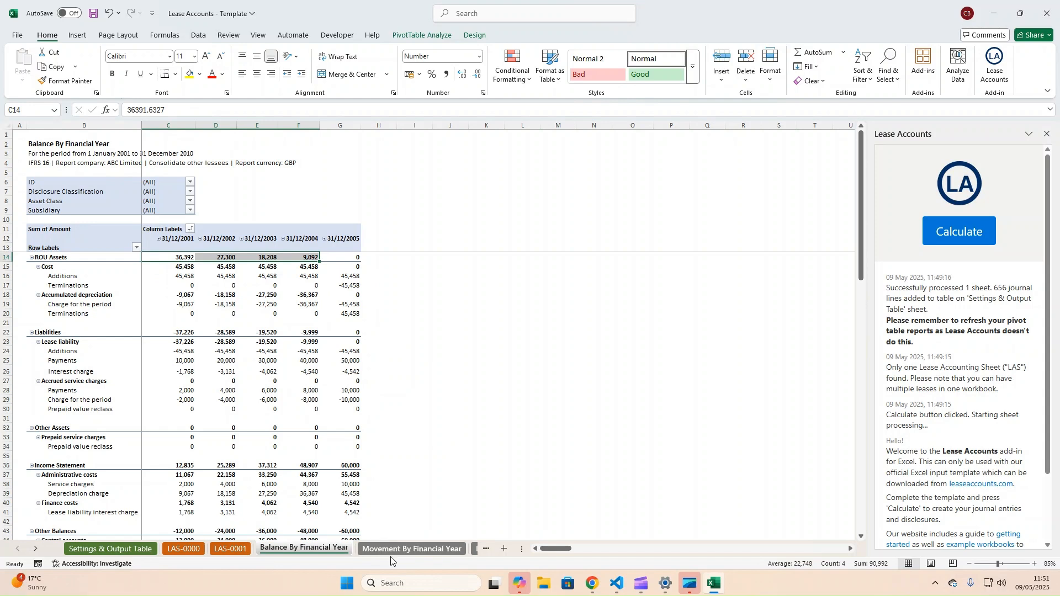
pyautogui.click(411, 548)
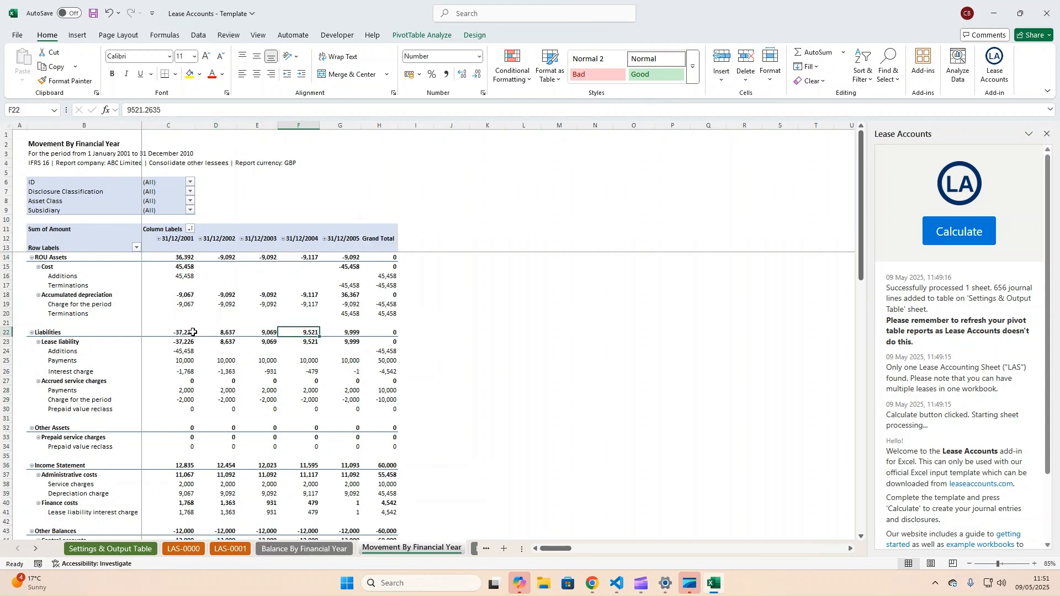
pyautogui.moveTo(177, 332); pyautogui.dragTo(345, 334)
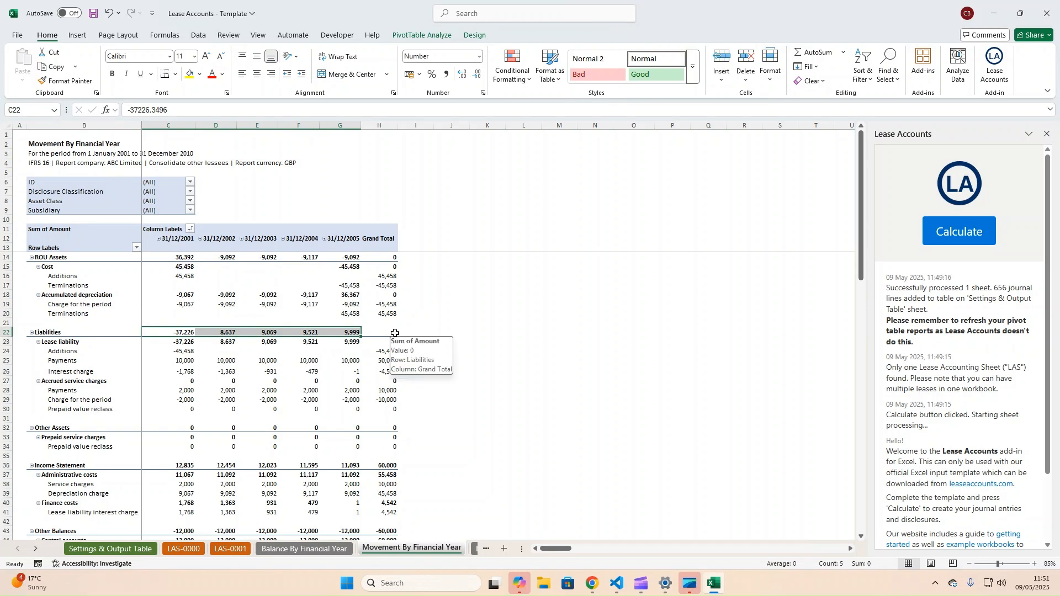
pyautogui.click(304, 549)
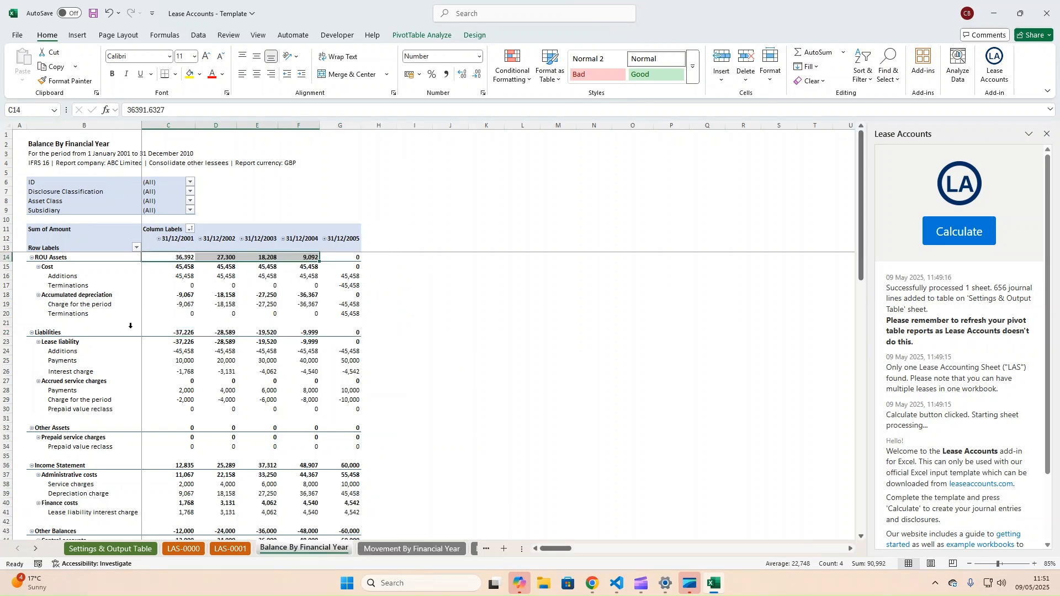
# Examine the lease liability rows, then the ROU asset additions, depreciation charges and terminations in the Balance By Financial Year pivot
pyautogui.click(177, 360)
pyautogui.click(185, 343)
pyautogui.click(186, 352)
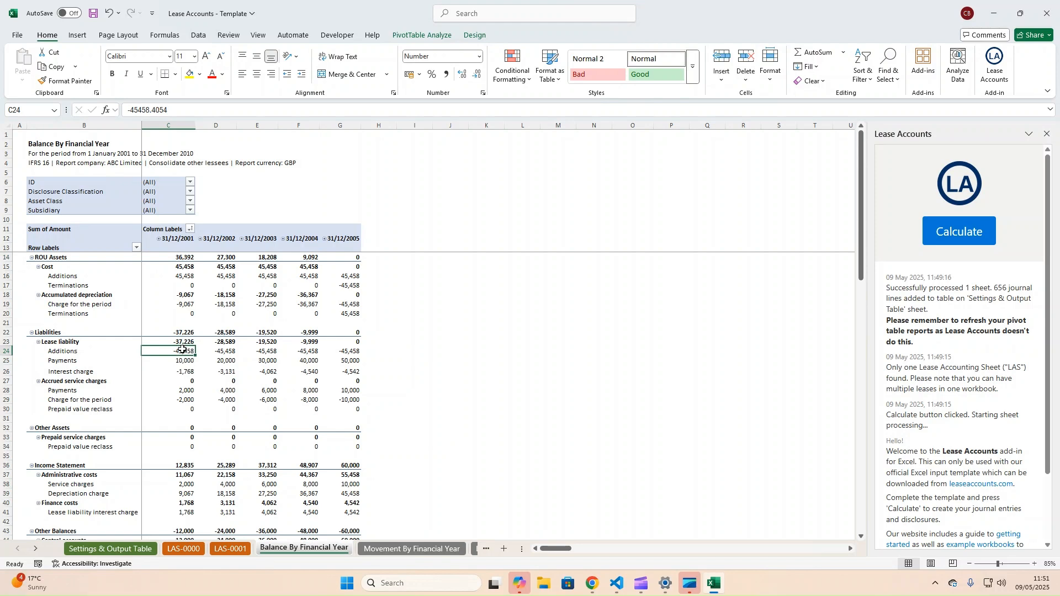
pyautogui.click(184, 267)
pyautogui.click(181, 276)
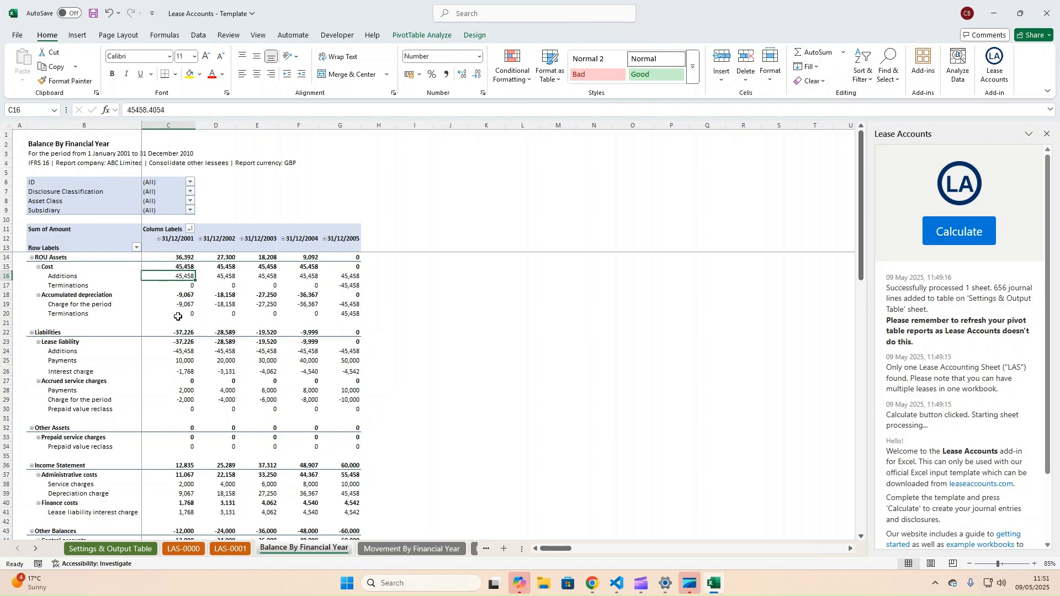
pyautogui.moveTo(184, 305); pyautogui.dragTo(315, 304)
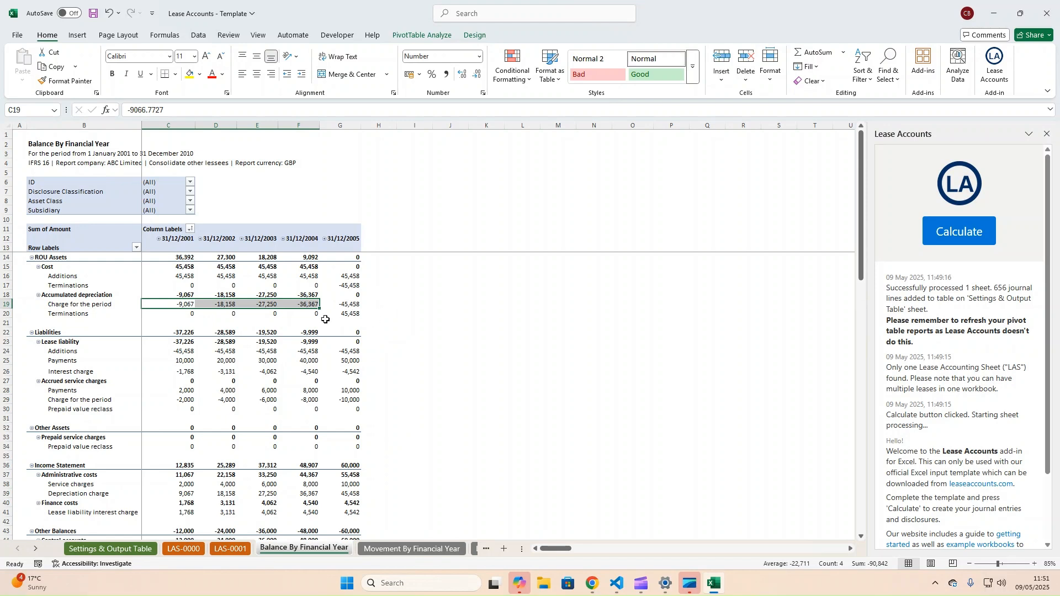
pyautogui.moveTo(66, 285); pyautogui.dragTo(320, 285)
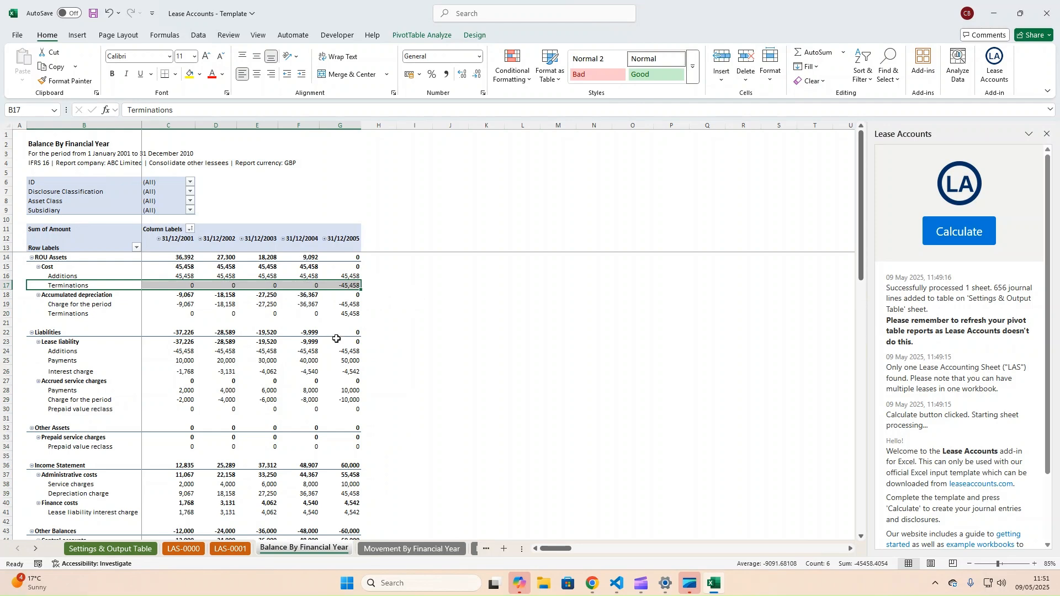
pyautogui.click(352, 314)
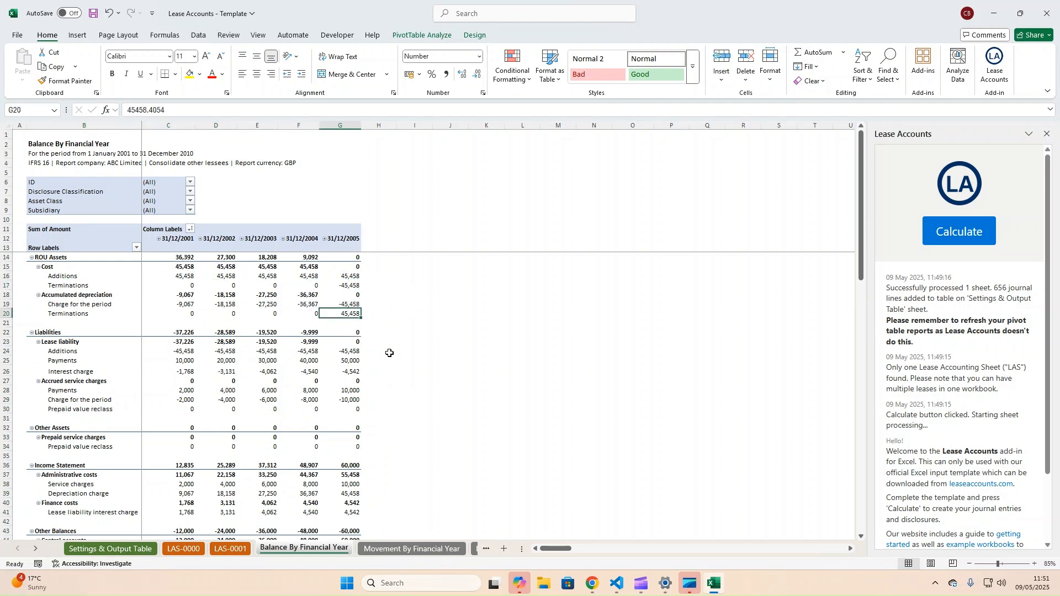
pyautogui.click(351, 285)
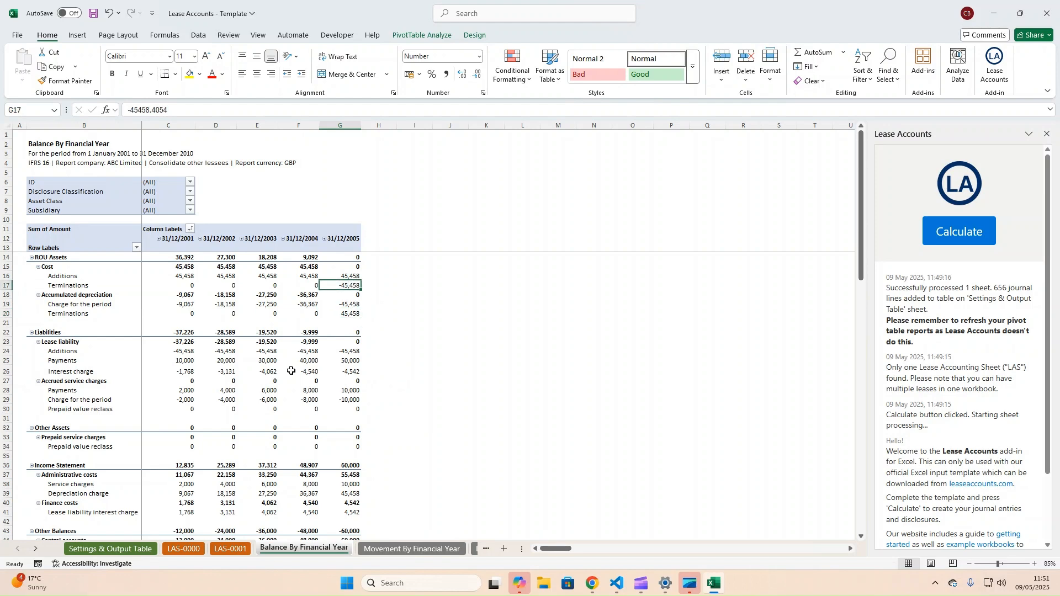
# Examine the Income Statement section and its cumulative Service charges by year in the Balance By Financial Year pivot
pyautogui.scroll(-1, 239, 365)
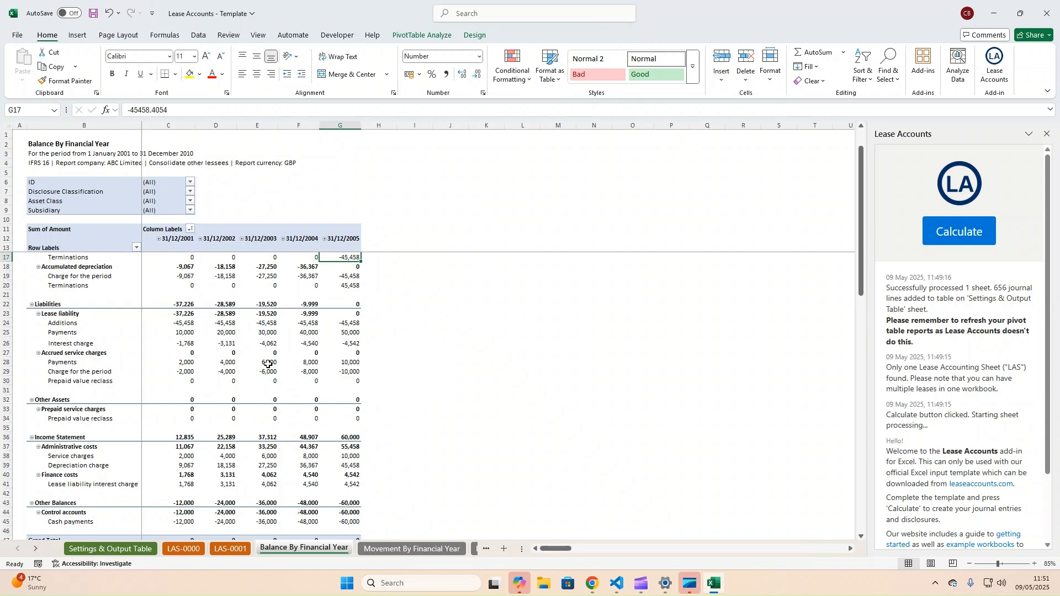
pyautogui.click(84, 433)
pyautogui.scroll(-1, 85, 425)
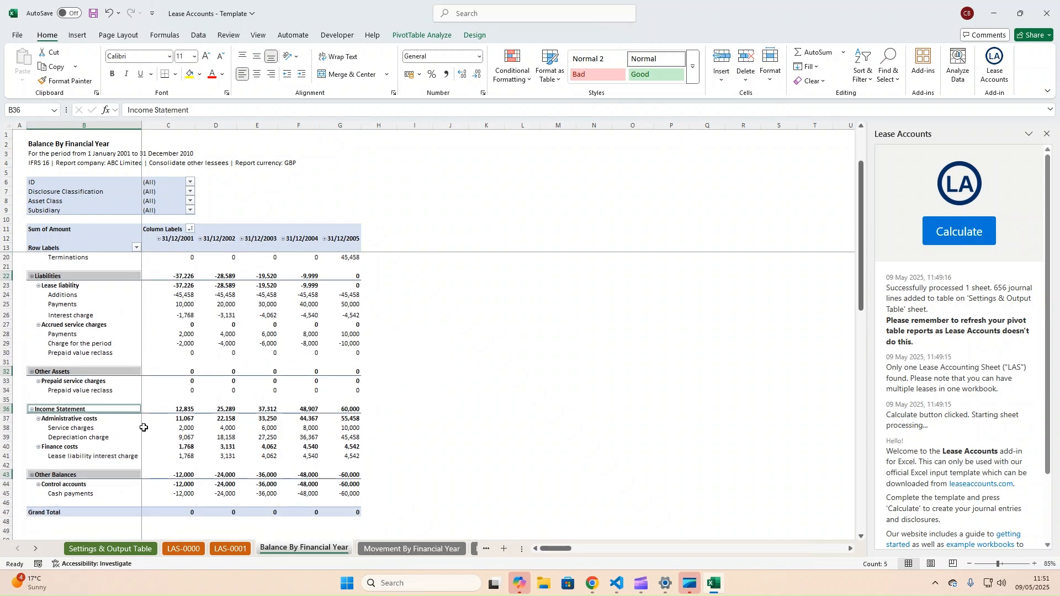
pyautogui.click(145, 429)
pyautogui.press('Right')
pyautogui.press('Right')
pyautogui.press('Right')
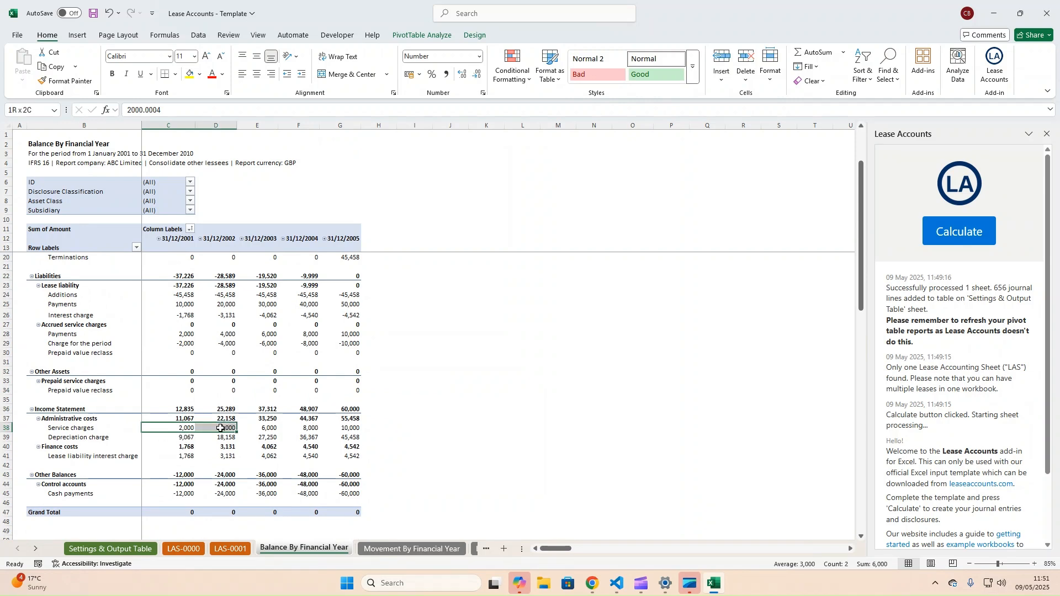
pyautogui.click(348, 428)
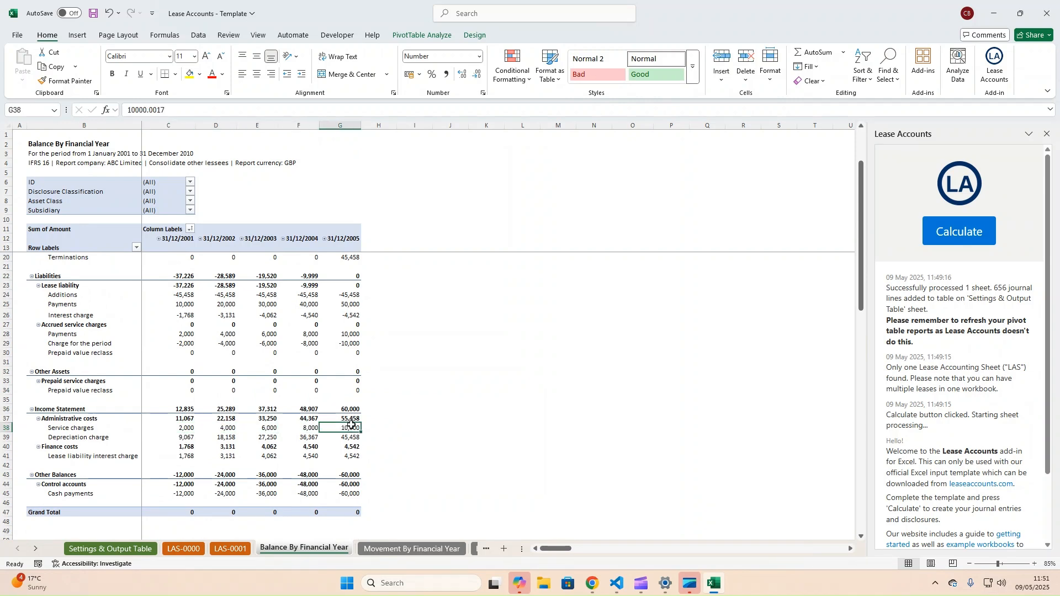
# Examine the Service charges for each year and the Depreciation charge on the Movement By Financial Year sheet
pyautogui.click(400, 549)
pyautogui.click(193, 402)
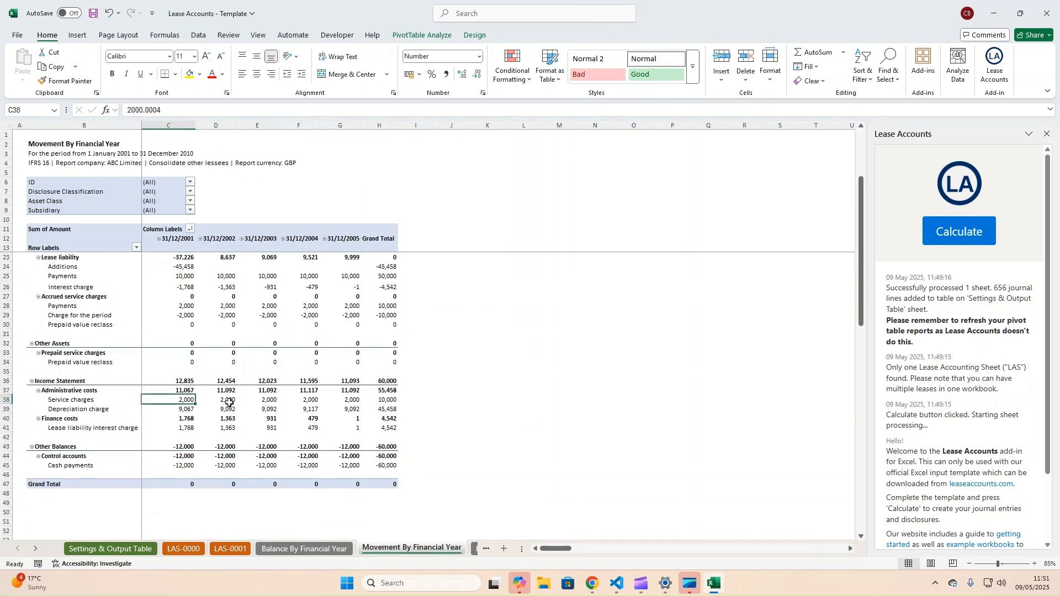
pyautogui.press('Right')
pyautogui.press('Right')
pyautogui.press('Right')
pyautogui.click(345, 404)
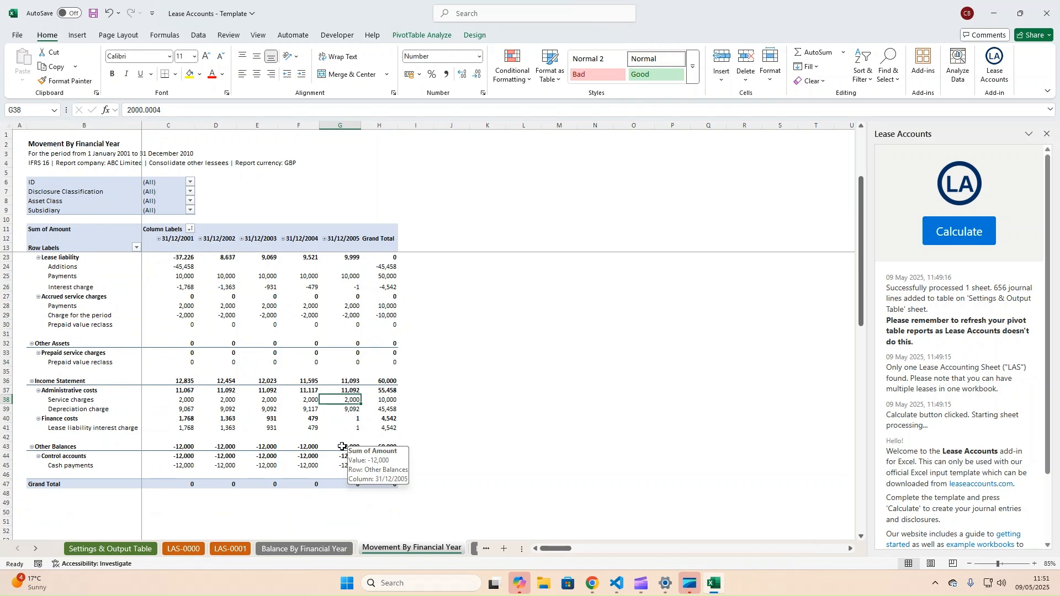
pyautogui.click(181, 409)
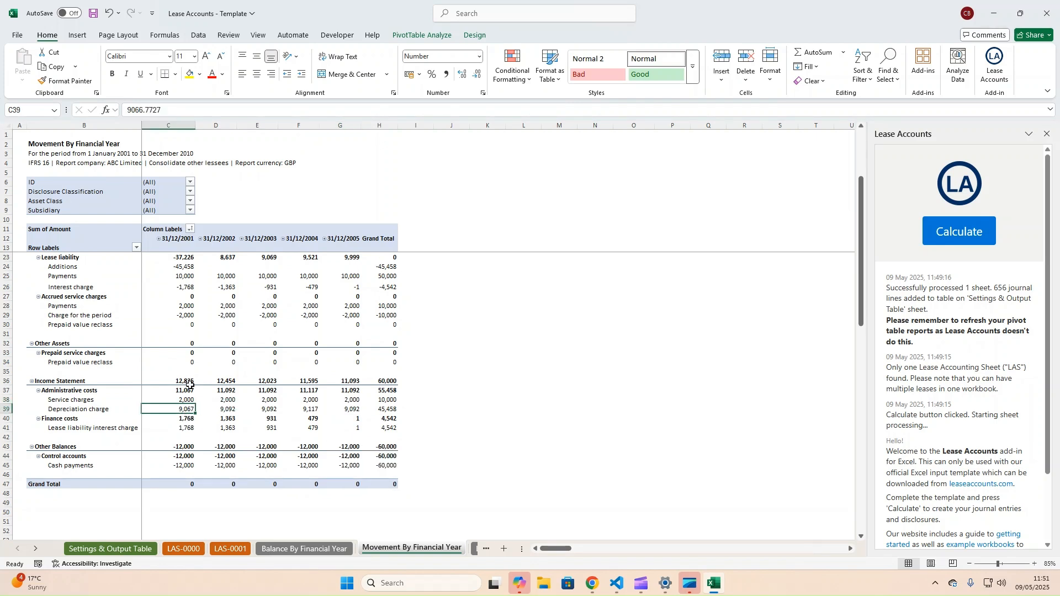
# Expand the 31/12/2001 year into months in the Movement By Financial Year pivot and examine its monthly Service charges
pyautogui.click(159, 239)
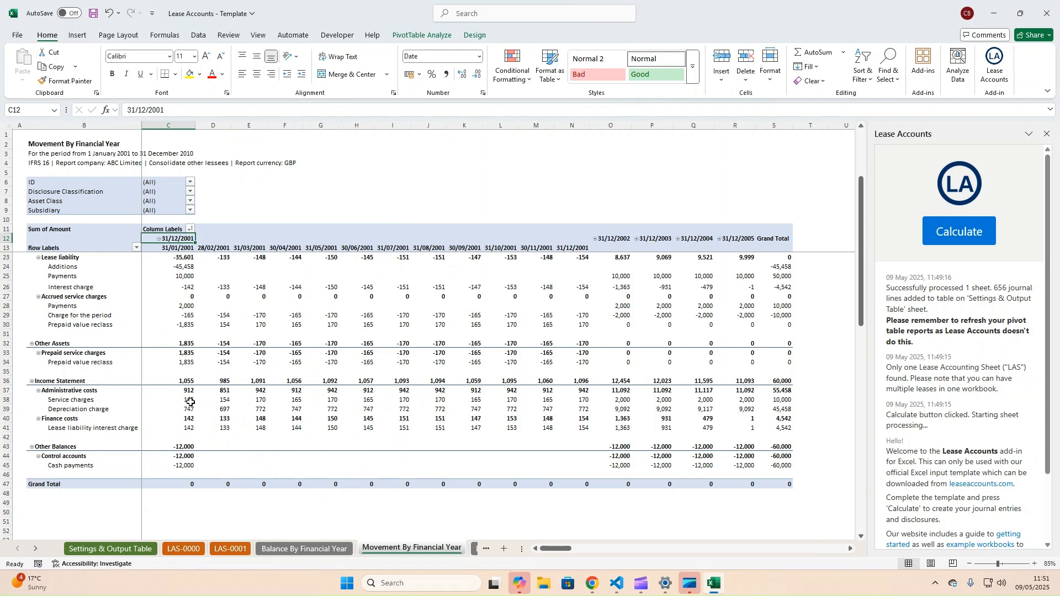
pyautogui.moveTo(191, 402); pyautogui.dragTo(571, 402)
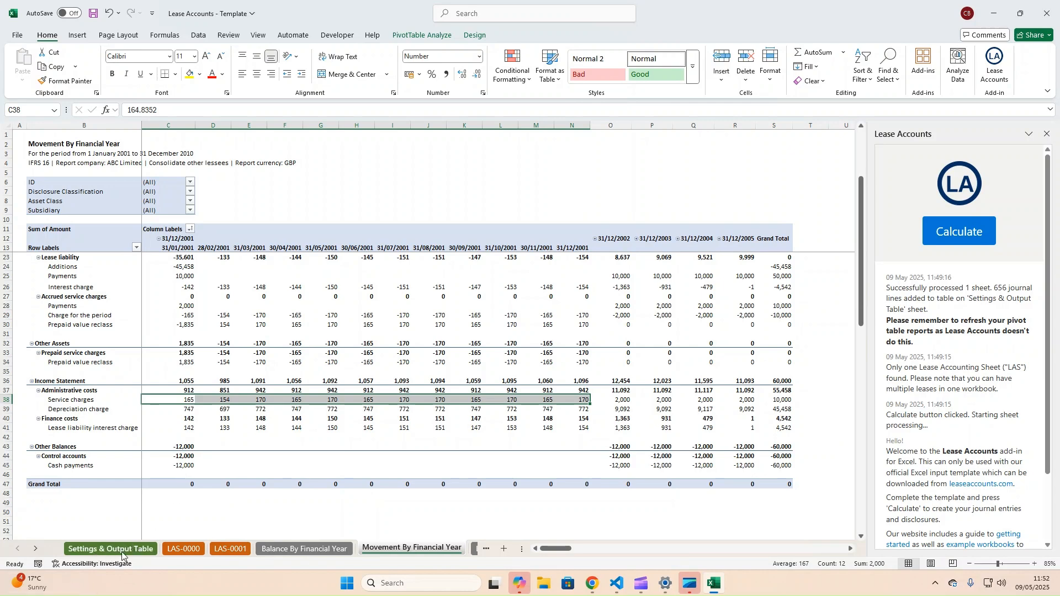
# Check the journal lines in the Output Table against the cashflow entries on the LAS-0001 sheet
pyautogui.click(99, 549)
pyautogui.scroll(-15, 272, 444)
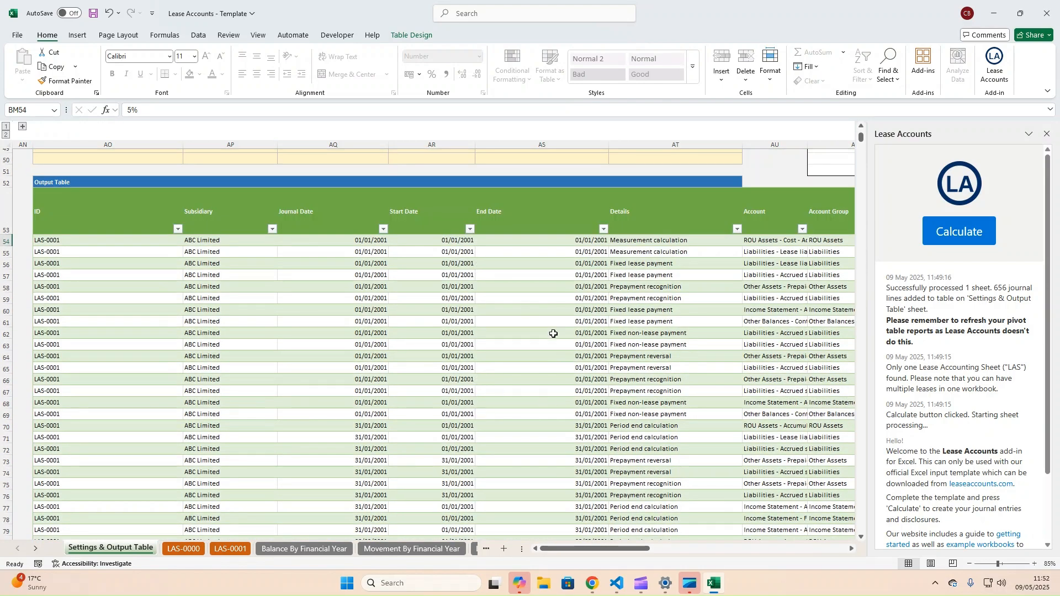
pyautogui.moveTo(636, 550); pyautogui.dragTo(602, 558)
pyautogui.click(229, 550)
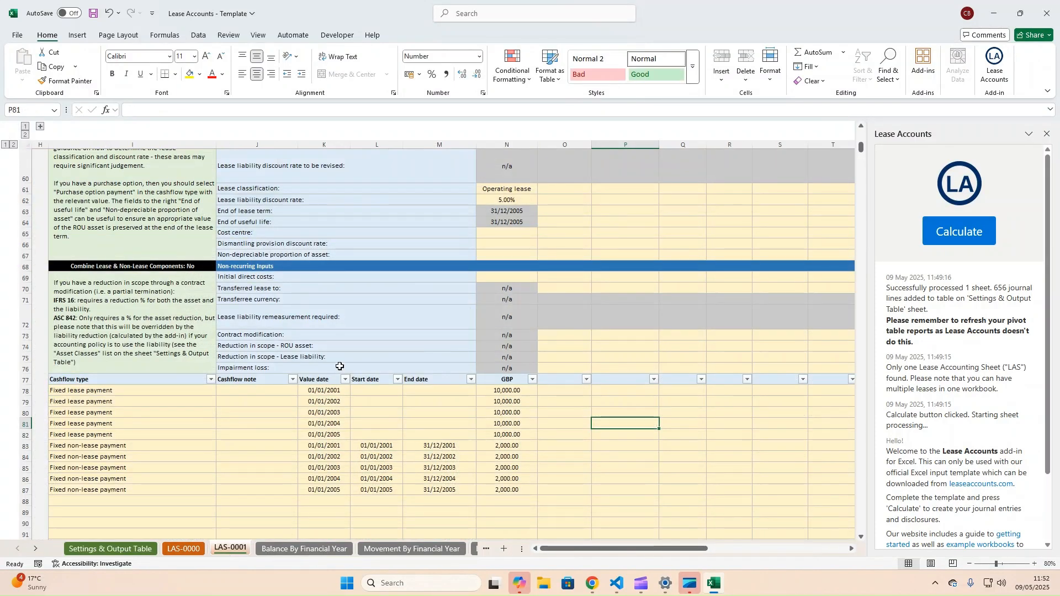
# Return to the Movement By Financial Year sheet and collapse the 31/12/2001 months into a single yearly column
pyautogui.click(305, 550)
pyautogui.click(406, 549)
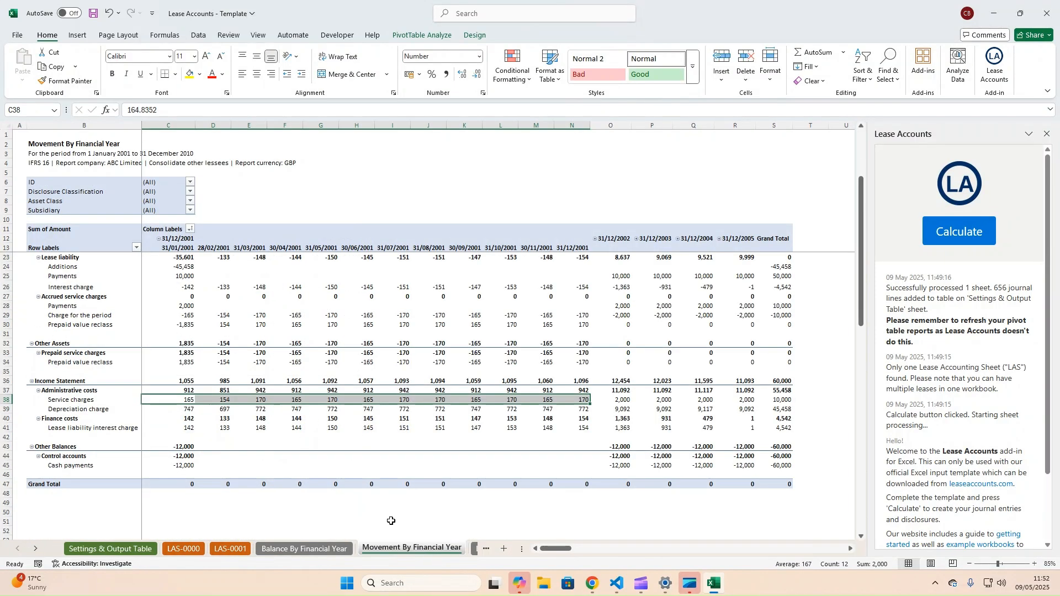
pyautogui.click(161, 241)
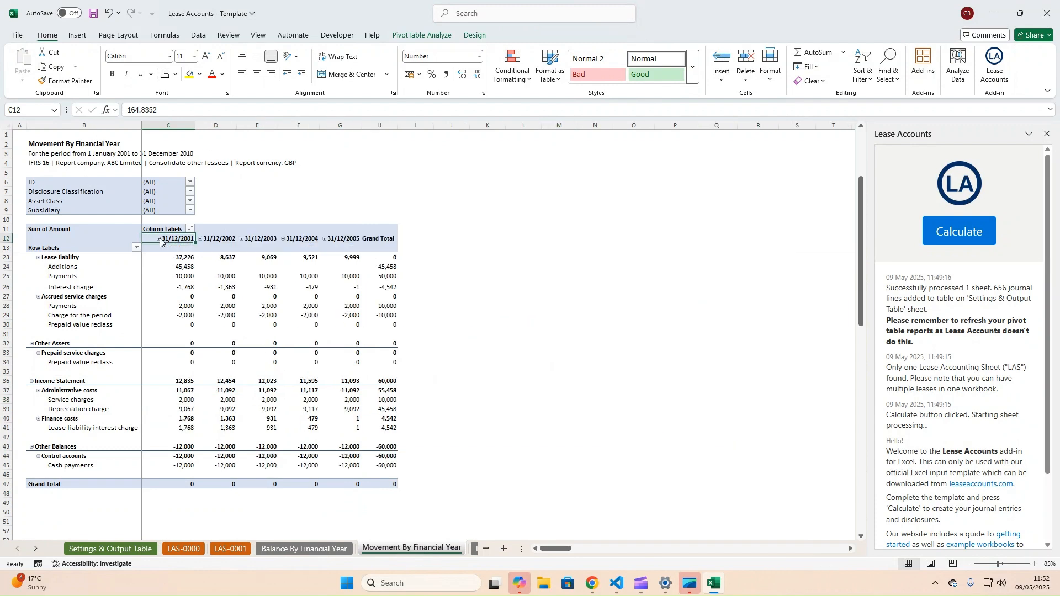
pyautogui.scroll(3, 265, 358)
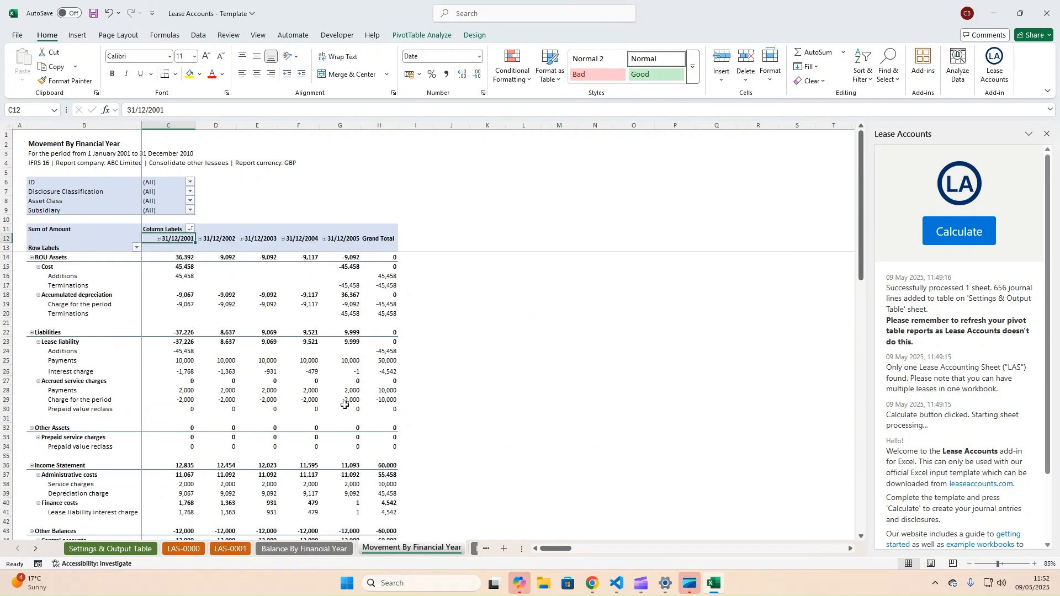
# Review the LAS-0001 initial data, then the report settings and asset classes on the Settings & Output Table sheet
pyautogui.click(232, 548)
pyautogui.scroll(5, 289, 398)
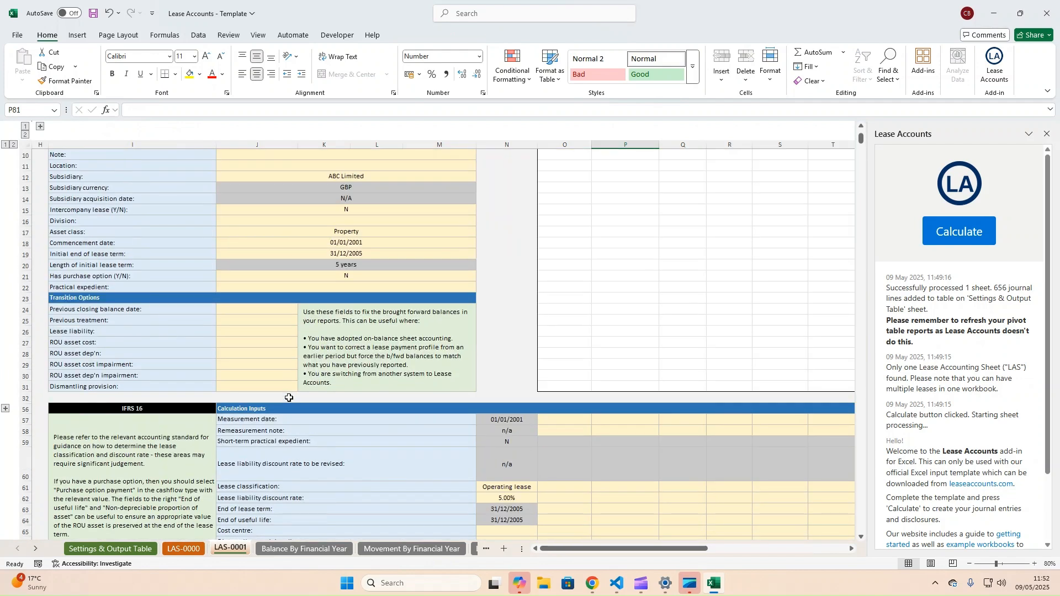
pyautogui.scroll(3, 288, 398)
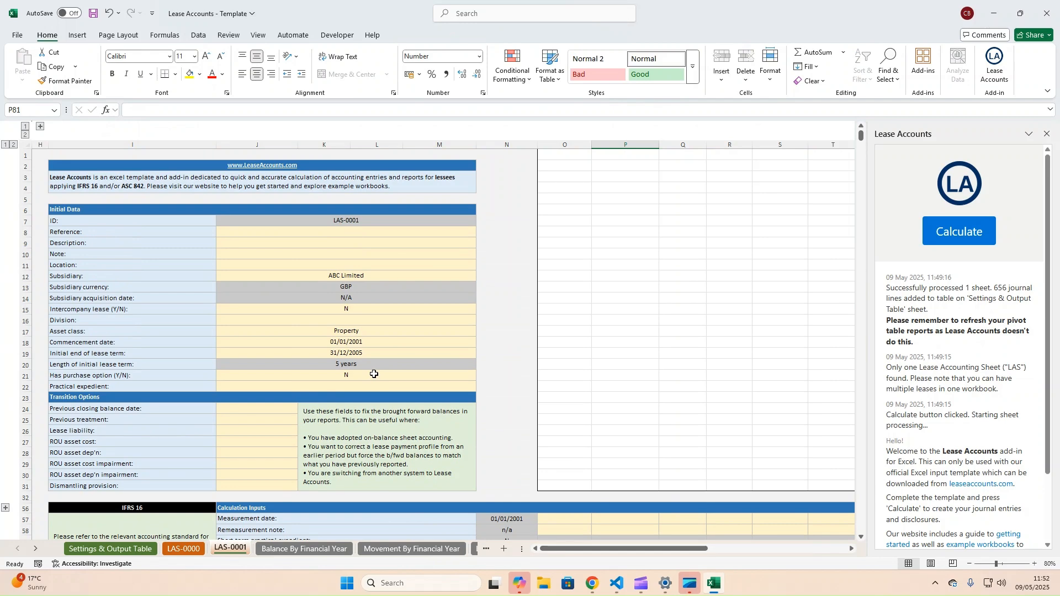
pyautogui.click(135, 548)
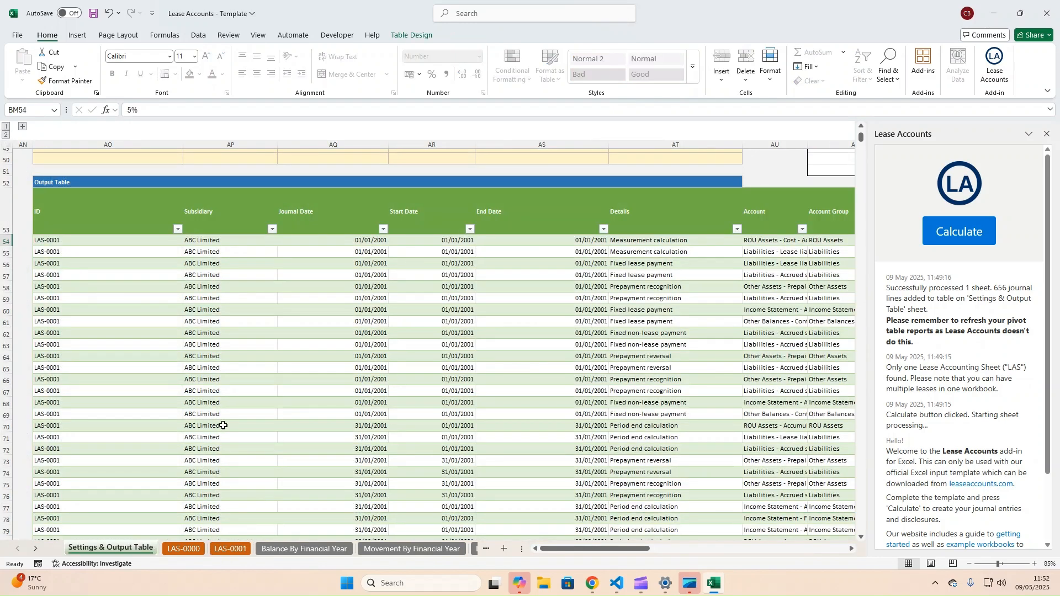
pyautogui.scroll(16, 223, 425)
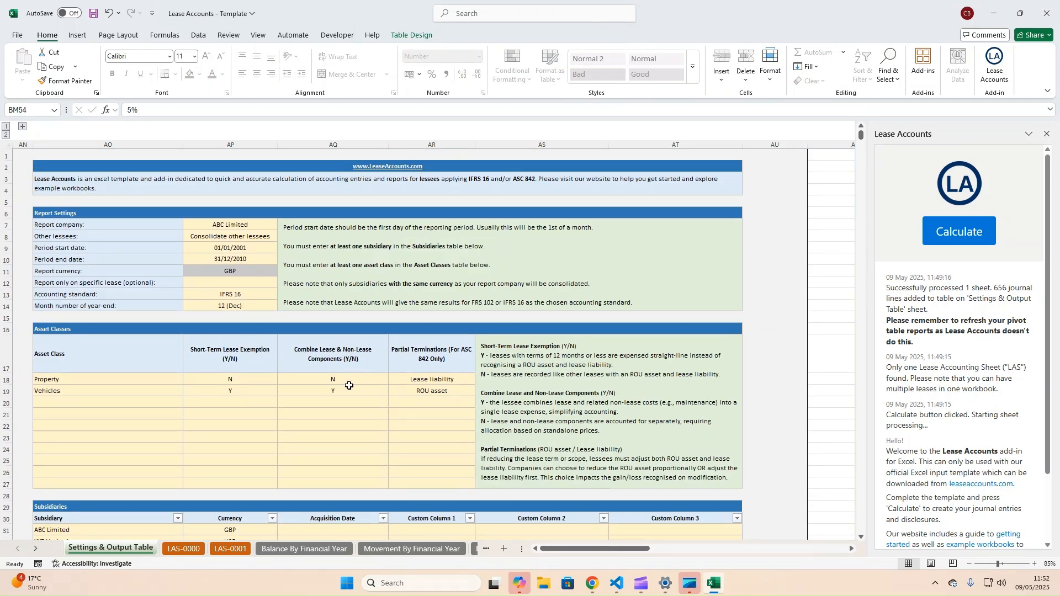
# Create a copy of the LAS-0001 sheet in the same workbook, placed before LAS-0001
pyautogui.rightClick(230, 550)
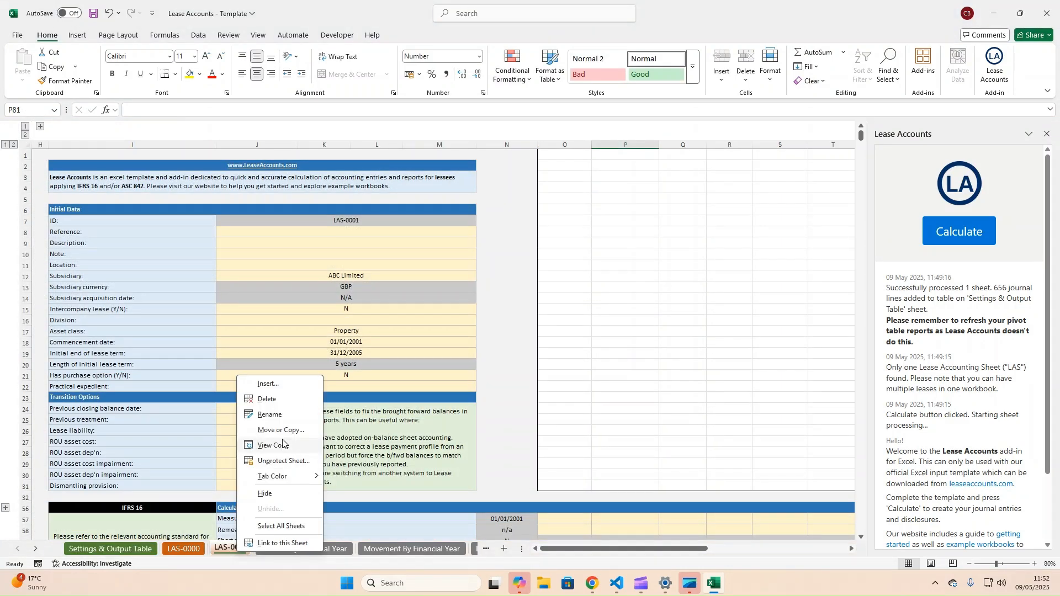
pyautogui.click(268, 430)
pyautogui.click(232, 487)
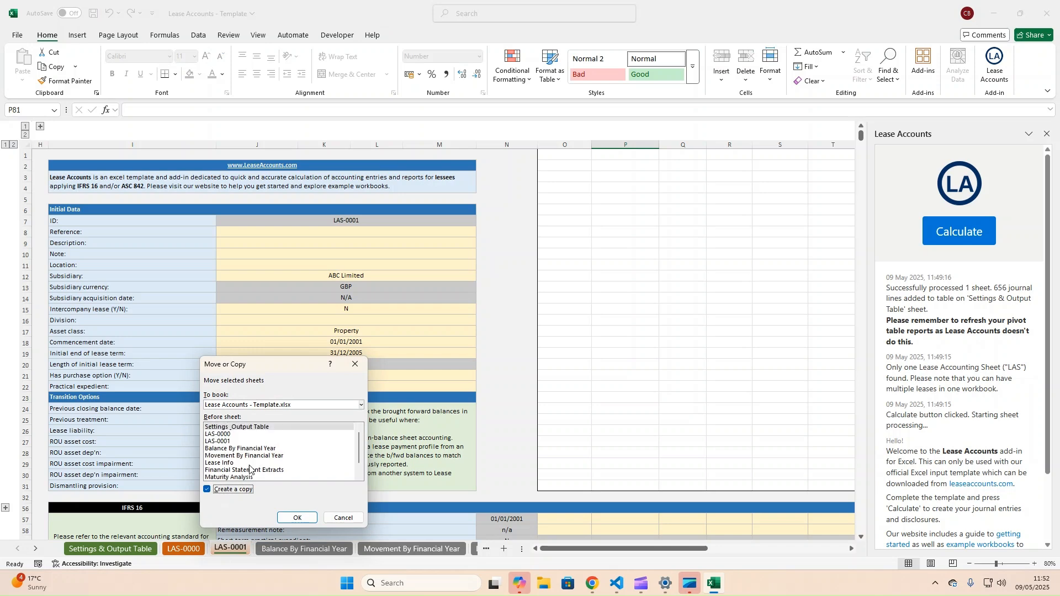
pyautogui.click(230, 442)
pyautogui.click(297, 518)
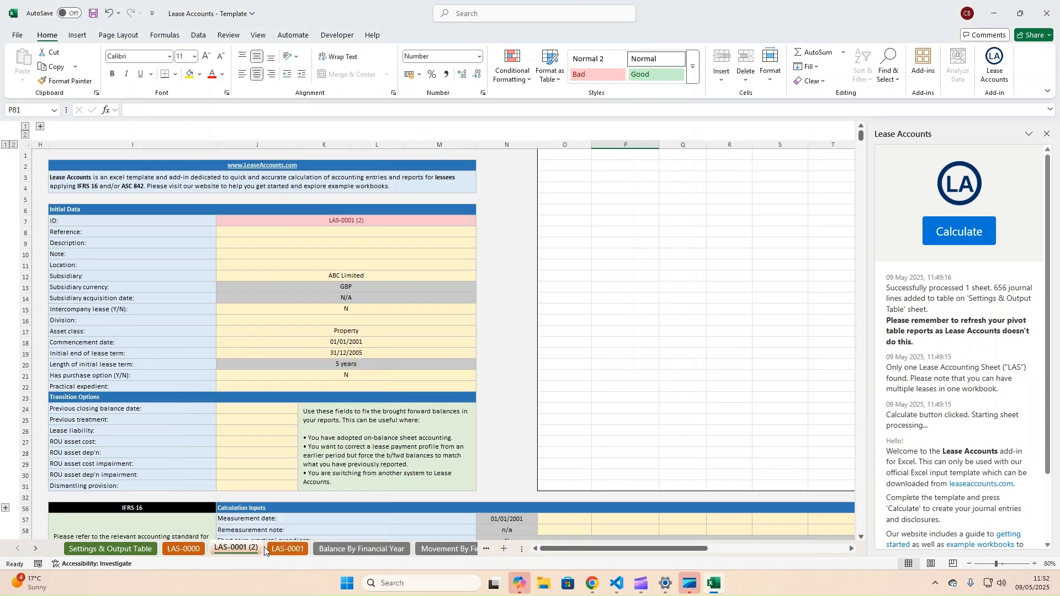
# Rename the copied lease sheet LAS-0002 and move it directly after LAS-0001
pyautogui.rightClick(231, 553)
pyautogui.click(279, 416)
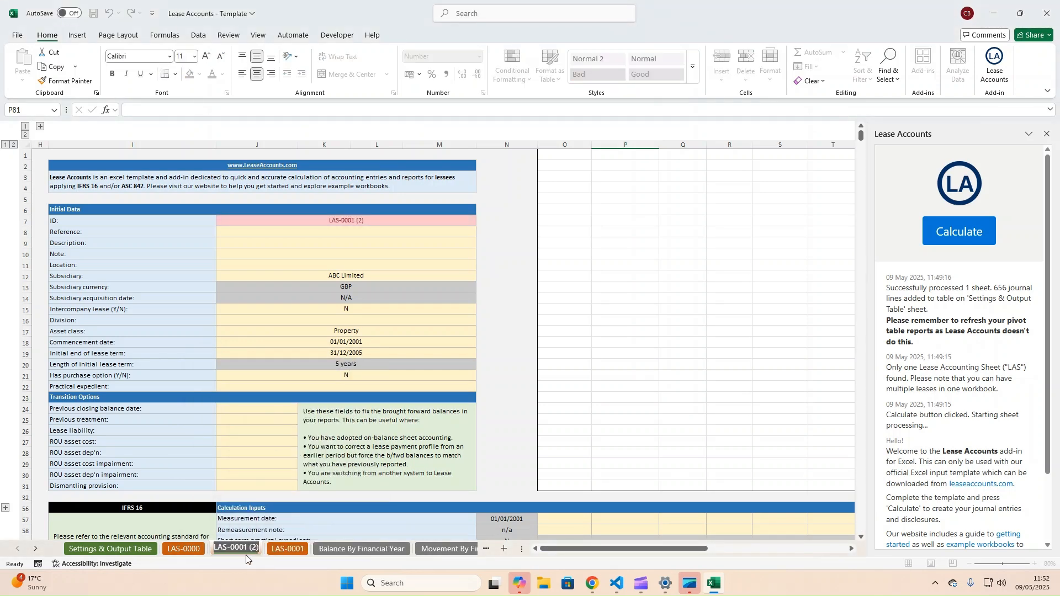
pyautogui.write('LAS-0002')
pyautogui.press('Return')
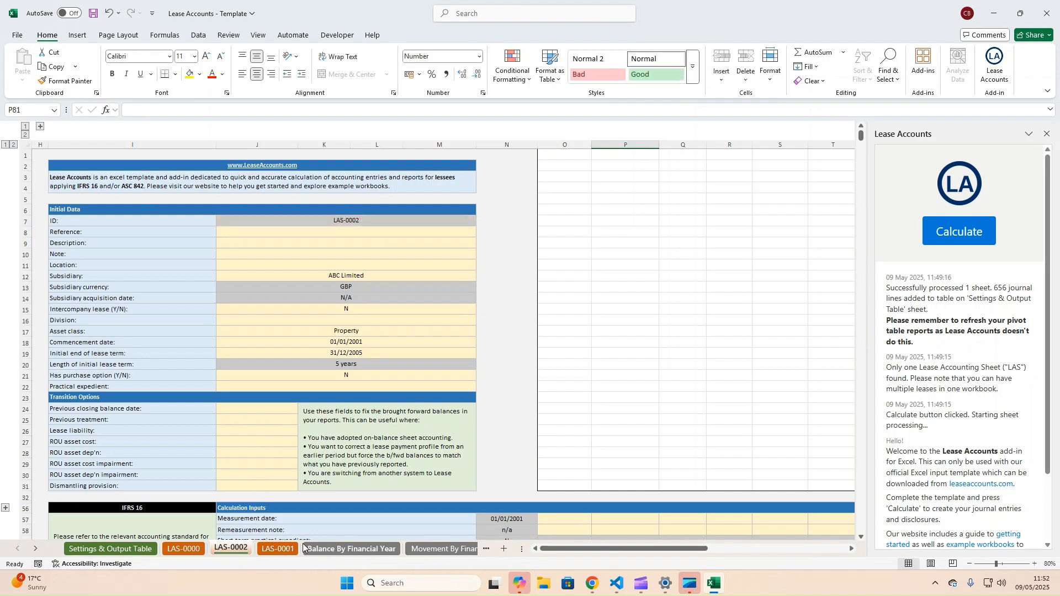
pyautogui.moveTo(296, 549); pyautogui.dragTo(297, 550)
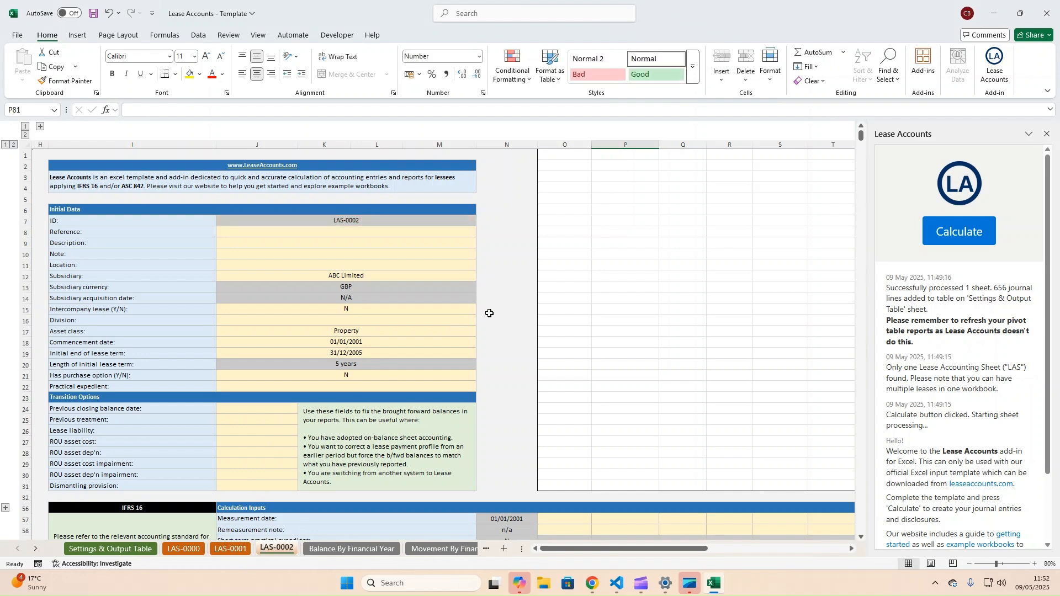
# Set the asset class of lease LAS-0002 to Vehicles in the initial data
pyautogui.click(395, 329)
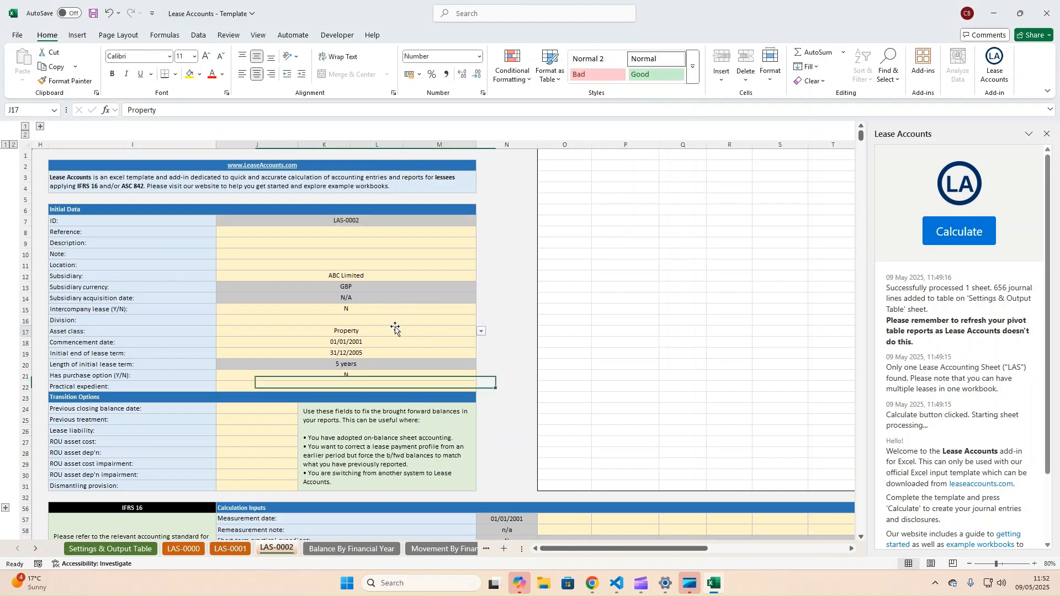
pyautogui.click(482, 332)
pyautogui.click(270, 352)
pyautogui.click(419, 431)
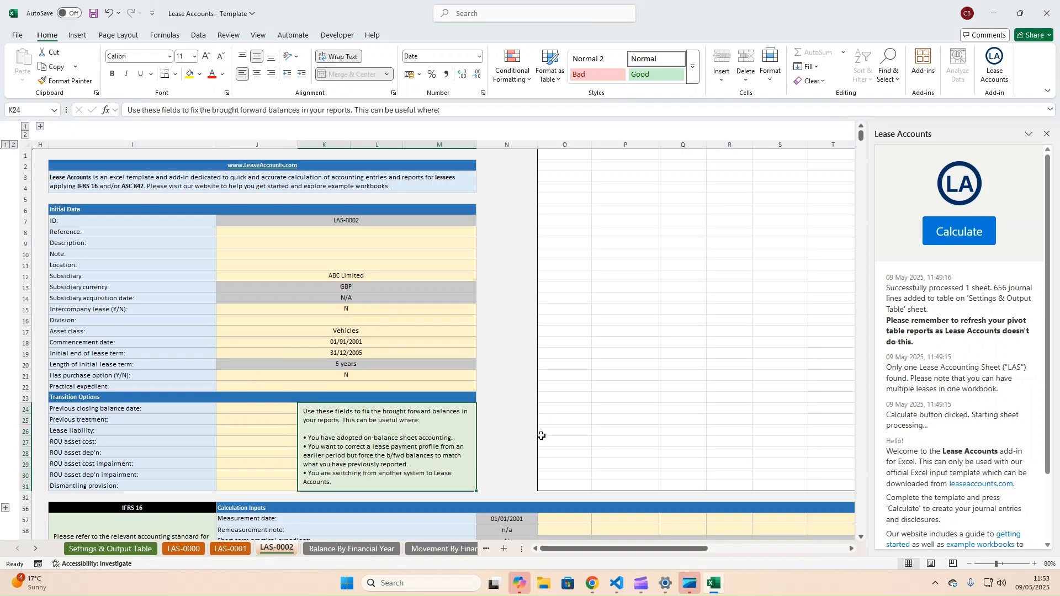
# Review the LAS-0002 calculation inputs and cashflows against the Vehicles setting for combining lease and non-lease components
pyautogui.scroll(-11, 541, 436)
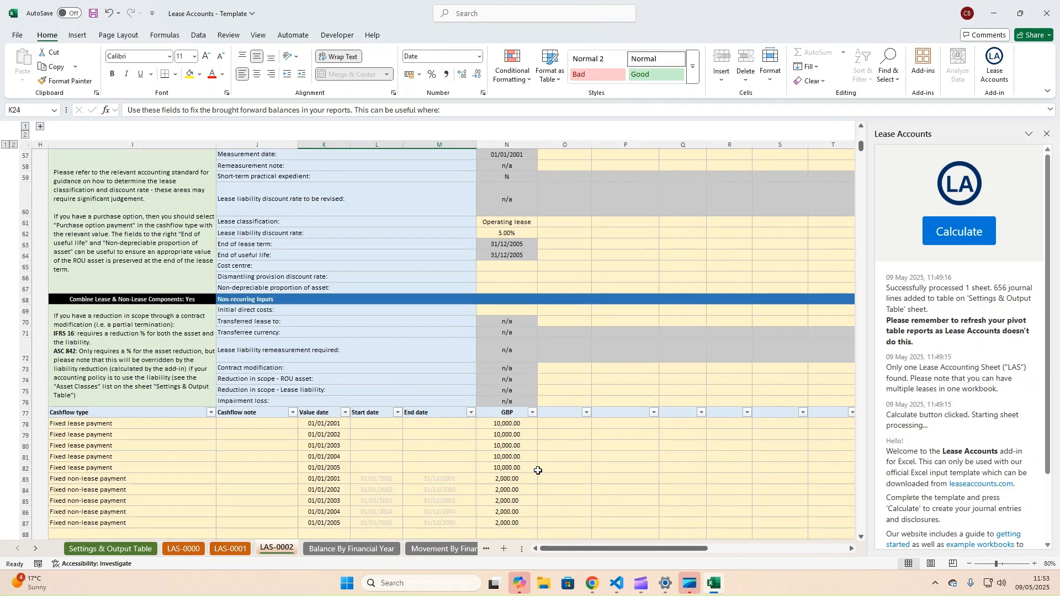
pyautogui.click(126, 549)
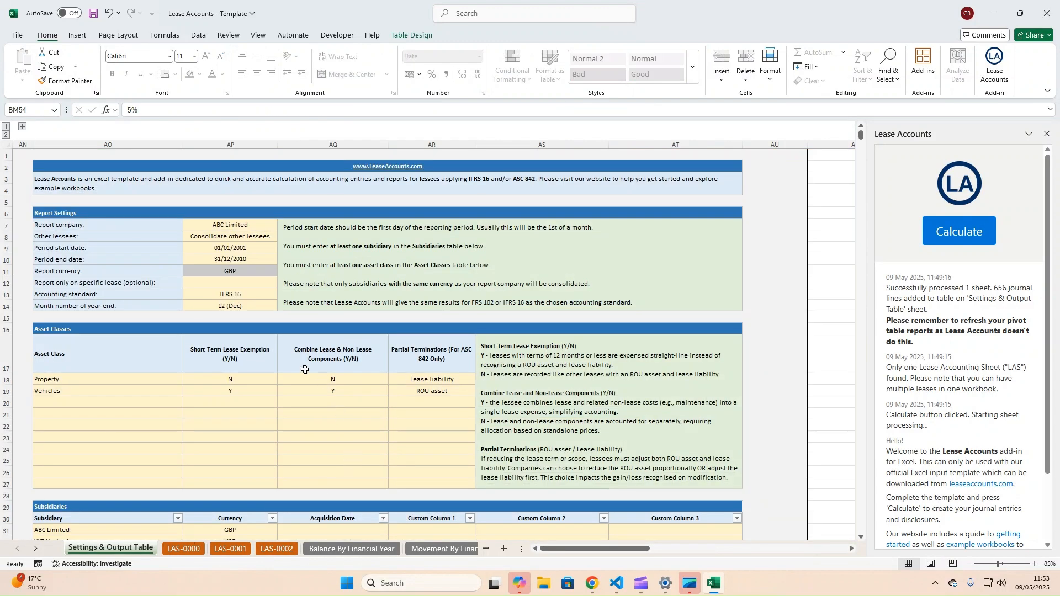
pyautogui.click(92, 390)
pyautogui.click(353, 391)
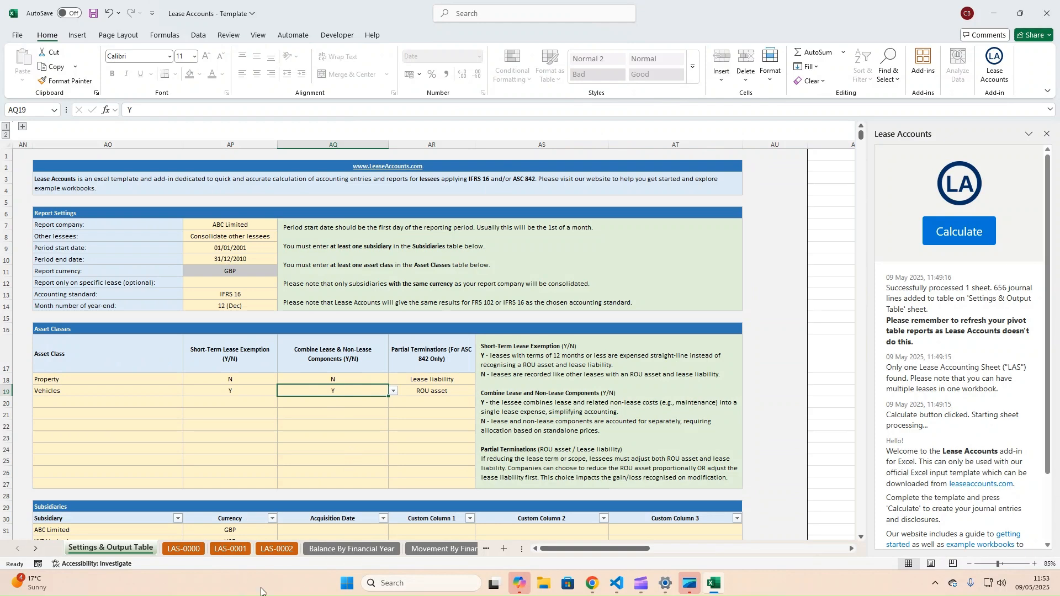
pyautogui.click(277, 549)
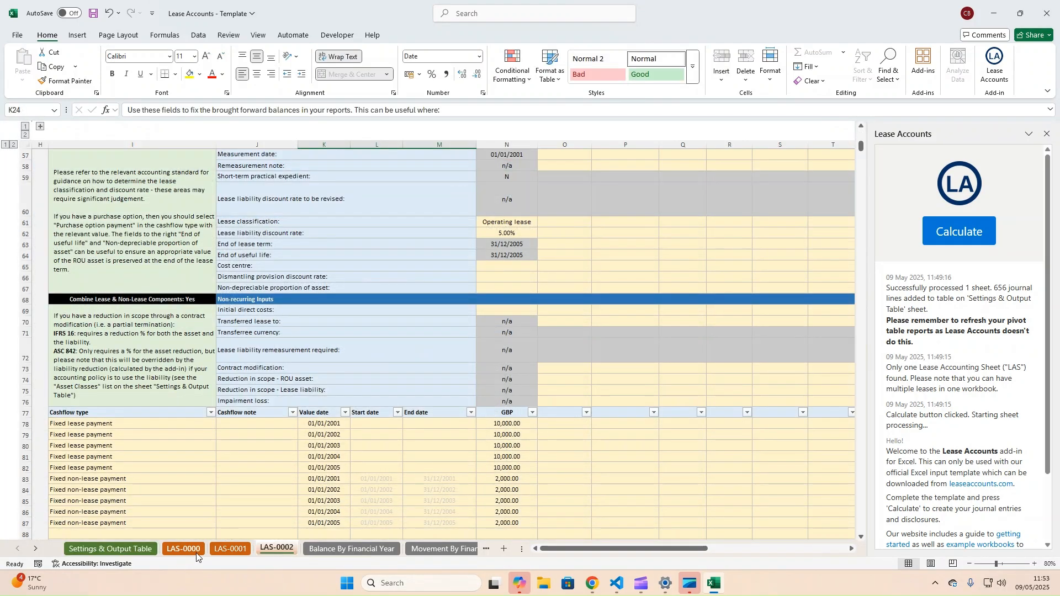
# On the Settings & Output Table sheet, limit the report to the specific lease LAS-0002
pyautogui.click(127, 549)
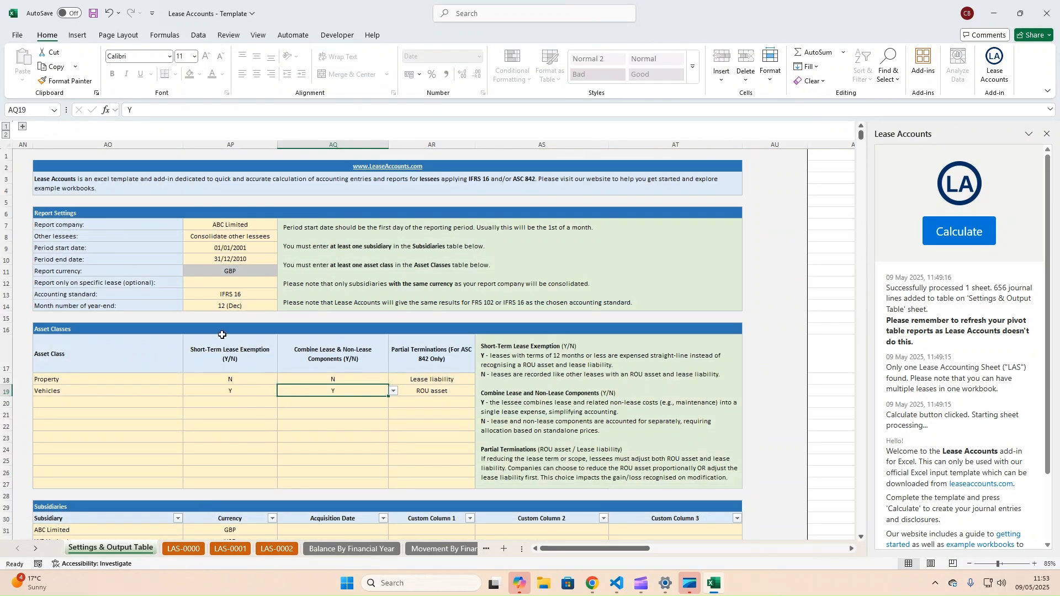
pyautogui.click(239, 283)
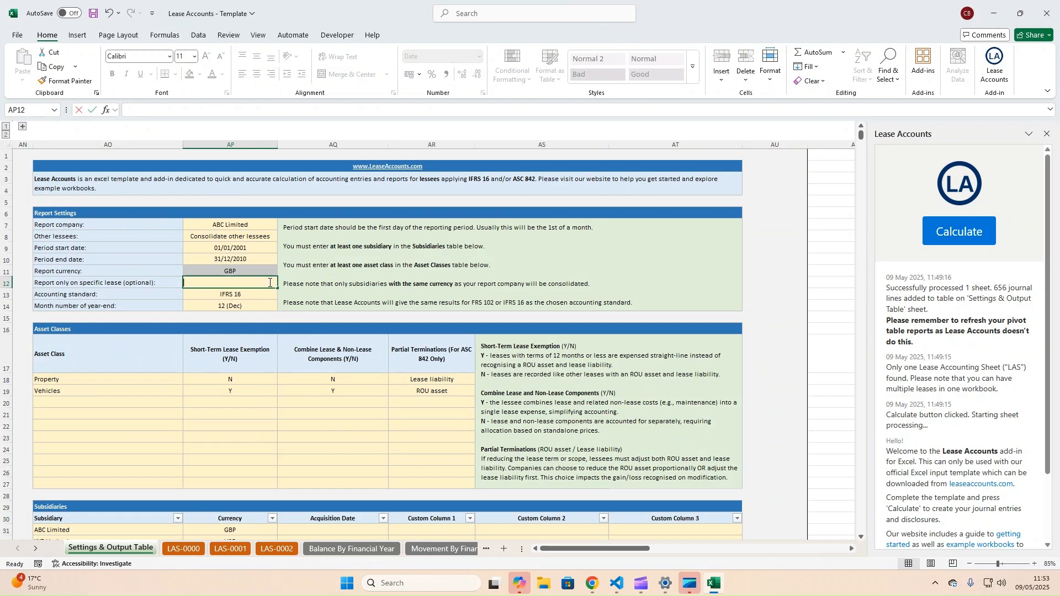
pyautogui.write('LAS-0002')
pyautogui.press('Return')
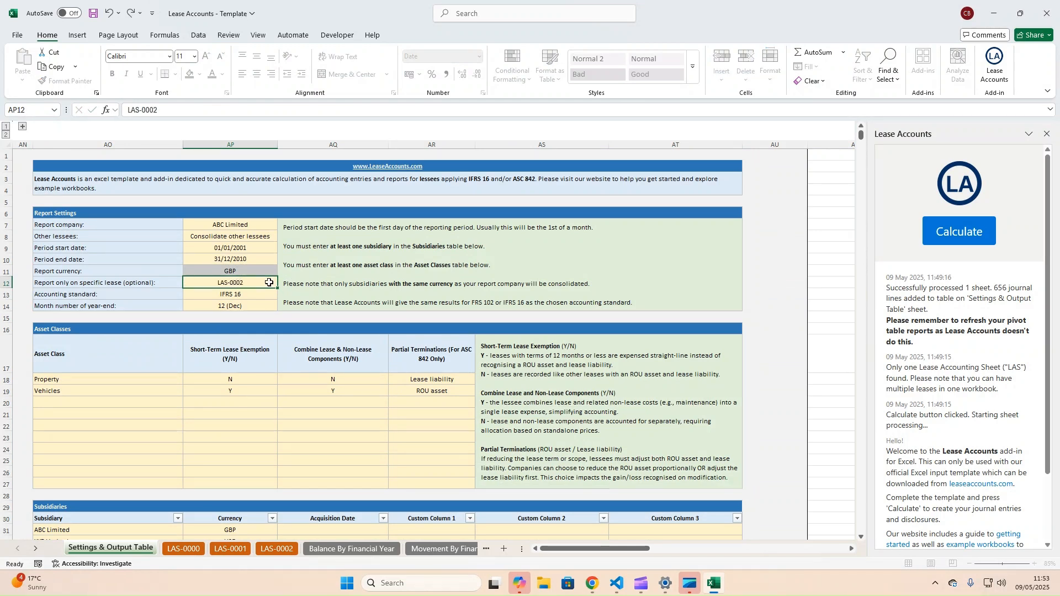
pyautogui.click(444, 214)
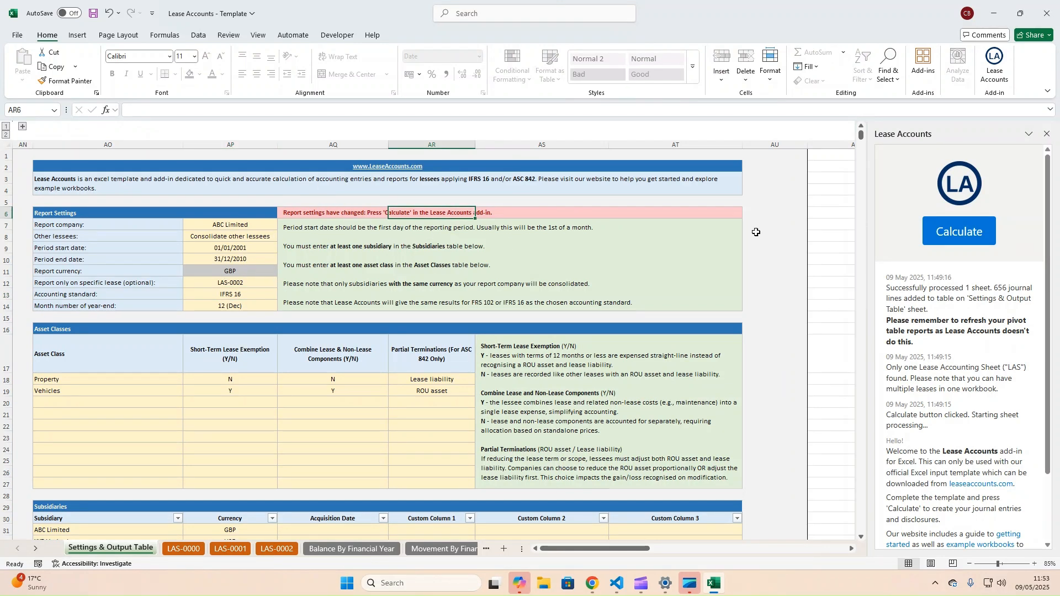
# Recalculate the lease journals and refresh the Balance By Financial Year pivot table
pyautogui.click(963, 233)
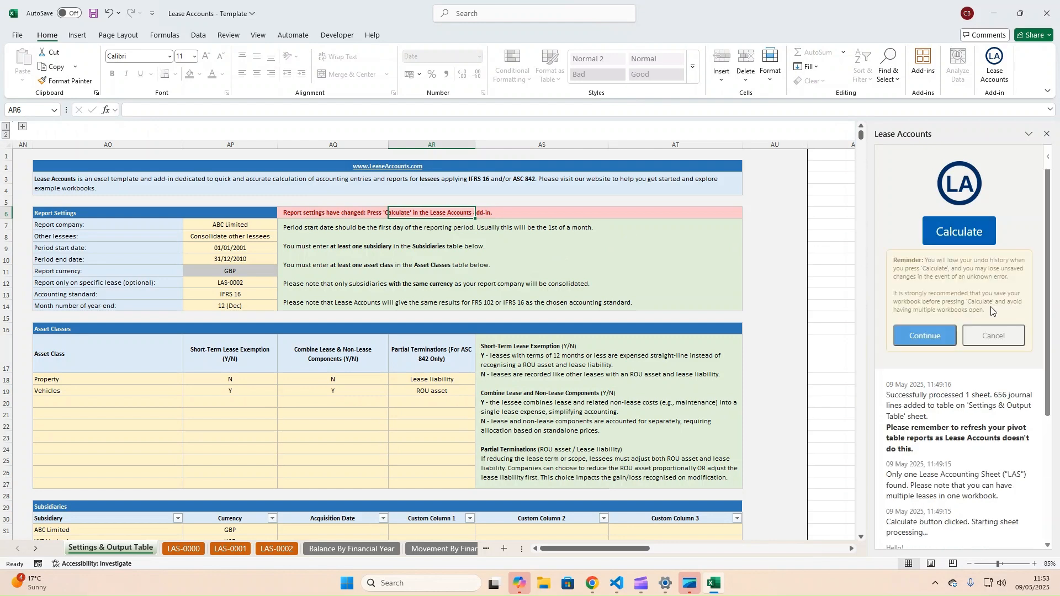
pyautogui.click(925, 336)
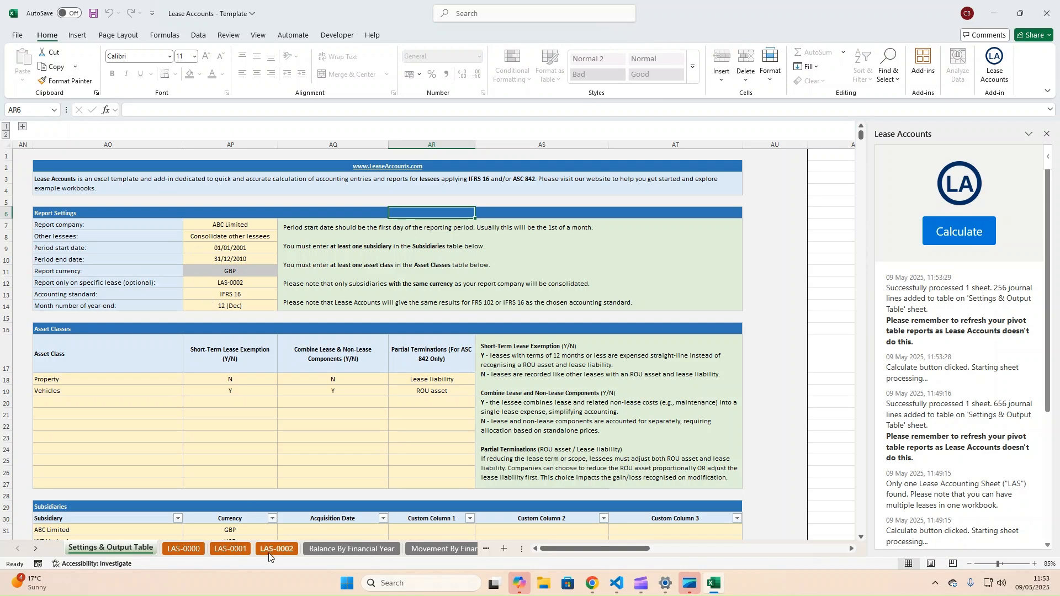
pyautogui.click(354, 550)
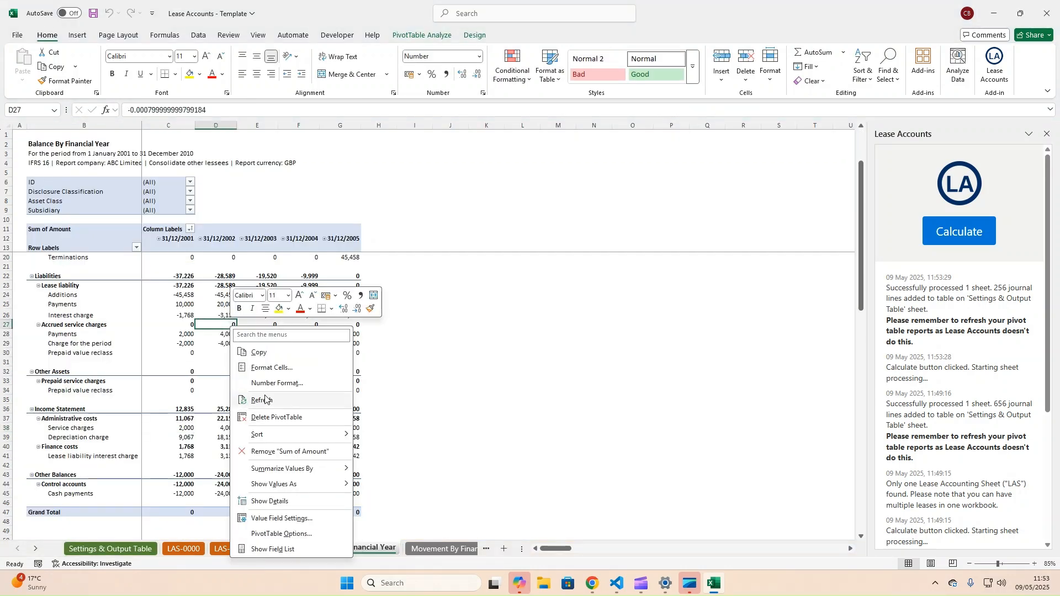
pyautogui.click(269, 402)
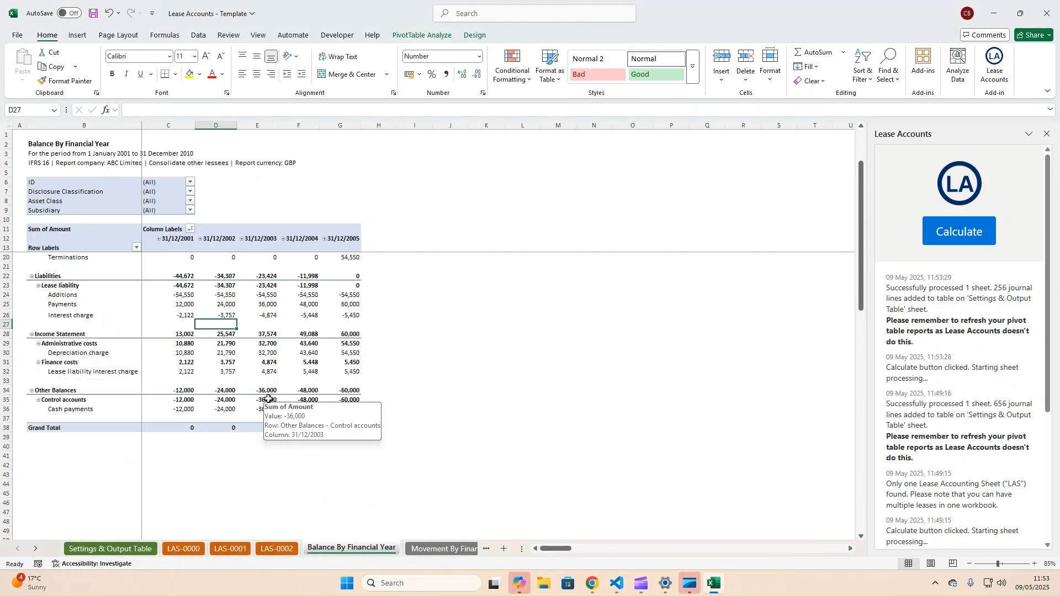
# Check the ROU asset additions and inspect the available leases in the balance report's ID filter without applying a filter
pyautogui.click(187, 278)
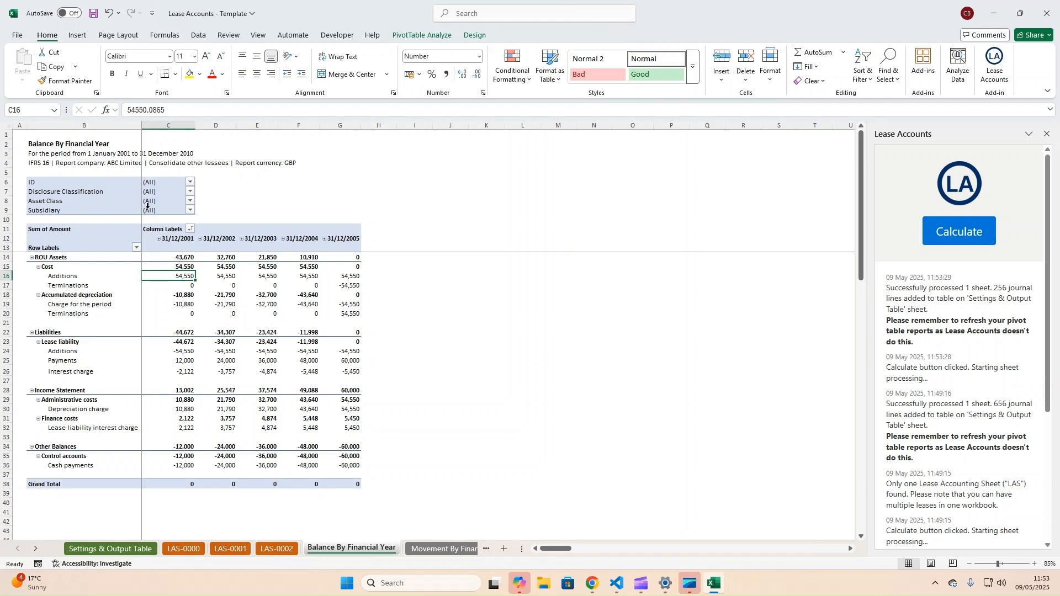
pyautogui.click(190, 191)
pyautogui.click(214, 186)
pyautogui.click(197, 181)
pyautogui.click(191, 182)
pyautogui.click(91, 219)
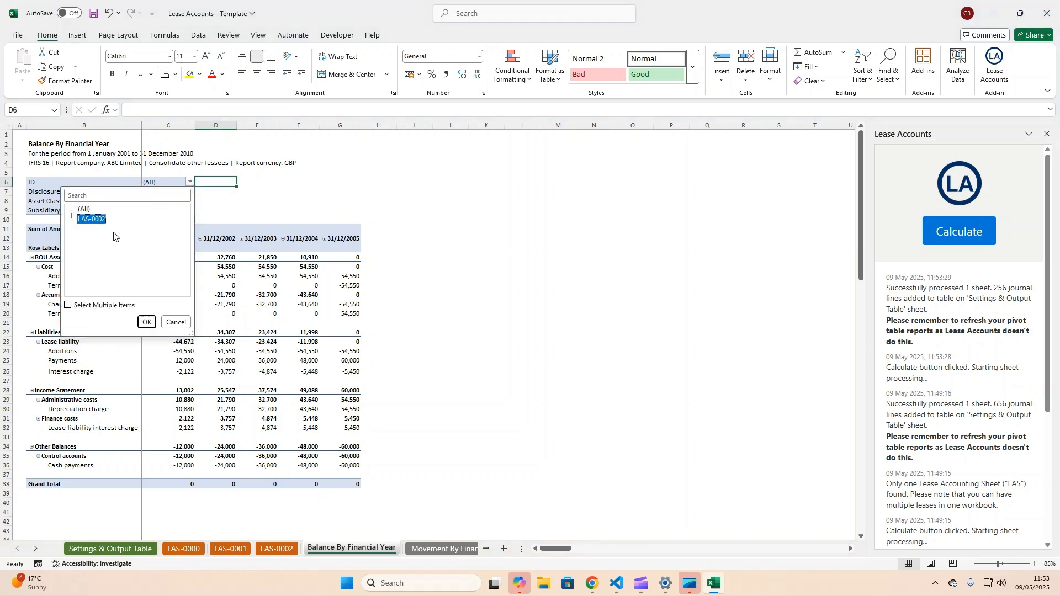
pyautogui.click(176, 323)
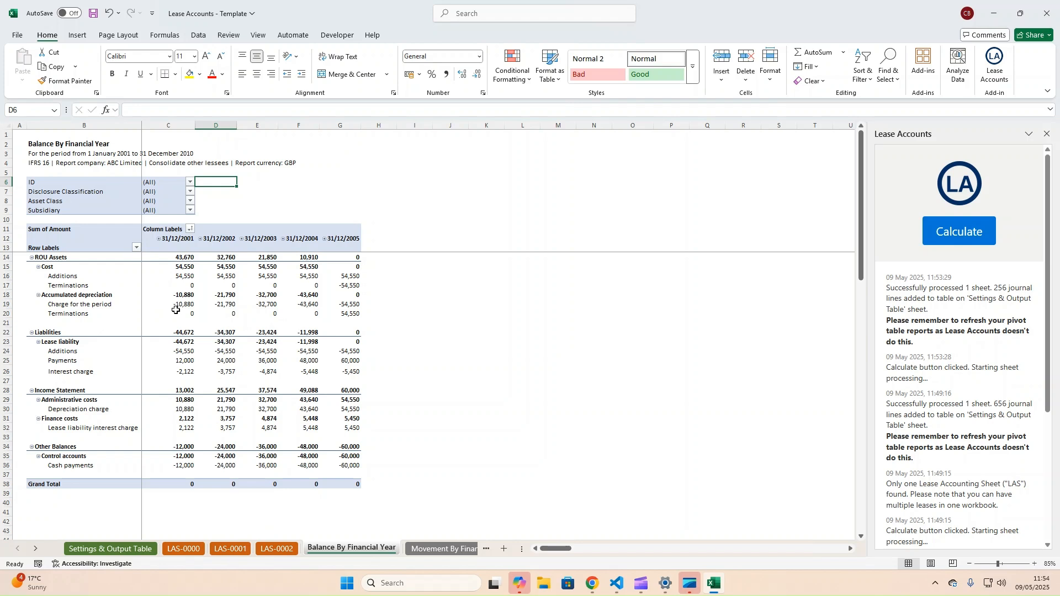
# Review the cash payments on the Balance By Financial Year and Movement By Financial Year sheets
pyautogui.moveTo(180, 312)
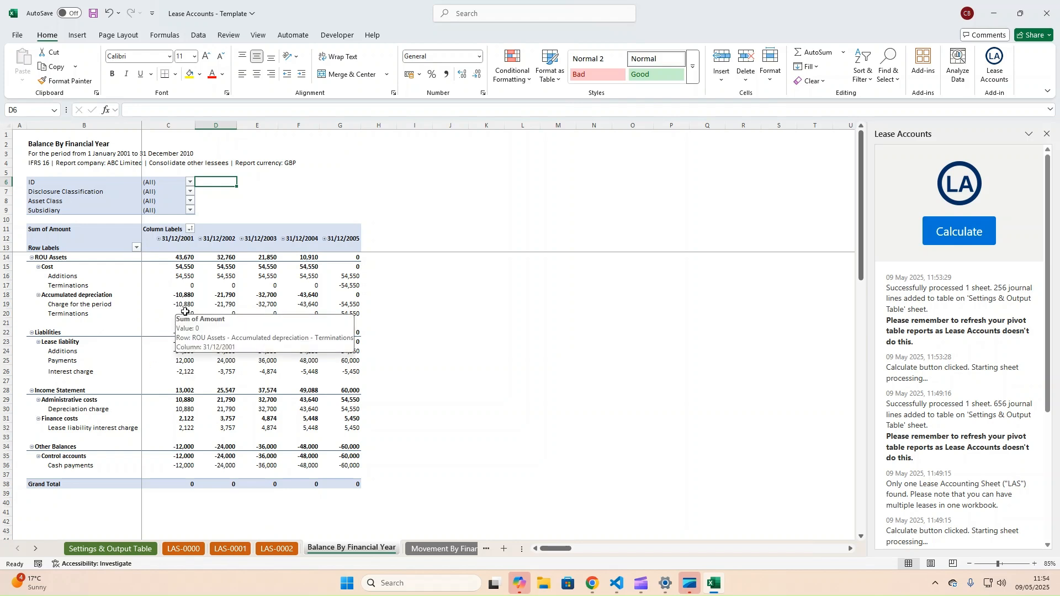
pyautogui.moveTo(218, 282)
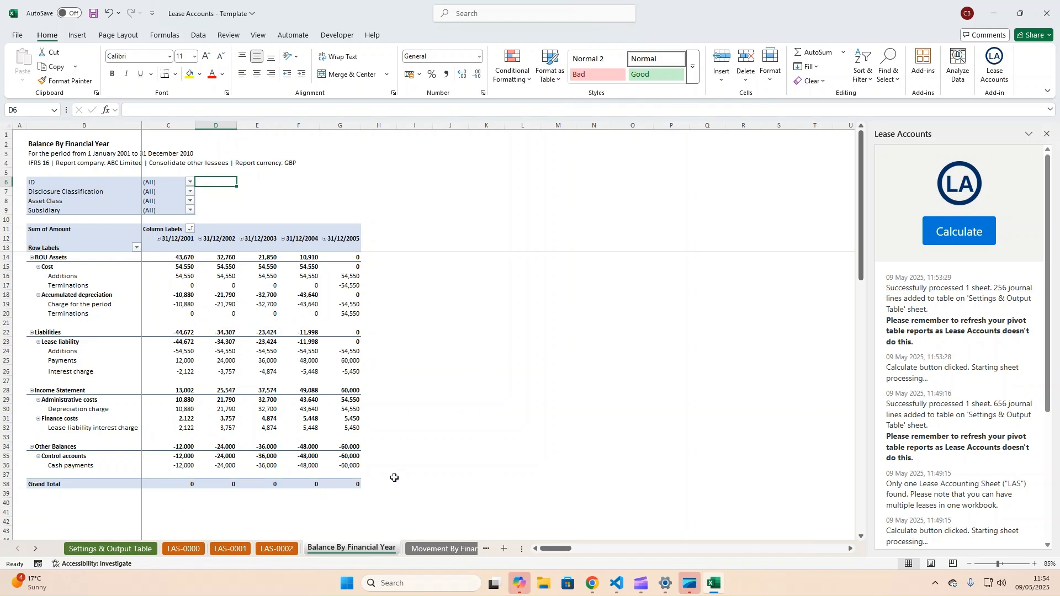
pyautogui.click(347, 467)
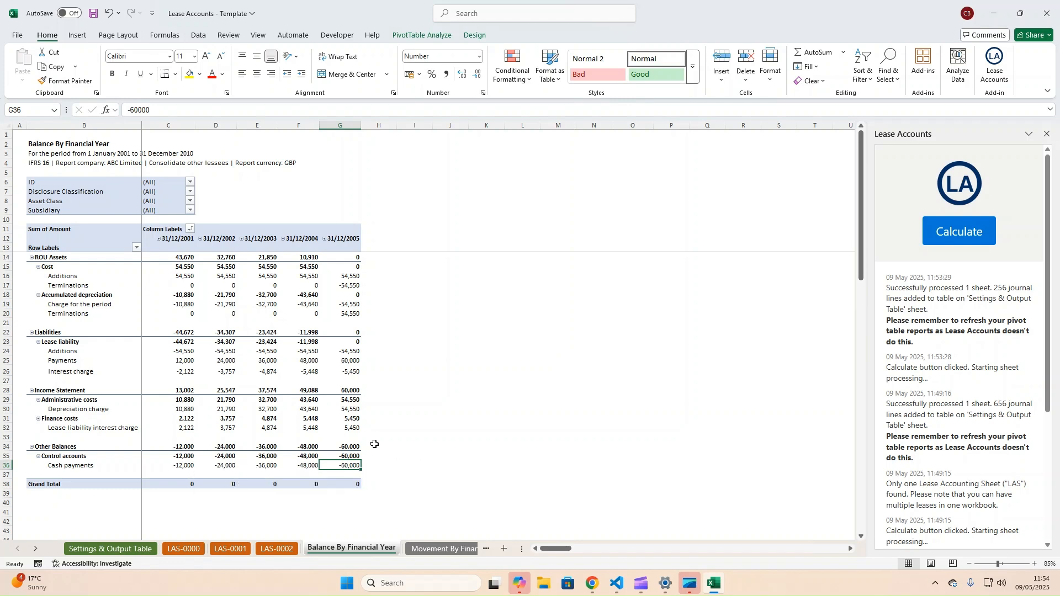
pyautogui.hotkey('ctrl', 'pagedown')
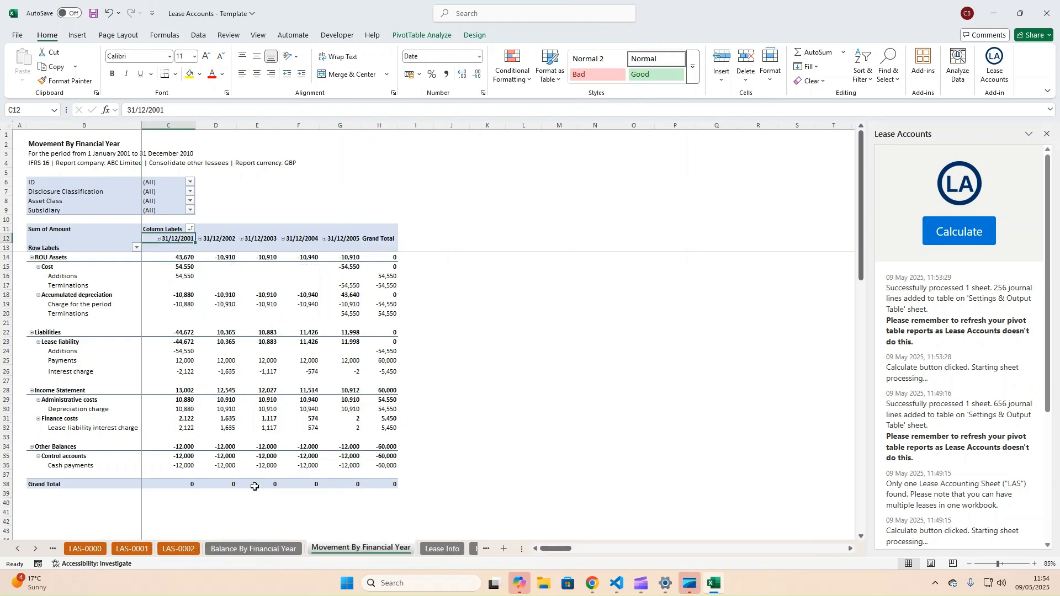
pyautogui.click(314, 464)
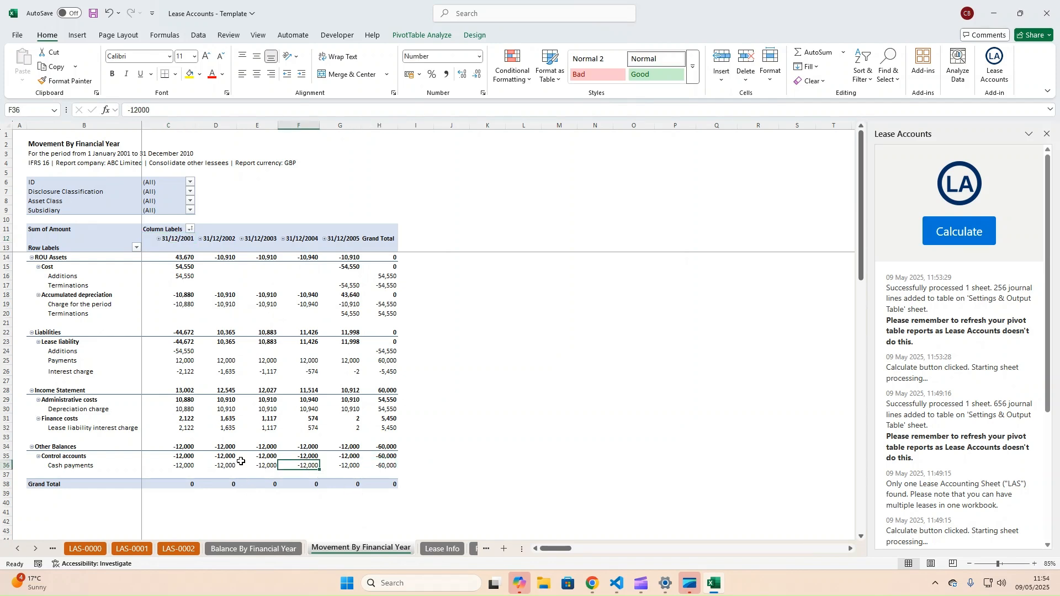
# Examine the depreciation, interest, lease liability and ROU asset amounts on the Balance By Financial Year sheet
pyautogui.click(265, 548)
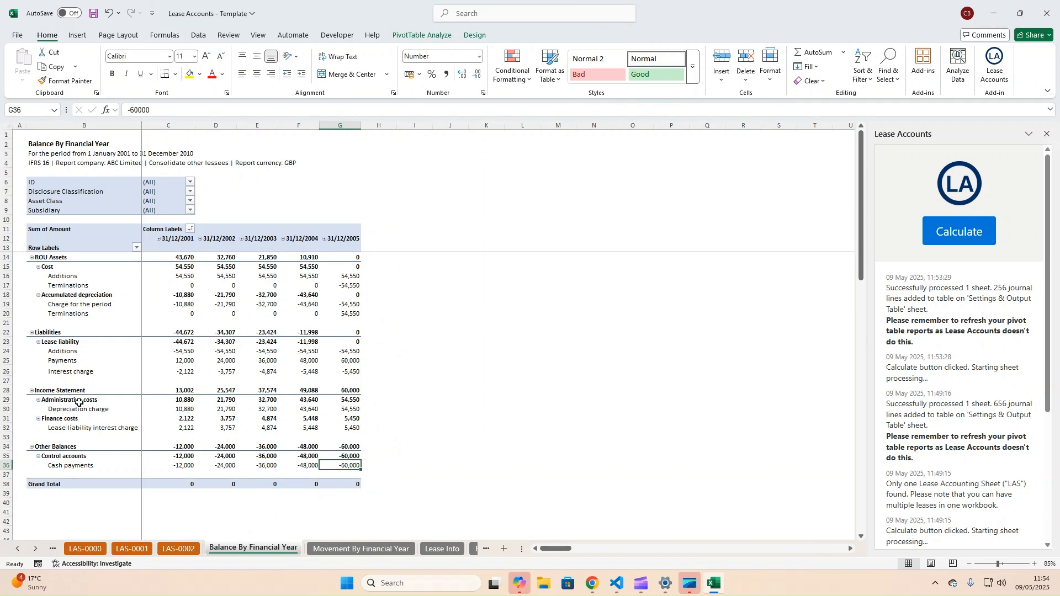
pyautogui.moveTo(175, 411); pyautogui.dragTo(312, 409)
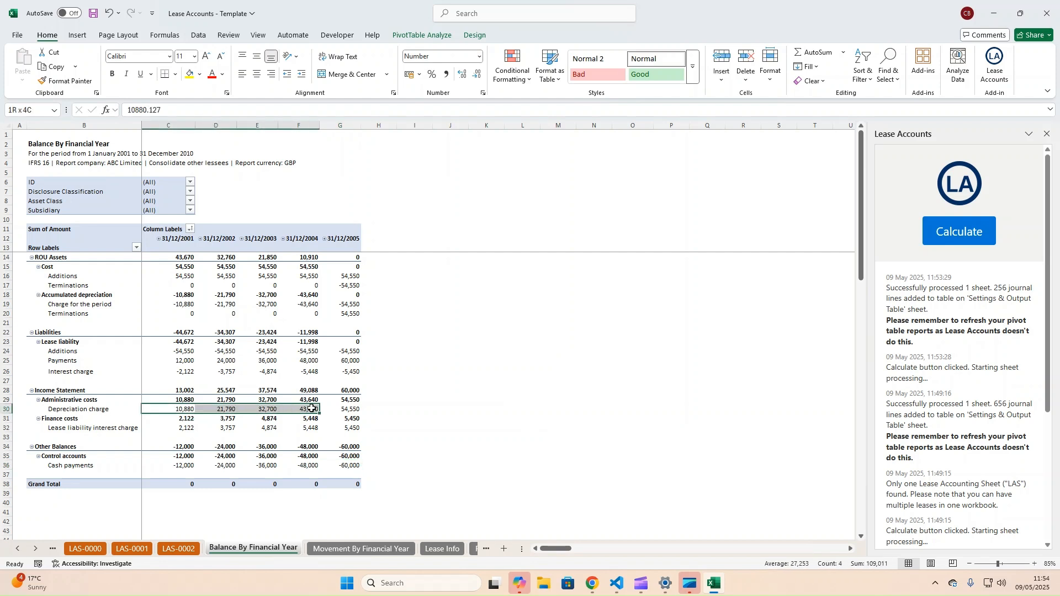
pyautogui.click(183, 431)
pyautogui.moveTo(183, 430); pyautogui.dragTo(254, 427)
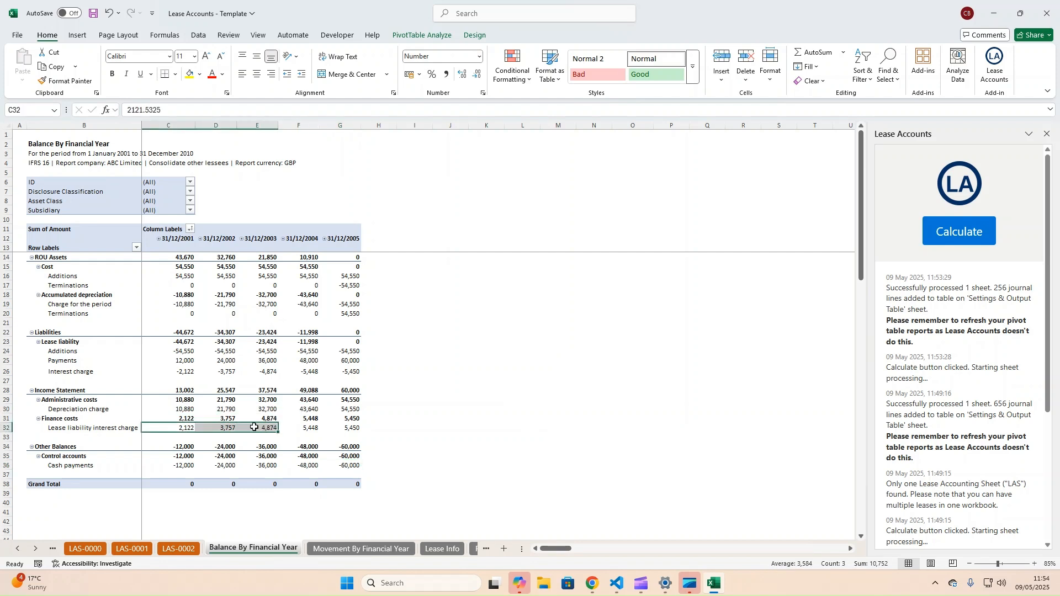
pyautogui.click(177, 412)
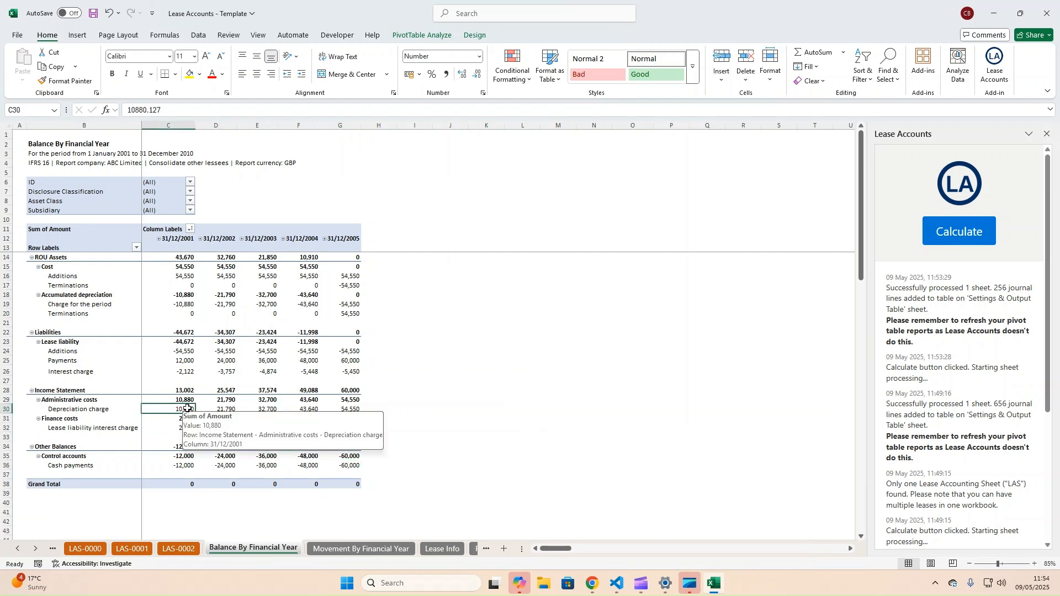
pyautogui.click(188, 333)
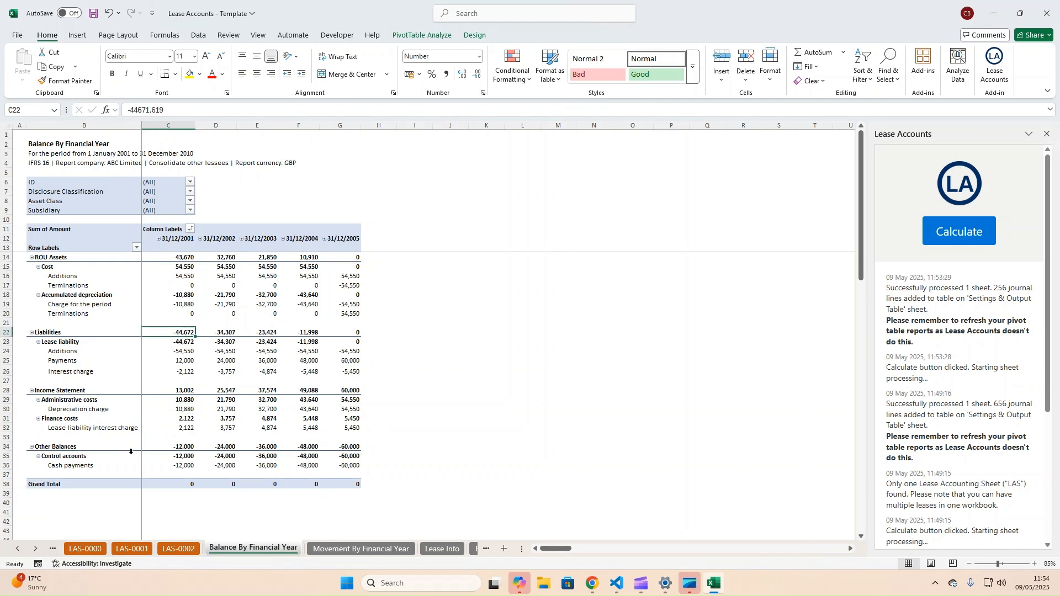
pyautogui.click(191, 258)
pyautogui.click(189, 277)
pyautogui.click(183, 353)
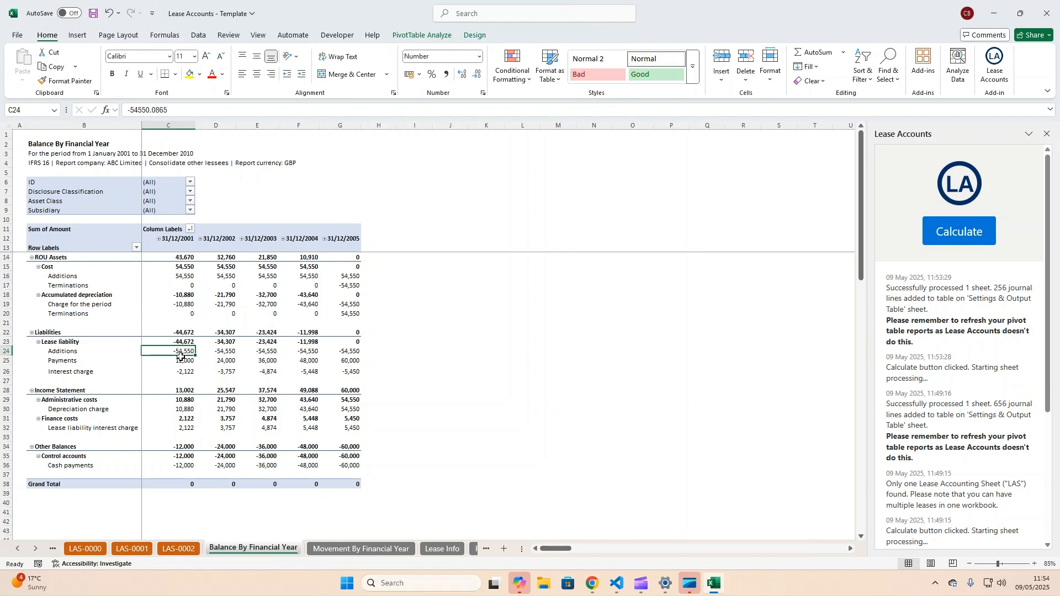
pyautogui.click(186, 276)
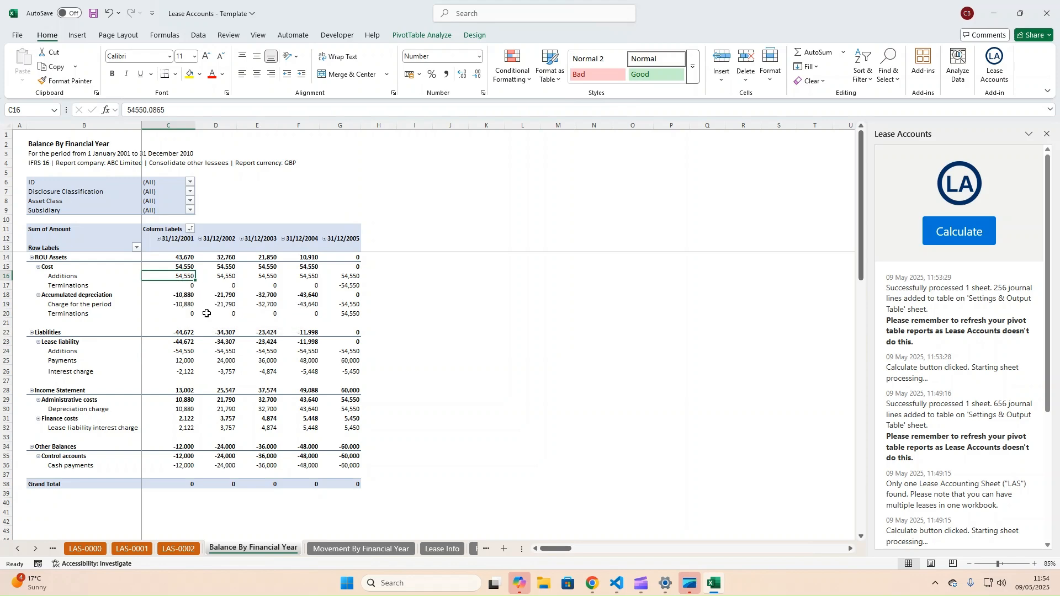
# Return to the Settings & Output Table sheet and clear the specific-lease restriction from the report settings
pyautogui.click(17, 550)
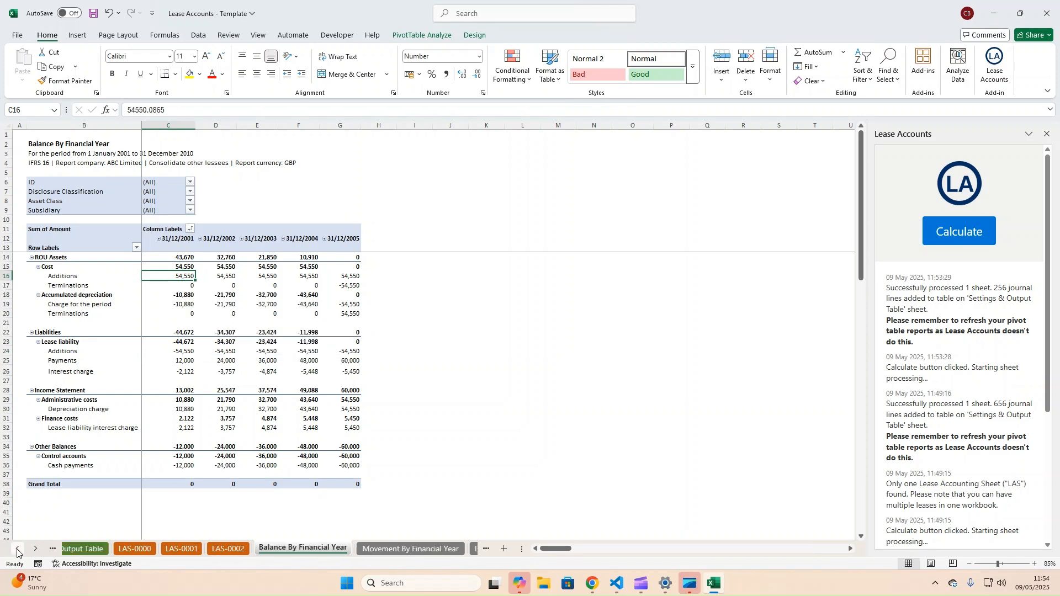
pyautogui.click(18, 550)
pyautogui.click(110, 549)
pyautogui.click(235, 258)
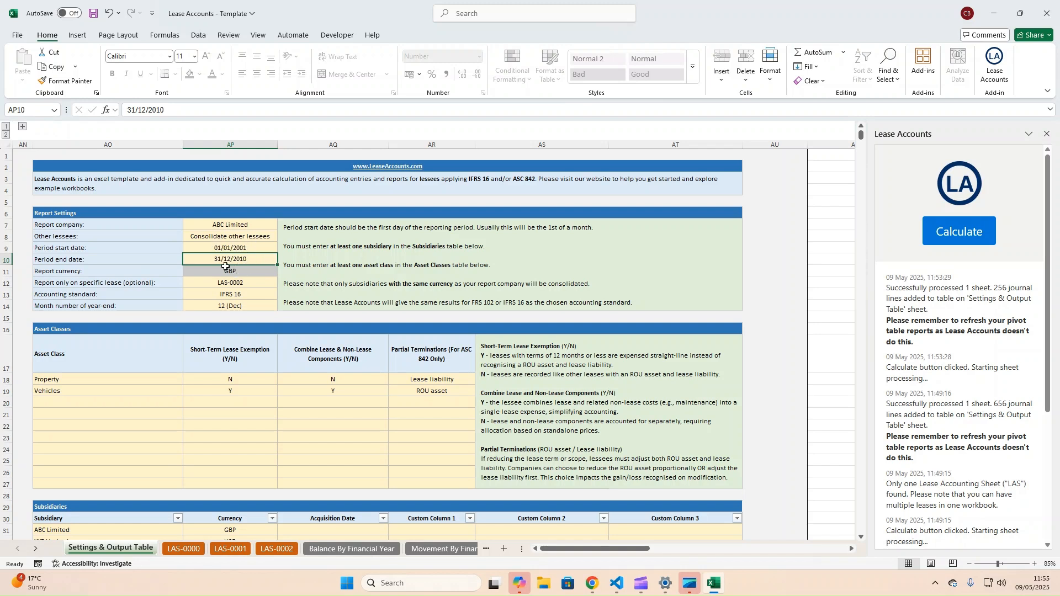
pyautogui.click(238, 286)
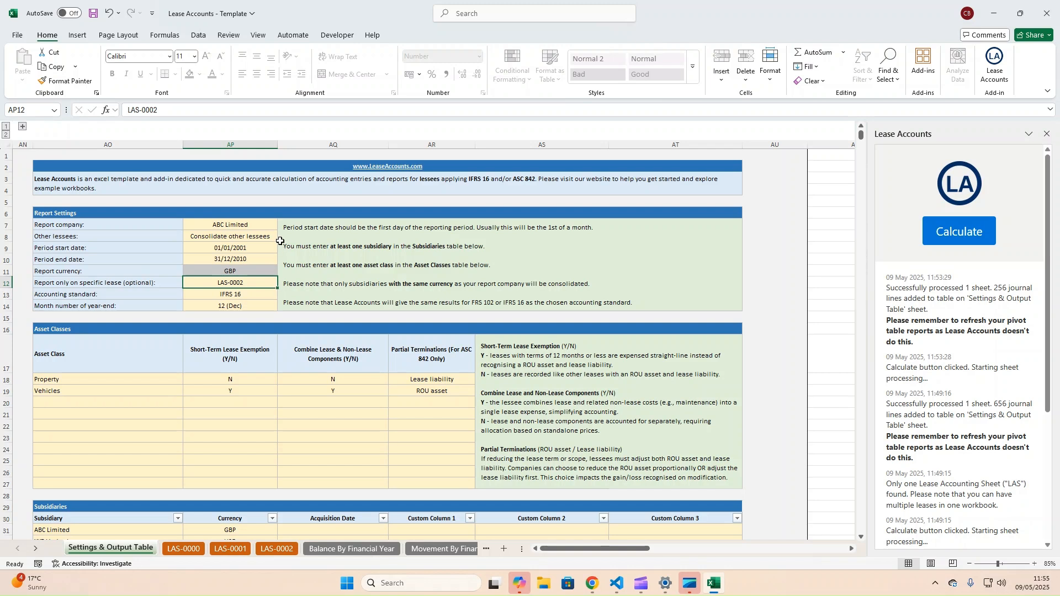
pyautogui.press('Delete')
pyautogui.click(250, 250)
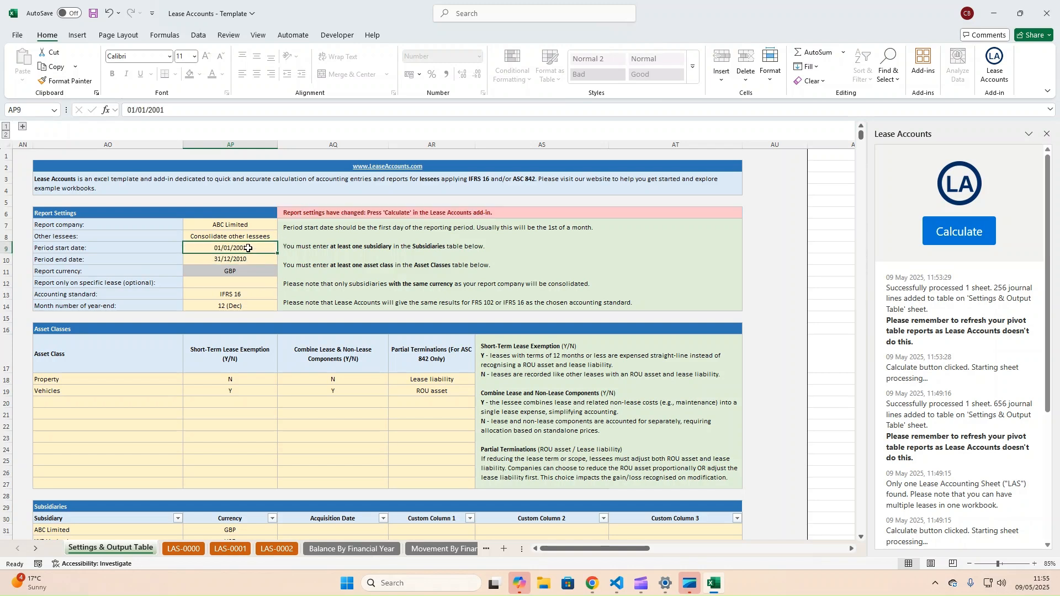
pyautogui.press('Delete')
pyautogui.click(255, 258)
pyautogui.press('Delete')
pyautogui.click(261, 249)
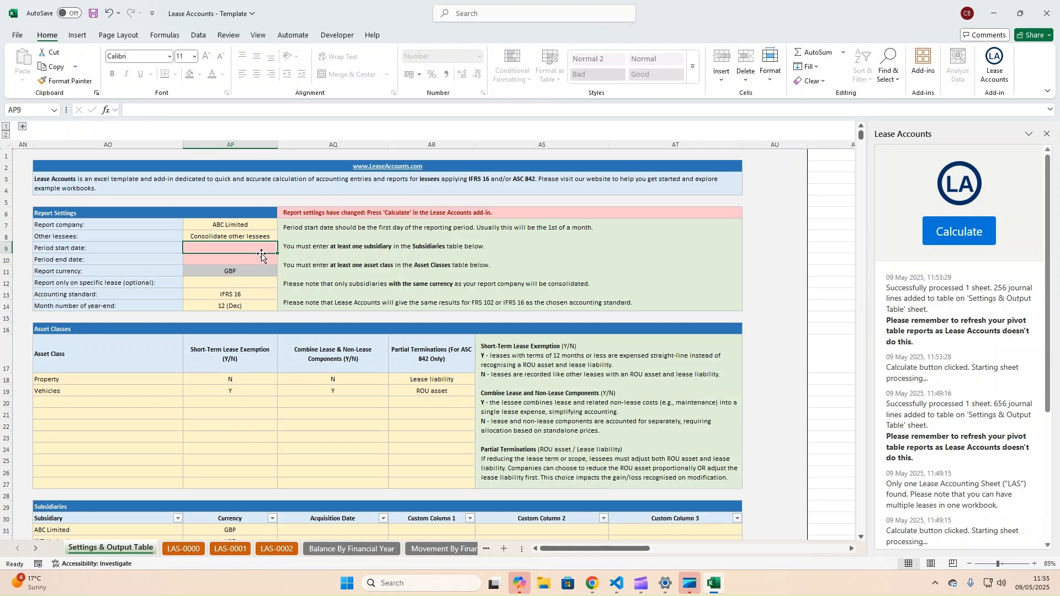
pyautogui.hotkey('ctrl', 'z')
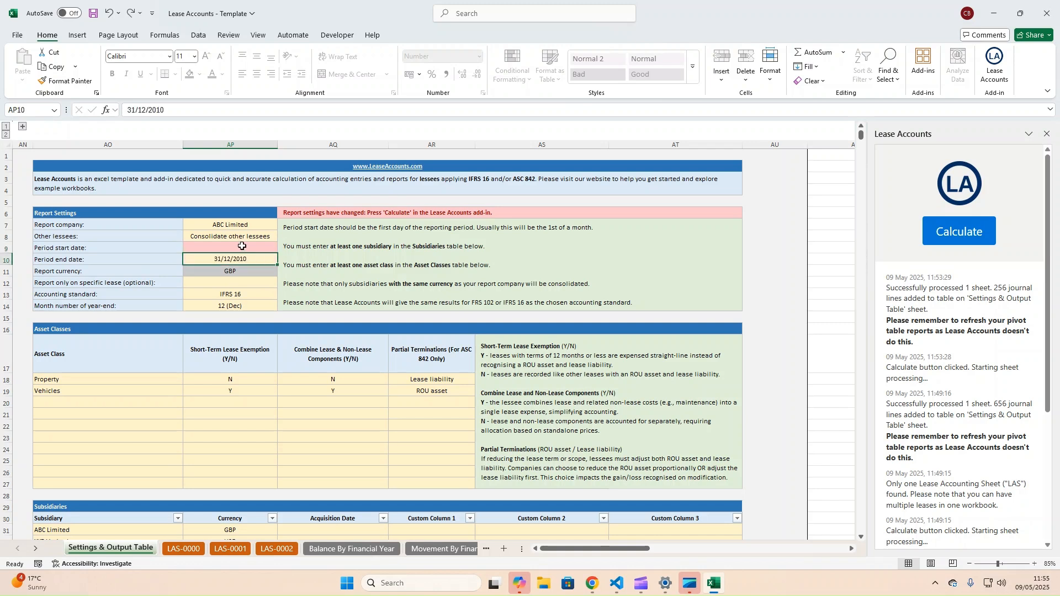
# Set the report period start date to 01/01/2005 and the end date to 31/12/2005
pyautogui.click(240, 251)
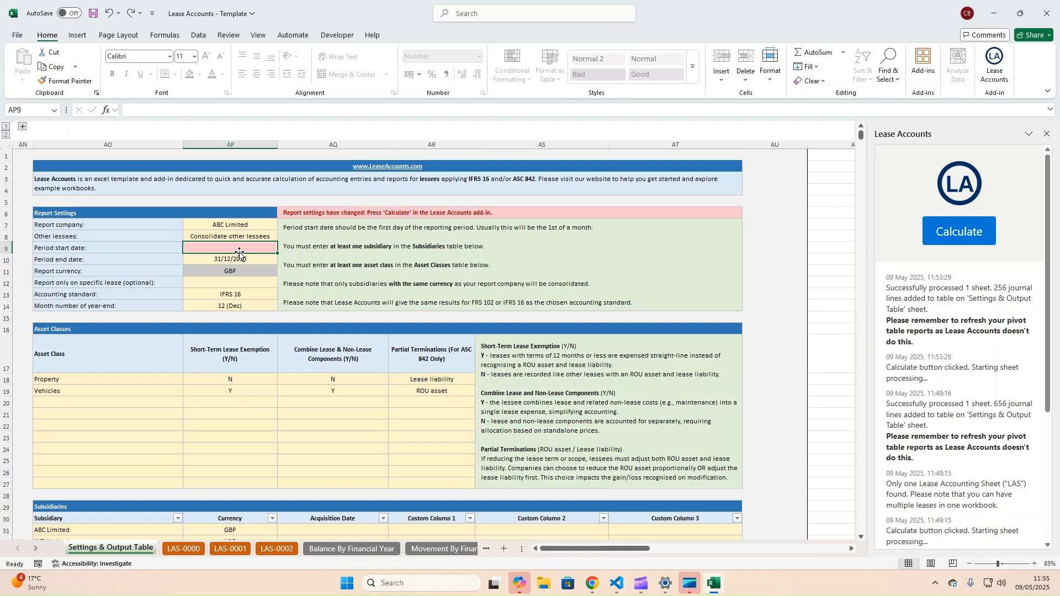
pyautogui.write('1/1/2')
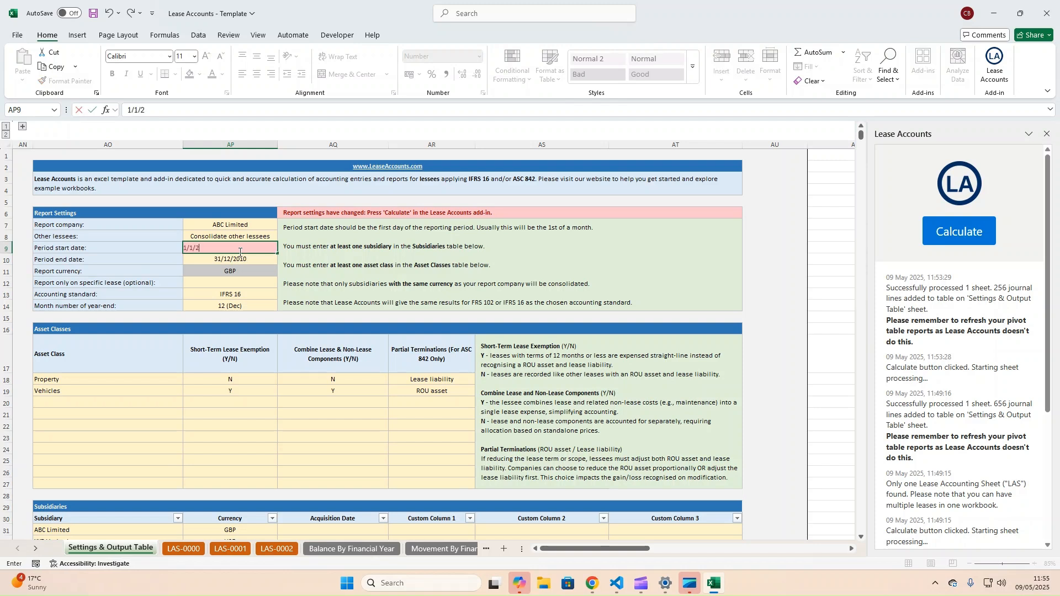
pyautogui.write('/01/2005')
pyautogui.press('Return')
pyautogui.write('31')
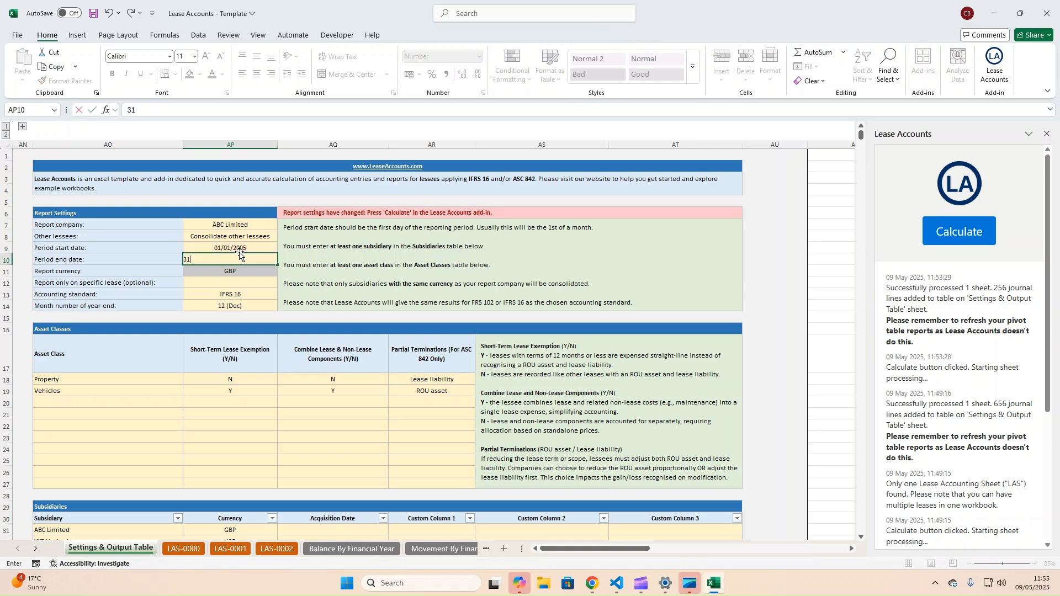
pyautogui.write('/12/2005')
pyautogui.press('Return')
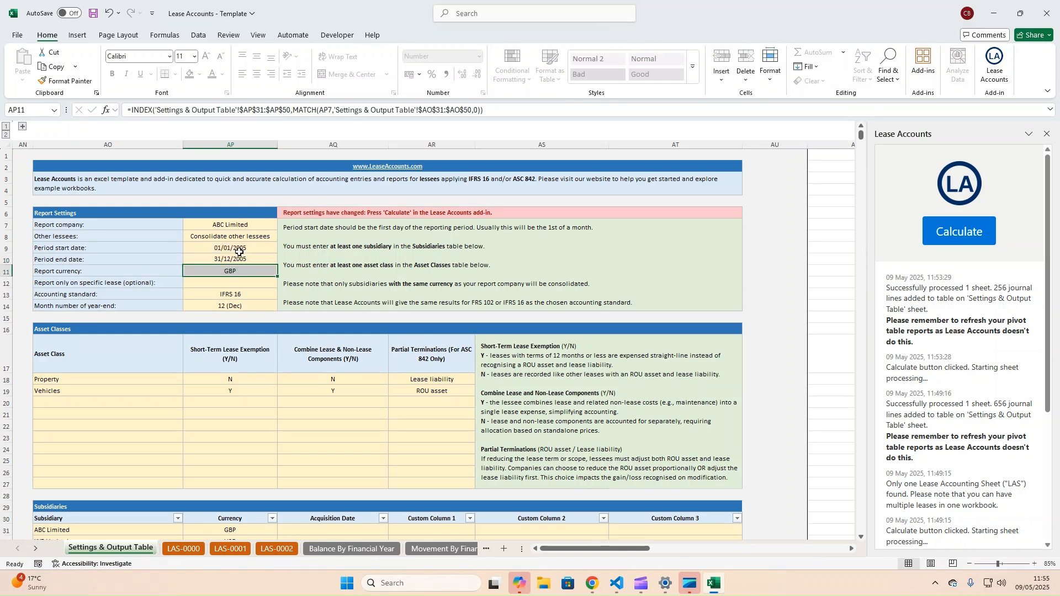
# Recalculate the leases with the changed report settings and refresh the pivot table on the Financial Statement Extracts sheet
pyautogui.click(960, 232)
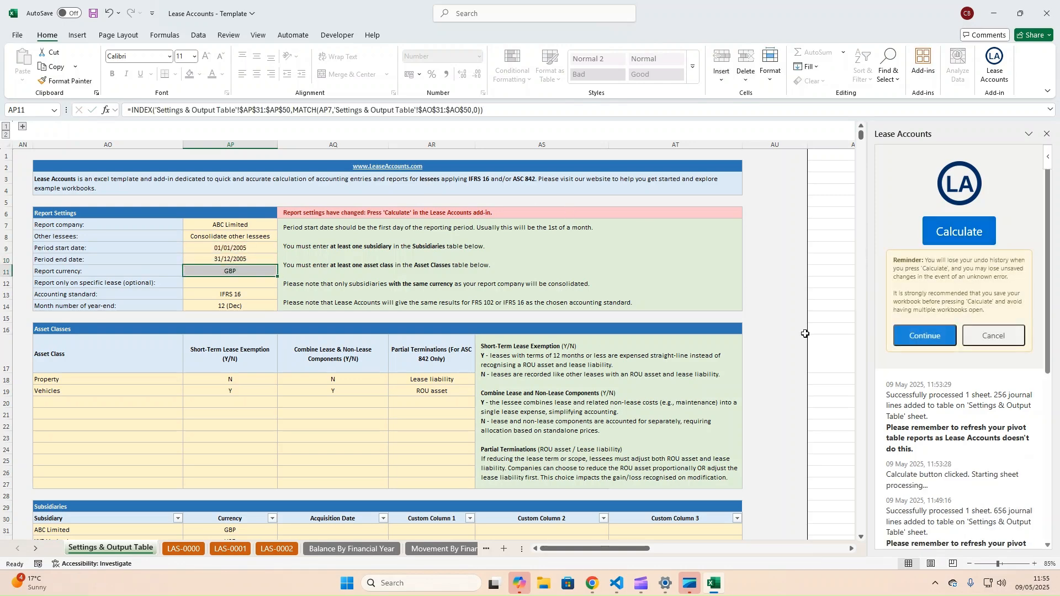
pyautogui.click(925, 335)
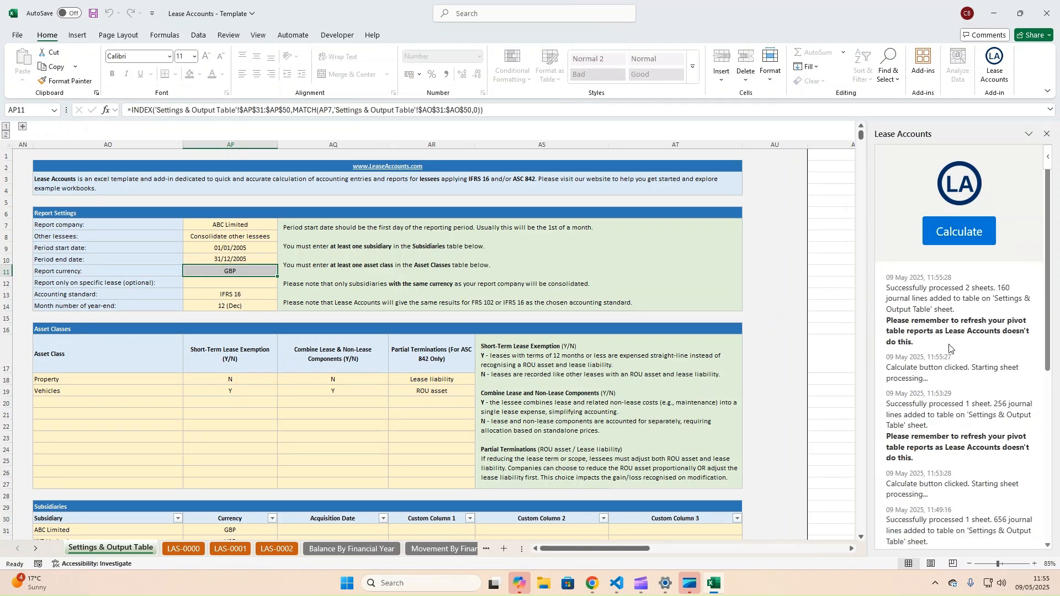
pyautogui.click(333, 549)
pyautogui.scroll(-5, 152, 551)
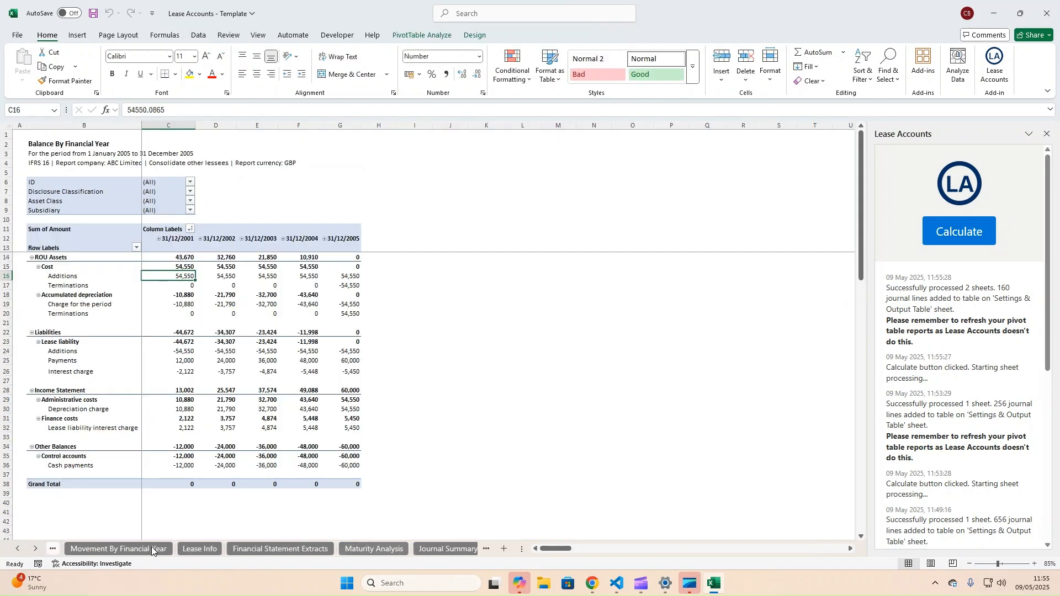
pyautogui.click(276, 555)
pyautogui.rightClick(185, 285)
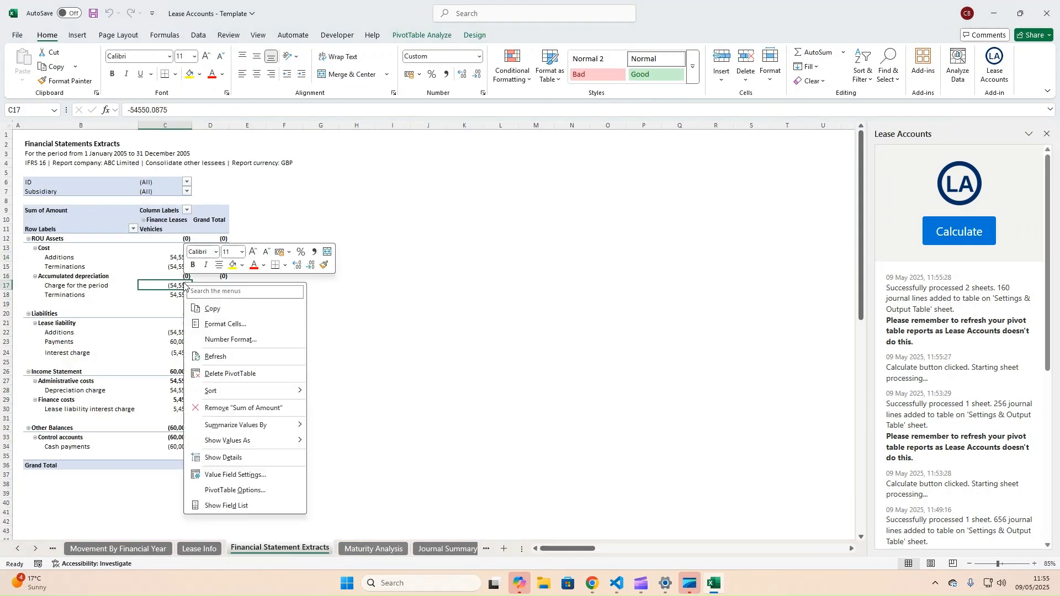
pyautogui.click(217, 356)
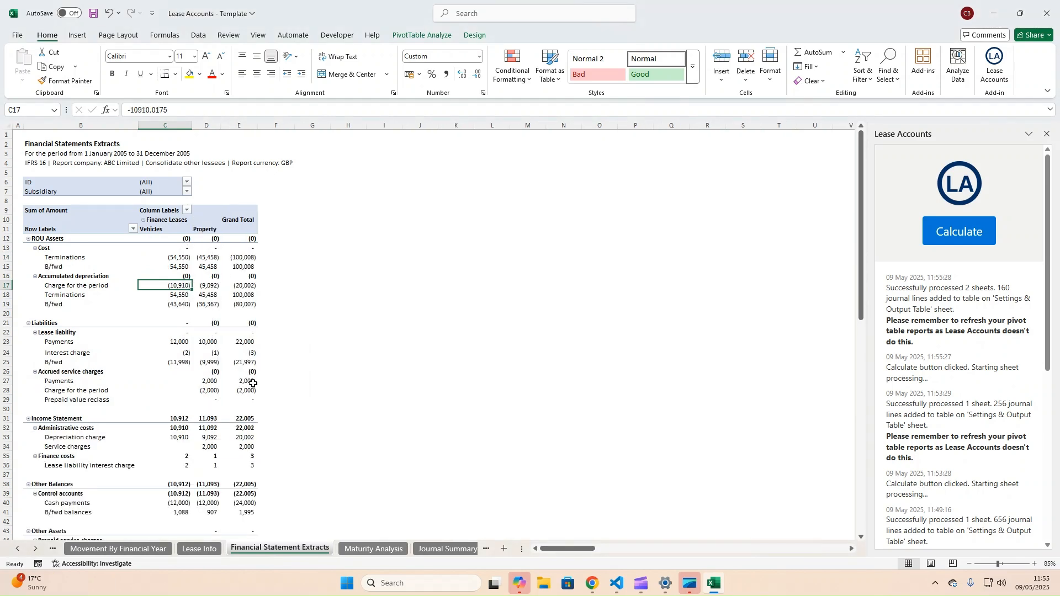
# Reorder the ROU asset rows so B/fwd comes first under both Cost and Accumulated depreciation
pyautogui.click(66, 268)
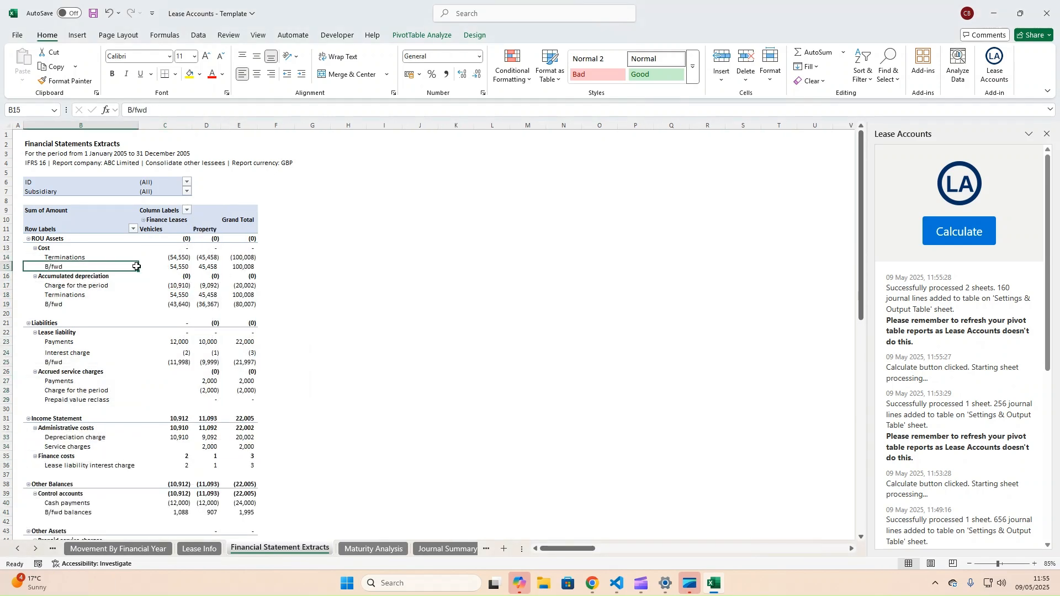
pyautogui.moveTo(139, 268); pyautogui.dragTo(142, 255)
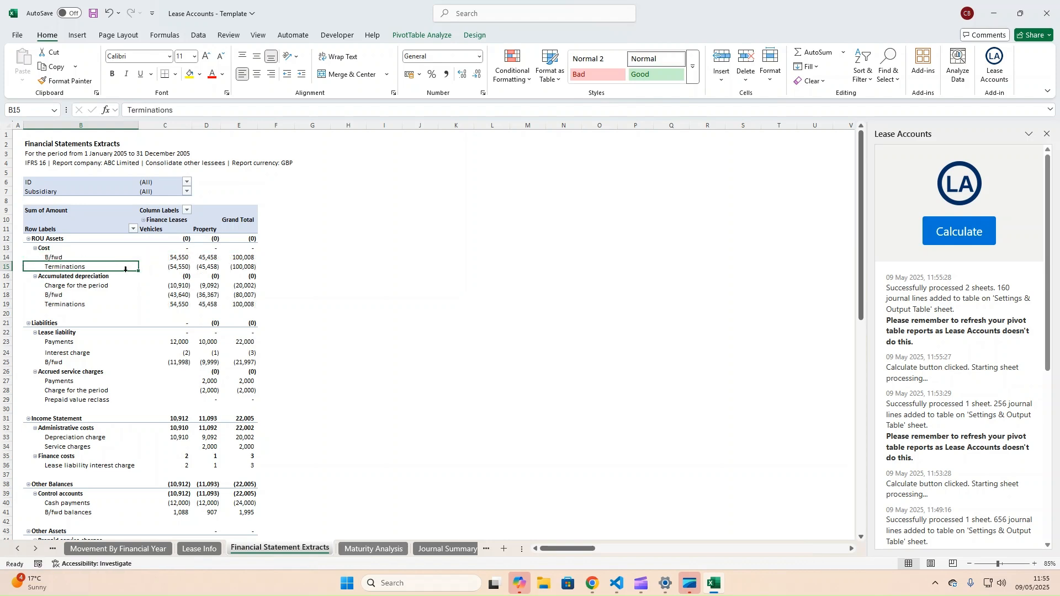
pyautogui.click(179, 269)
pyautogui.click(71, 295)
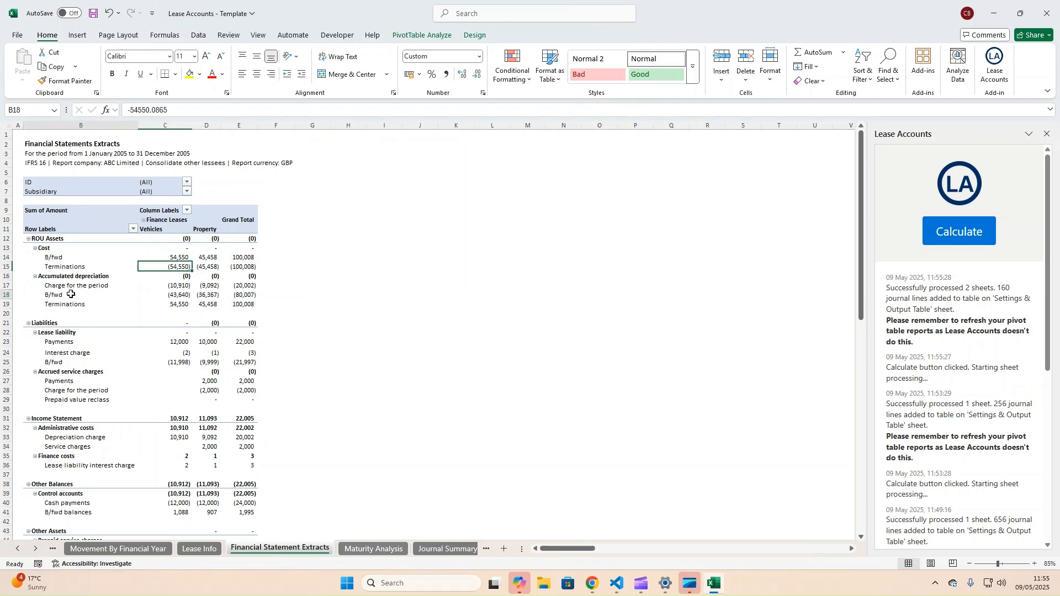
pyautogui.moveTo(139, 298); pyautogui.dragTo(140, 286)
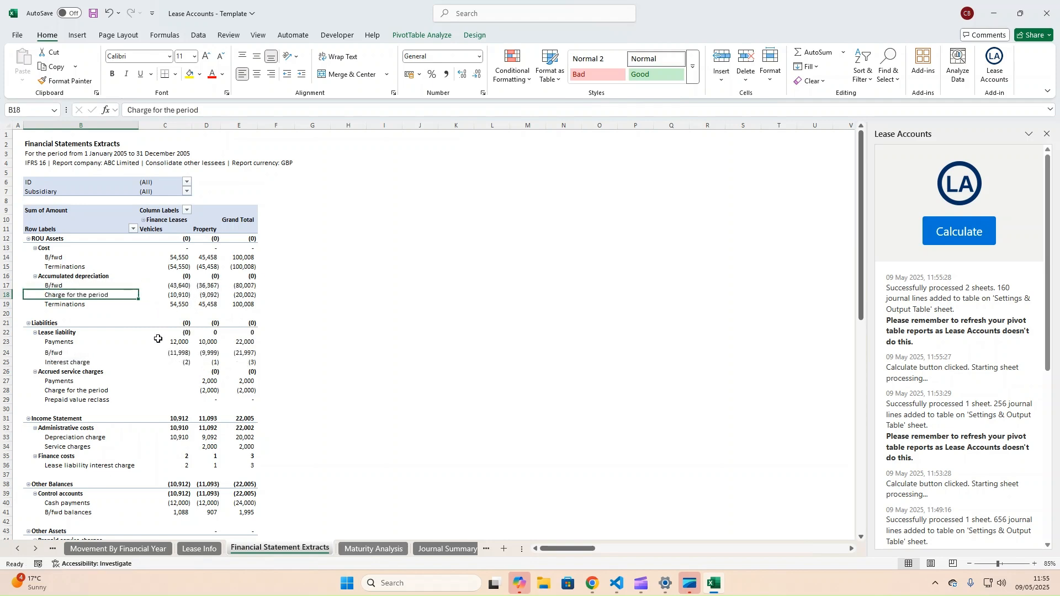
# Move the B/fwd row above Payments within the Lease liability group
pyautogui.click(176, 358)
pyautogui.click(57, 352)
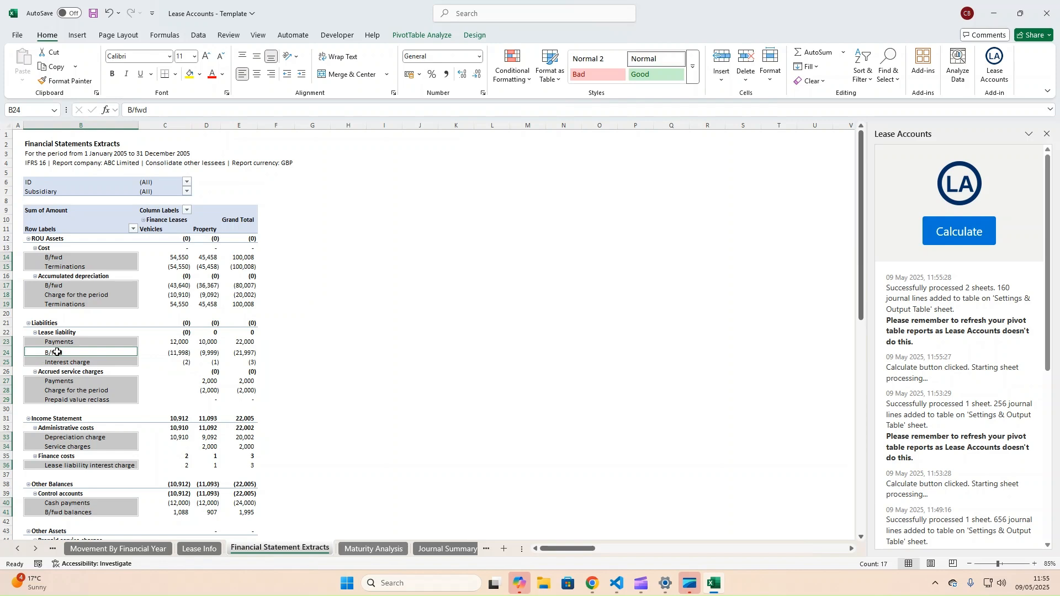
pyautogui.click(65, 353)
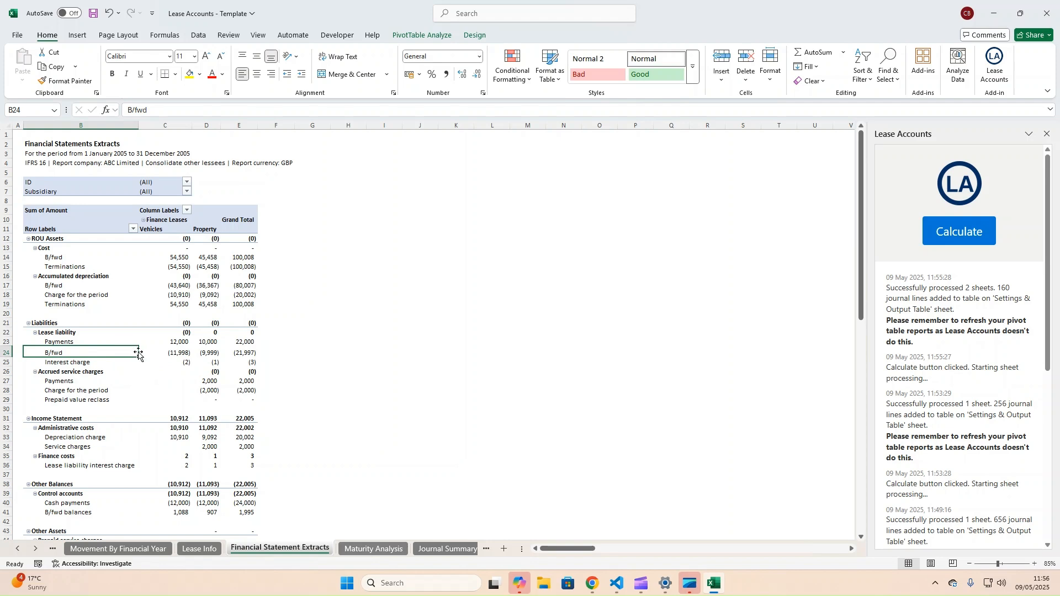
pyautogui.moveTo(138, 354); pyautogui.dragTo(137, 340)
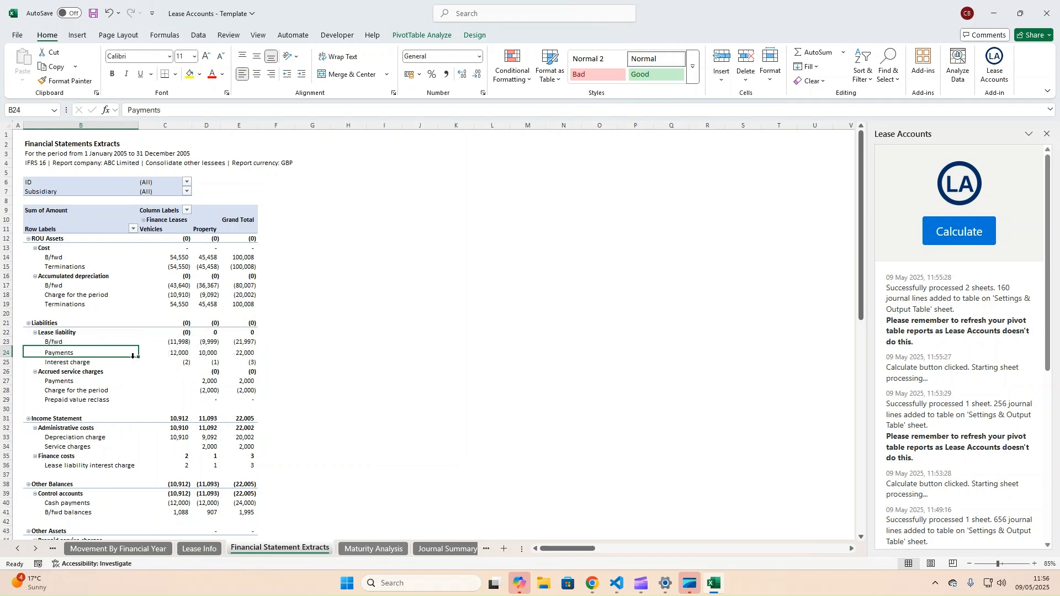
# Check the Vehicles lease liability's brought-forward, payments and interest charge amounts in the Financial Statement Extracts
pyautogui.click(124, 375)
pyautogui.click(132, 342)
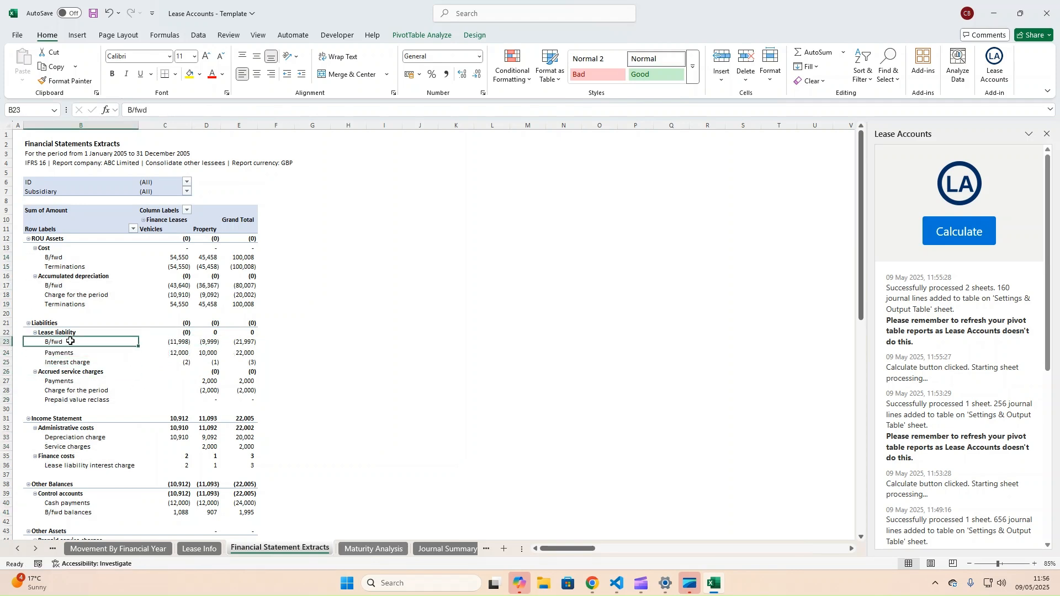
pyautogui.click(177, 352)
pyautogui.click(177, 345)
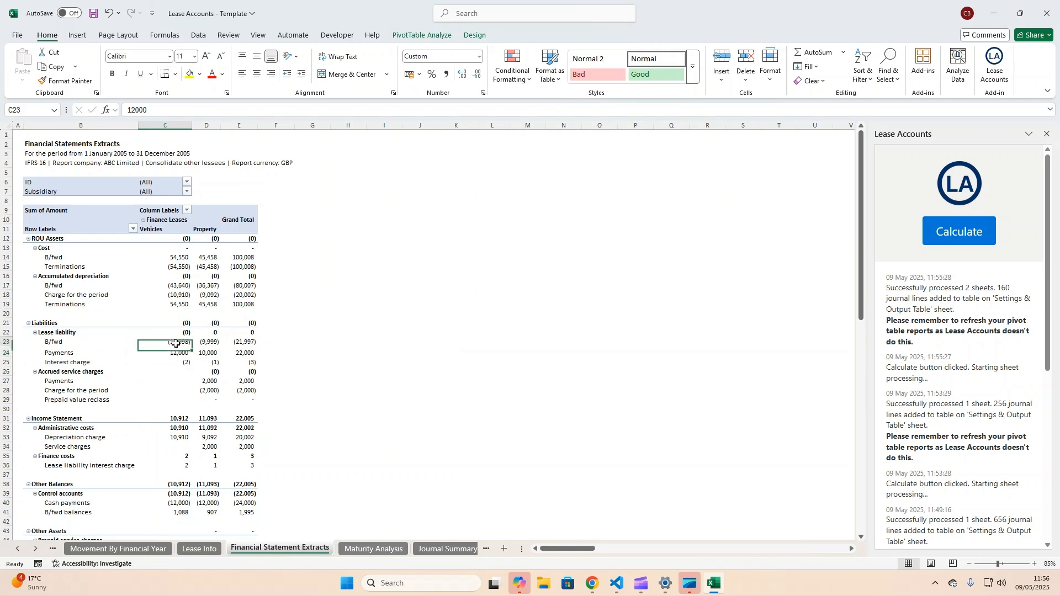
pyautogui.click(180, 368)
pyautogui.click(191, 362)
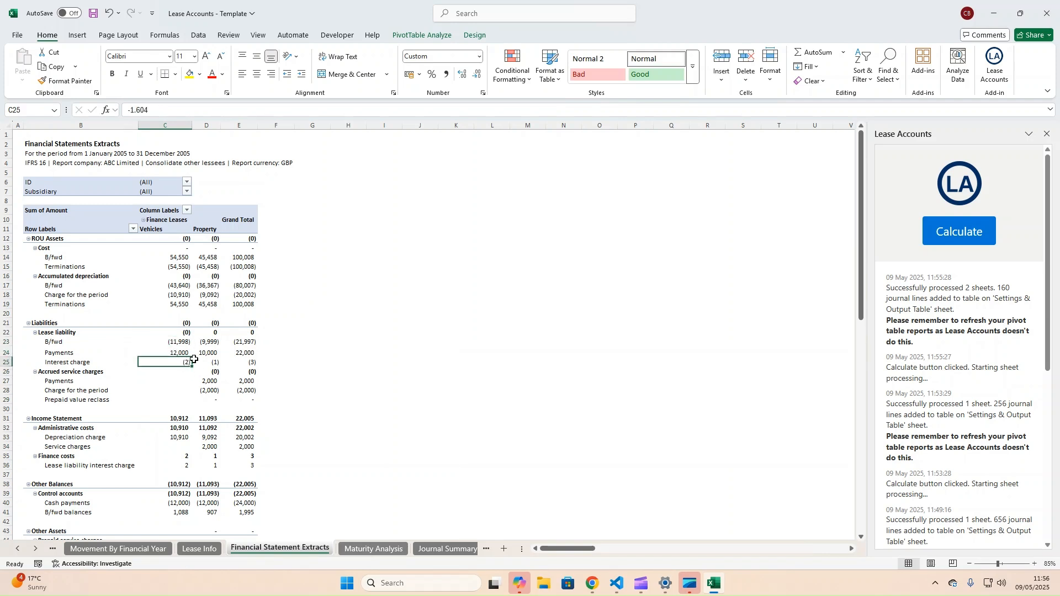
pyautogui.click(171, 352)
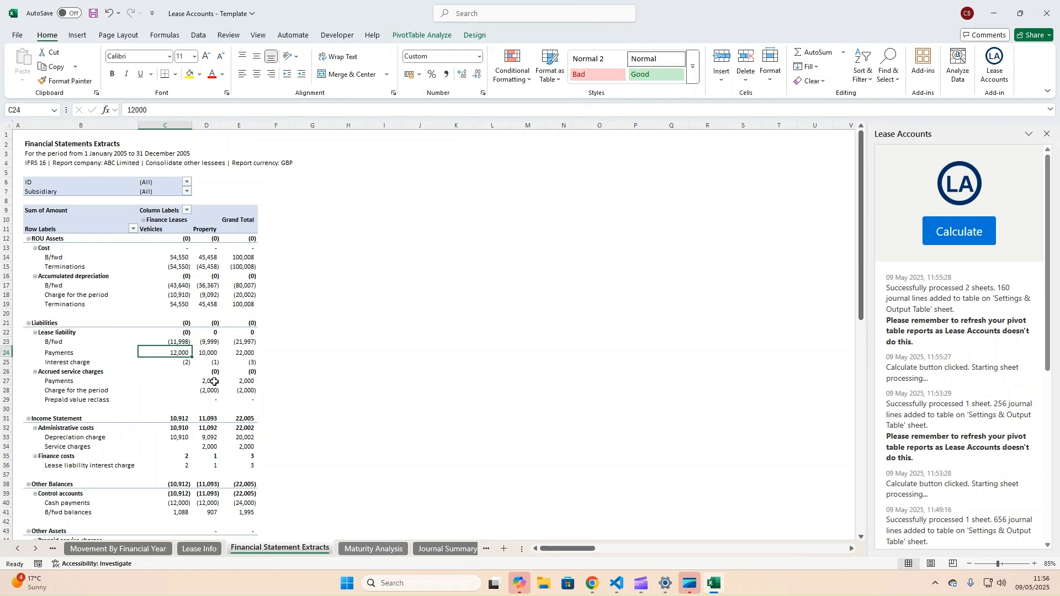
pyautogui.moveTo(209, 372)
# Compare the Vehicles and Property columns, focusing on the service charges and depreciation charge under Administrative costs
pyautogui.click(188, 260)
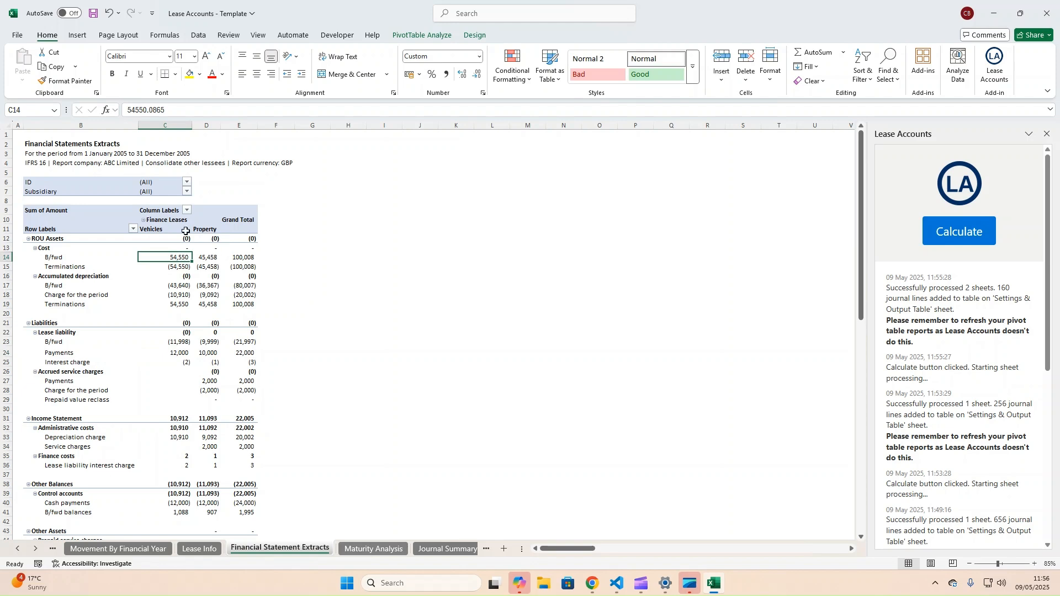
pyautogui.click(186, 231)
pyautogui.click(208, 231)
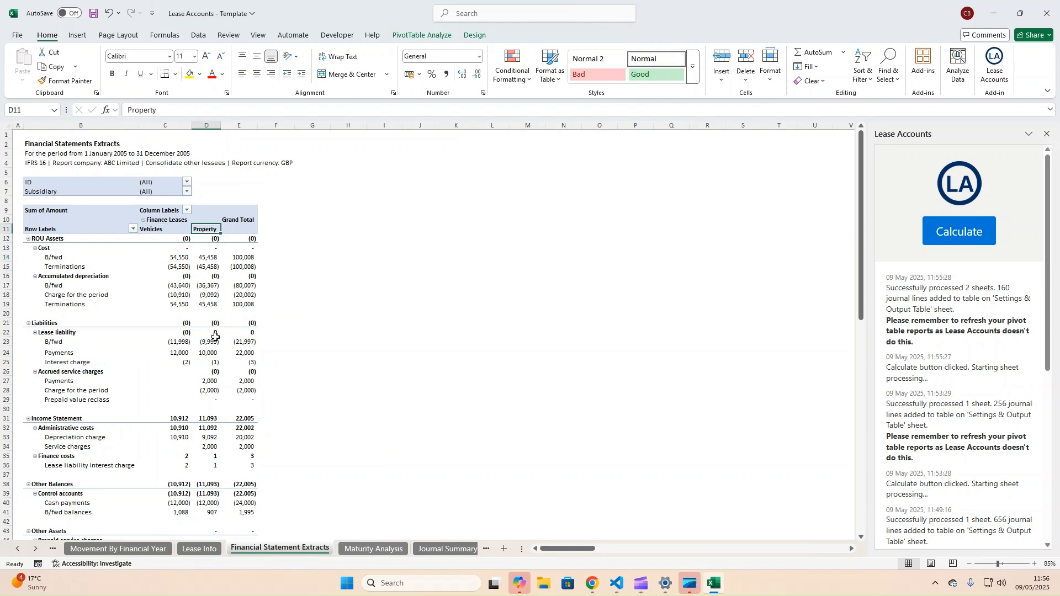
pyautogui.scroll(-2, 216, 337)
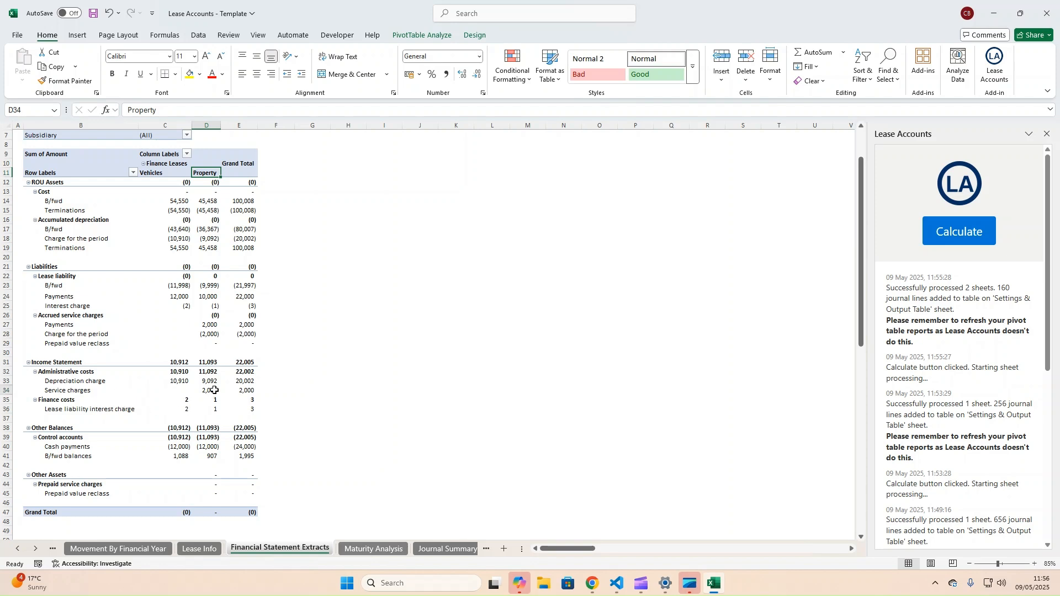
pyautogui.click(206, 390)
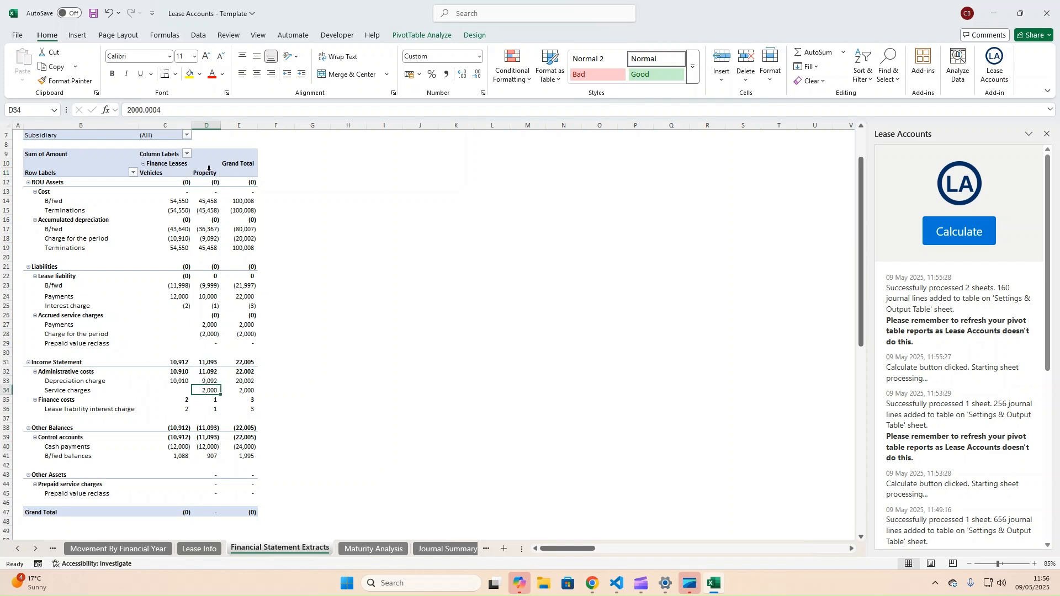
pyautogui.click(167, 390)
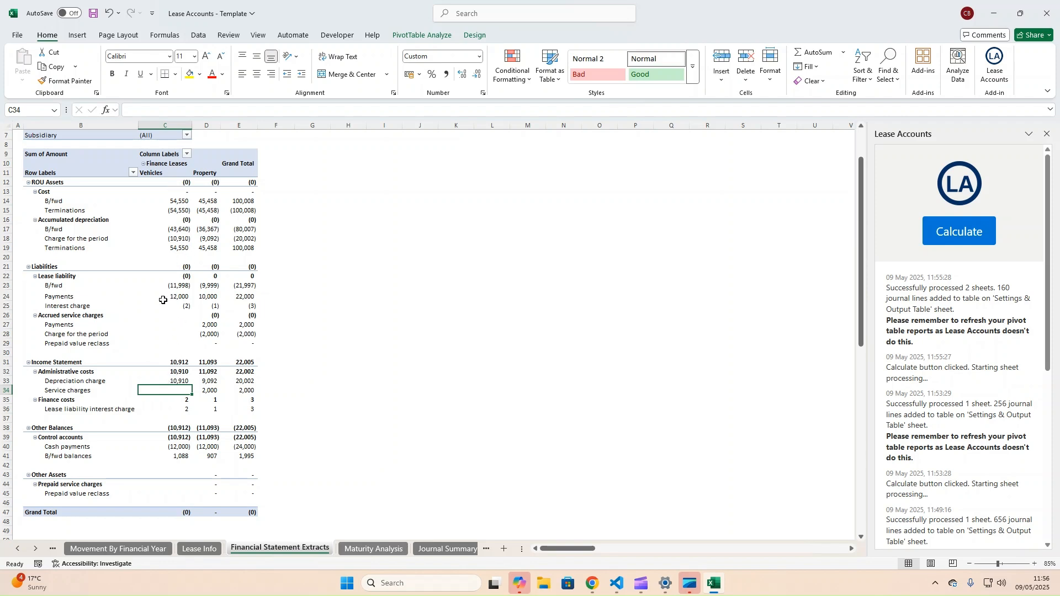
pyautogui.click(166, 380)
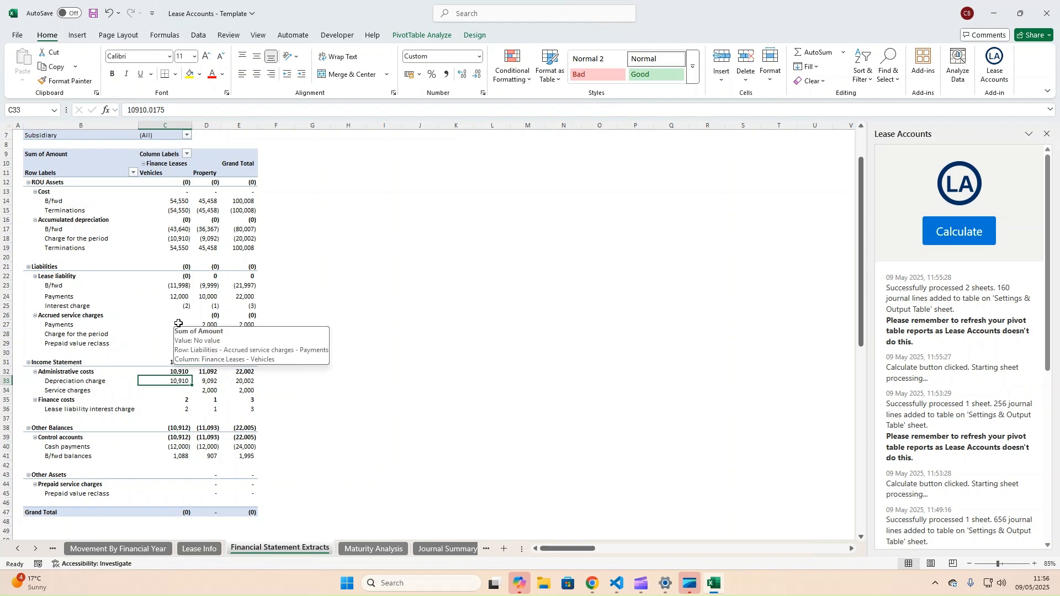
pyautogui.scroll(2, 269, 327)
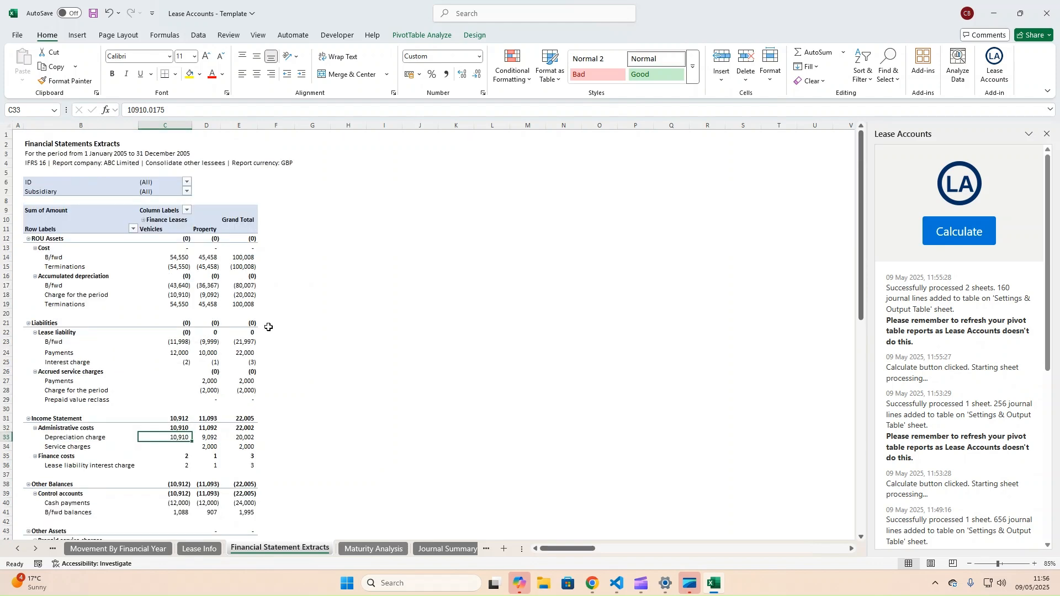
# Go to the LAS-0002 sheet and review its cashflows, calculation inputs and transition options
pyautogui.click(20, 549)
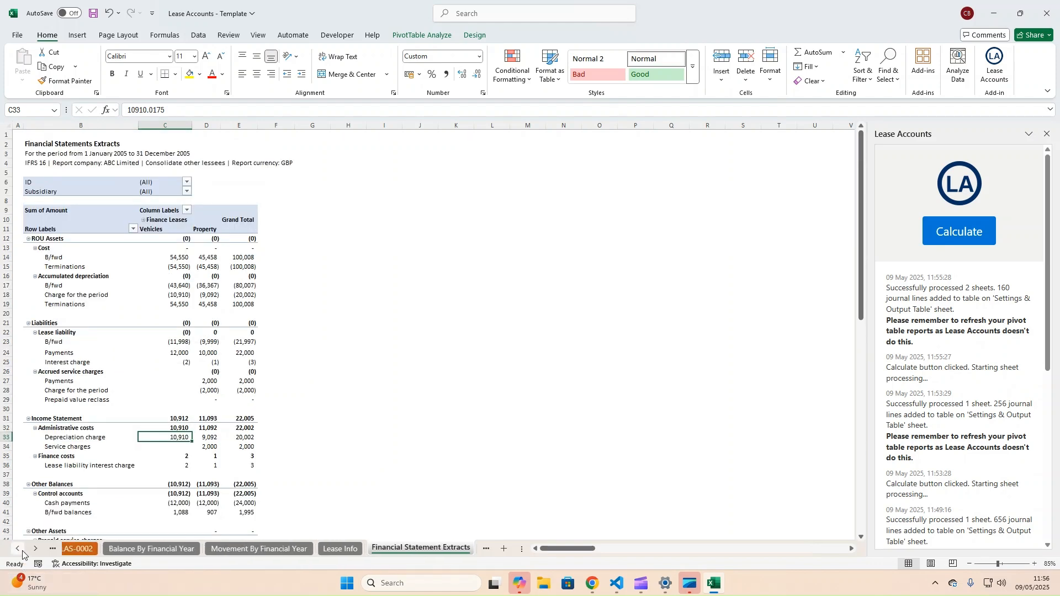
pyautogui.click(277, 549)
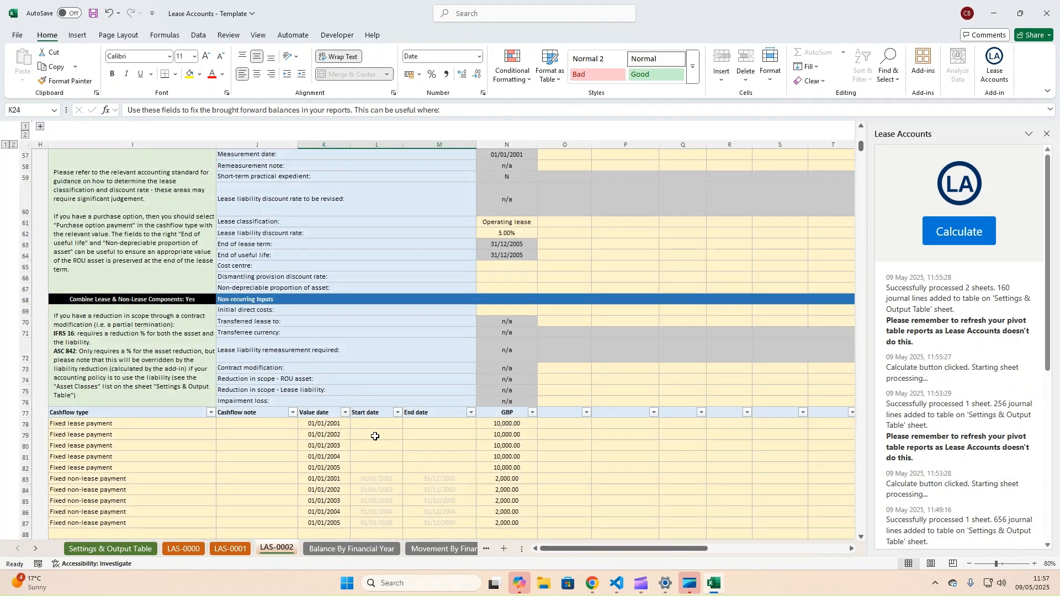
pyautogui.scroll(5, 375, 436)
pyautogui.scroll(-8, 374, 436)
pyautogui.scroll(5, 375, 435)
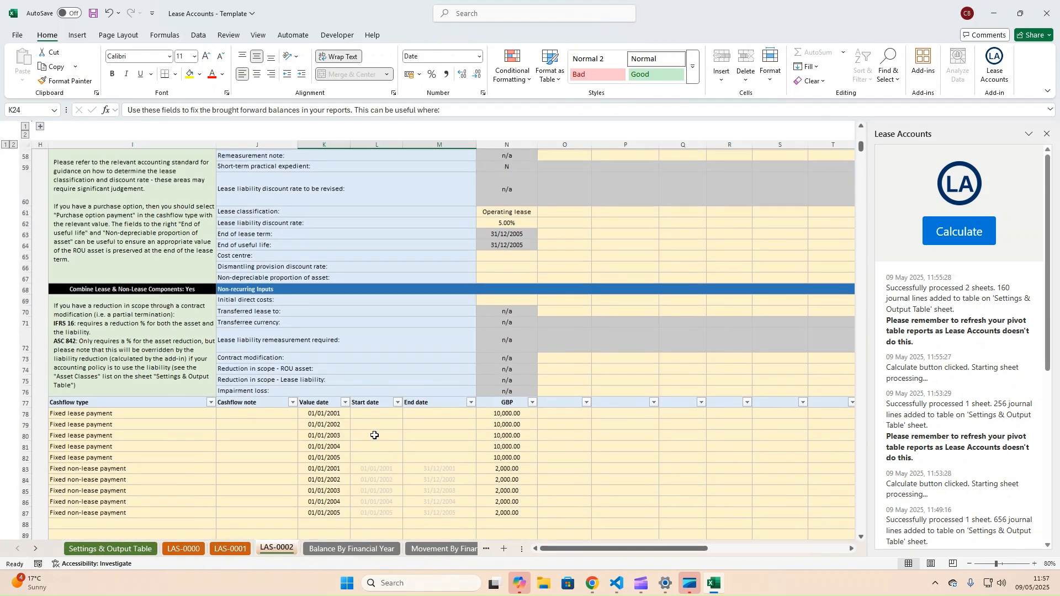
pyautogui.scroll(6, 470, 363)
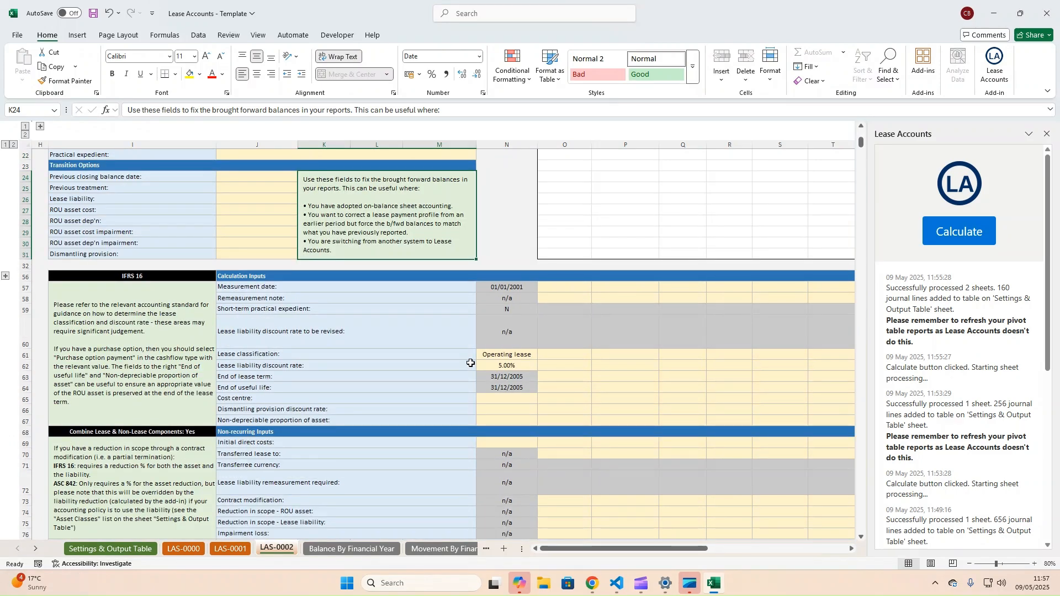
pyautogui.click(545, 338)
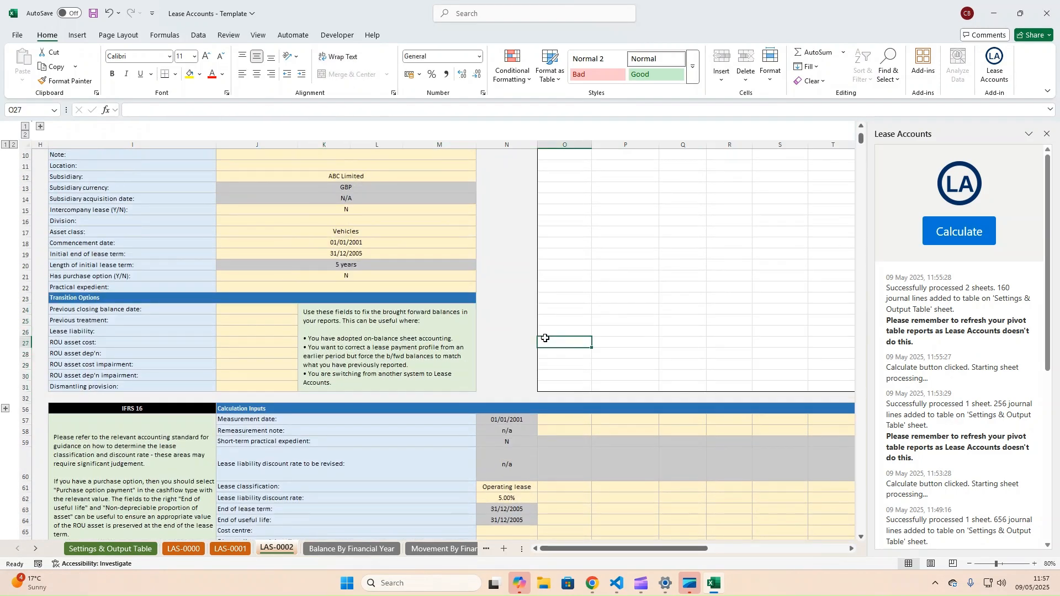
# Examine the LAS-0002 initial measurement column, covering its calculation inputs and cashflow amounts, and trace its measurement date to the commencement date
pyautogui.scroll(3, 546, 338)
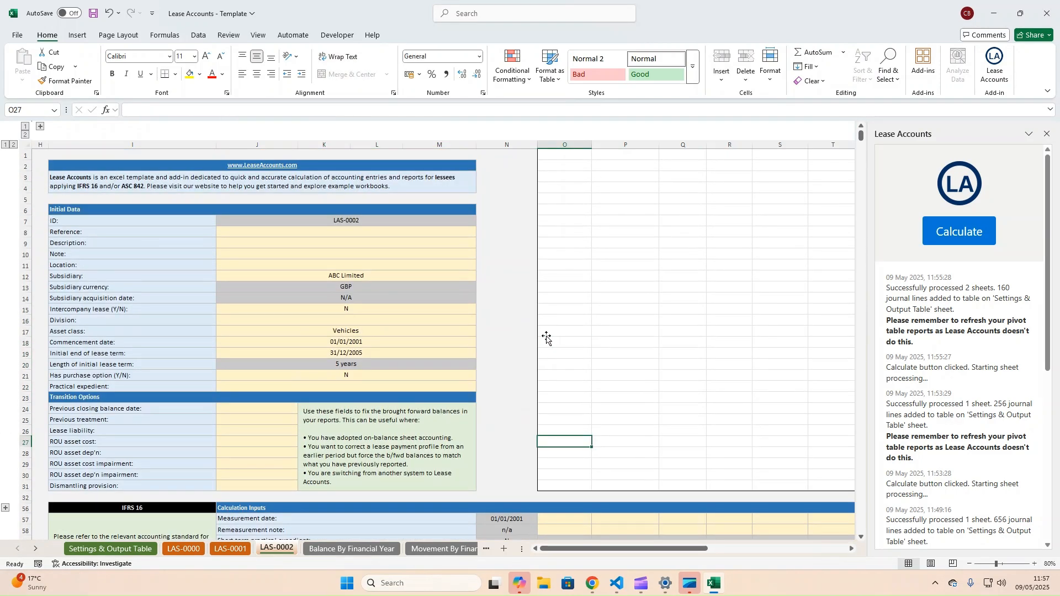
pyautogui.scroll(-8, 546, 339)
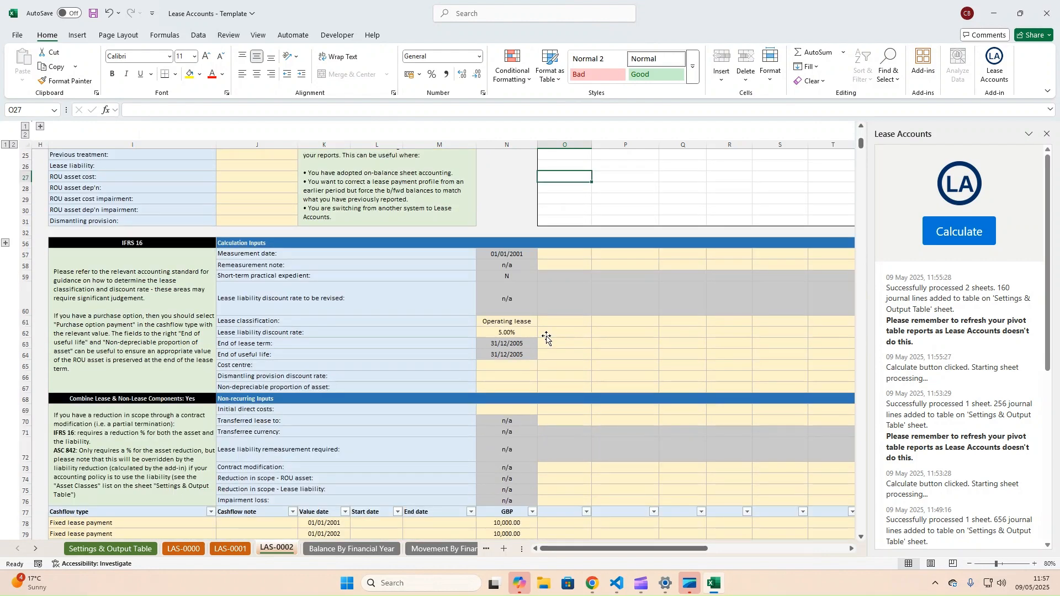
pyautogui.scroll(-4, 546, 338)
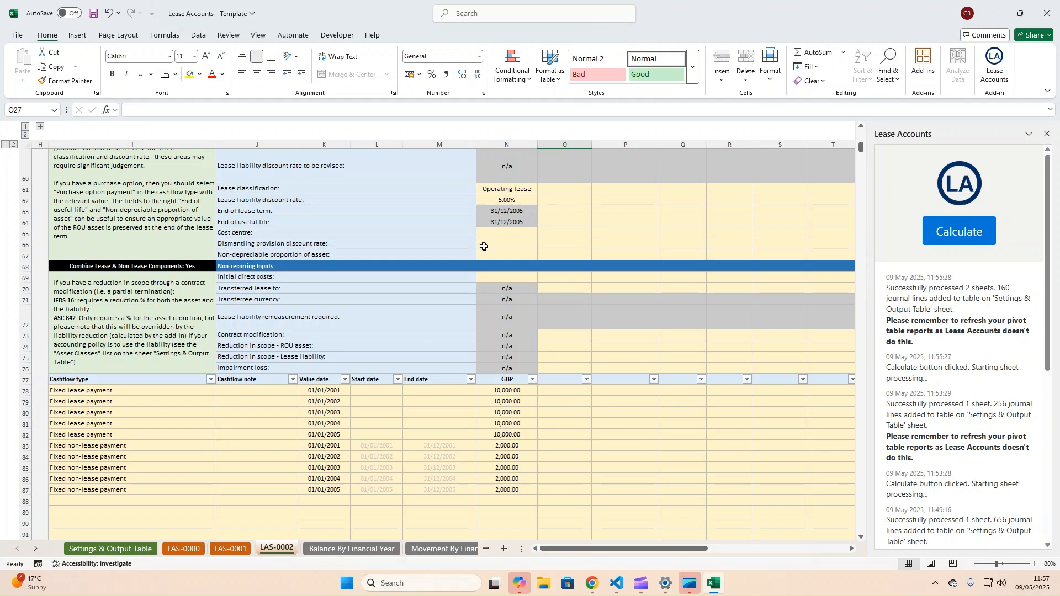
pyautogui.scroll(3, 538, 338)
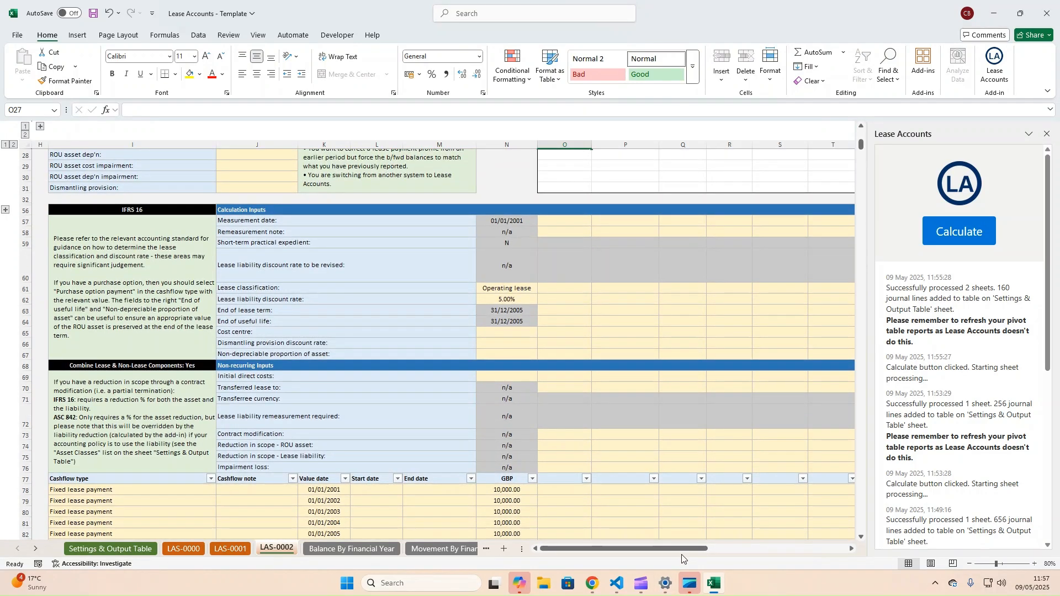
pyautogui.moveTo(675, 548)
pyautogui.mouseDown()
pyautogui.moveTo(786, 553)
pyautogui.moveTo(687, 551)
pyautogui.mouseUp()
pyautogui.scroll(2, 534, 334)
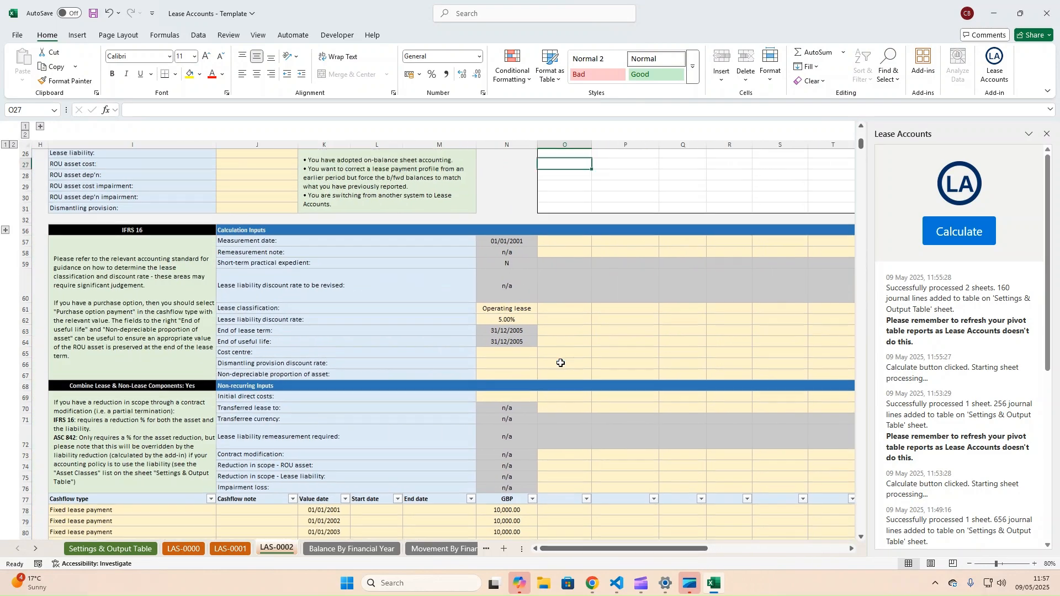
pyautogui.moveTo(512, 288); pyautogui.dragTo(517, 452)
pyautogui.scroll(-4, 516, 452)
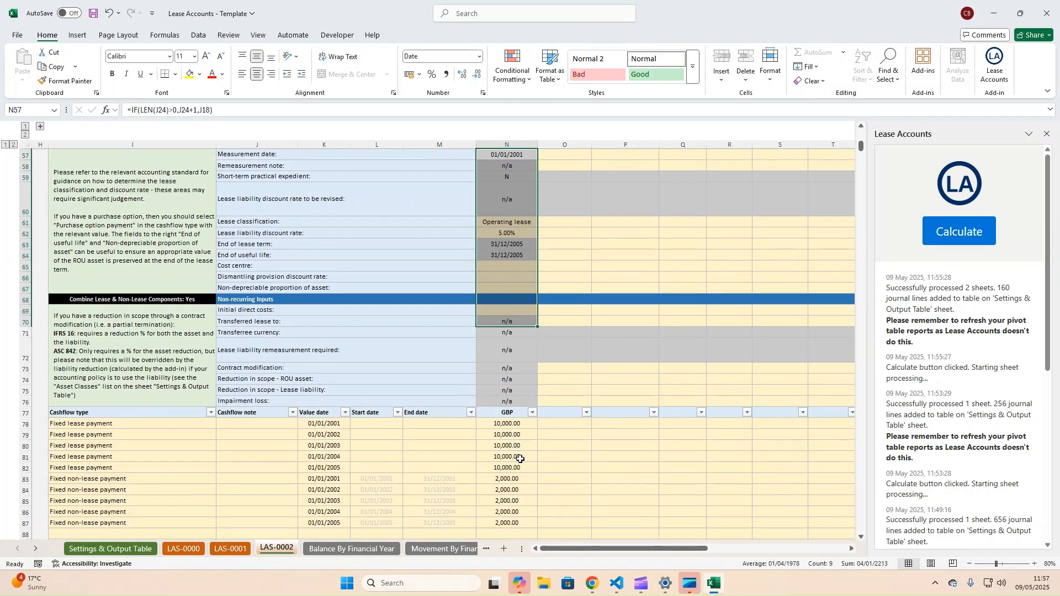
pyautogui.keyDown('shift'); pyautogui.click(521, 524); pyautogui.keyUp('shift')
pyautogui.scroll(1, 518, 378)
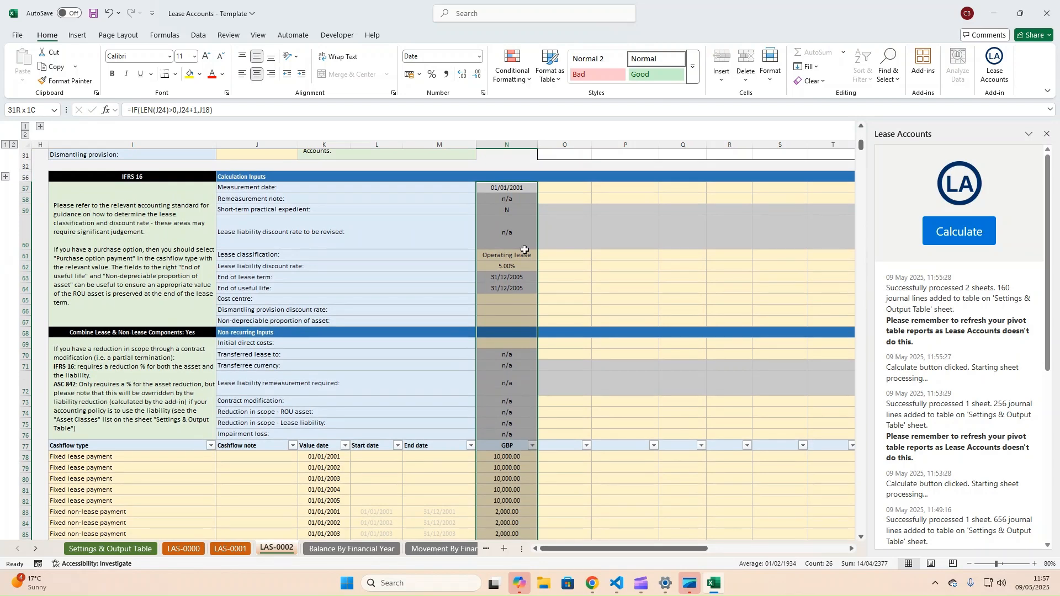
pyautogui.scroll(2, 520, 364)
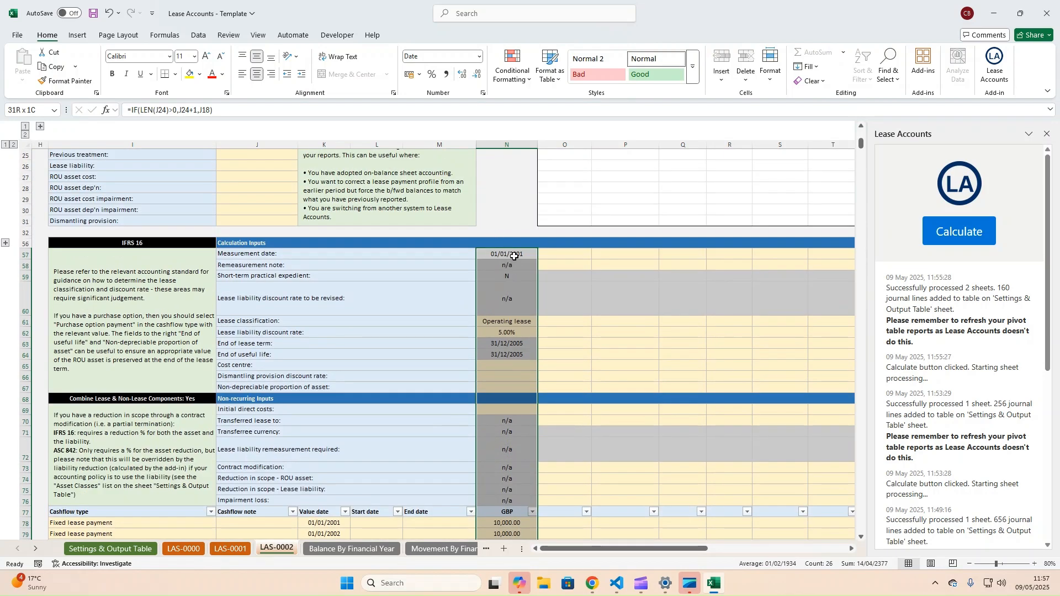
pyautogui.click(515, 255)
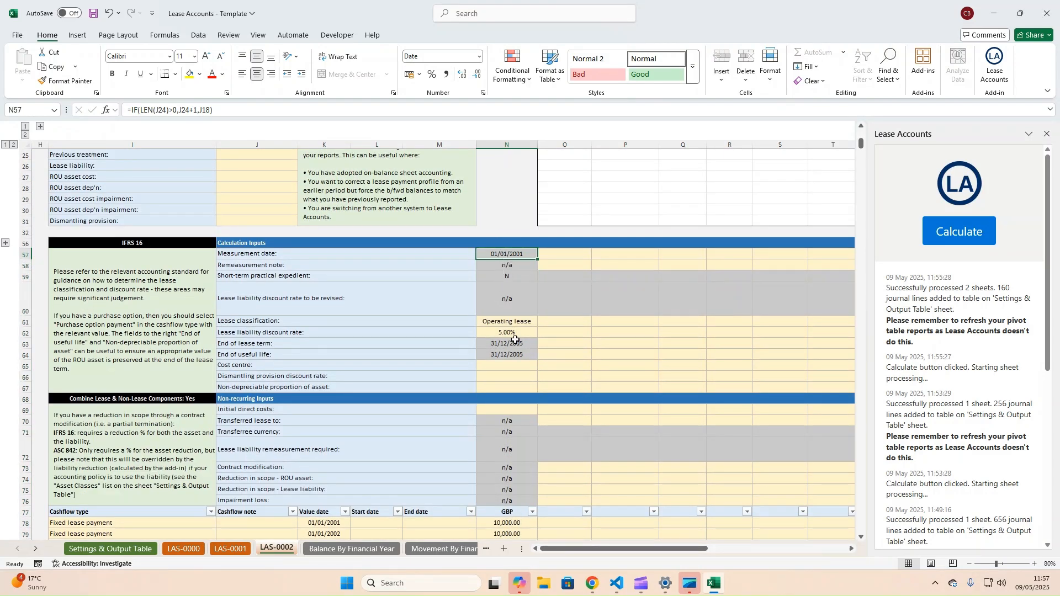
pyautogui.scroll(5, 515, 339)
pyautogui.click(344, 242)
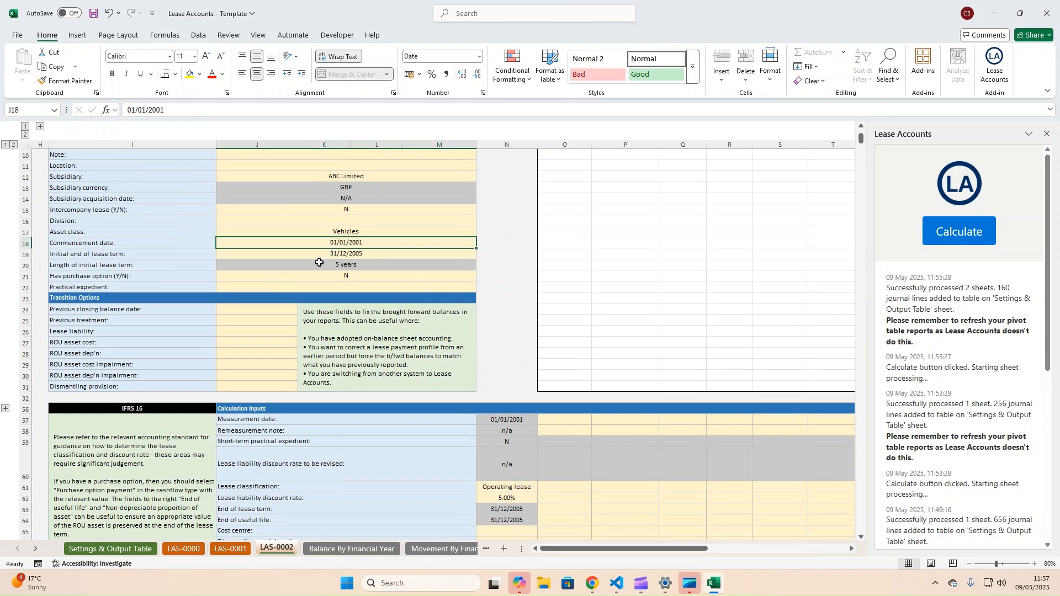
# Inspect the empty second measurement column on LAS-0002, including its measurement date, lease classification, discount rate and cashflow cells
pyautogui.scroll(-3, 575, 453)
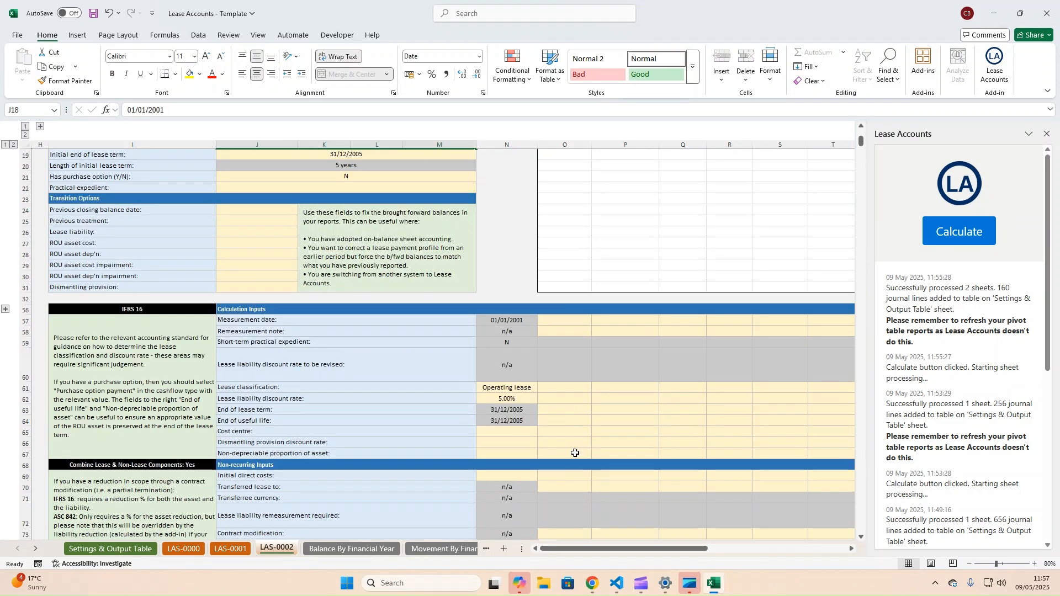
pyautogui.click(549, 318)
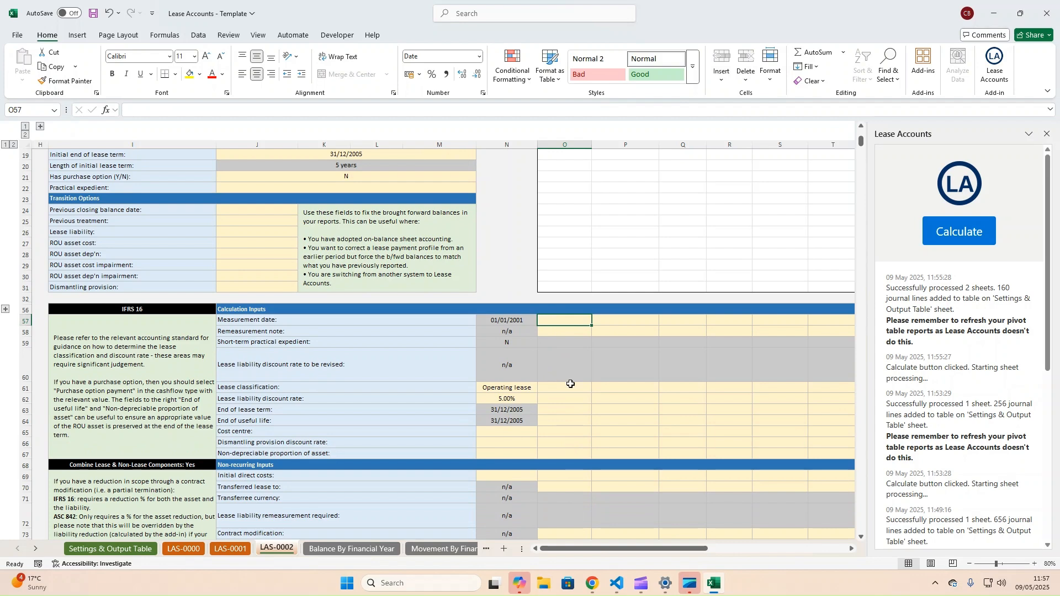
pyautogui.scroll(-5, 587, 408)
pyautogui.scroll(5, 585, 409)
pyautogui.scroll(-6, 570, 382)
pyautogui.moveTo(559, 359); pyautogui.dragTo(559, 457)
pyautogui.scroll(5, 558, 452)
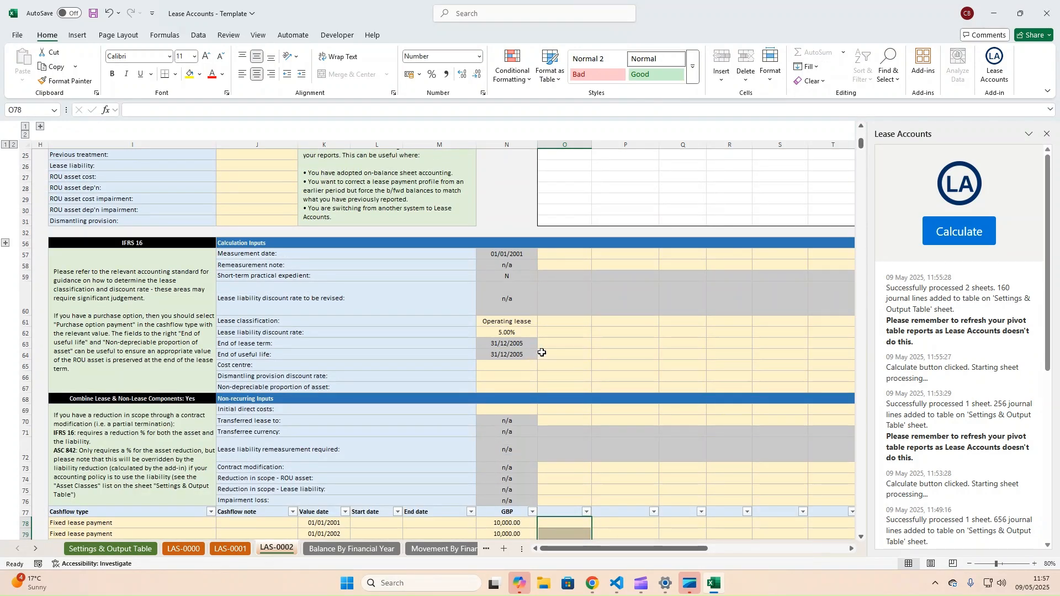
pyautogui.click(558, 333)
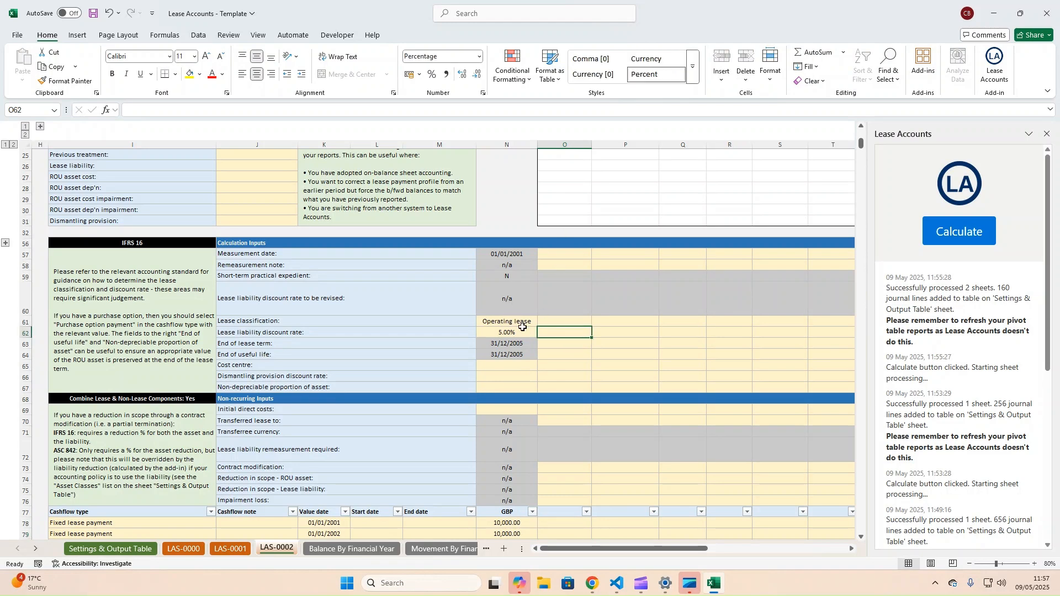
pyautogui.click(546, 321)
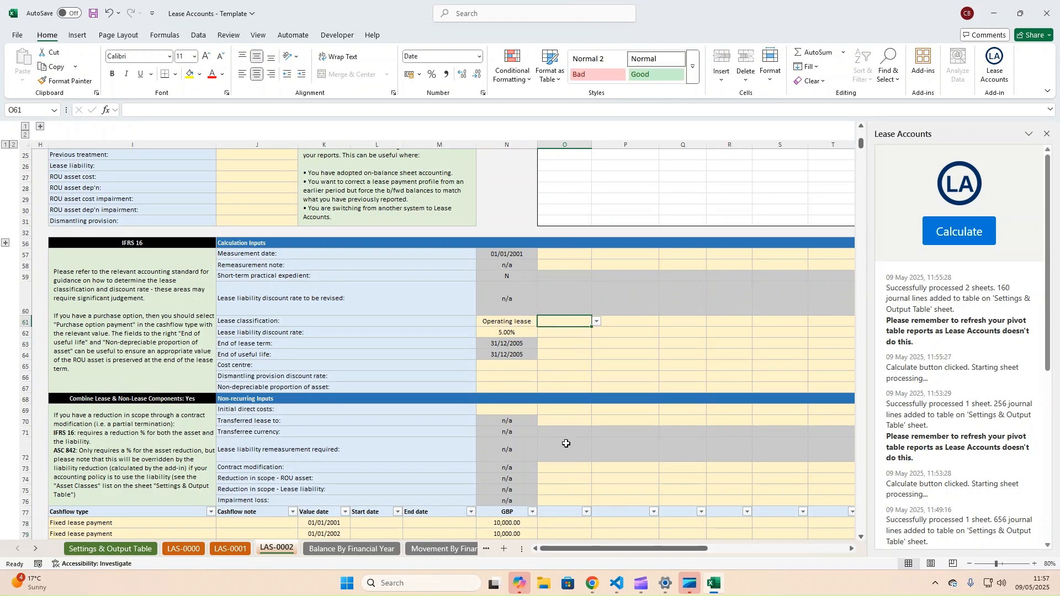
pyautogui.scroll(-5, 566, 443)
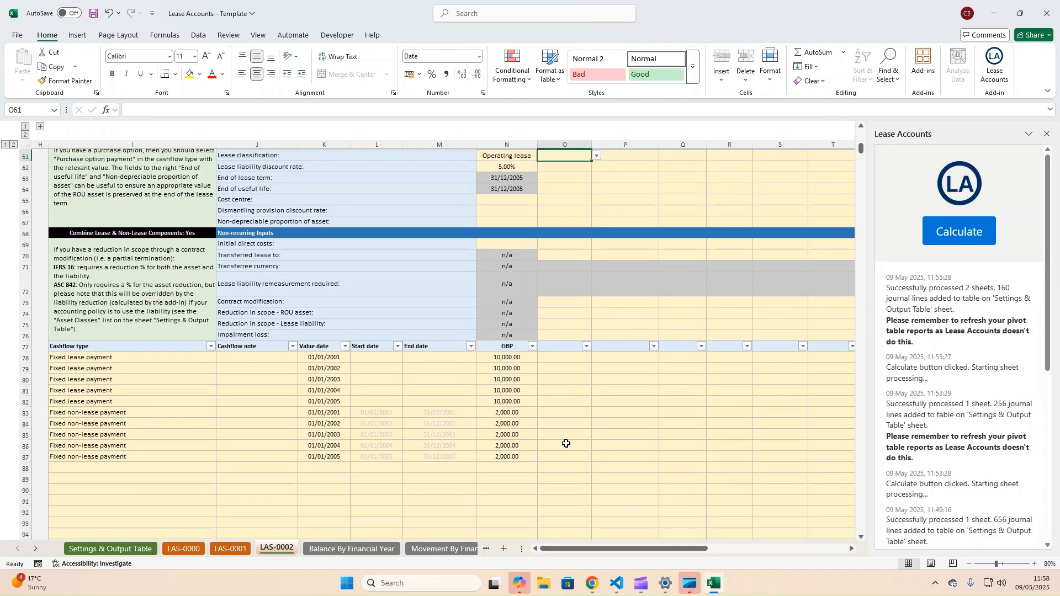
# Create a copy of the LAS-0002 sheet and place it before the Balance By Financial Year sheet
pyautogui.rightClick(287, 558)
pyautogui.click(303, 425)
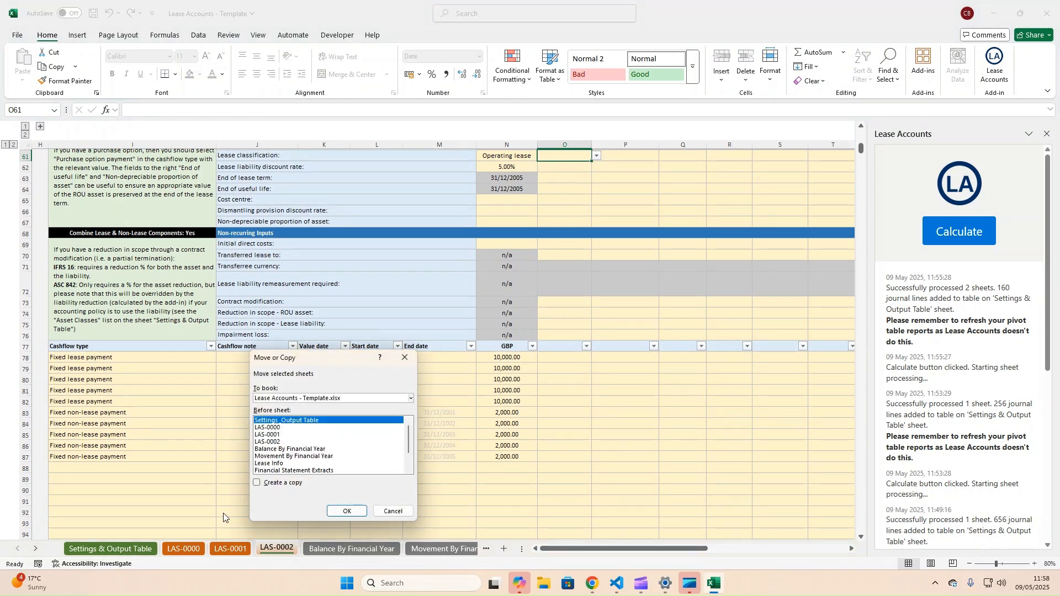
pyautogui.click(257, 483)
pyautogui.scroll(-1, 291, 452)
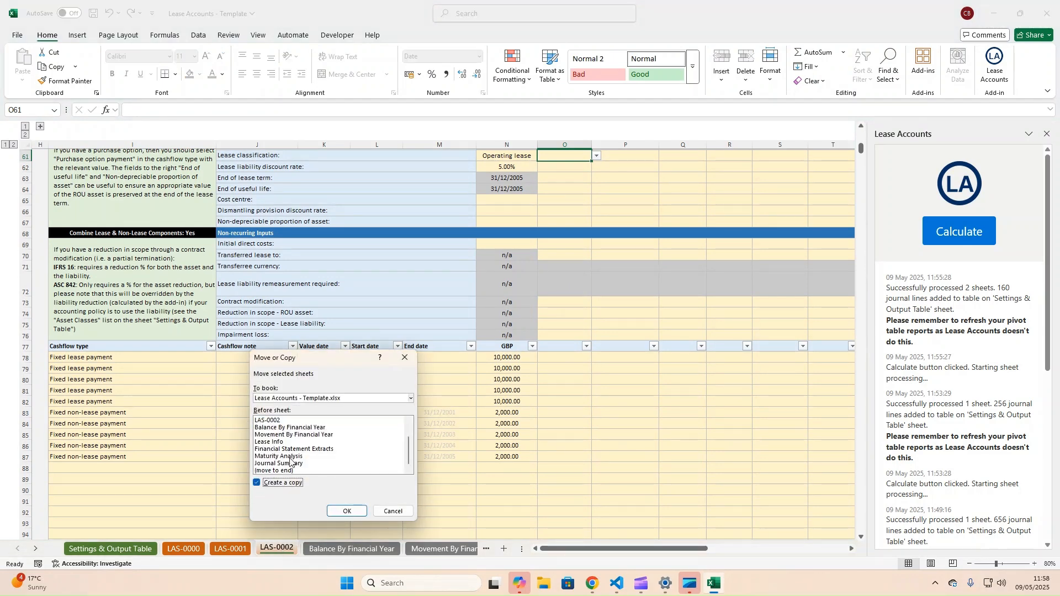
pyautogui.click(285, 421)
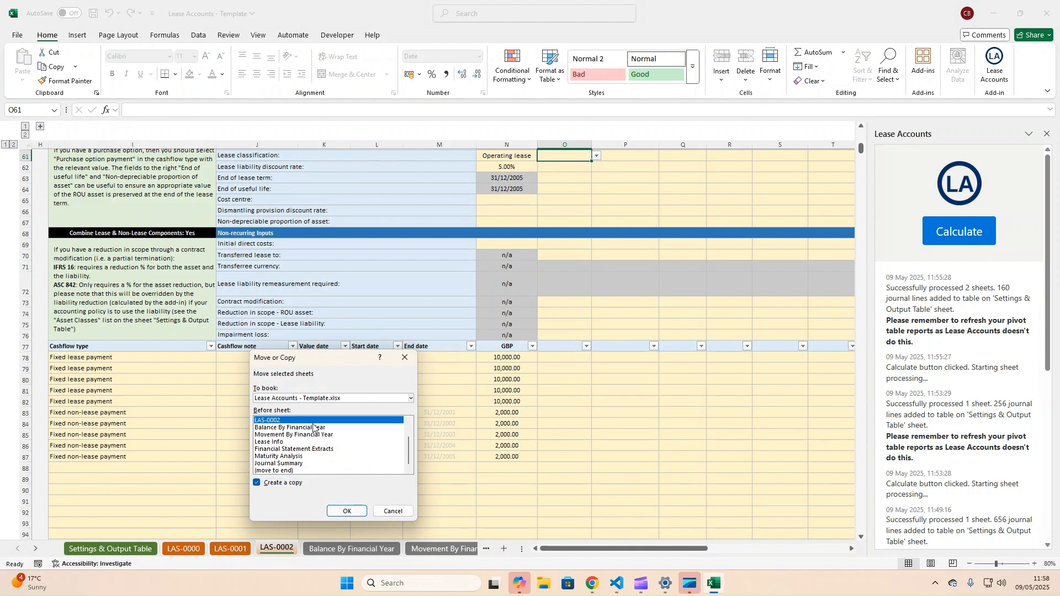
pyautogui.click(313, 428)
pyautogui.click(345, 511)
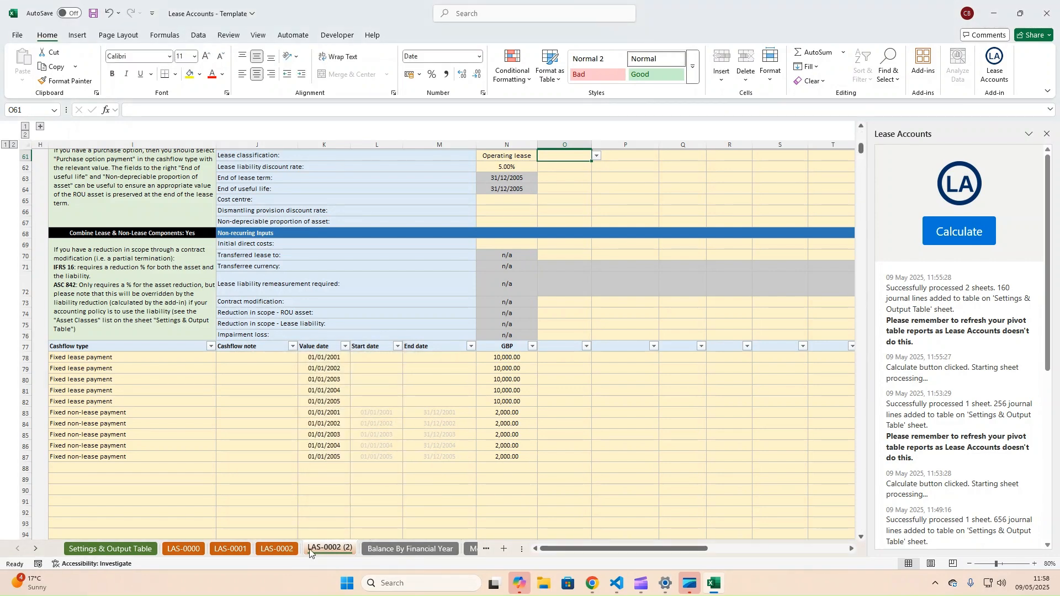
# Rename the copied lease sheet as LAS-0003
pyautogui.rightClick(310, 552)
pyautogui.click(342, 412)
pyautogui.moveTo(341, 547); pyautogui.dragTo(367, 549)
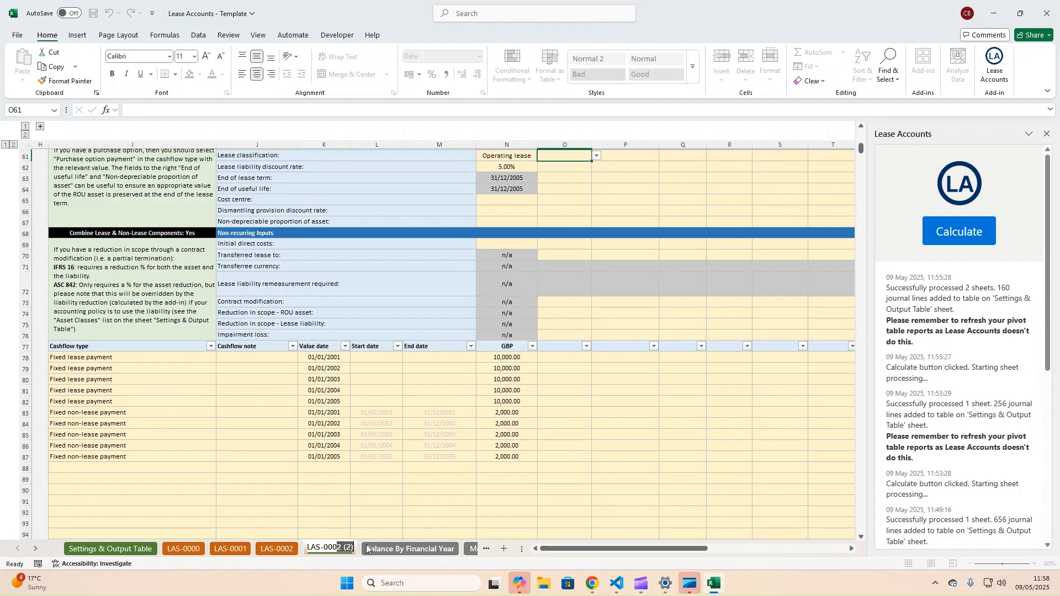
pyautogui.write('3')
pyautogui.press('Return')
# Set the asset class in the LAS-0003 initial data to Property
pyautogui.click(125, 362)
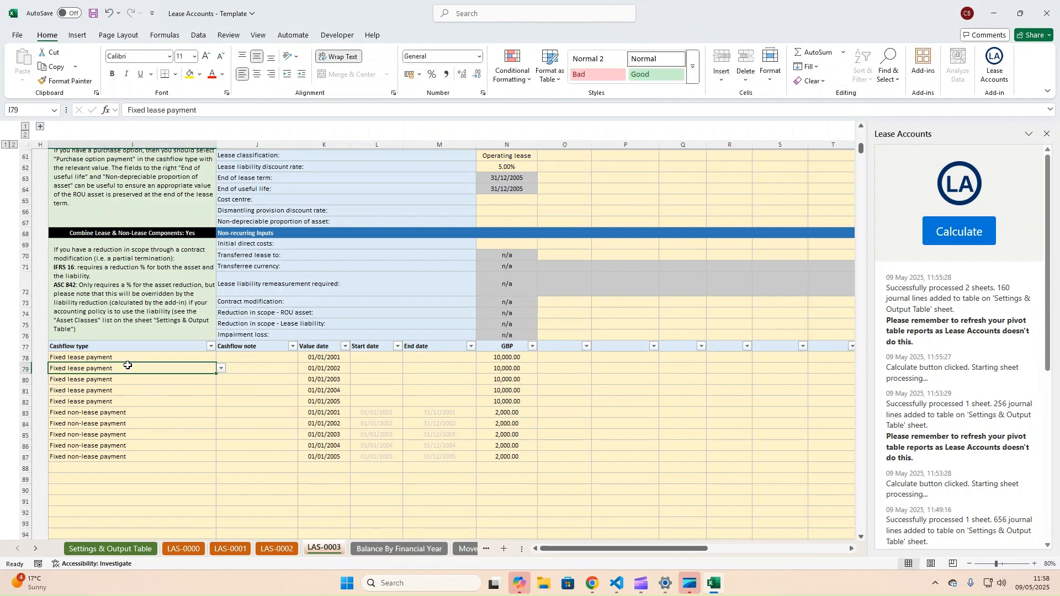
pyautogui.scroll(12, 238, 370)
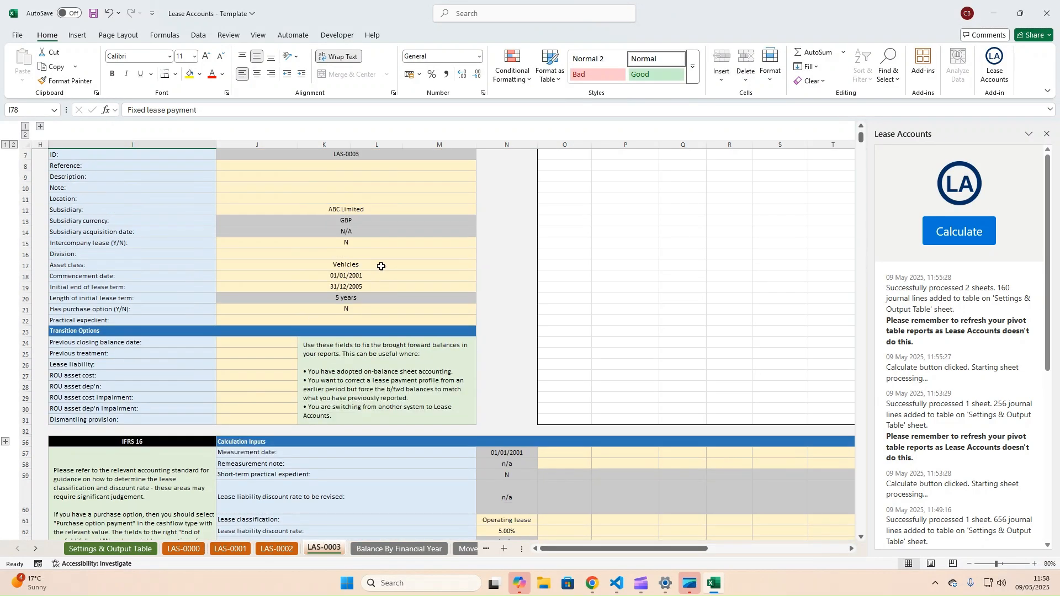
pyautogui.click(388, 353)
pyautogui.click(468, 331)
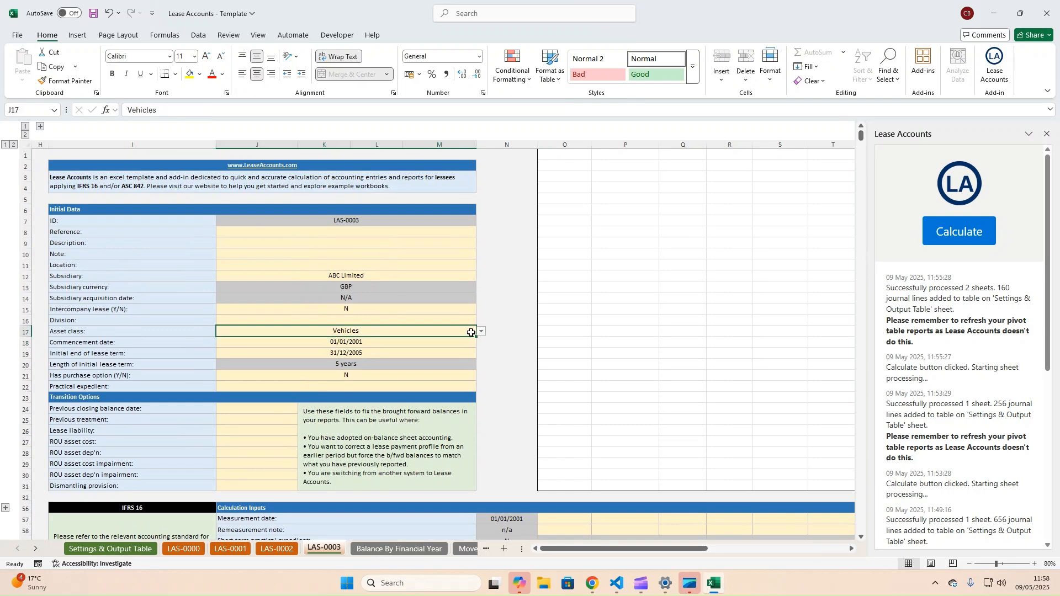
pyautogui.click(481, 332)
pyautogui.click(379, 342)
# Change the cashflow type of the 01/01/2001 lease payment in row 78 to "Variable lease payment - Other index/rate"
pyautogui.scroll(-12, 379, 365)
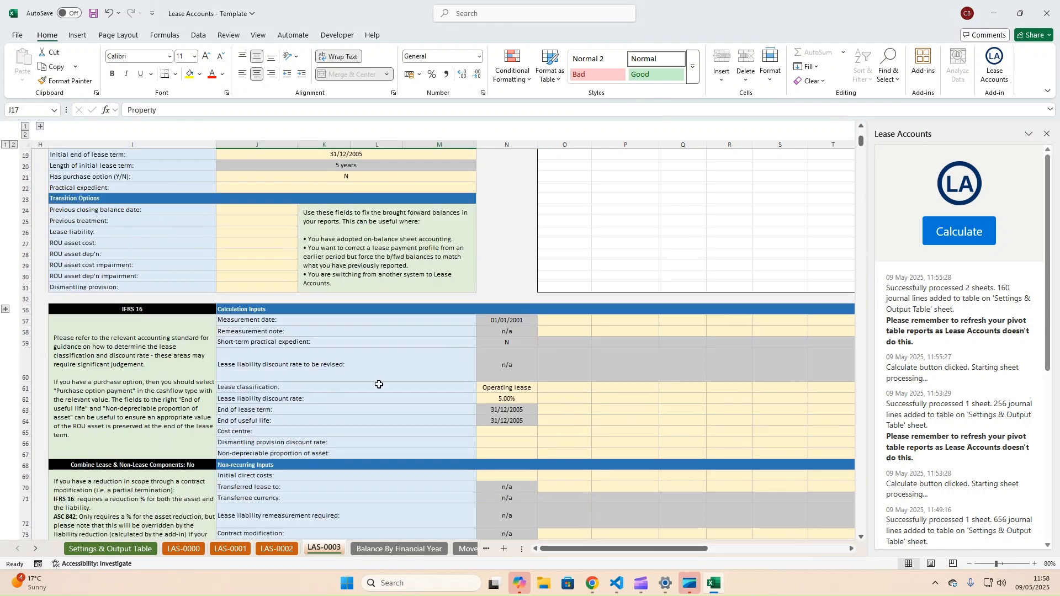
pyautogui.click(199, 359)
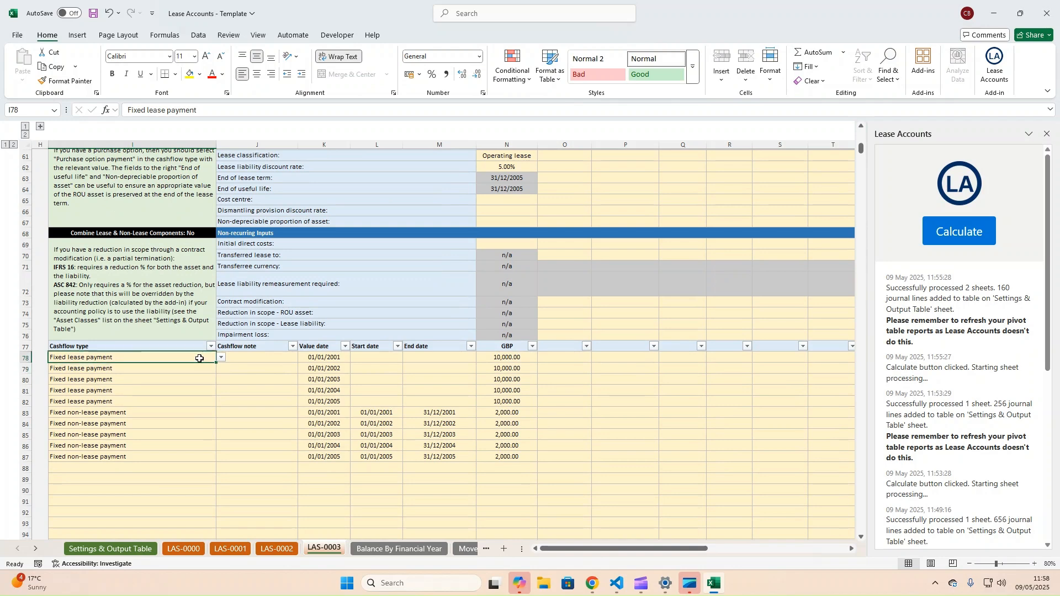
pyautogui.scroll(1, 221, 376)
pyautogui.click(220, 391)
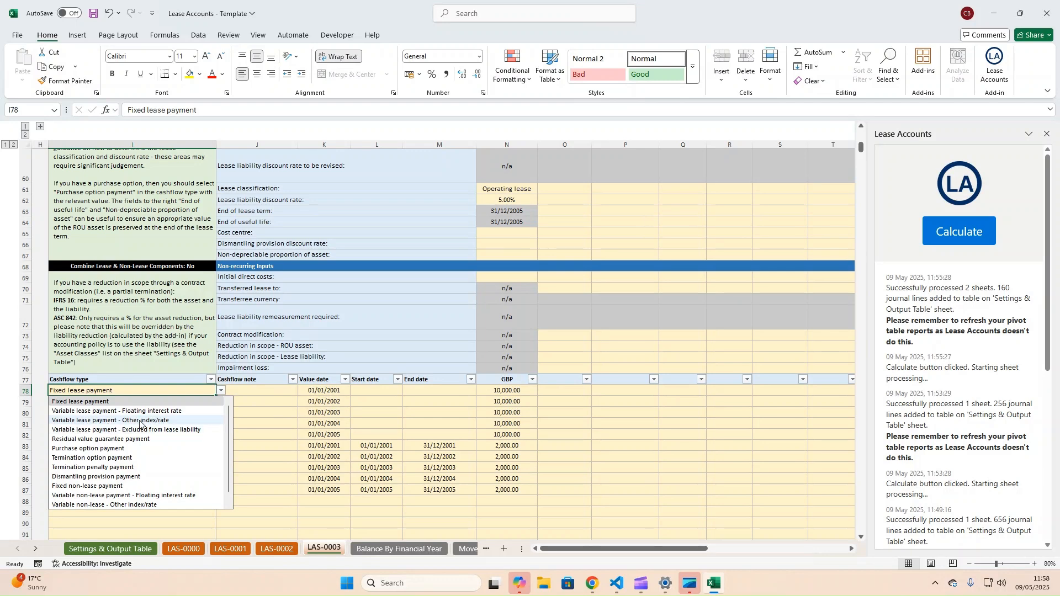
pyautogui.click(117, 421)
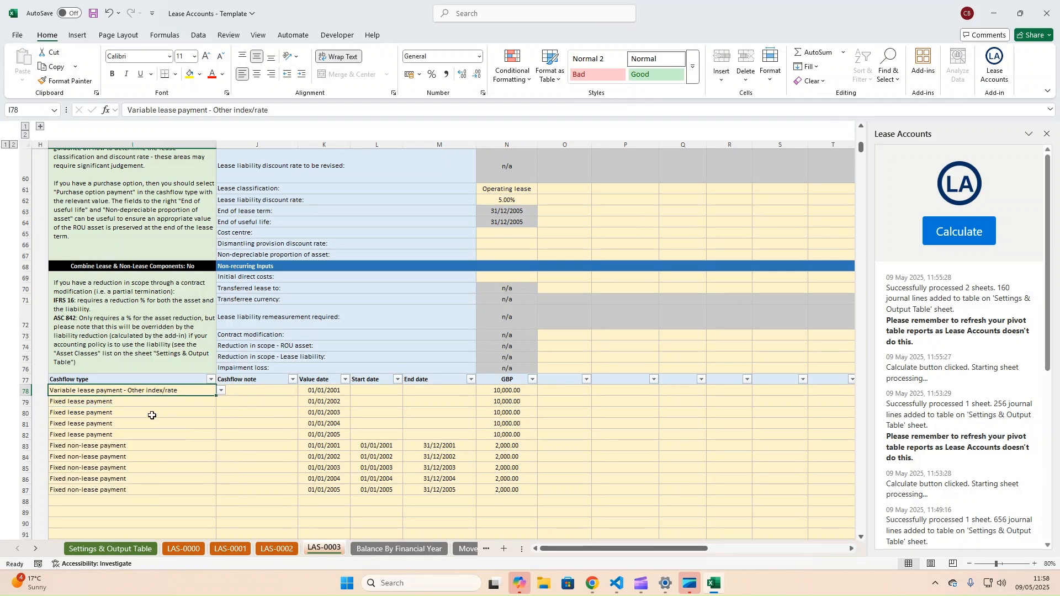
# Fill the "Variable lease payment - Other index/rate" cashflow type down through the 2002 to 2005 lease payments in rows 79 to 82
pyautogui.click(178, 400)
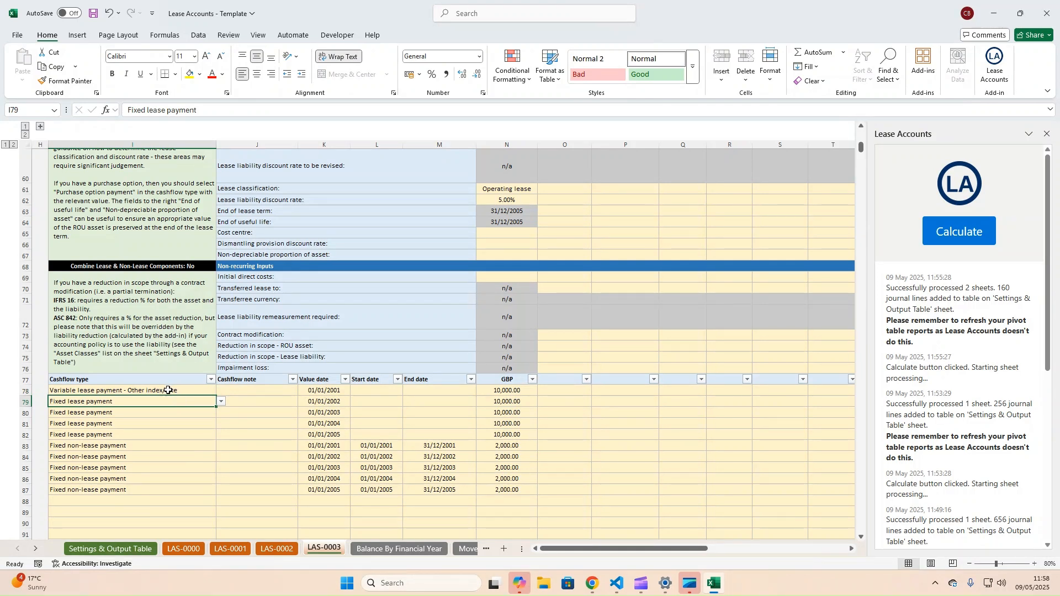
pyautogui.hotkey('ctrl', 'd')
pyautogui.click(174, 412)
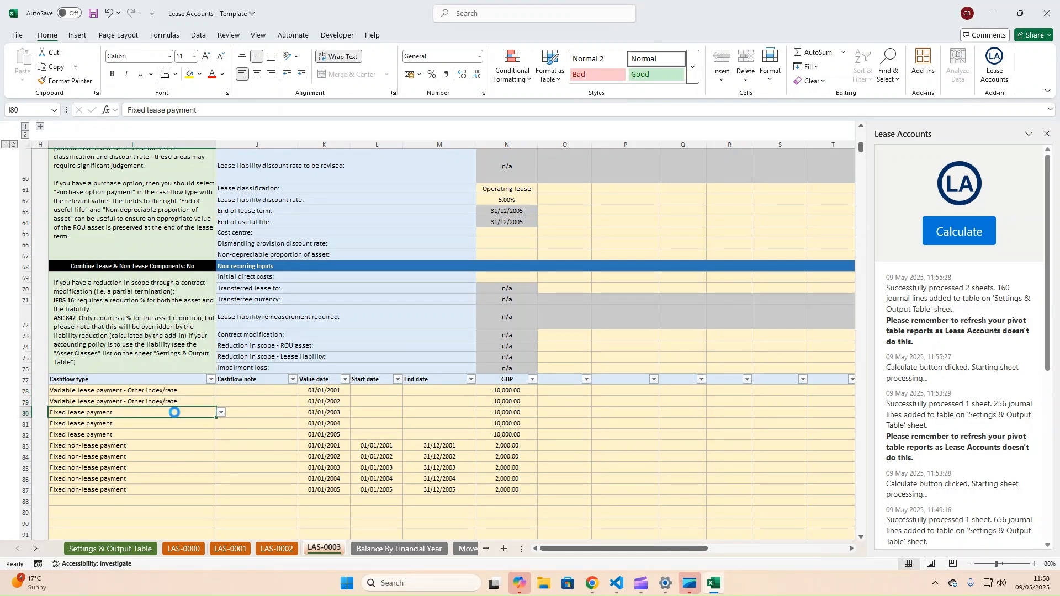
pyautogui.hotkey('ctrl', 'd')
pyautogui.click(173, 423)
pyautogui.hotkey('ctrl', 'd')
pyautogui.click(171, 434)
pyautogui.hotkey('ctrl', 'd')
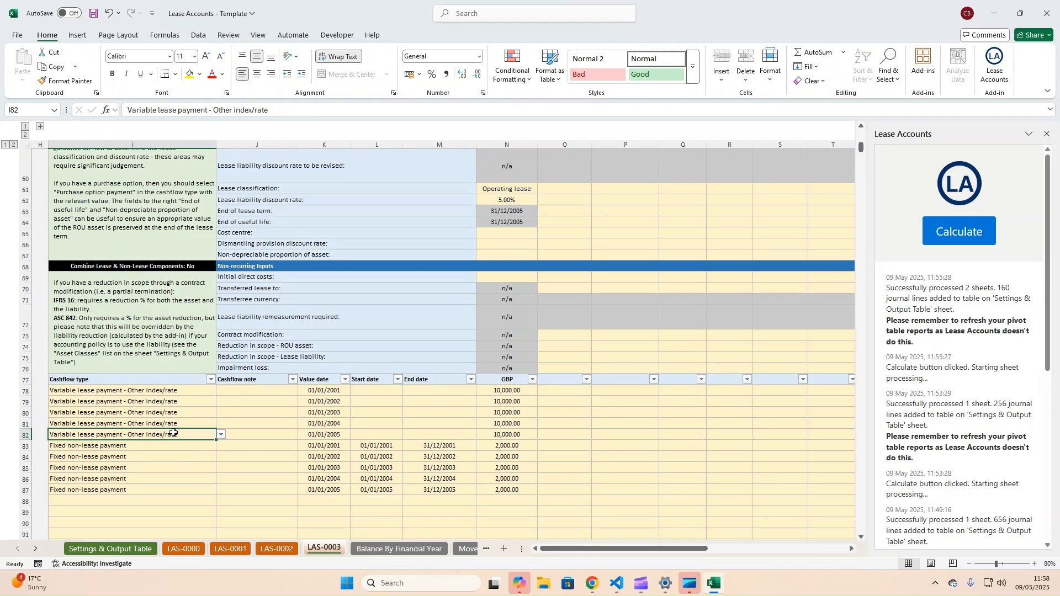
# Review the LAS-0003 cashflow amounts and value dates, focusing on the 01/01/2003 payment and the adjacent blank remeasurement column
pyautogui.moveTo(502, 391); pyautogui.dragTo(516, 489)
pyautogui.scroll(2, 530, 424)
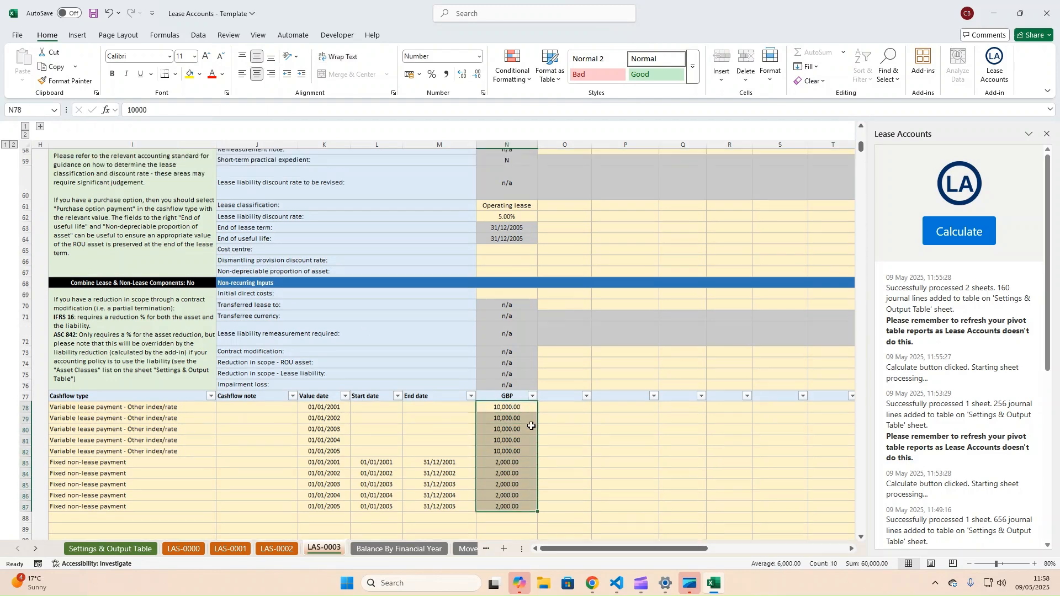
pyautogui.scroll(-1, 531, 426)
pyautogui.click(328, 435)
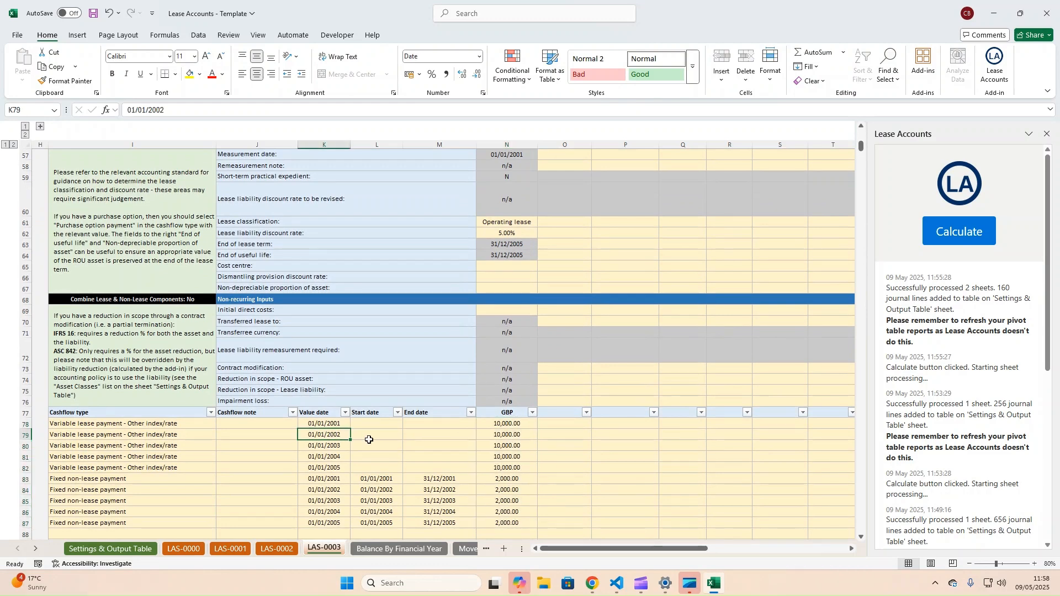
pyautogui.moveTo(332, 445); pyautogui.dragTo(497, 445)
pyautogui.click(553, 443)
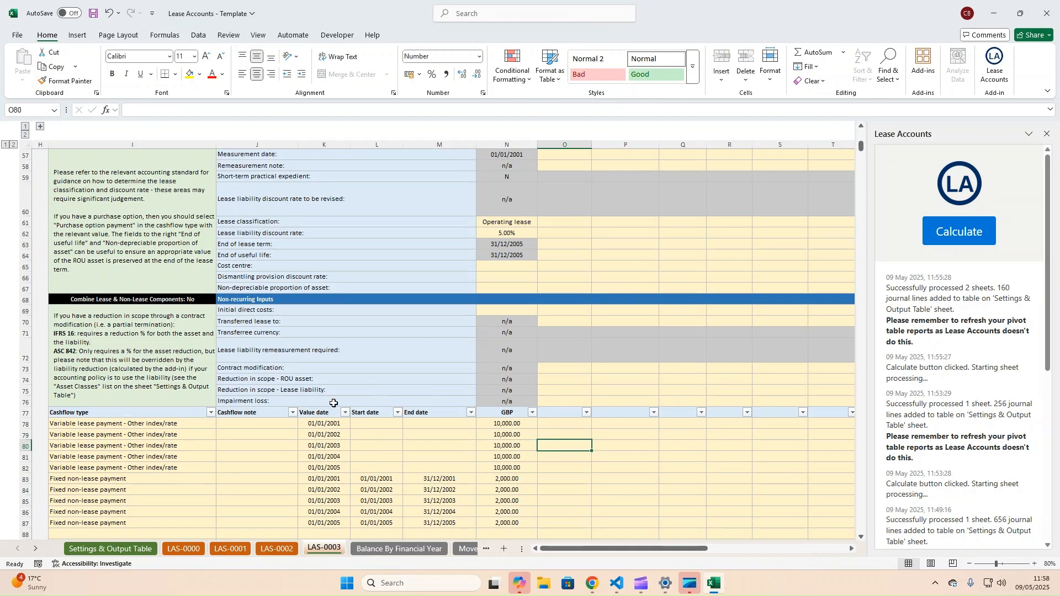
pyautogui.scroll(3, 559, 340)
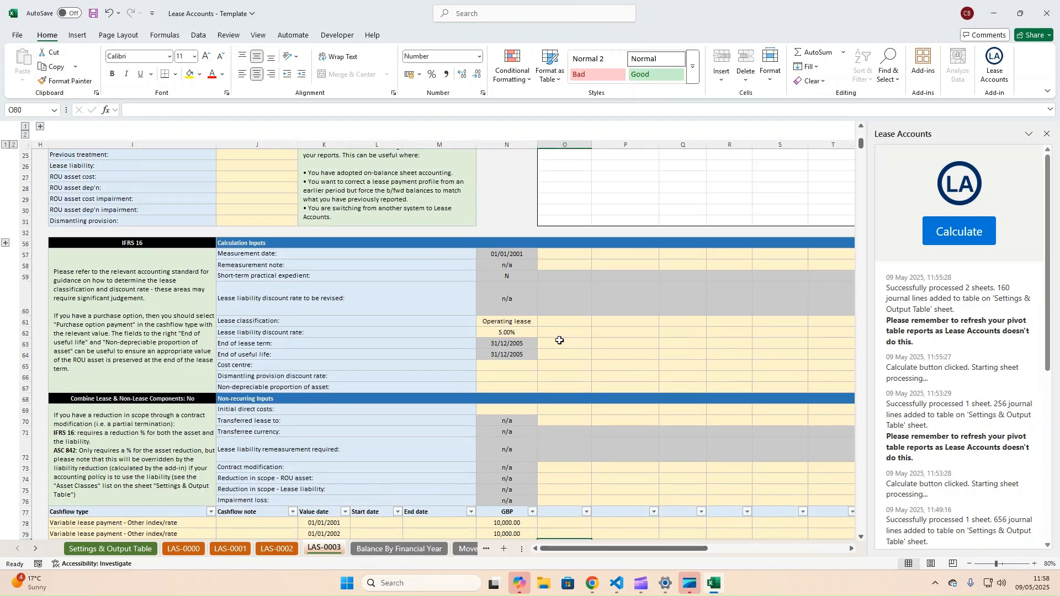
# Enter 01/01/2003 as the measurement date in the blank remeasurement column of LAS-0003
pyautogui.click(559, 253)
pyautogui.write('1/')
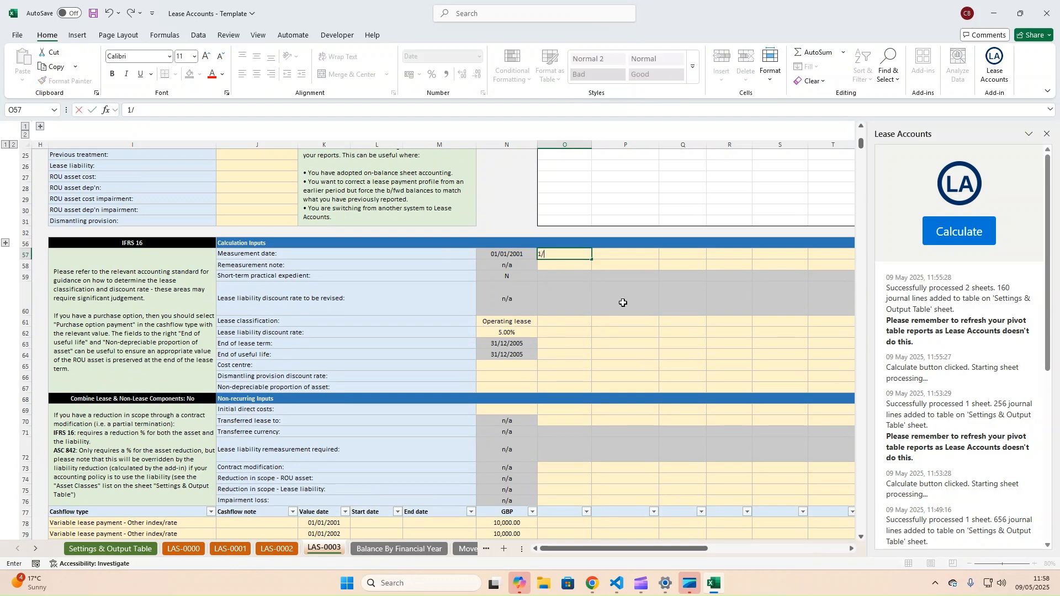
pyautogui.write('1/2002')
pyautogui.press('BackSpace')
pyautogui.write('3')
pyautogui.press('Return')
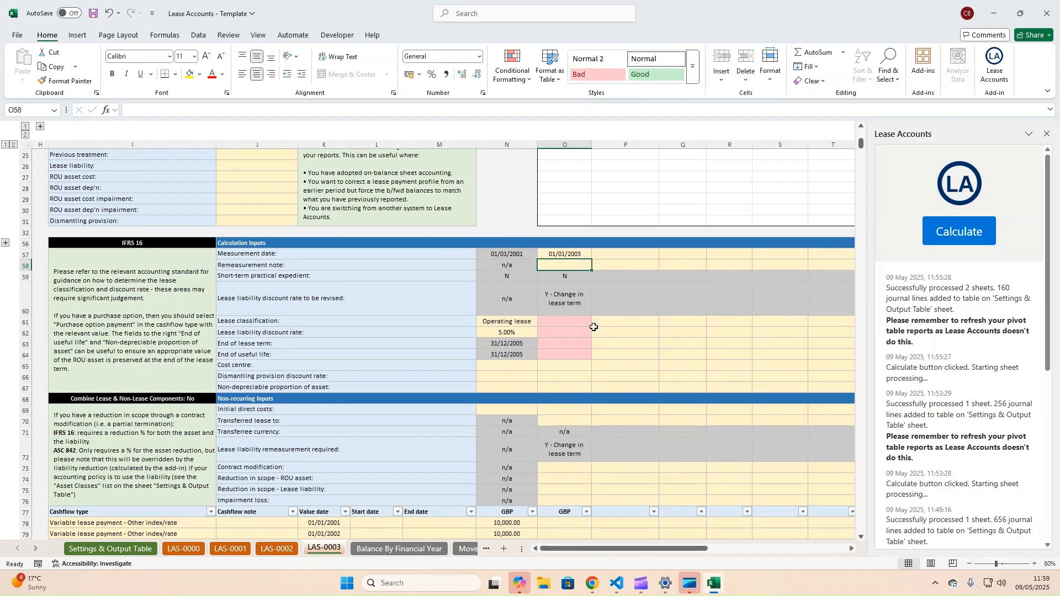
# Set the 01/01/2003 remeasurement's lease classification to Operating lease and its lease liability discount rate to 5%
pyautogui.moveTo(564, 320); pyautogui.dragTo(575, 355)
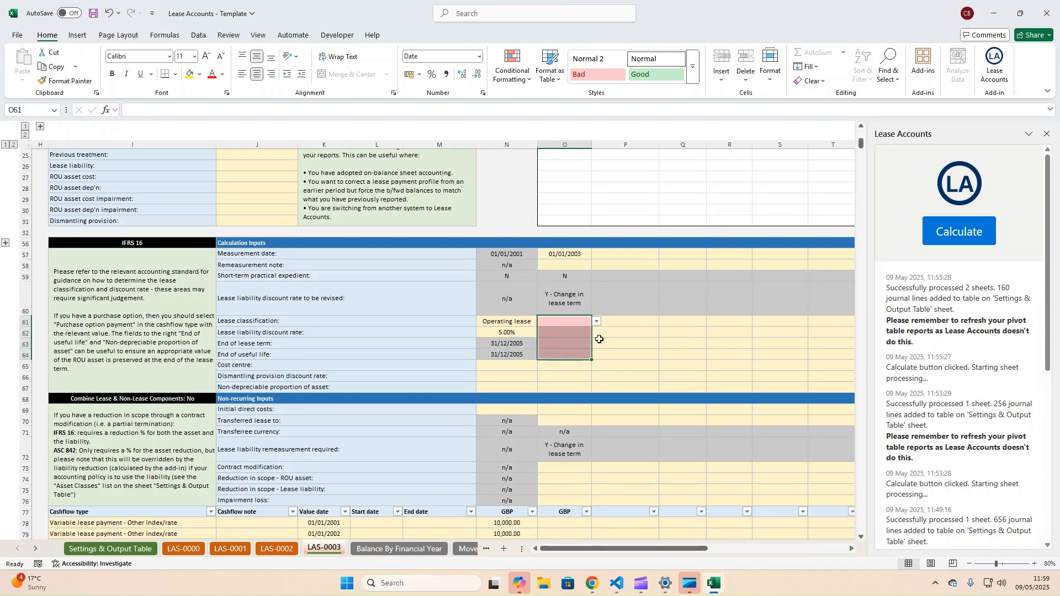
pyautogui.click(579, 323)
pyautogui.click(596, 322)
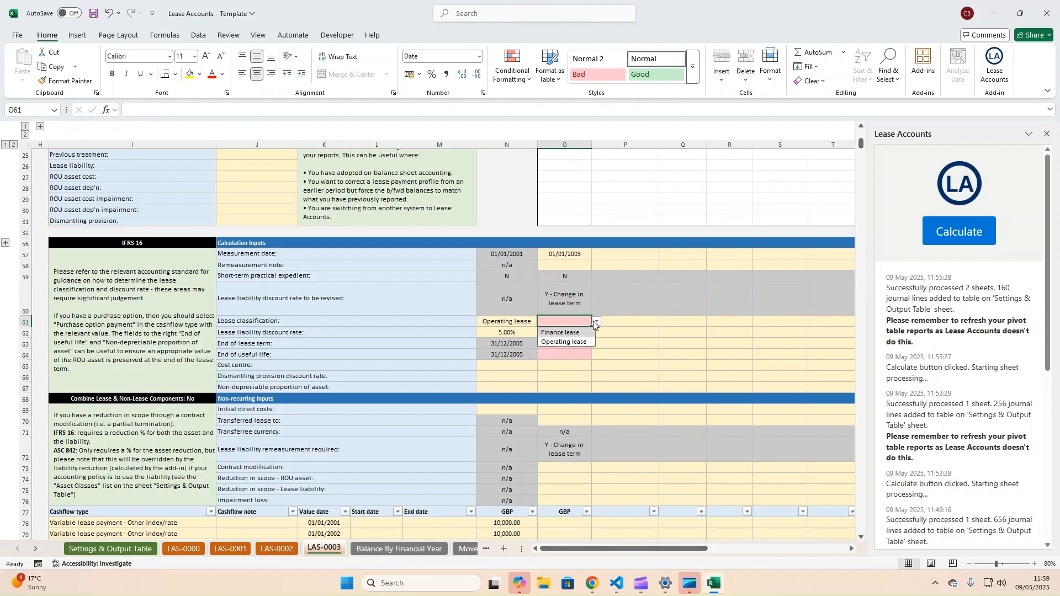
pyautogui.click(577, 340)
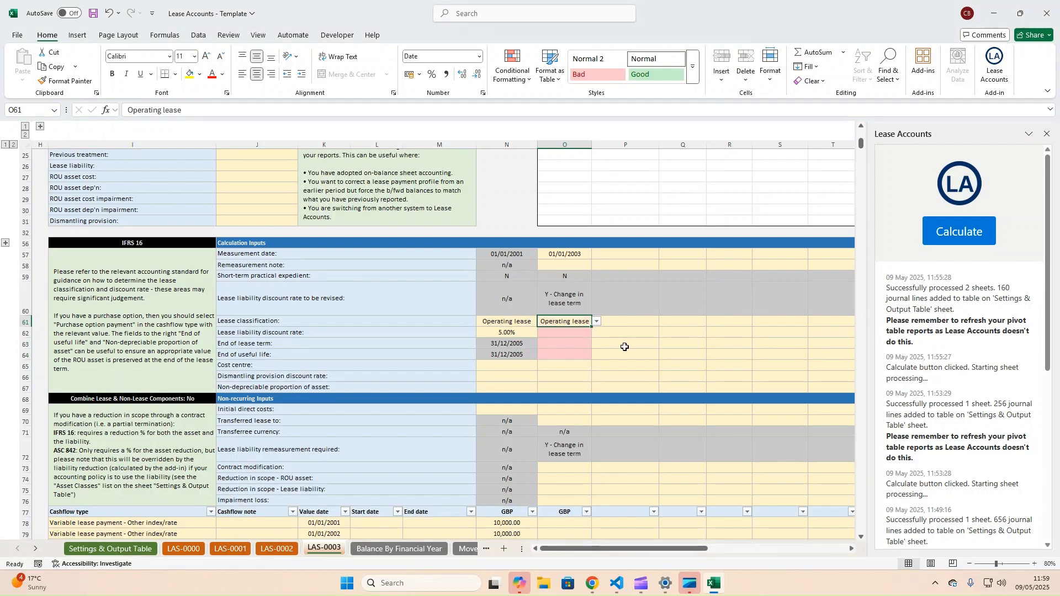
pyautogui.click(573, 331)
pyautogui.write('5')
pyautogui.press('Return')
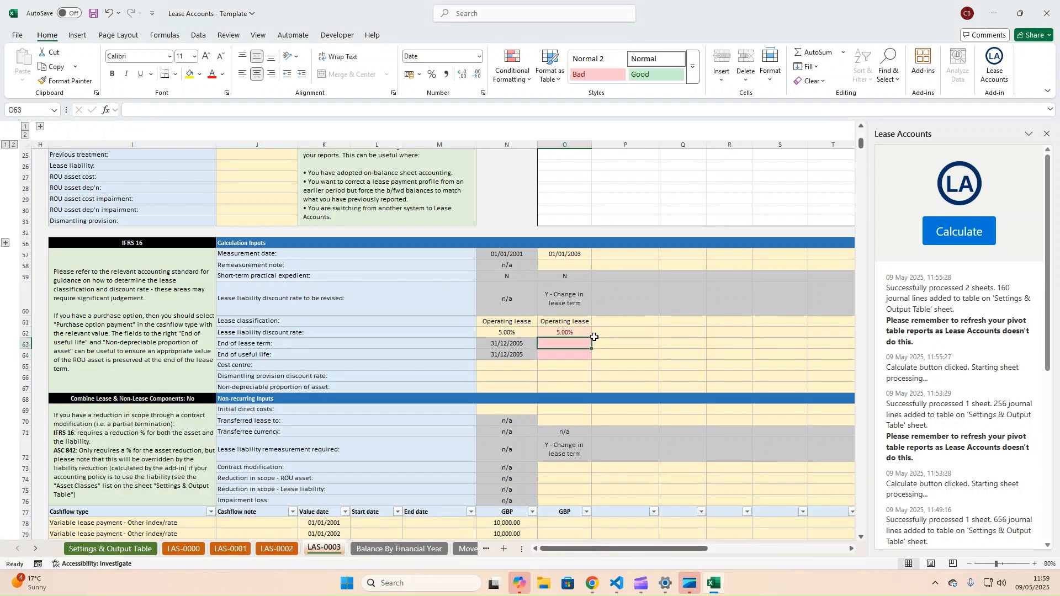
# Link the remeasurement's end of lease term and end of useful life to the initial column with =N63 and =N64
pyautogui.click(572, 333)
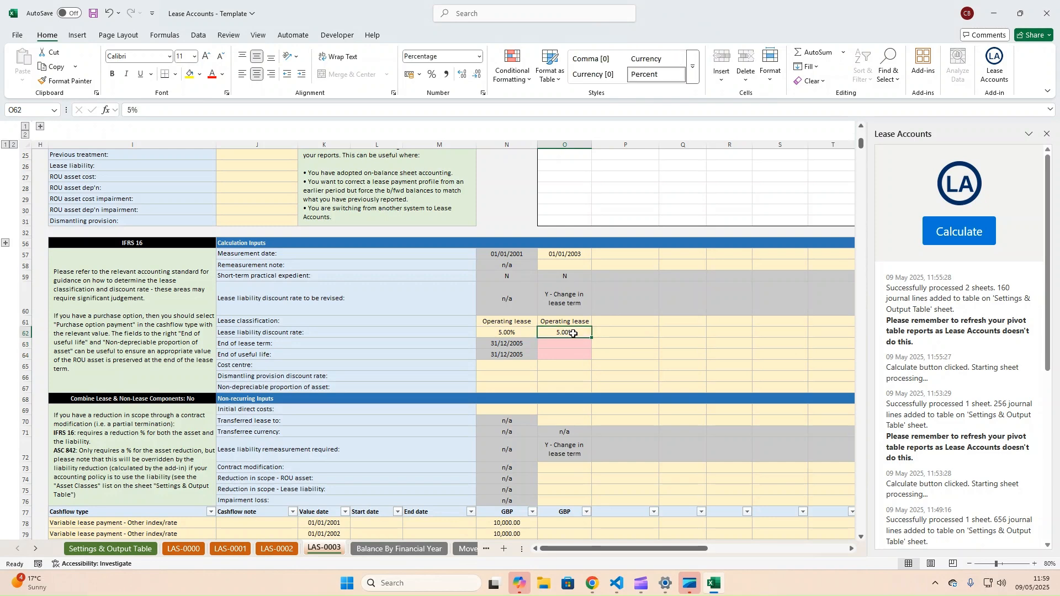
pyautogui.click(569, 323)
pyautogui.click(577, 333)
pyautogui.scroll(-2, 563, 357)
pyautogui.scroll(2, 562, 357)
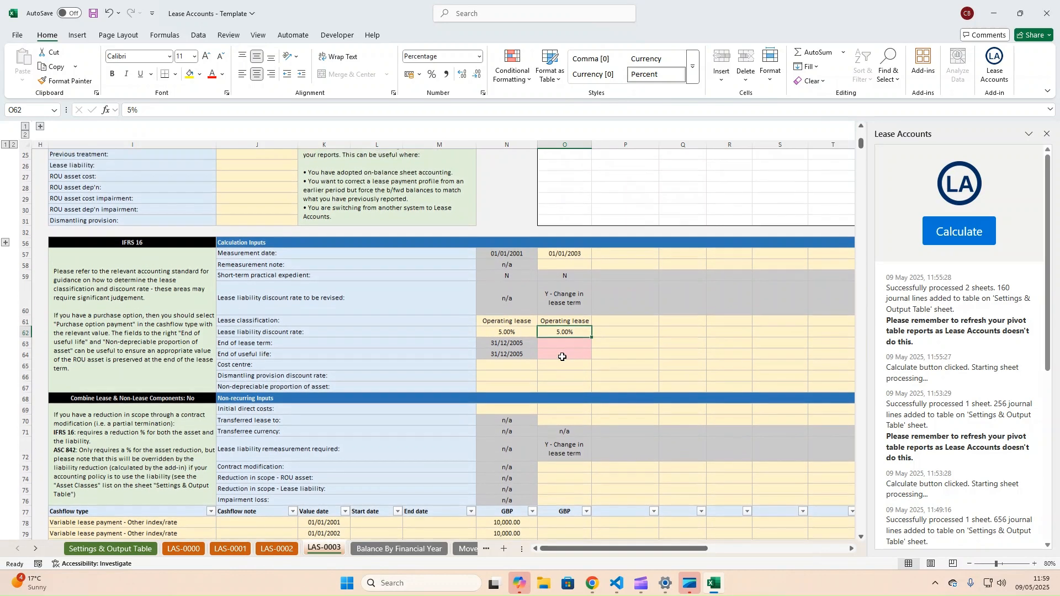
pyautogui.scroll(-3, 562, 357)
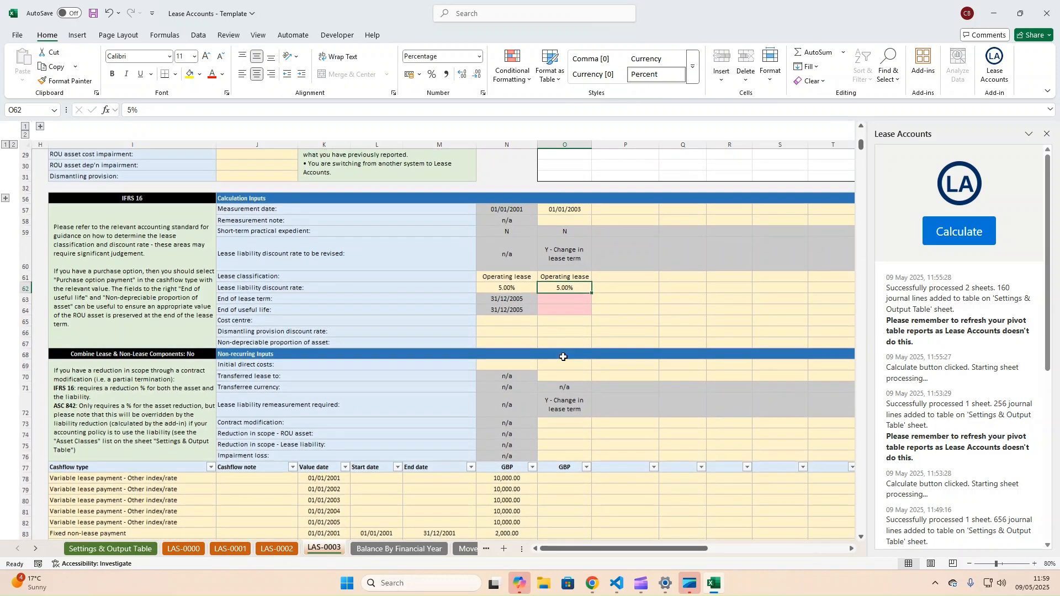
pyautogui.click(568, 310)
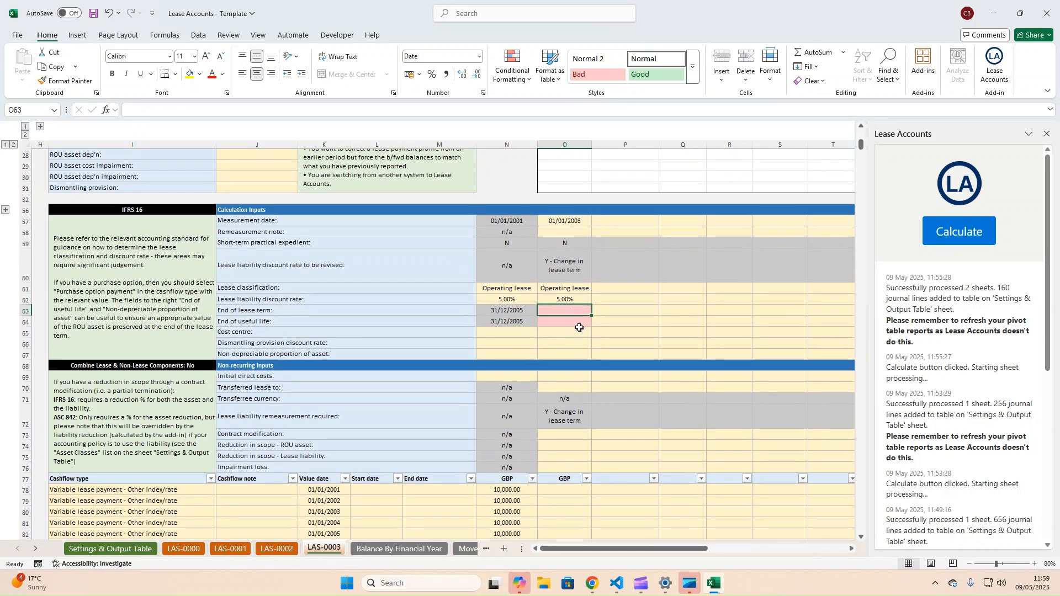
pyautogui.write('=N63')
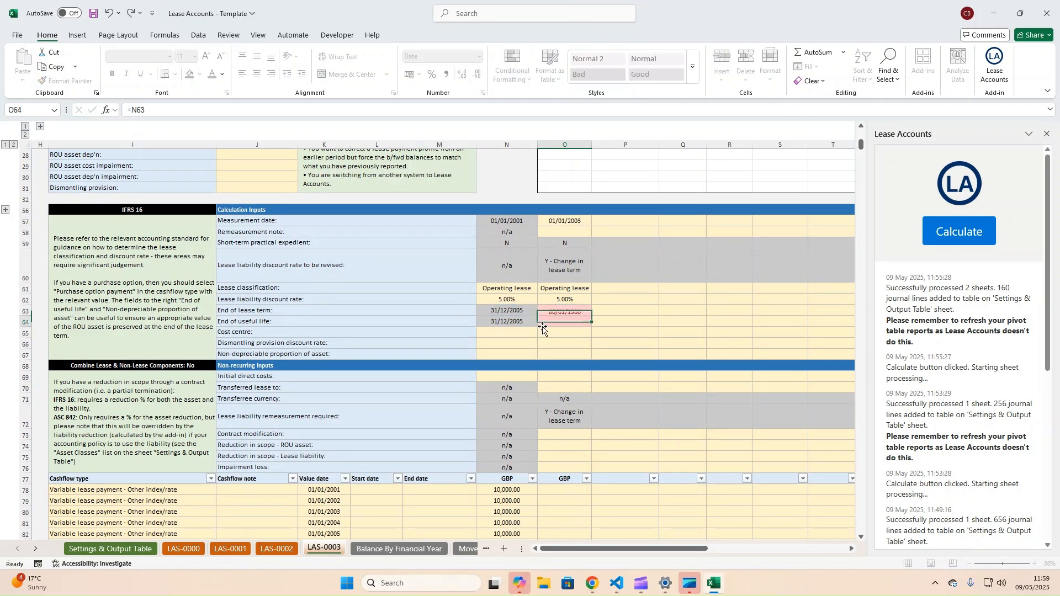
pyautogui.press('Return')
pyautogui.write('=N64')
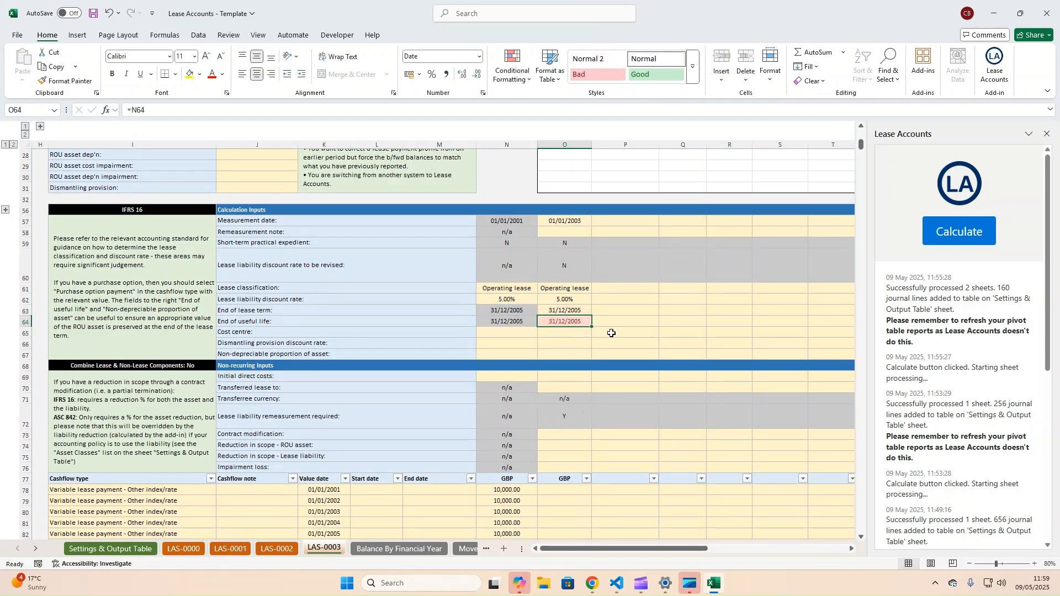
pyautogui.press('Return')
# Link the remeasurement column's fixed non-lease payments to the initial amounts with =N83, filled down through row 87
pyautogui.click(552, 264)
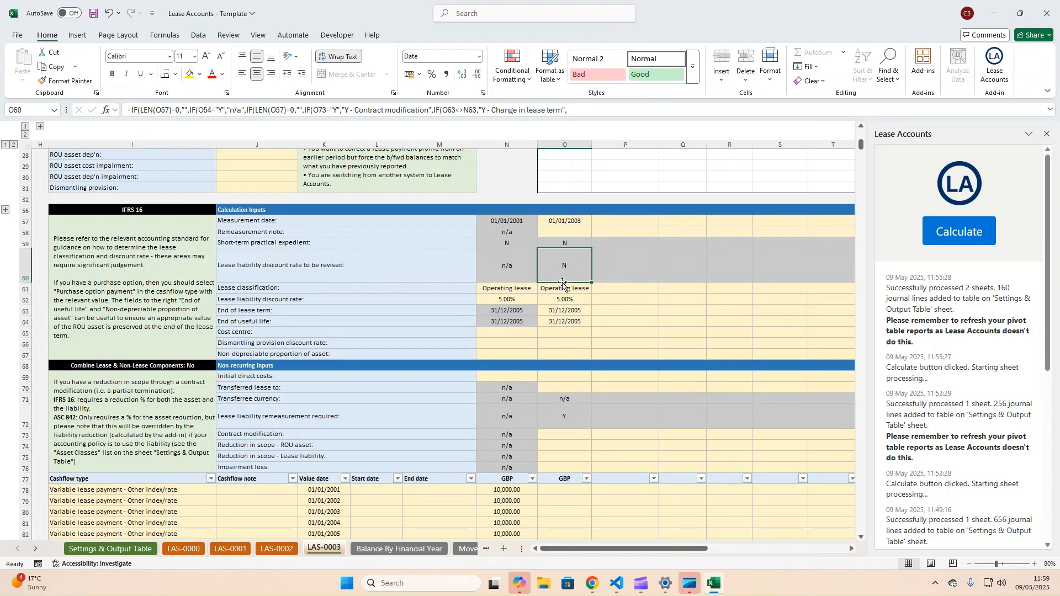
pyautogui.scroll(-4, 601, 364)
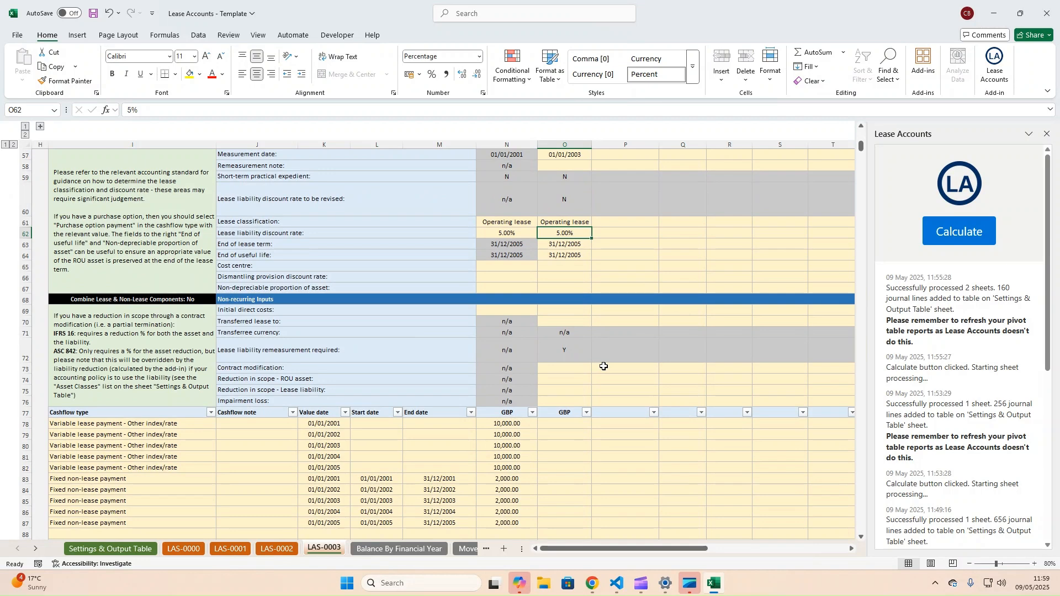
pyautogui.click(559, 358)
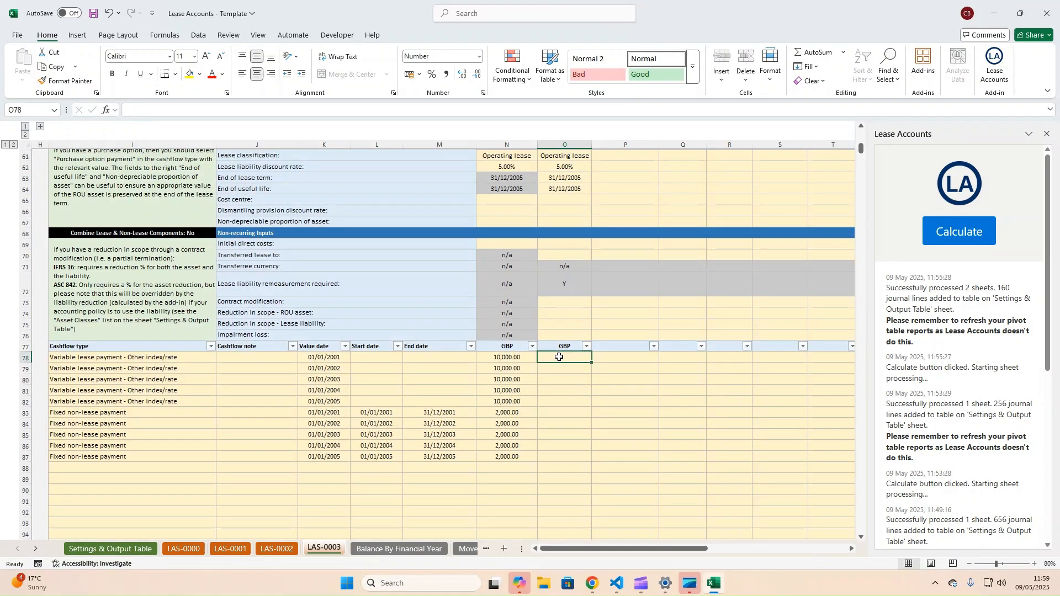
pyautogui.click(553, 411)
pyautogui.write('=')
pyautogui.click(507, 413)
pyautogui.press('Return')
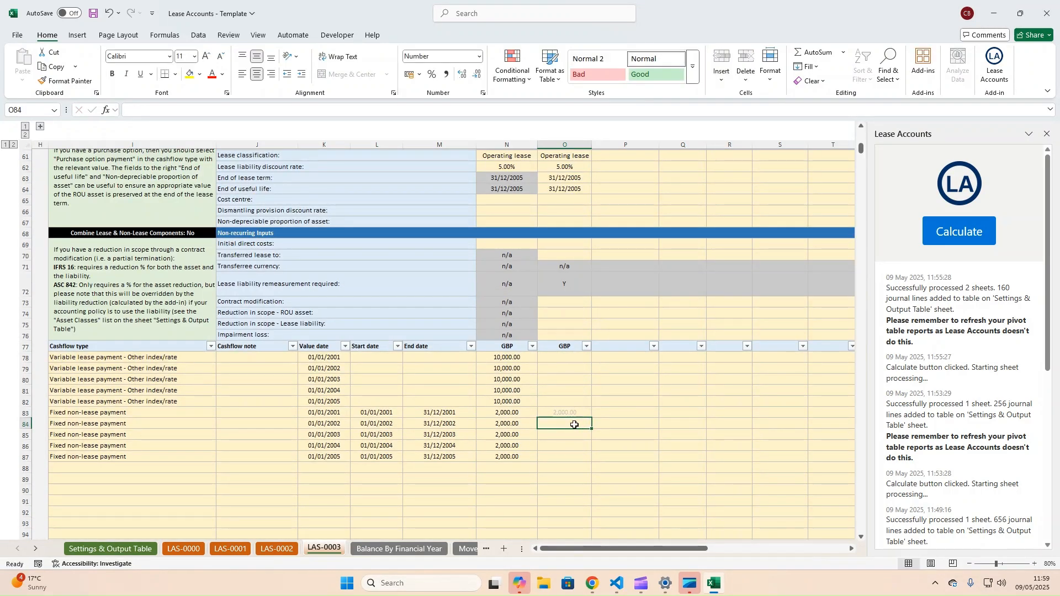
pyautogui.click(583, 414)
pyautogui.moveTo(593, 420); pyautogui.dragTo(592, 458)
pyautogui.click(594, 414)
# Examine which linked non-lease payments fall before and after the 01/01/2003 measurement date, comparing their value dates
pyautogui.scroll(1, 597, 398)
pyautogui.scroll(5, 596, 398)
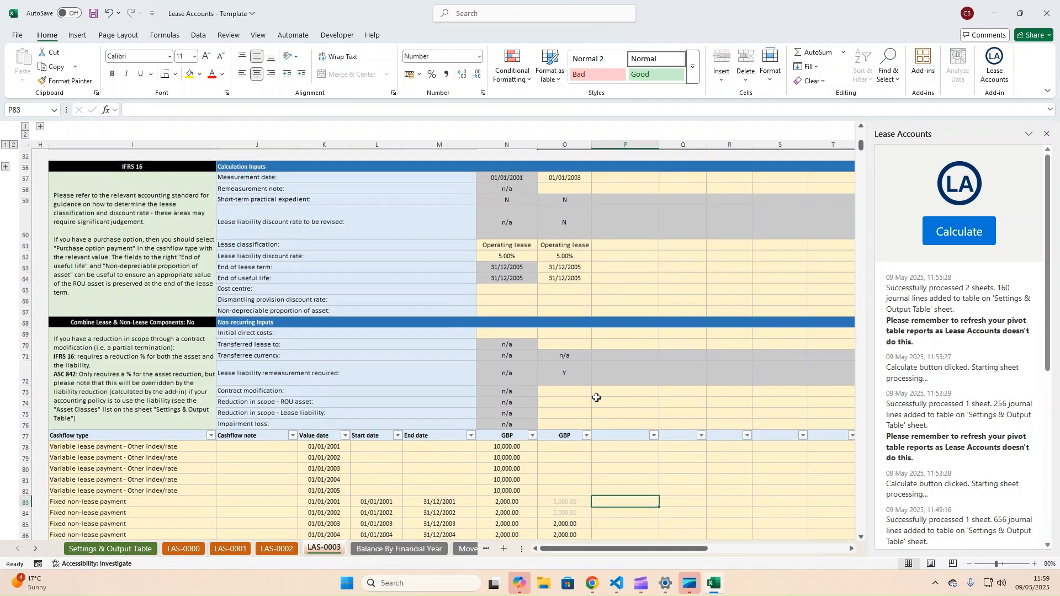
pyautogui.scroll(-6, 597, 397)
pyautogui.moveTo(570, 447); pyautogui.dragTo(562, 460)
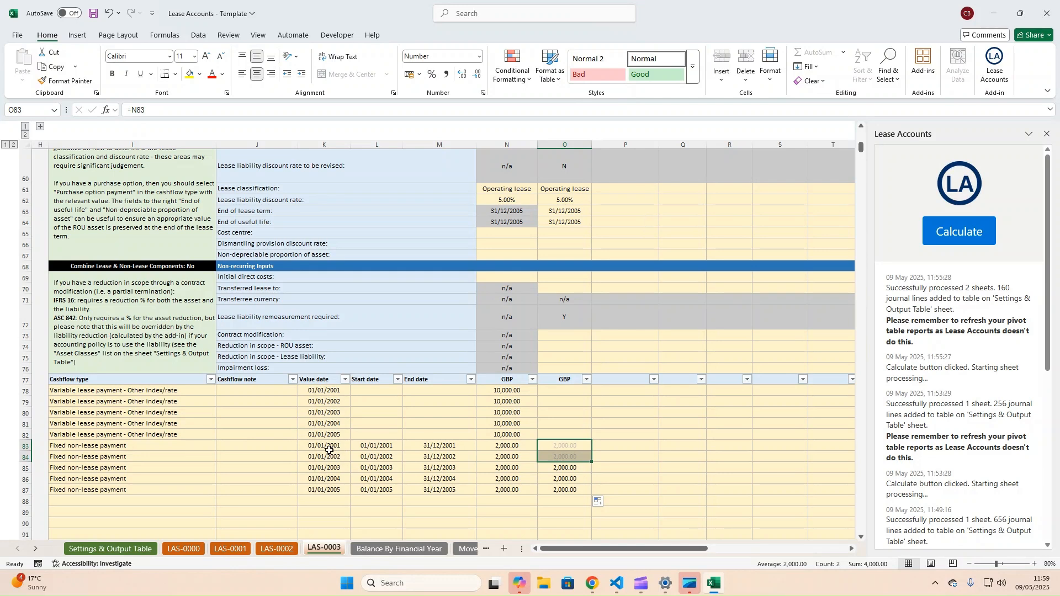
pyautogui.moveTo(569, 446); pyautogui.dragTo(571, 453)
pyautogui.click(575, 469)
pyautogui.click(557, 425)
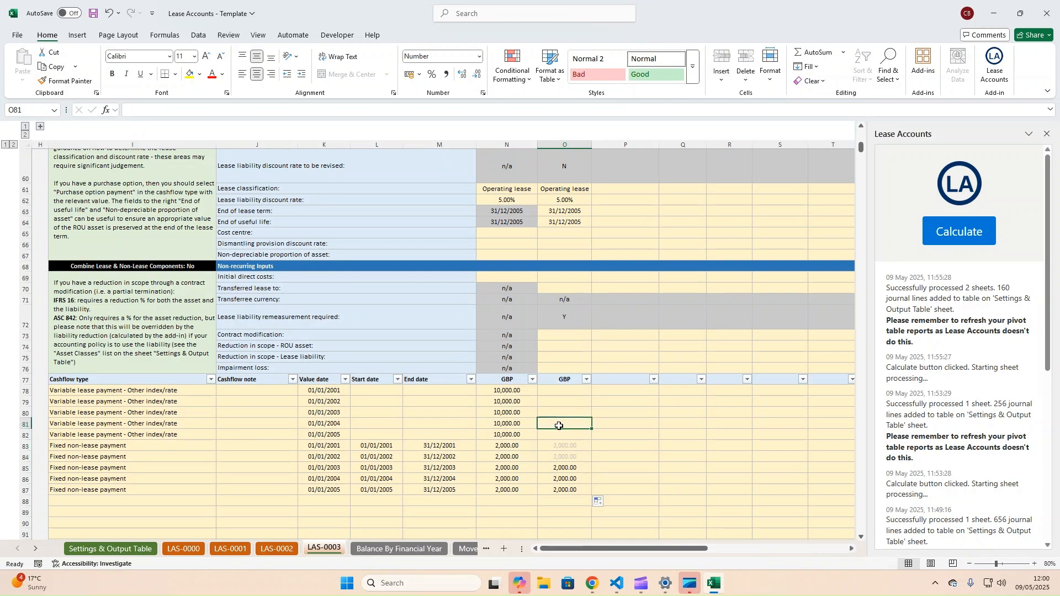
# Link the remeasurement column's variable lease payments to the initial amounts with =N78, filled down through row 82
pyautogui.click(563, 392)
pyautogui.write('=')
pyautogui.click(521, 390)
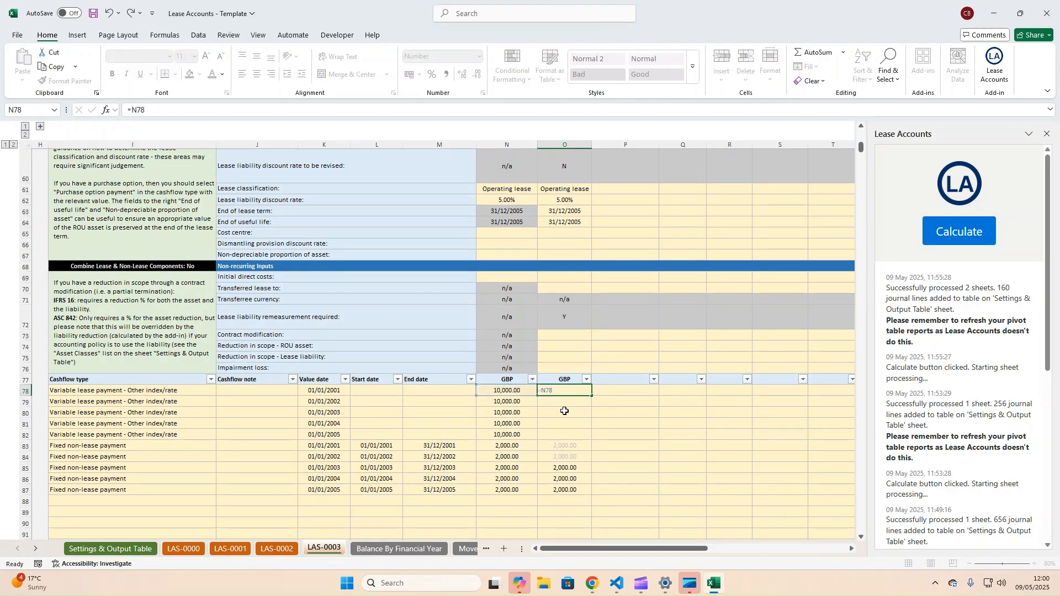
pyautogui.press('Return')
pyautogui.click(578, 389)
pyautogui.moveTo(593, 396); pyautogui.dragTo(589, 437)
# Increase the remeasured 01/01/2003 variable payment by 5% with =N80*1.05 and fill the formula down through the 2005 payment
pyautogui.click(576, 415)
pyautogui.write('=')
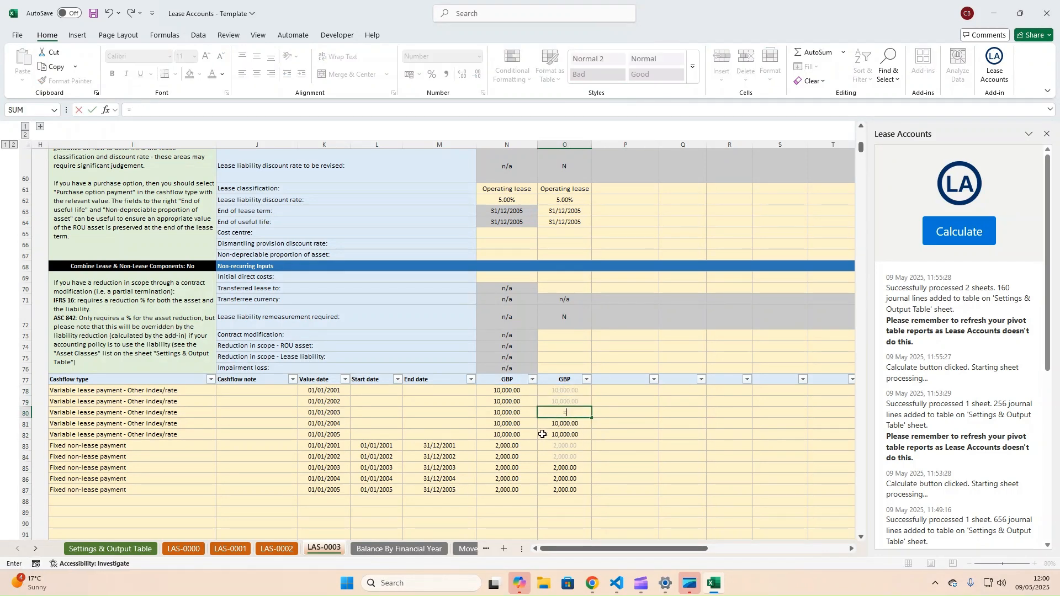
pyautogui.click(511, 417)
pyautogui.write('*')
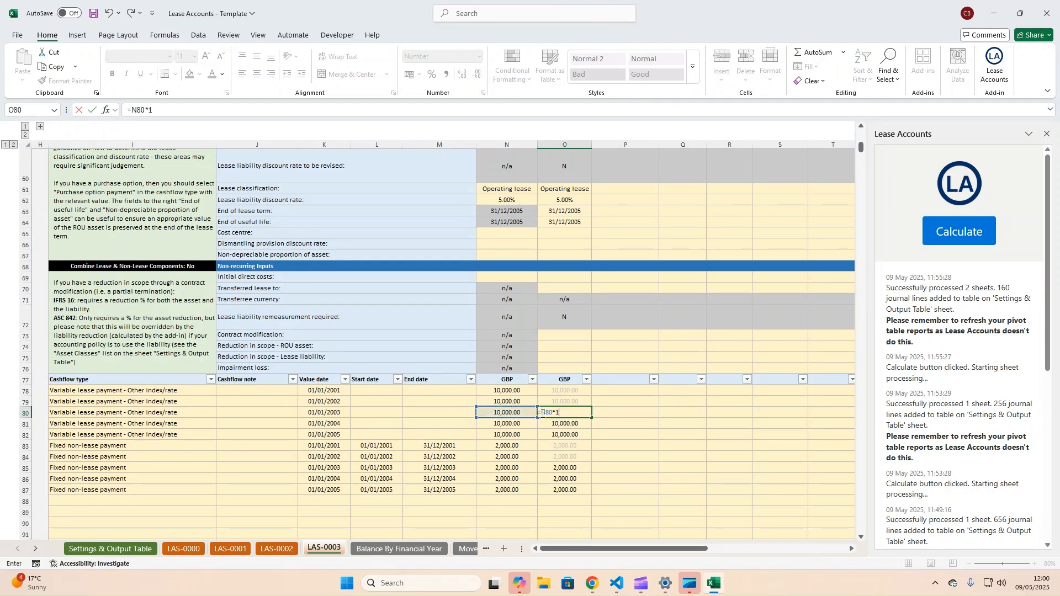
pyautogui.write('1.05')
pyautogui.press('Return')
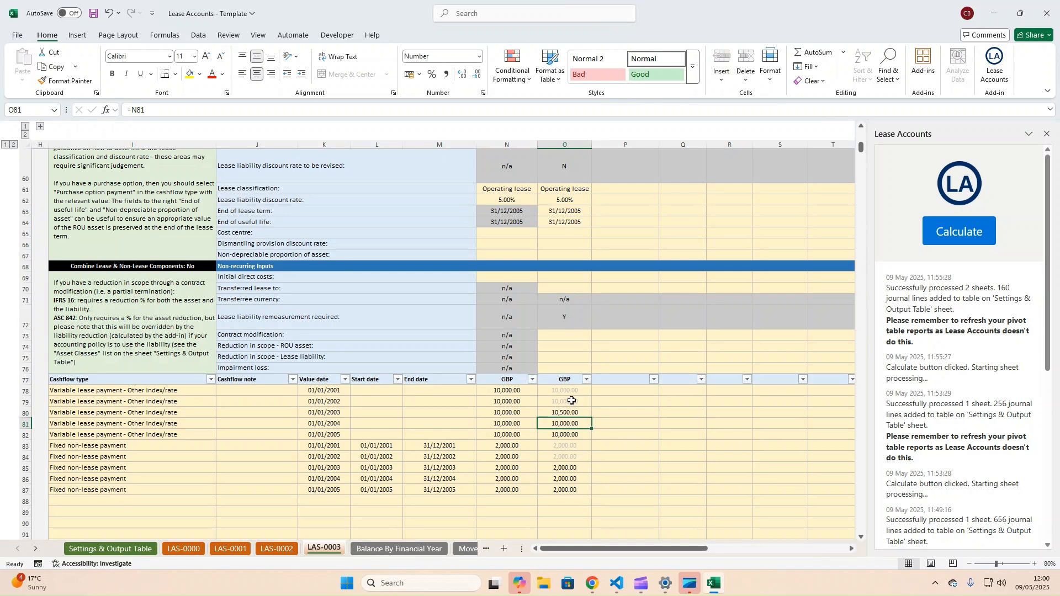
pyautogui.click(572, 413)
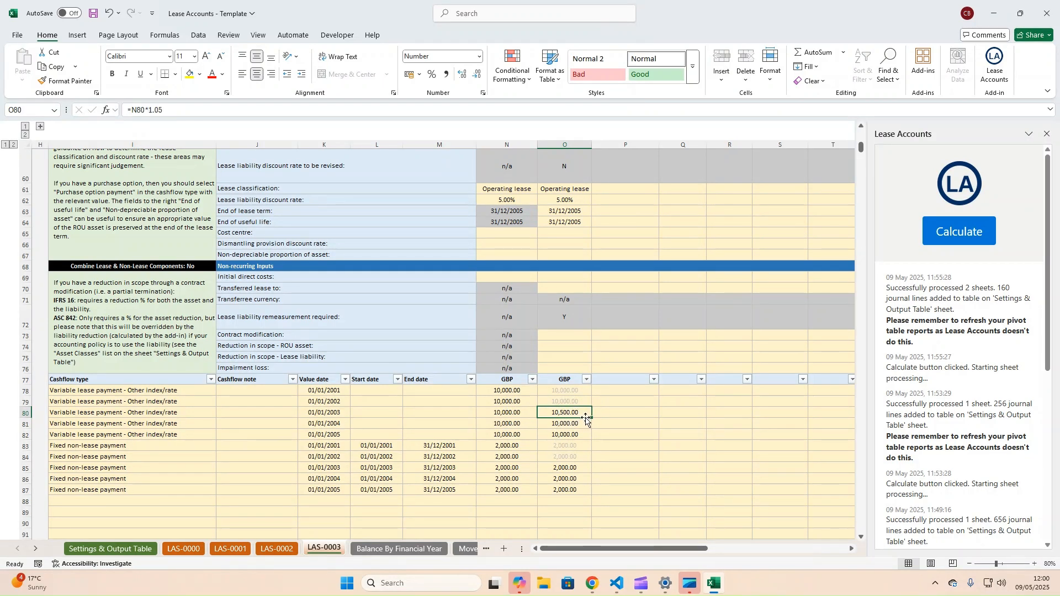
pyautogui.moveTo(591, 421); pyautogui.dragTo(563, 448)
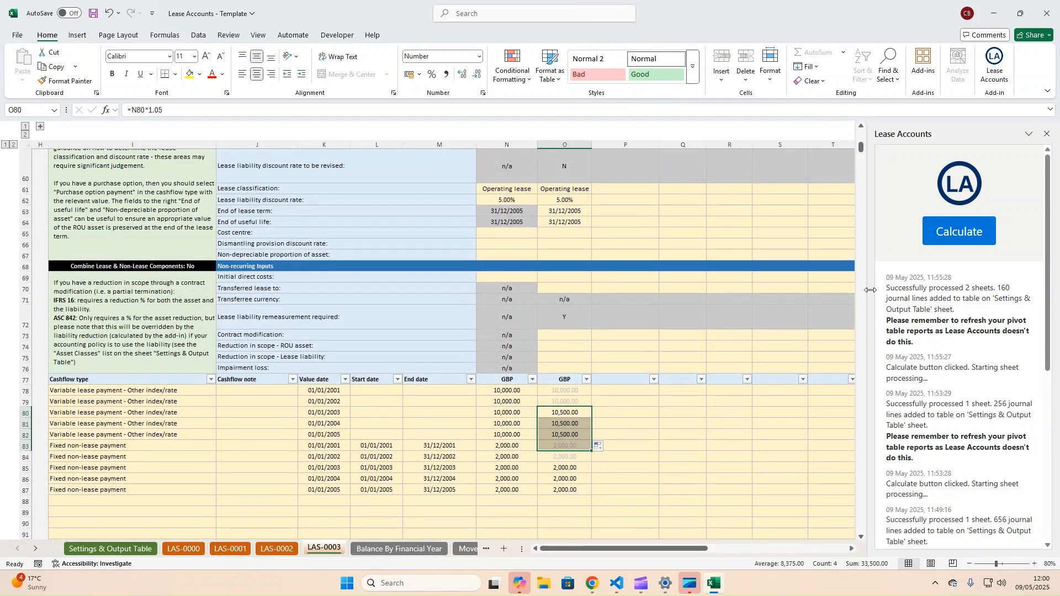
# Restrict the report settings on the Settings & Output Table sheet to the specific lease LAS-0003
pyautogui.click(957, 234)
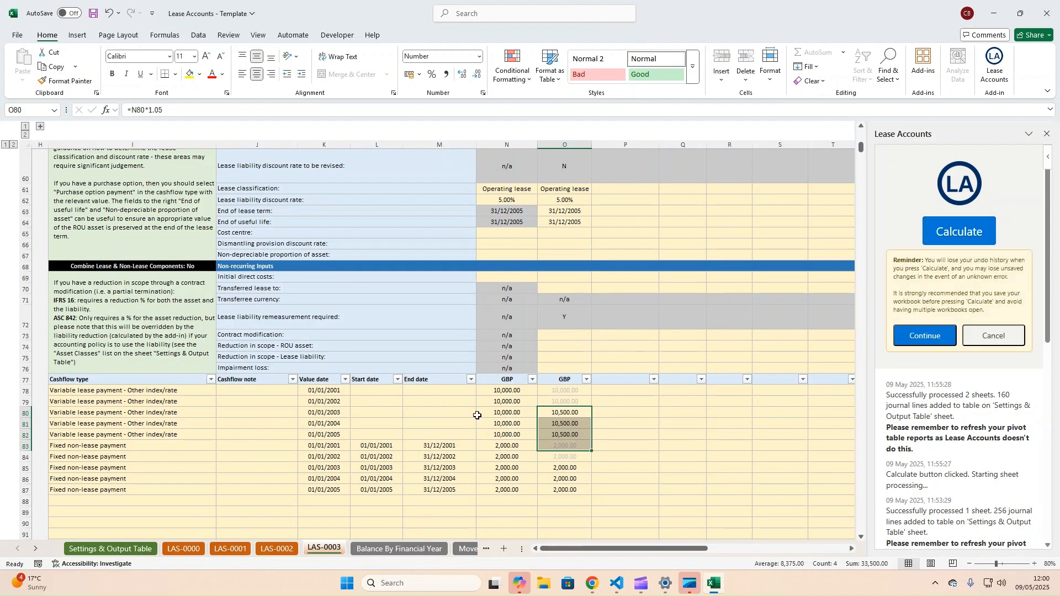
pyautogui.click(1009, 345)
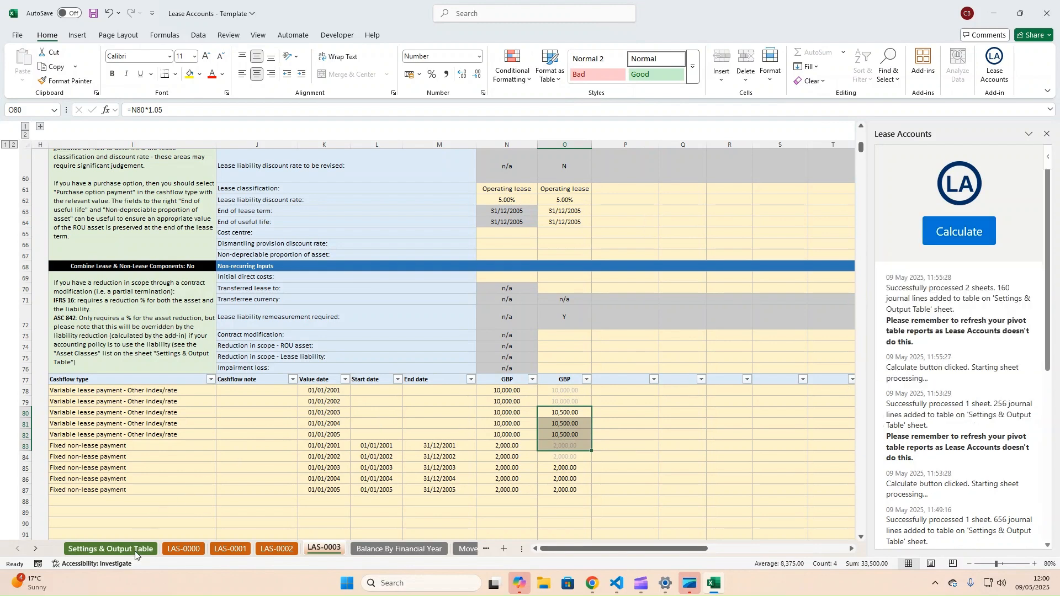
pyautogui.click(130, 548)
pyautogui.click(261, 287)
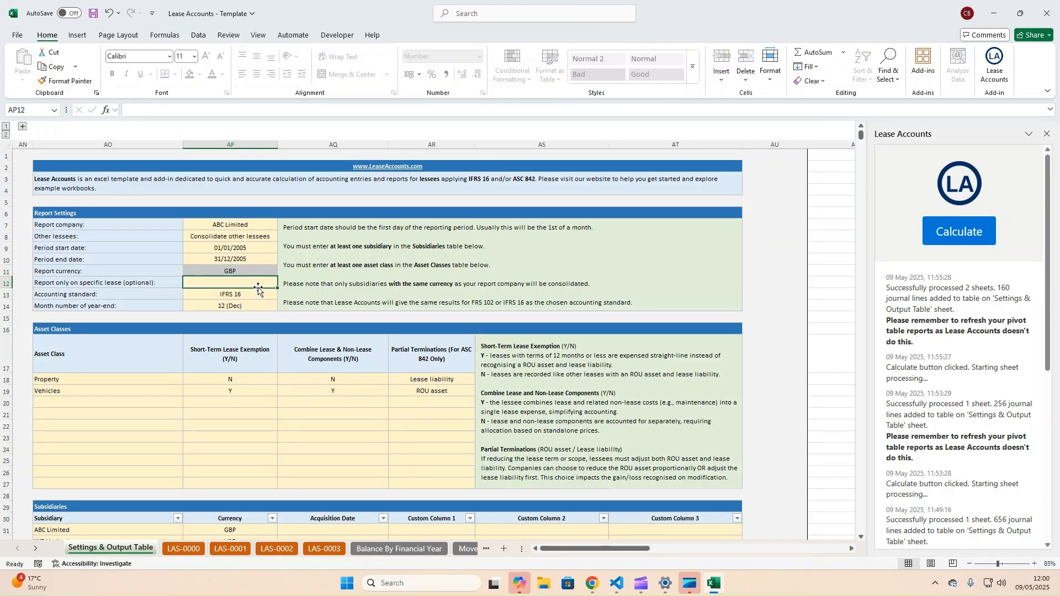
pyautogui.write('LAS')
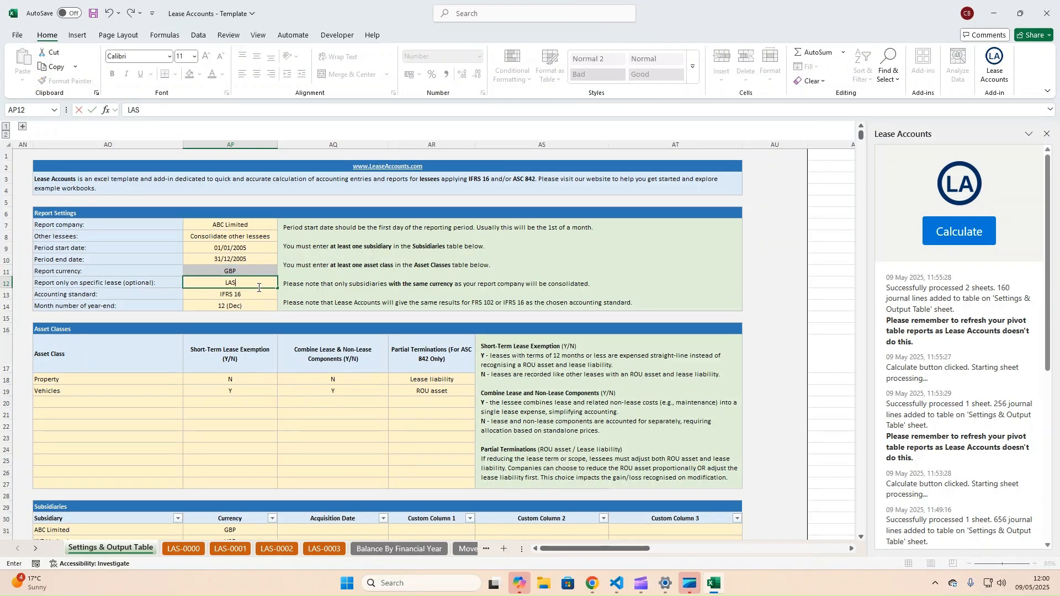
pyautogui.write('-0003')
pyautogui.press('Return')
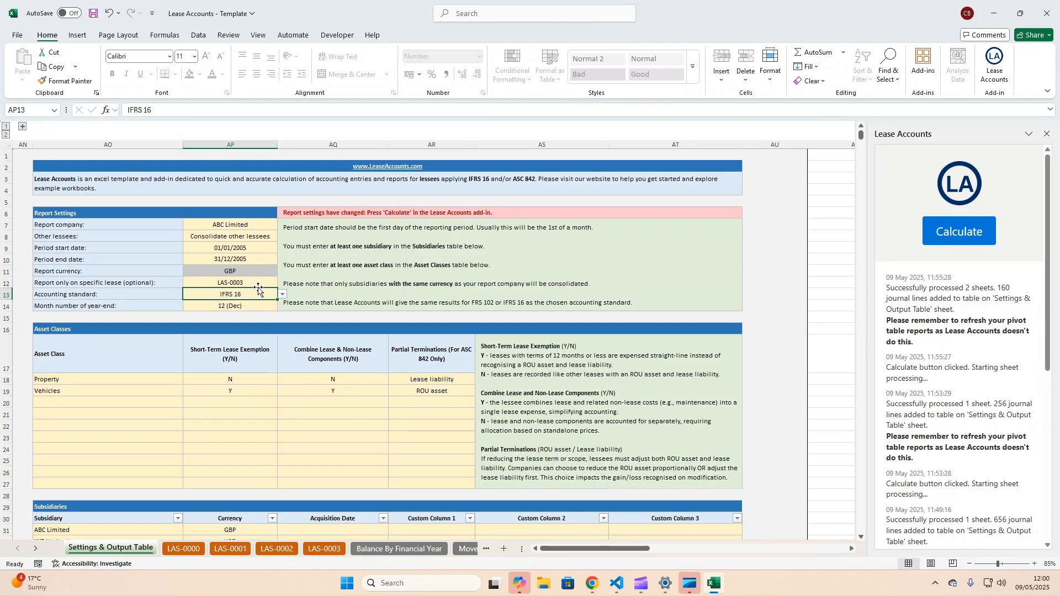
# Set the report's period start date to 01/01/2001 and run the lease calculation
pyautogui.click(257, 249)
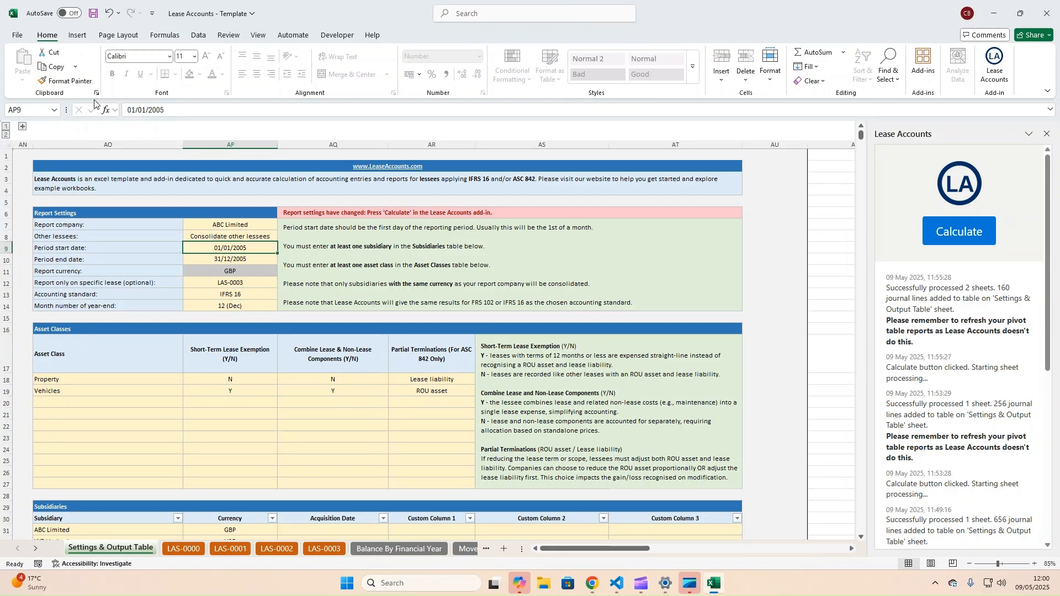
pyautogui.click(183, 111)
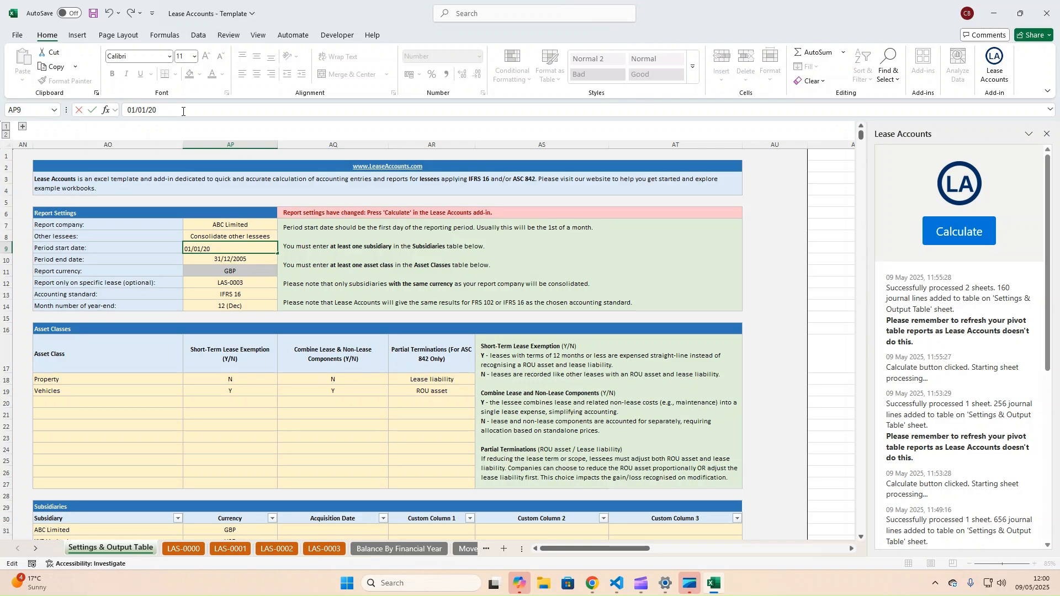
pyautogui.write('1')
pyautogui.press('Return')
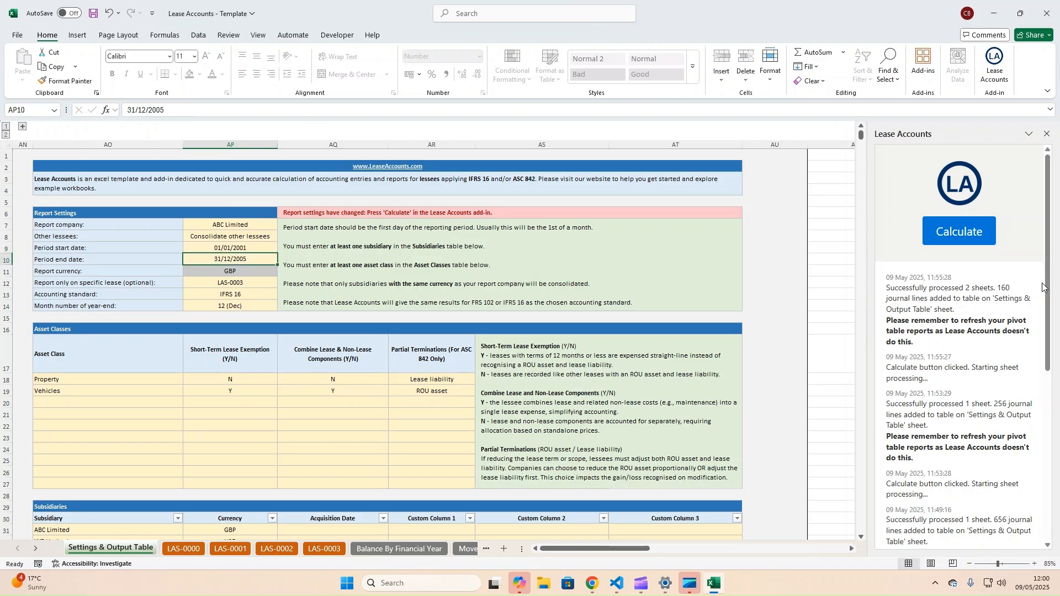
pyautogui.click(971, 238)
pyautogui.click(925, 336)
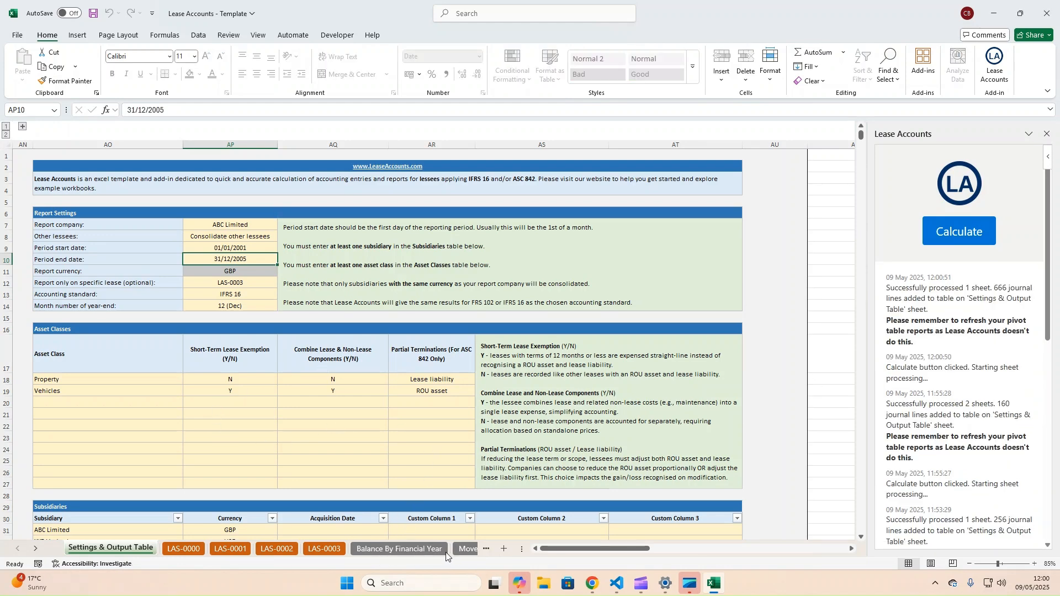
# Refresh the pivot table on the Balance By Financial Year sheet with the recalculated lease data
pyautogui.click(389, 549)
pyautogui.rightClick(185, 324)
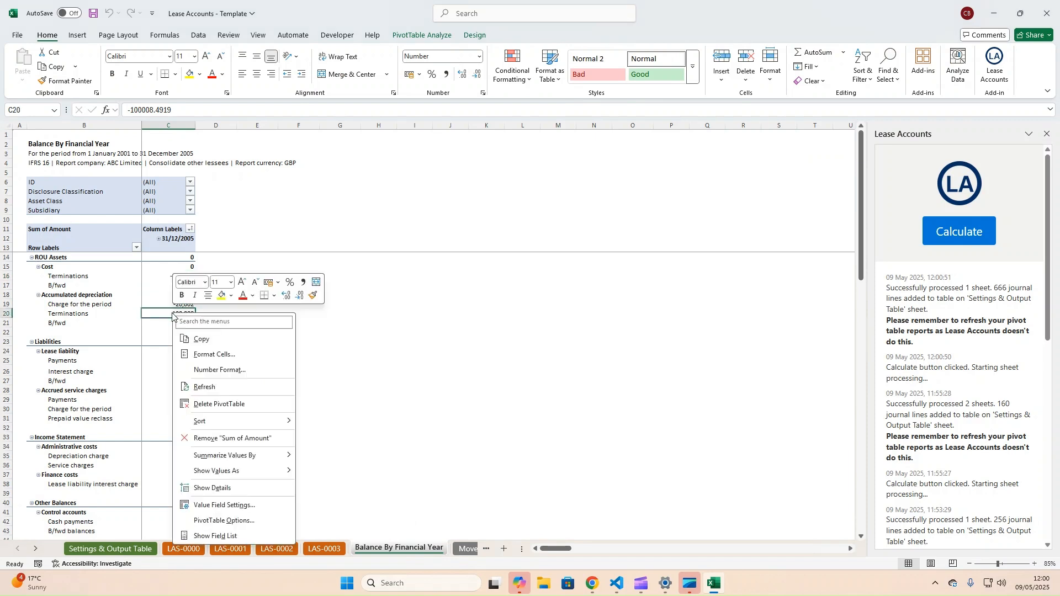
pyautogui.click(216, 405)
# Collapse the entire Year-End column field in the Balance By Financial Year pivot table to show annual figures only
pyautogui.rightClick(181, 241)
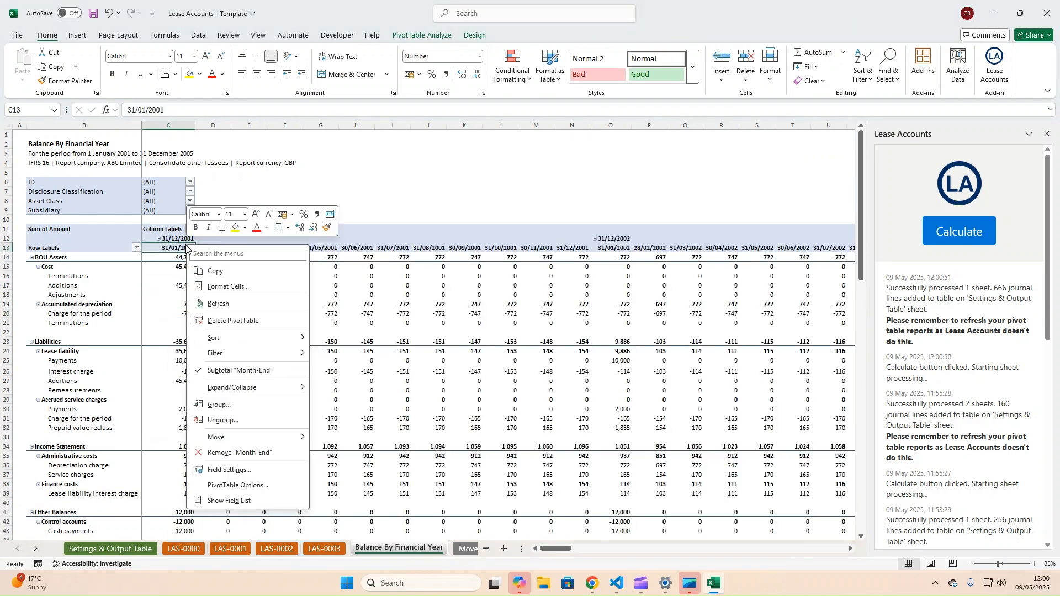
pyautogui.rightClick(174, 242)
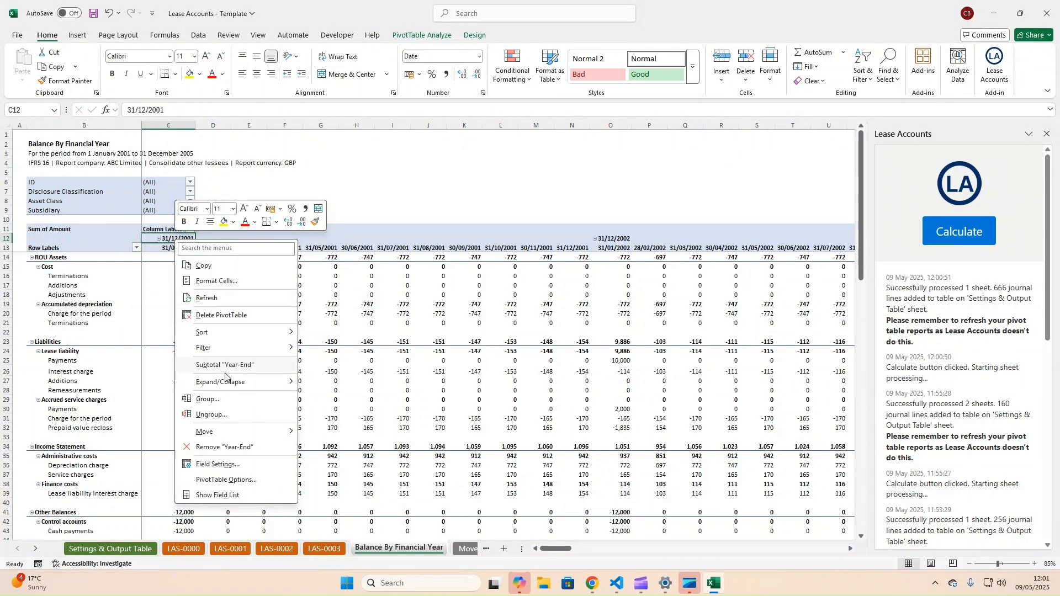
pyautogui.moveTo(276, 382)
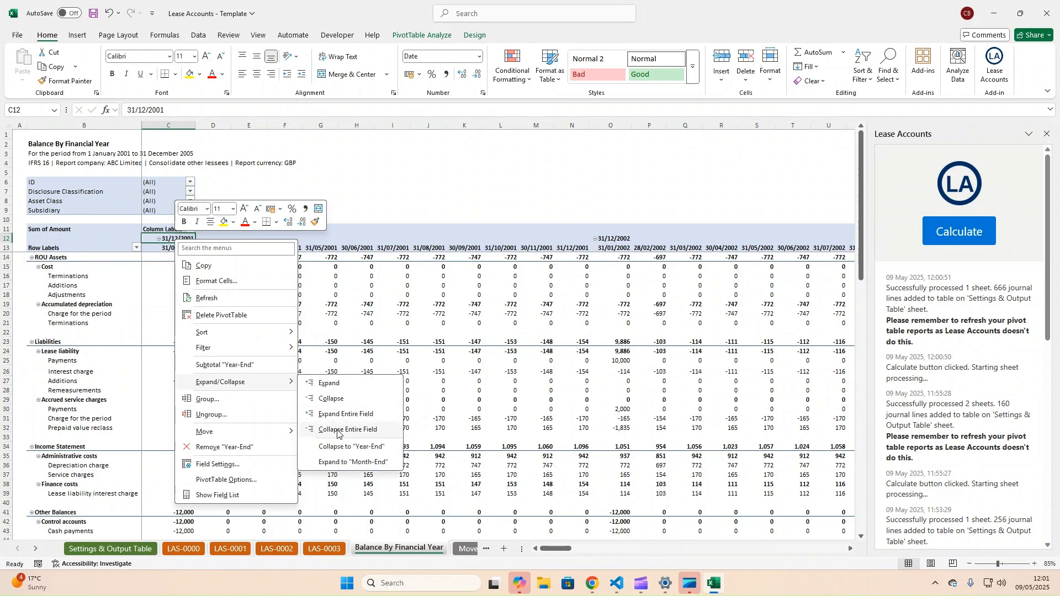
pyautogui.click(338, 434)
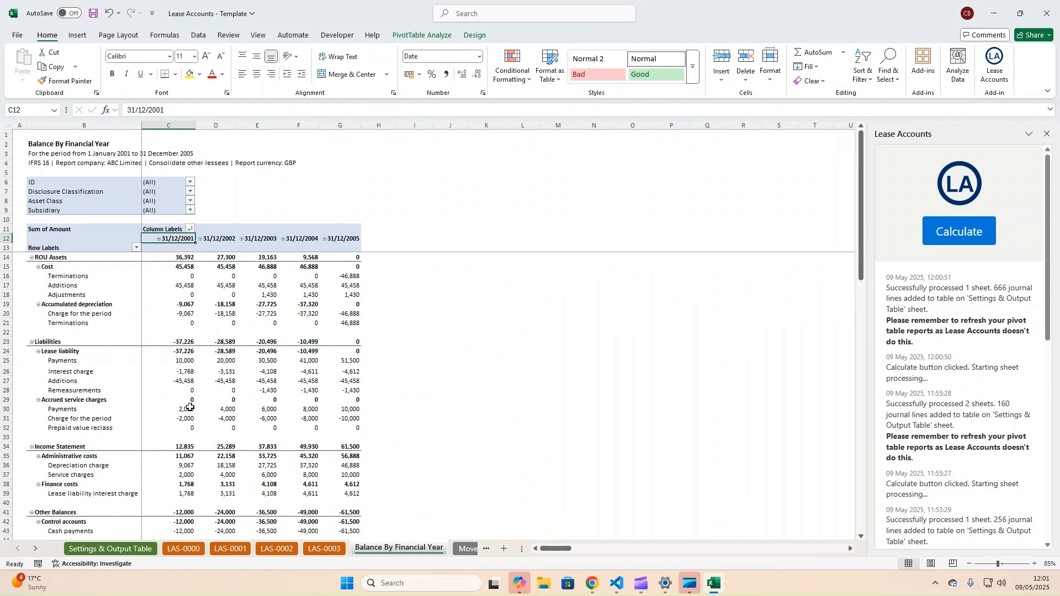
# Examine the balance report's lease liability additions, the 2003 remeasurement and the matching ROU asset cost adjustment
pyautogui.click(258, 391)
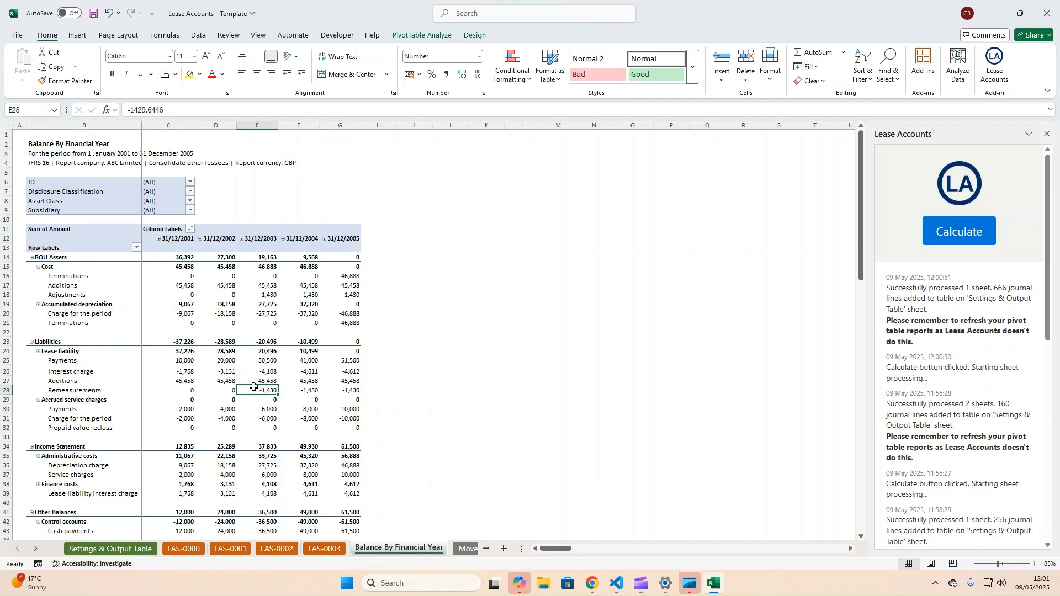
pyautogui.click(174, 380)
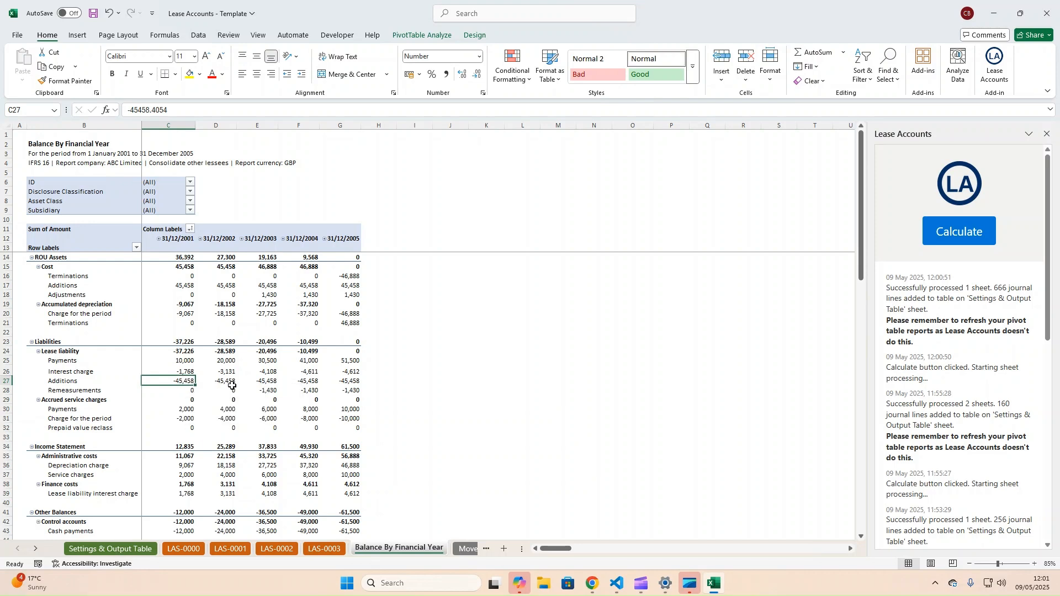
pyautogui.click(270, 393)
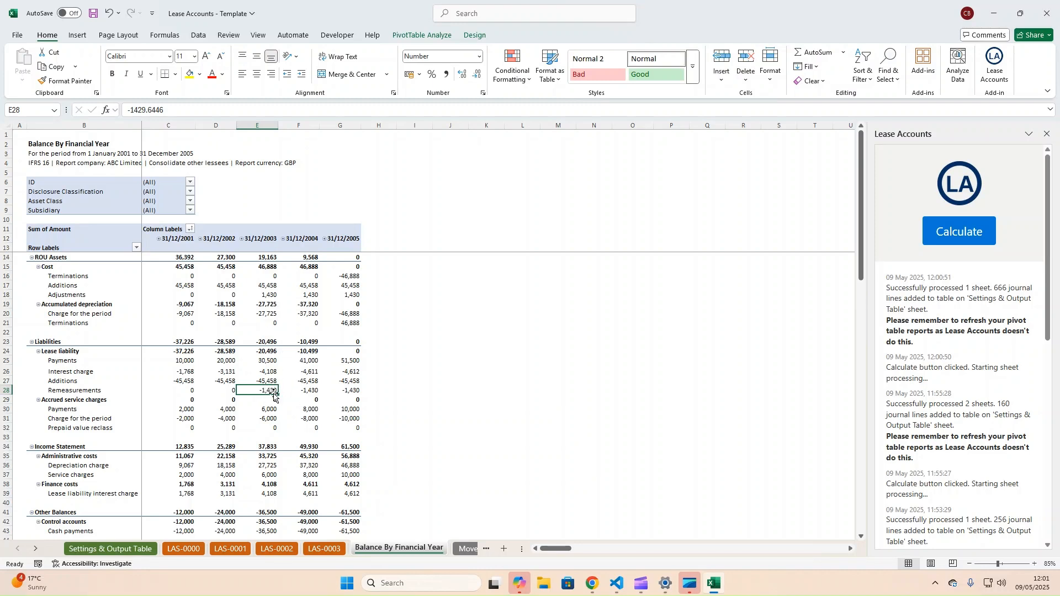
pyautogui.click(270, 296)
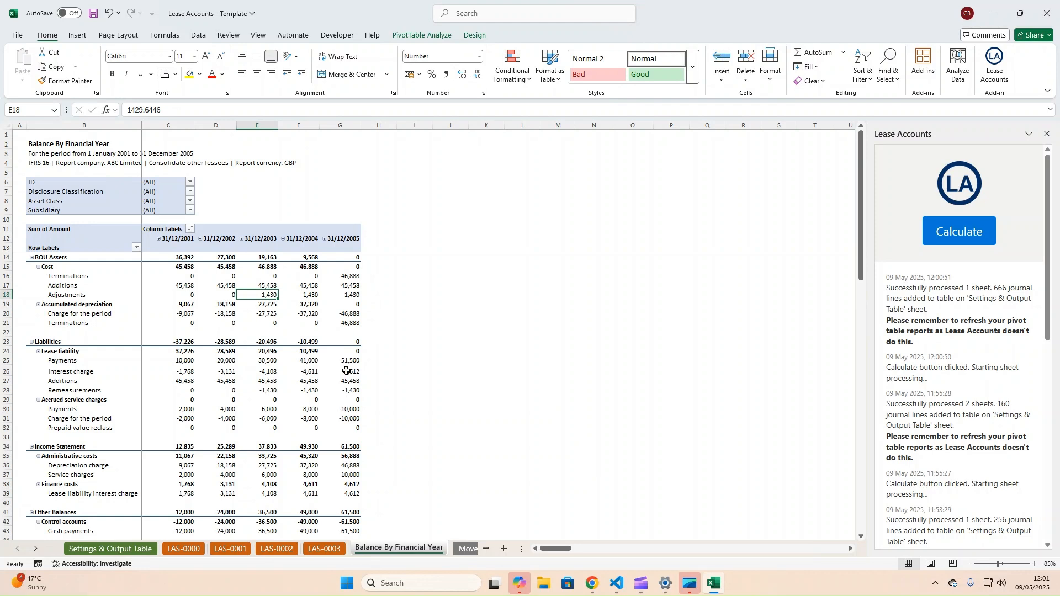
# Compare the balance report's 2005 cumulative cash payments with the sum of the remeasured payments on the LAS-0003 sheet
pyautogui.scroll(-3, 316, 413)
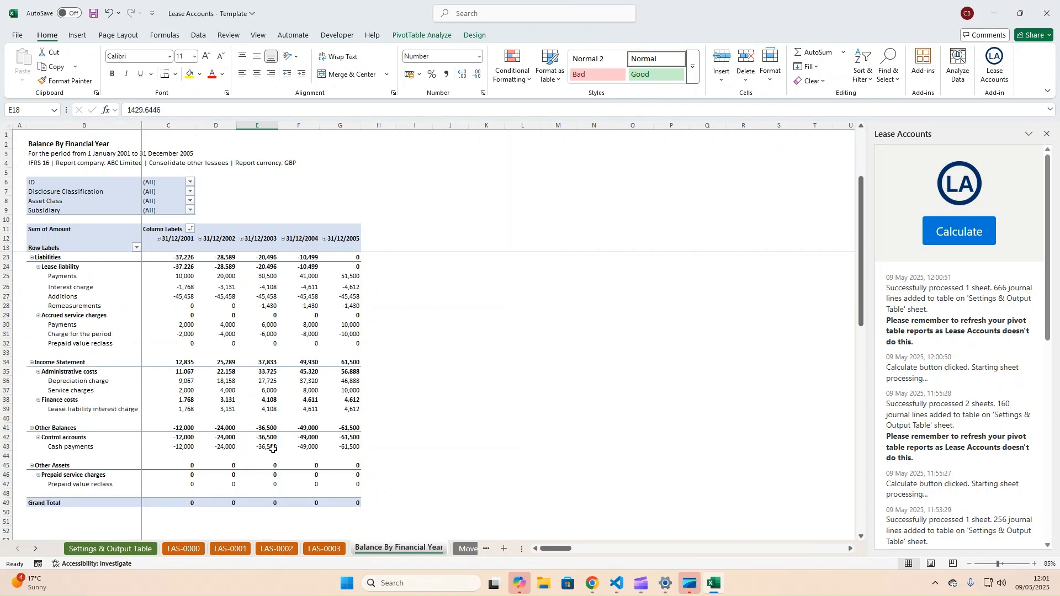
pyautogui.click(337, 450)
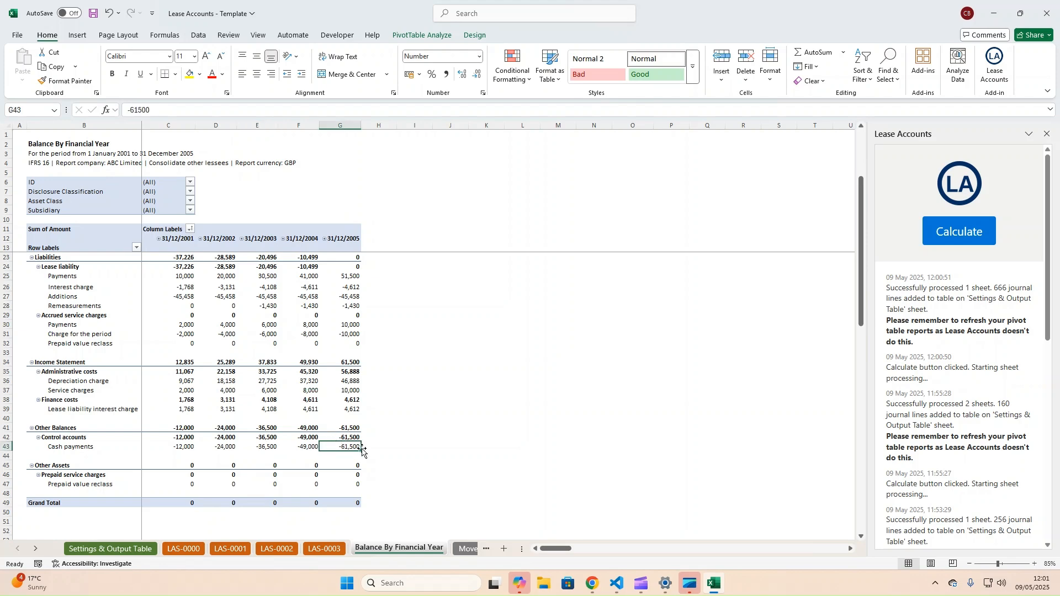
pyautogui.click(324, 549)
pyautogui.moveTo(575, 390); pyautogui.dragTo(574, 490)
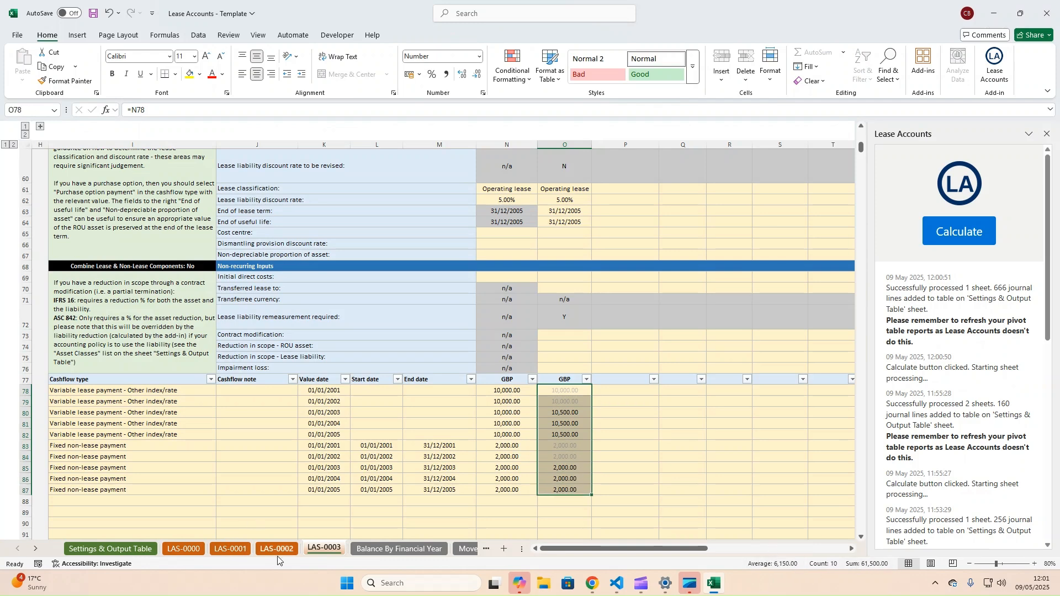
pyautogui.click(379, 550)
# Collapse the entire Year-End column field on the Movement By Financial Year sheet to show annual movements only
pyautogui.click(464, 549)
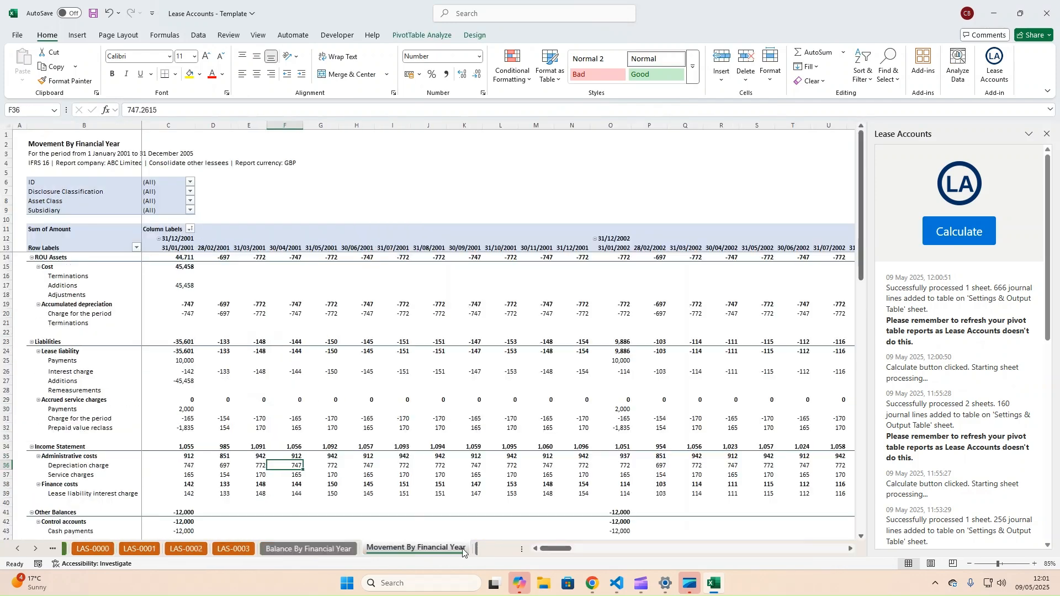
pyautogui.rightClick(177, 240)
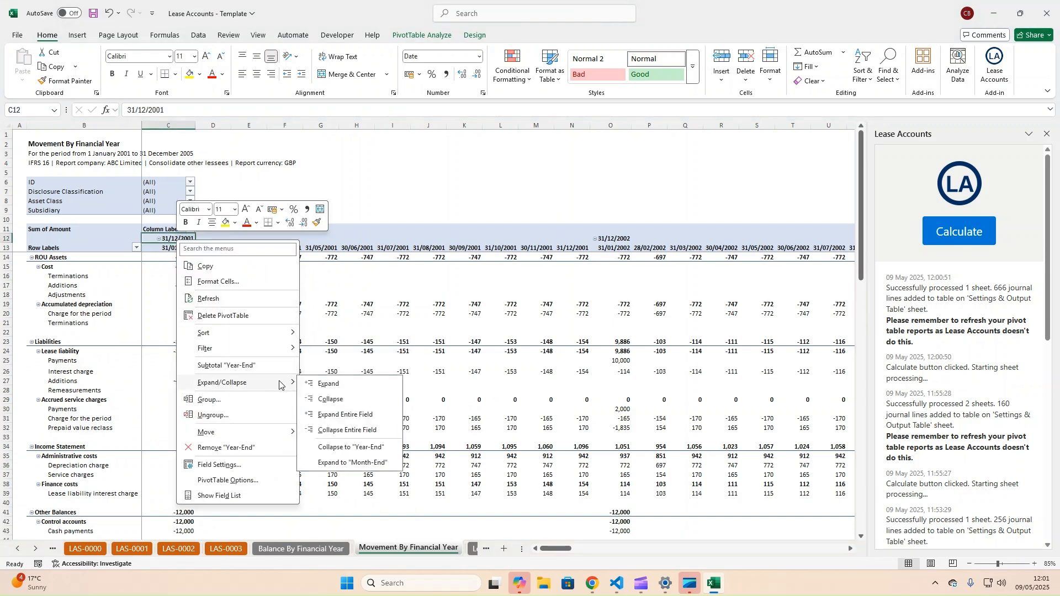
pyautogui.click(344, 433)
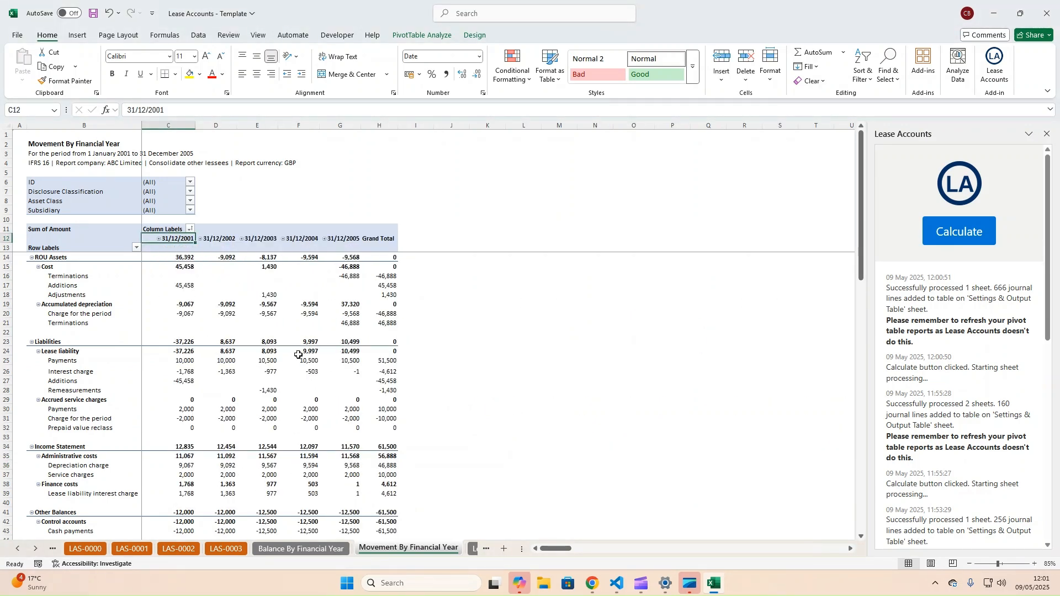
# Examine the movement report's 2003 liability remeasurement and the yearly liability movements from 2001 to 2005
pyautogui.click(262, 391)
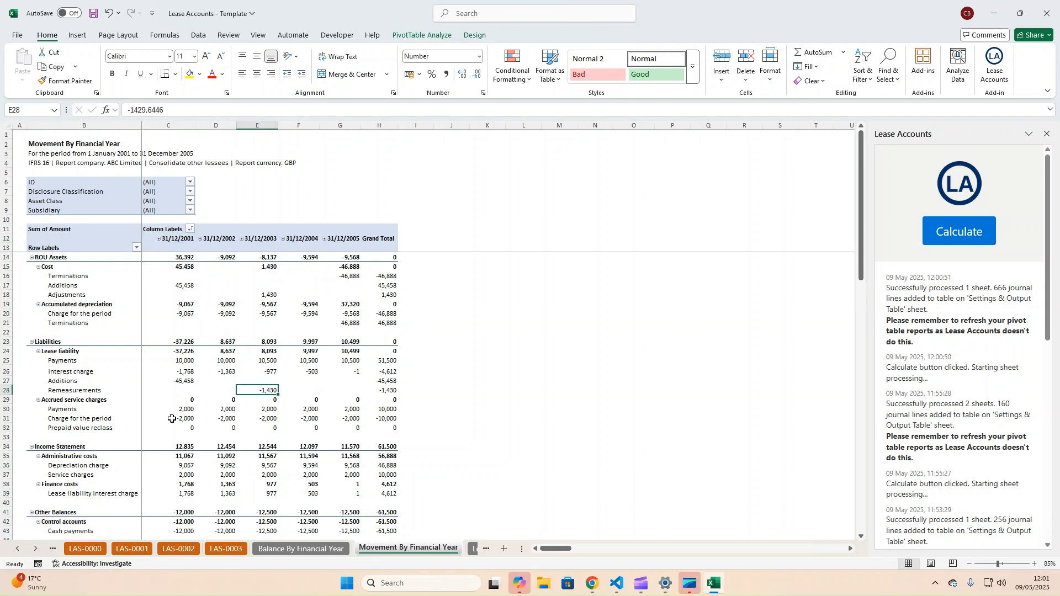
pyautogui.scroll(-2, 243, 415)
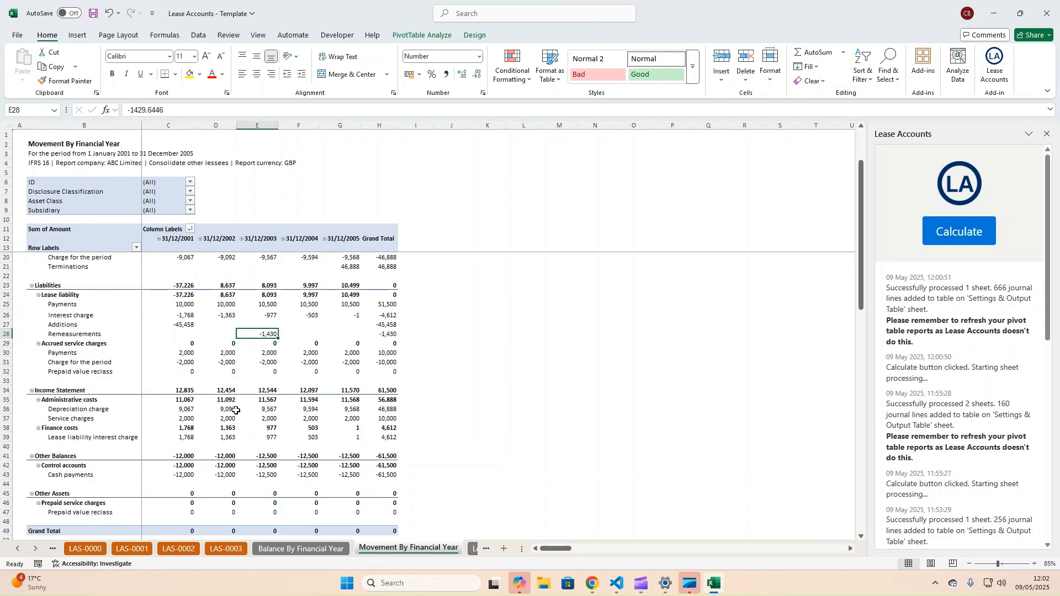
pyautogui.scroll(1, 299, 433)
pyautogui.moveTo(183, 314); pyautogui.dragTo(331, 314)
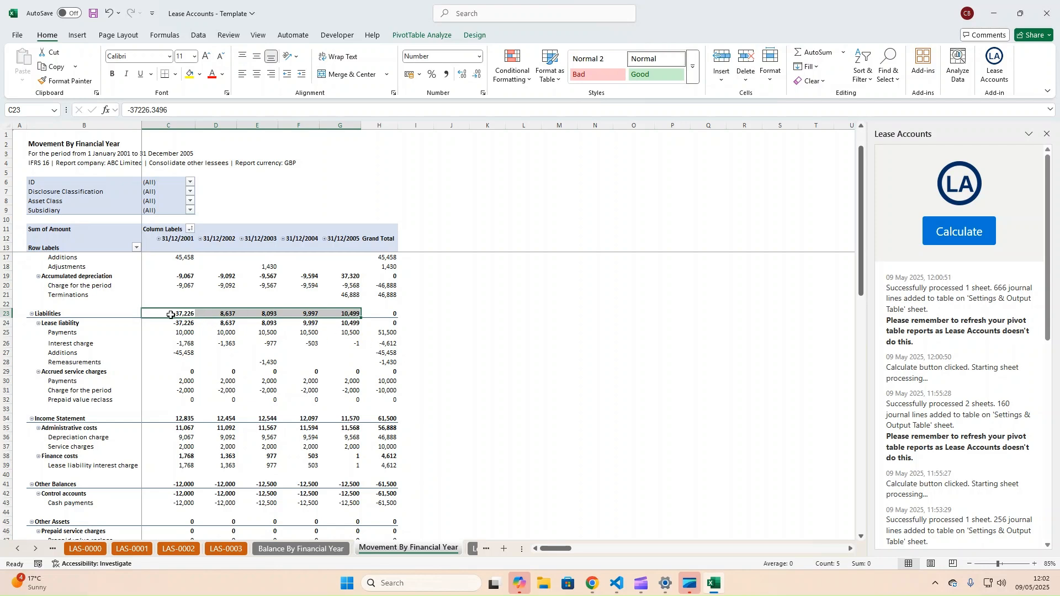
pyautogui.moveTo(167, 314); pyautogui.dragTo(323, 315)
pyautogui.click(408, 362)
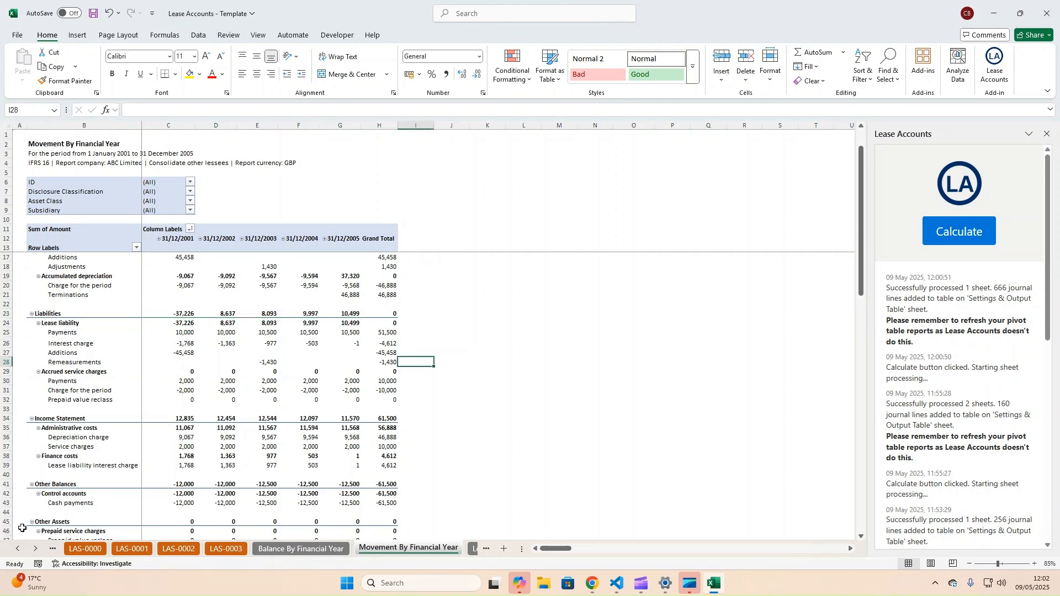
# Look through the names of the remaining report sheets and review the initial data on the LAS-0003 sheet
pyautogui.click(35, 548)
pyautogui.click(35, 548)
pyautogui.click(35, 549)
pyautogui.click(35, 549)
pyautogui.click(35, 549)
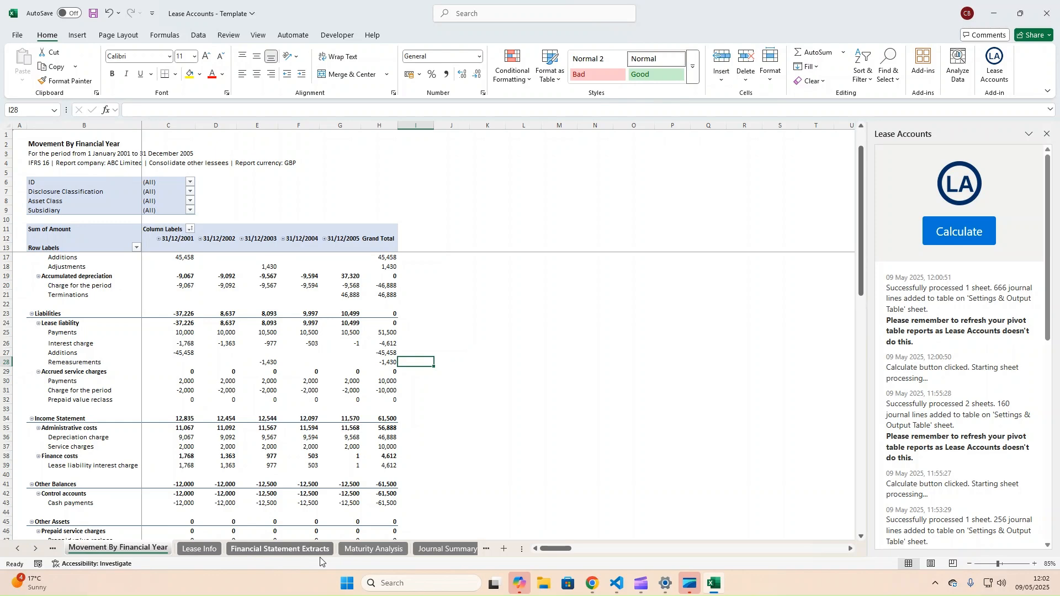
pyautogui.click(18, 549)
pyautogui.click(18, 548)
pyautogui.click(18, 549)
pyautogui.click(18, 549)
pyautogui.click(17, 549)
pyautogui.click(226, 549)
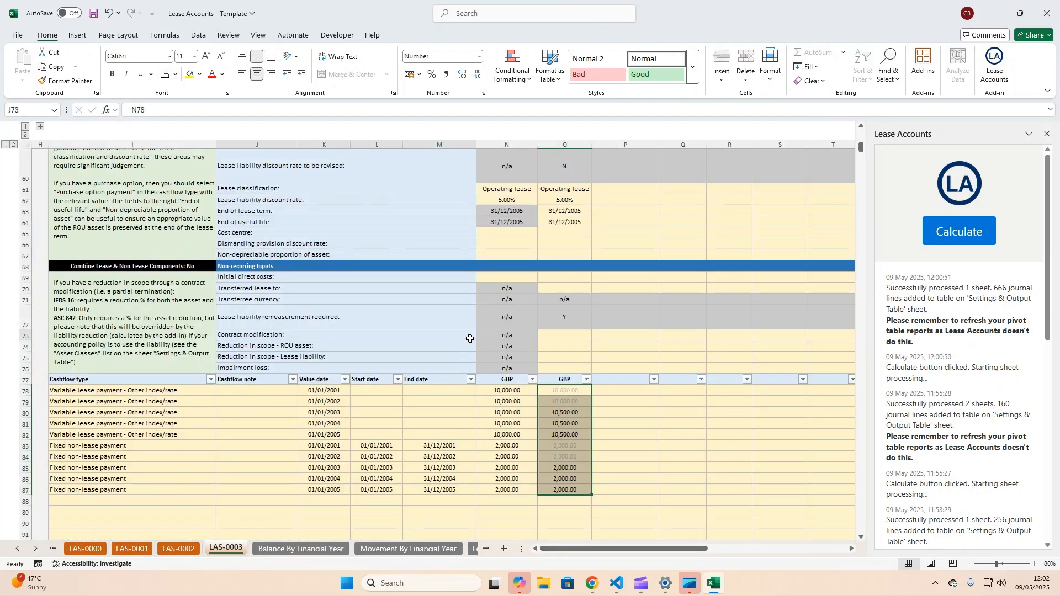
pyautogui.scroll(6, 469, 339)
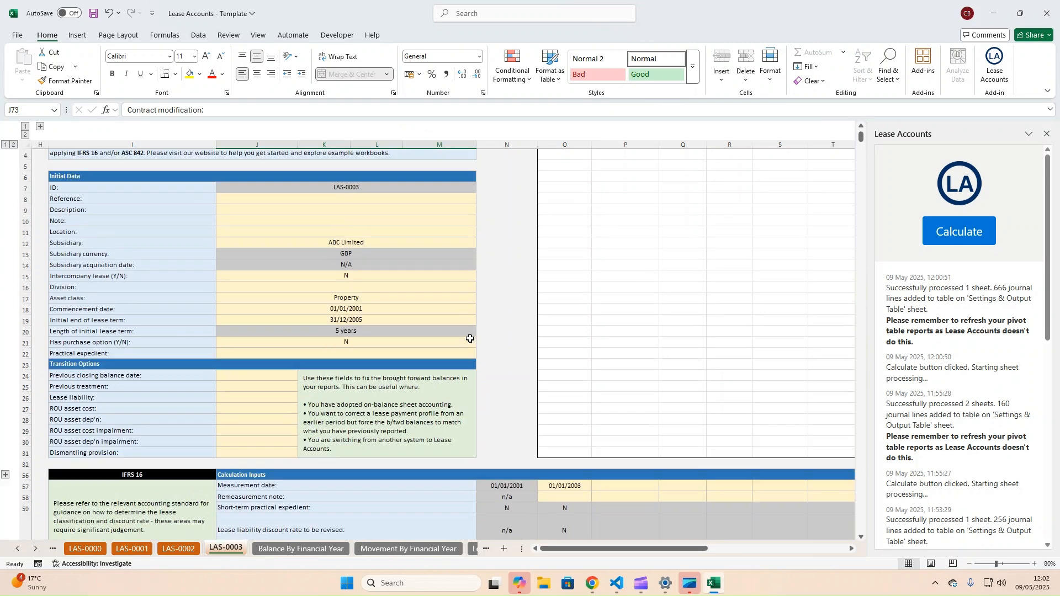
# Switch to the Lease Accounts website in Chrome and look through the page to the lessee accounting example workbooks
pyautogui.click(592, 583)
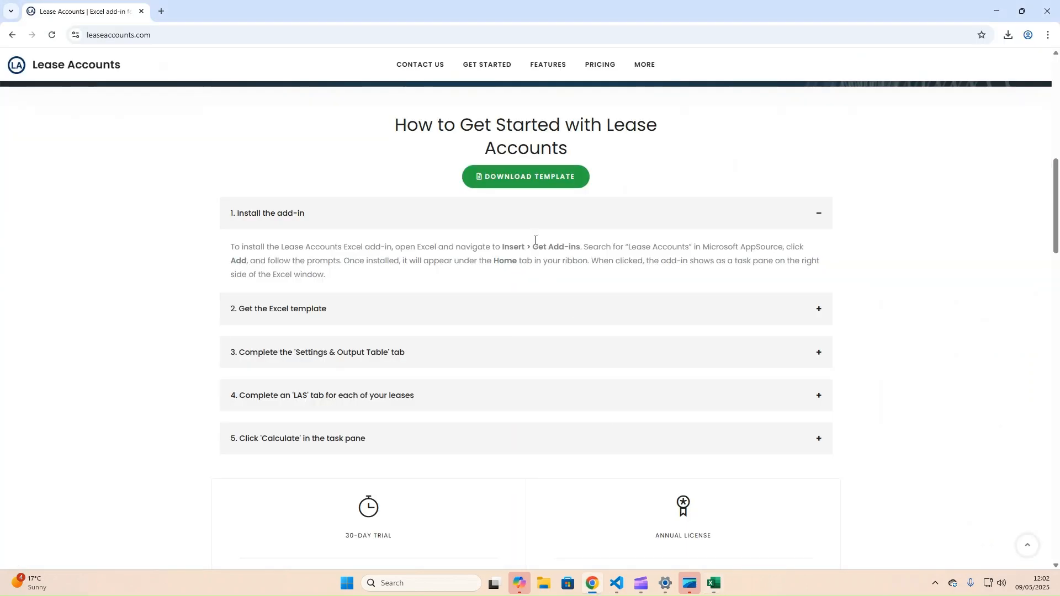
pyautogui.scroll(4, 524, 230)
pyautogui.scroll(-15, 525, 231)
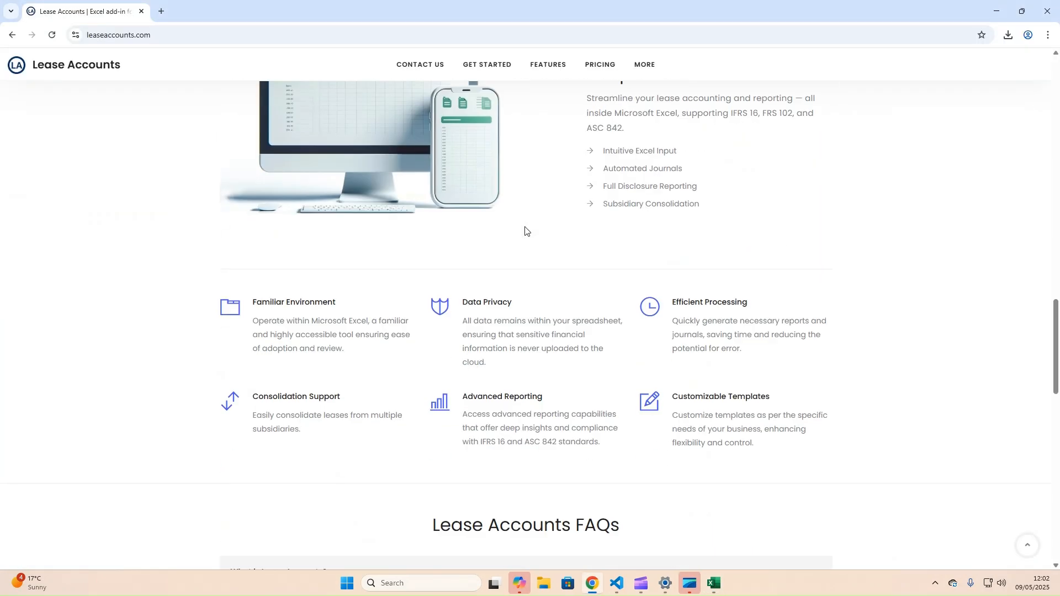
pyautogui.scroll(-9, 525, 231)
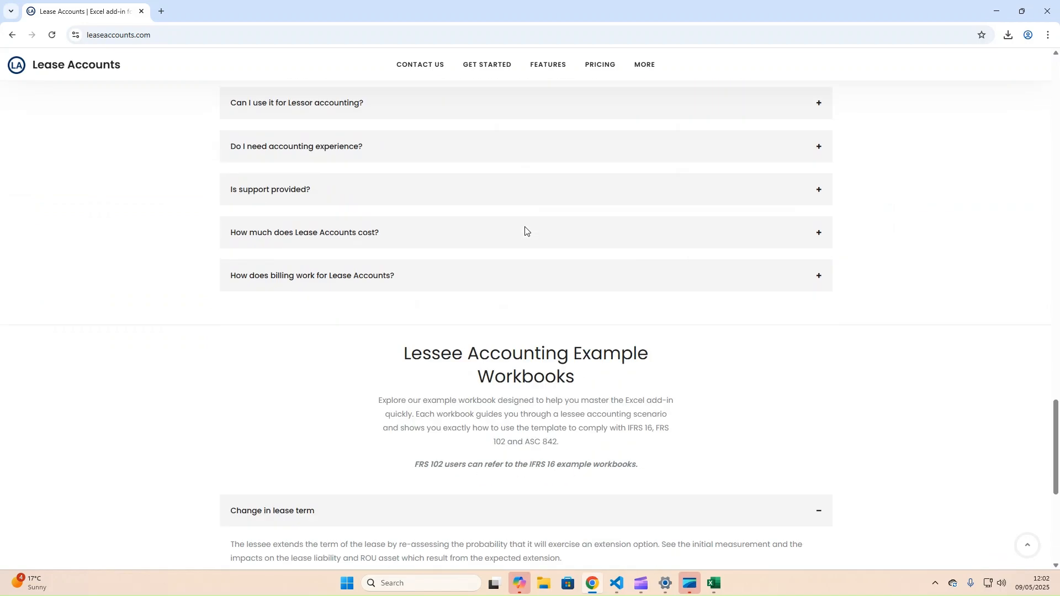
pyautogui.scroll(-2, 525, 231)
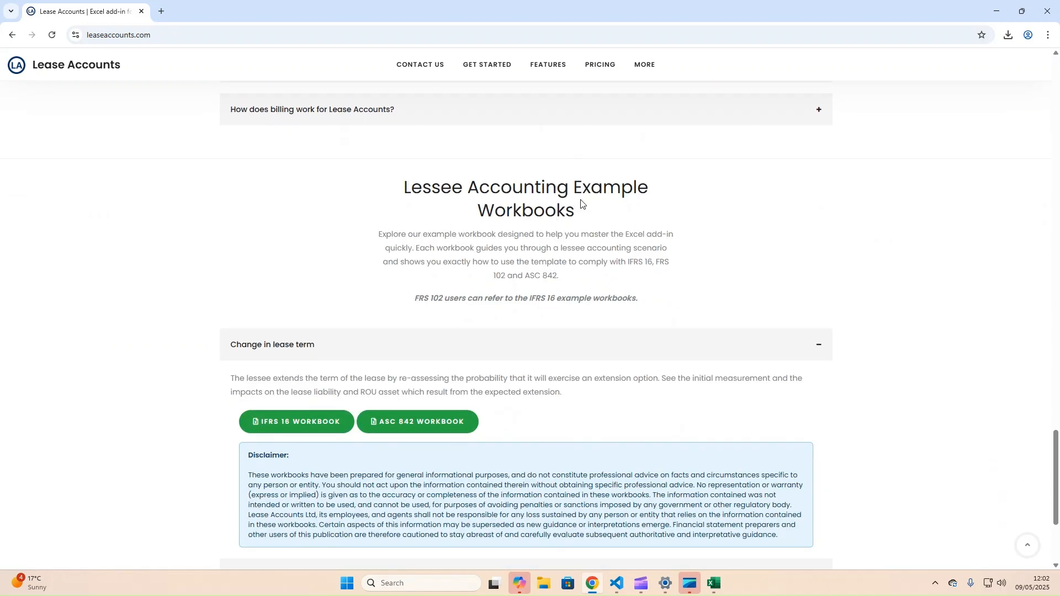
pyautogui.scroll(-3, 460, 373)
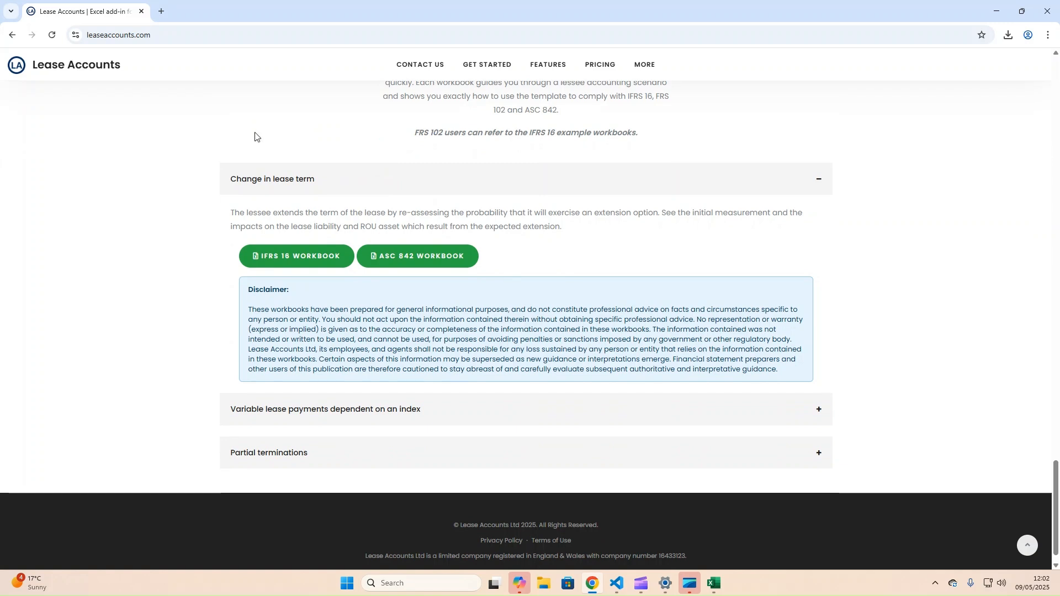